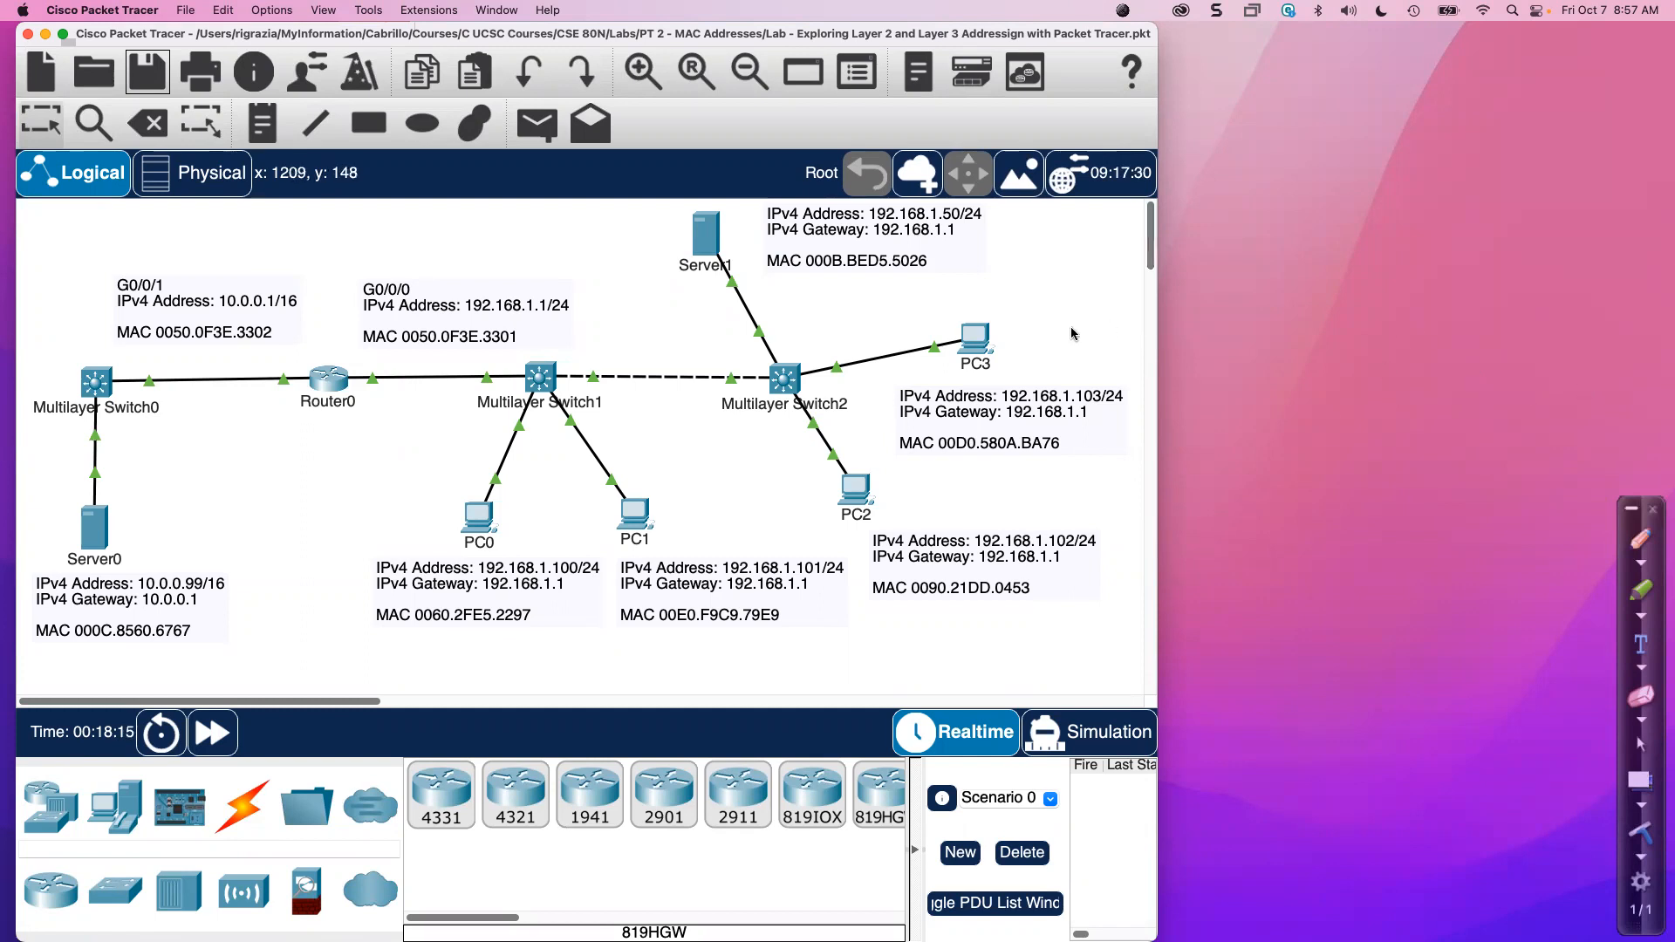
Open the Command Prompt on PC3 and run ipconfig /all.
{"action": "left_click", "coordinate": [975, 340]}
{"action": "left_click_drag", "start_coordinate": [983, 170], "coordinate": [1460, 33]}
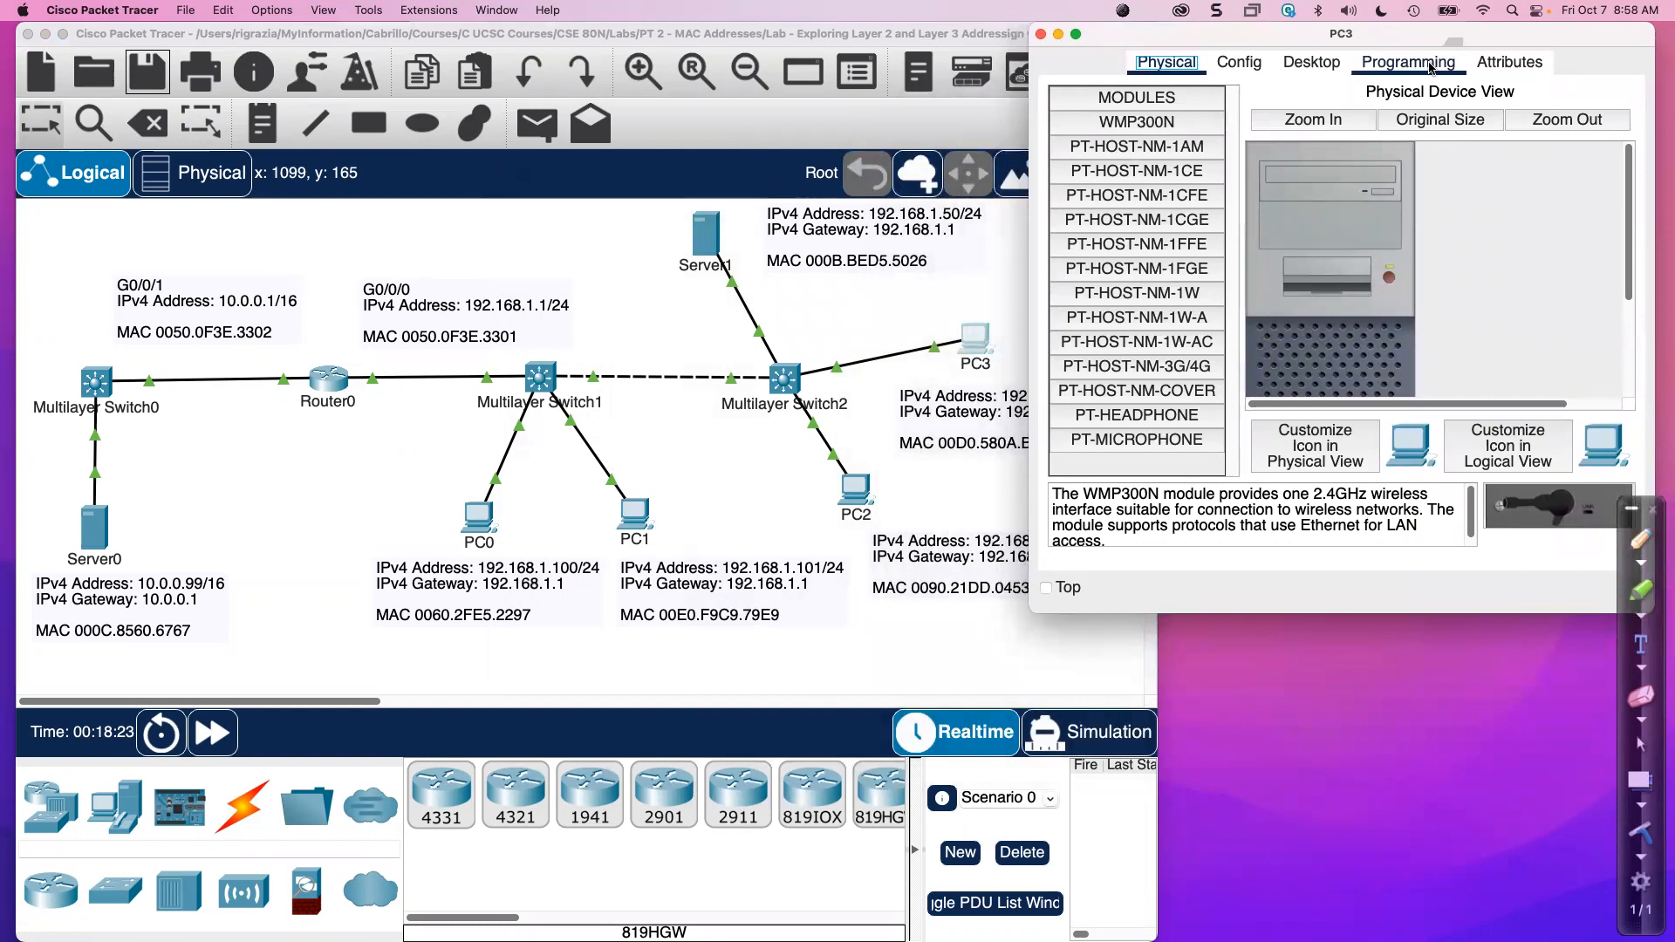
{"action": "left_click", "coordinate": [1294, 70]}
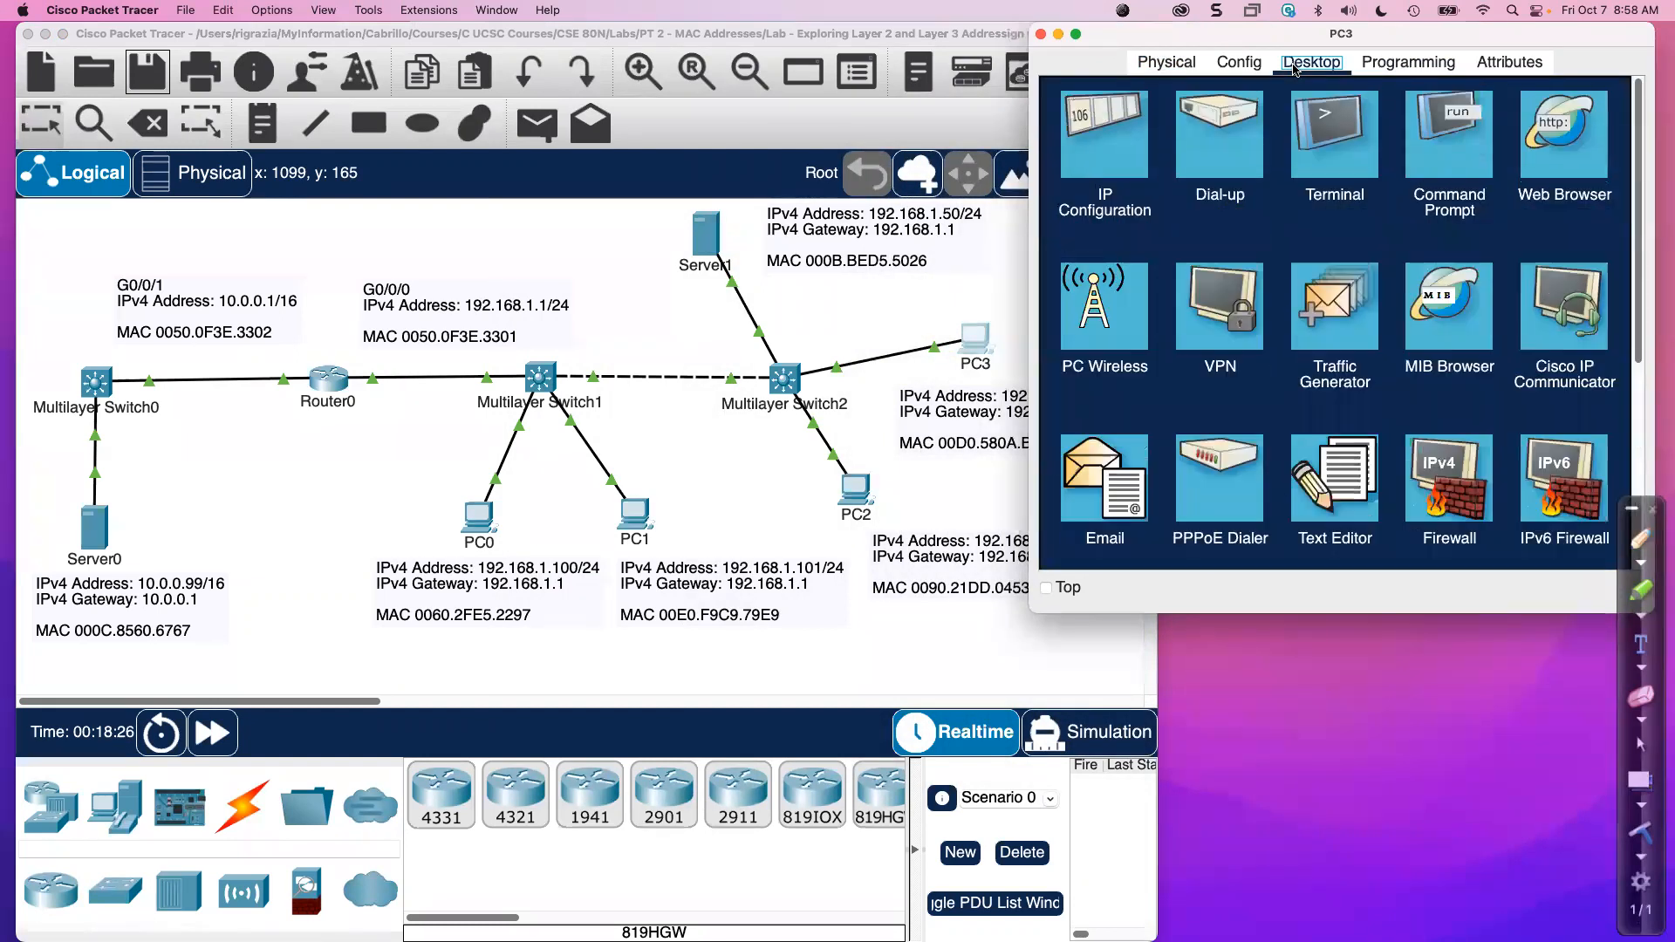
{"action": "left_click", "coordinate": [1437, 159]}
{"action": "left_click_drag", "start_coordinate": [1029, 613], "coordinate": [928, 601]}
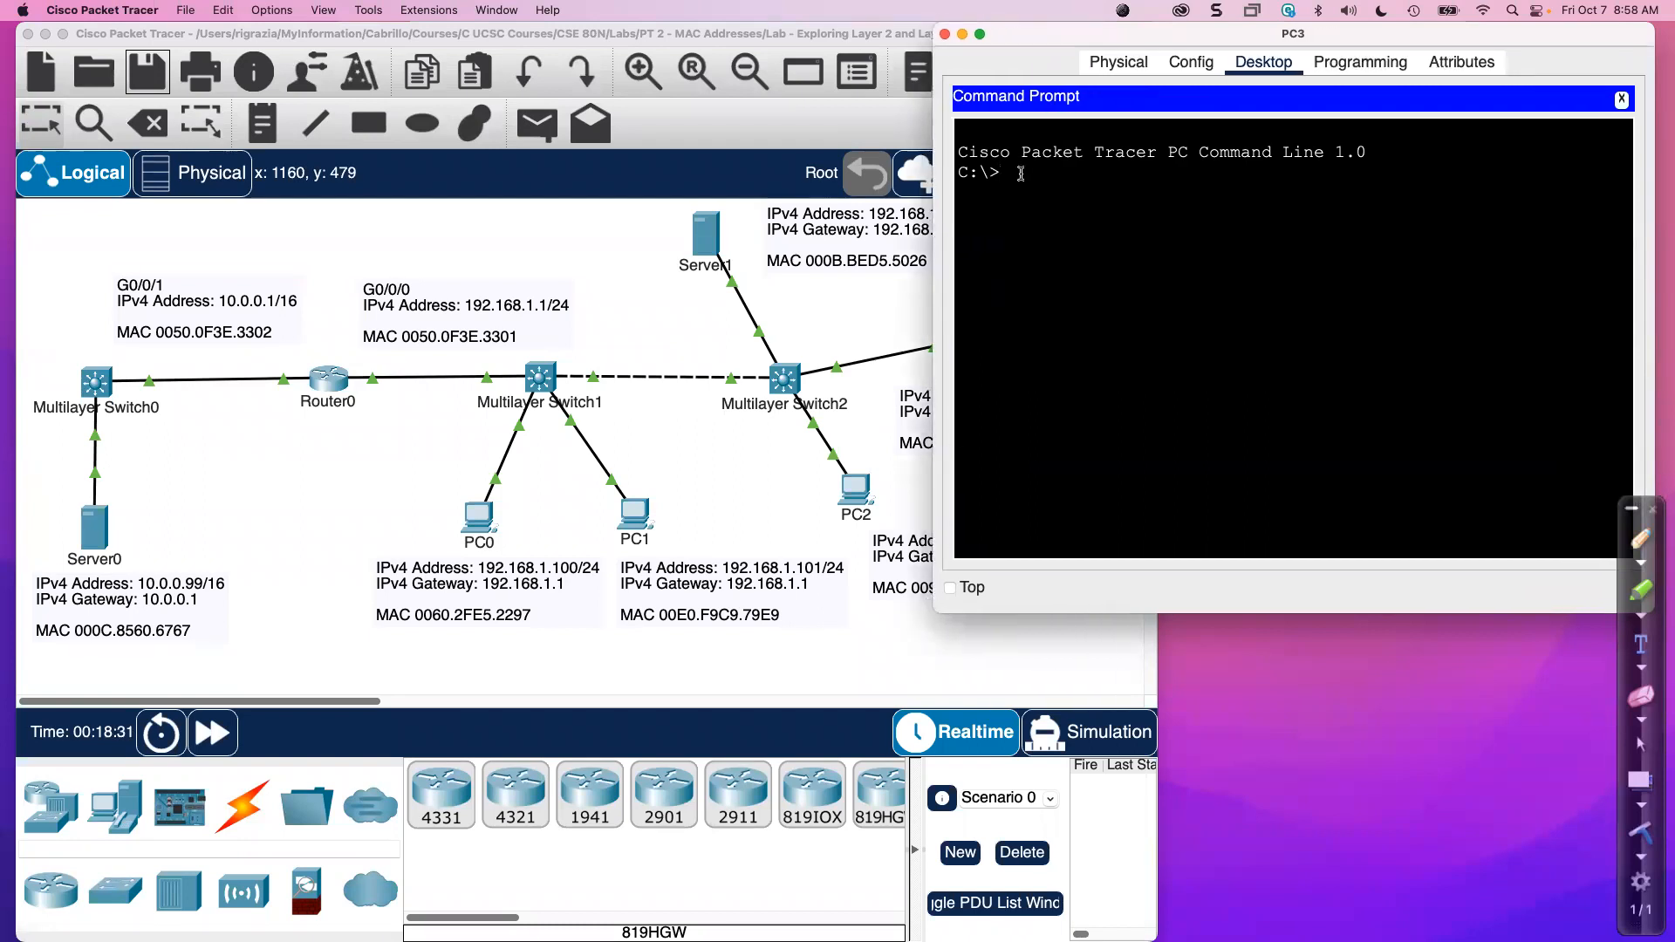
{"action": "type", "text": "ipconfig /all"}
{"action": "key", "text": "Return"}
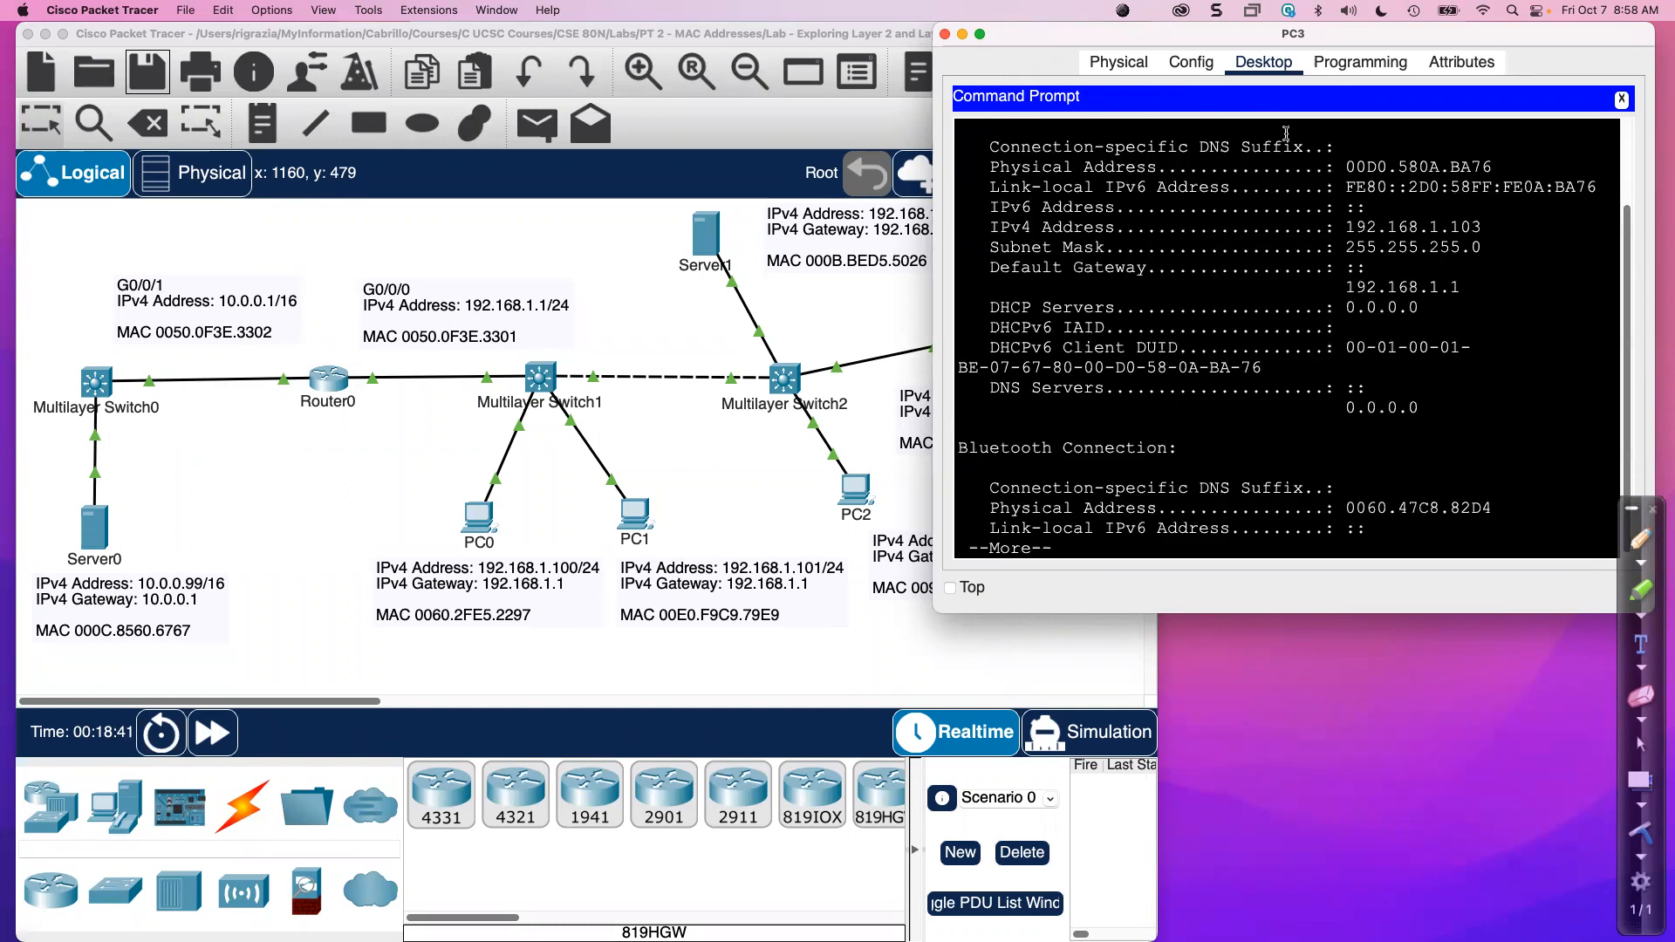
Examine the FastEthernet0 entry in the output: physical address, IPv4 address, subnet mask and default gateway.
{"action": "scroll", "coordinate": [1254, 252], "scroll_direction": "up", "scroll_amount": 3}
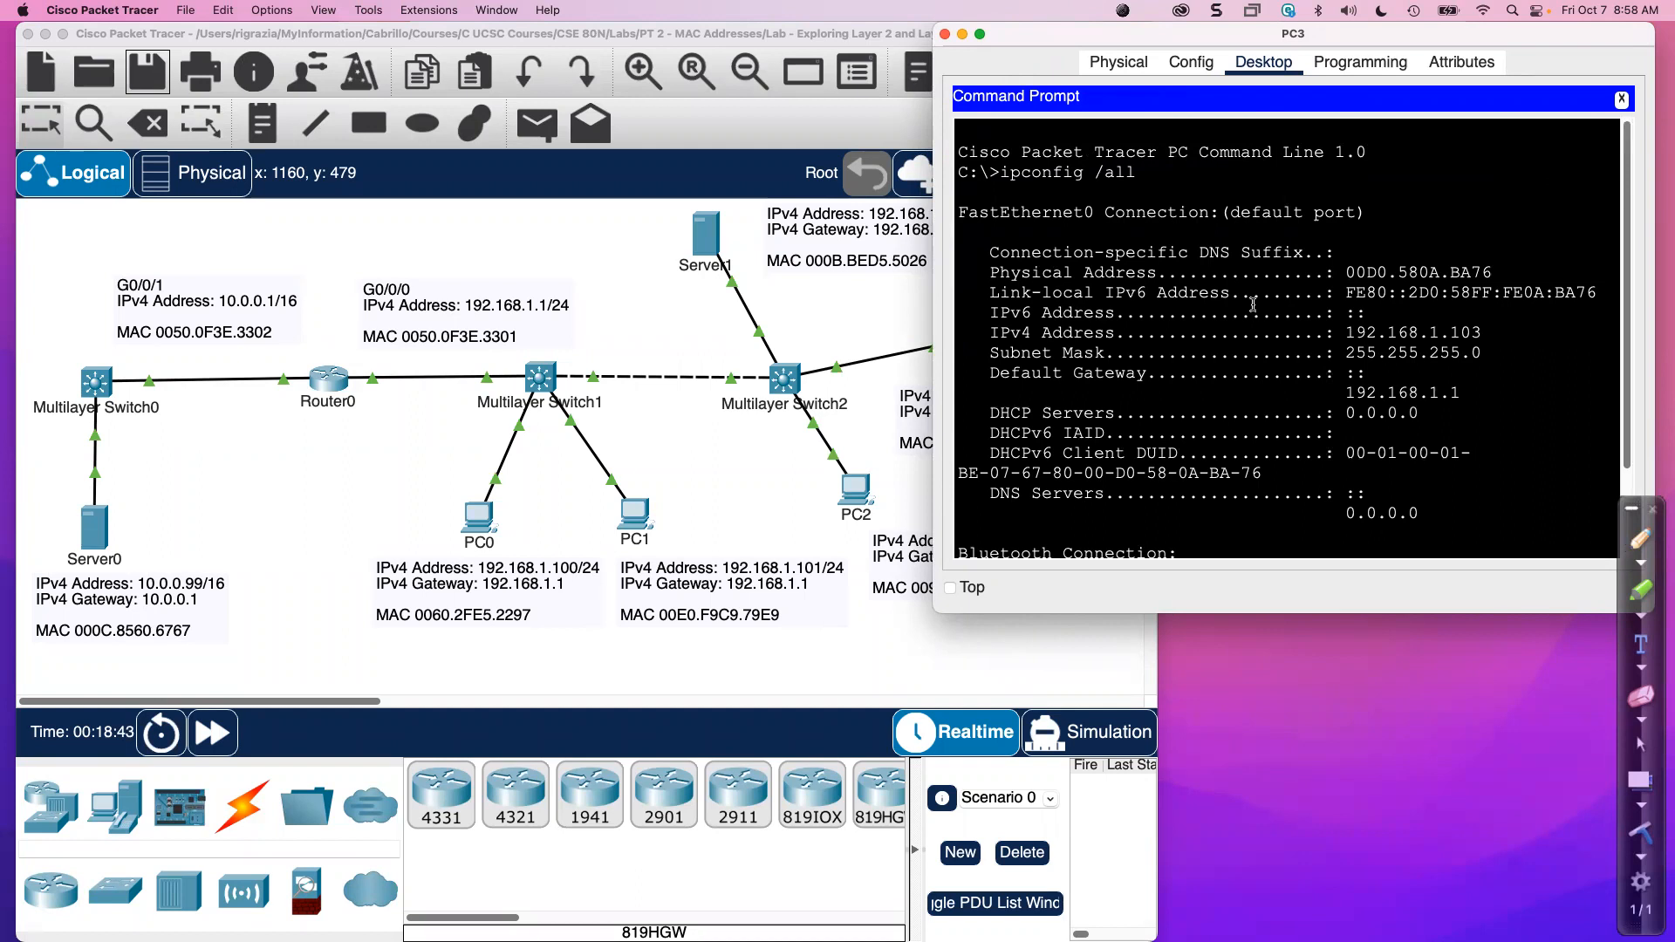
{"action": "left_click_drag", "start_coordinate": [959, 212], "coordinate": [1218, 223]}
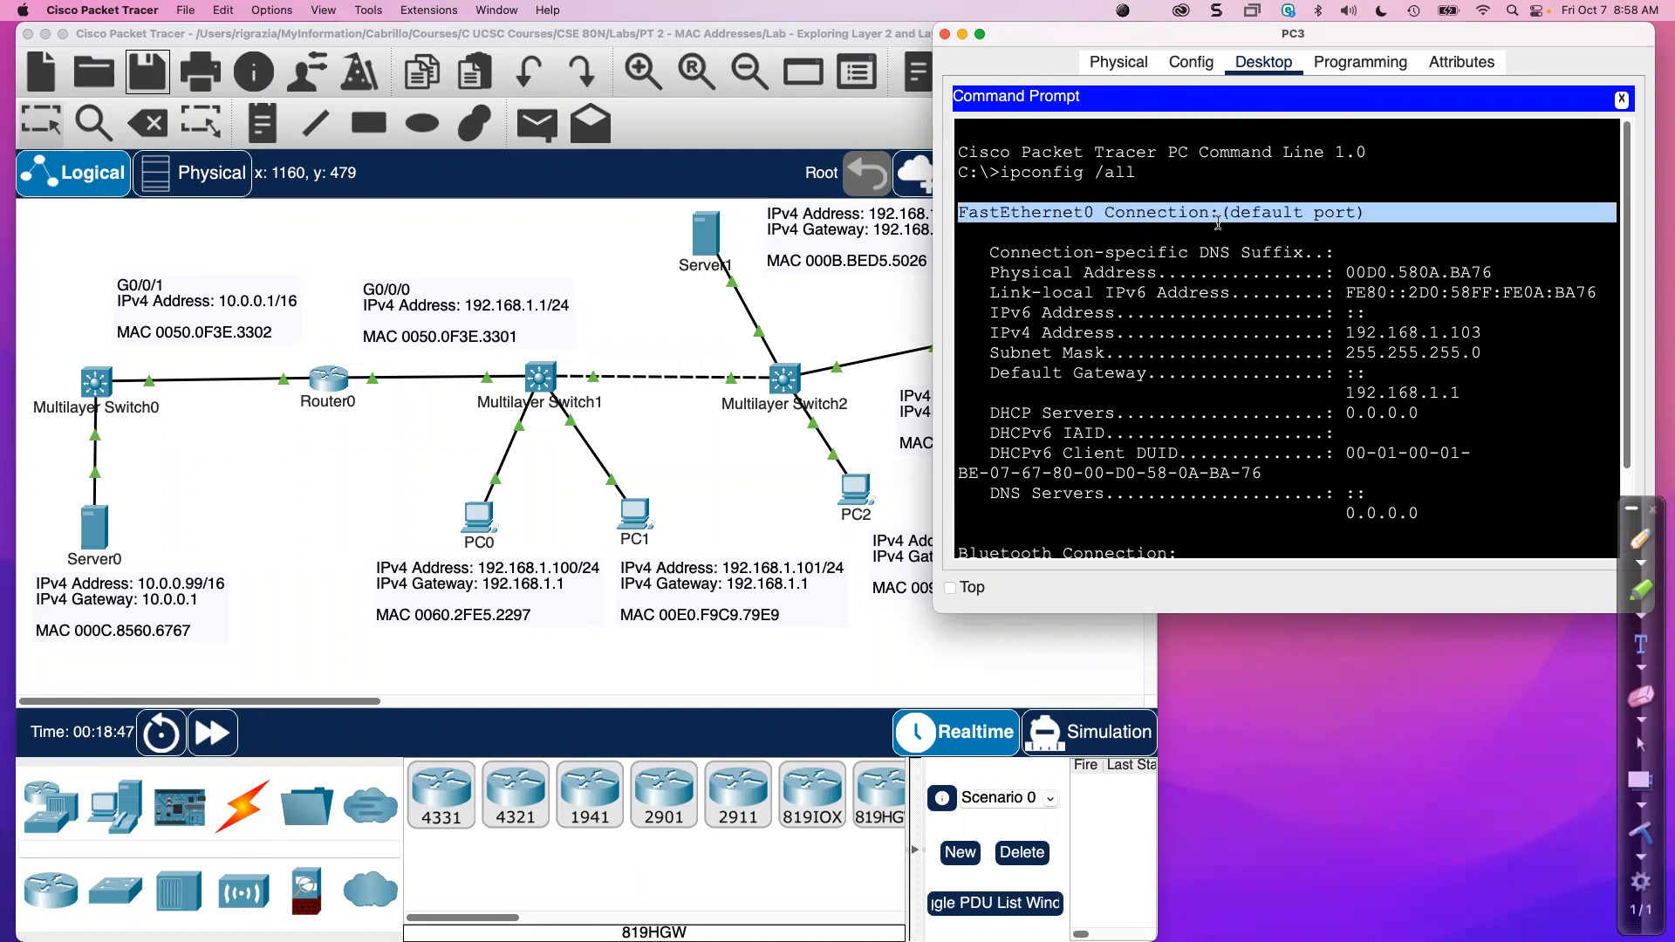
{"action": "left_click", "coordinate": [1279, 254]}
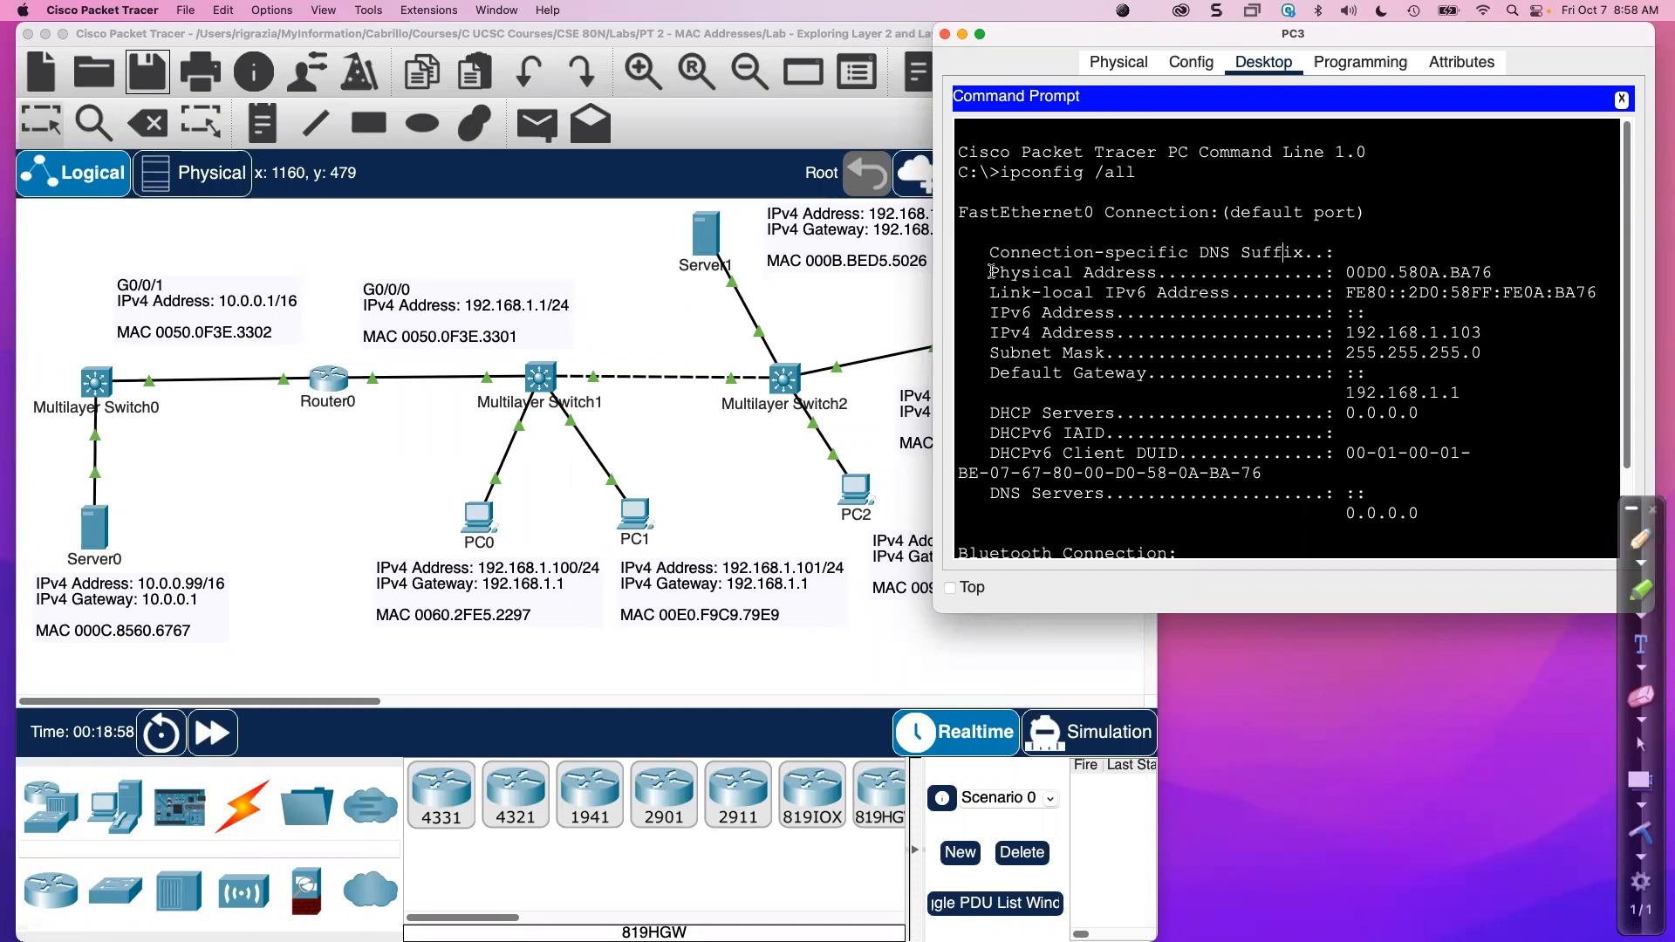
{"action": "left_click_drag", "start_coordinate": [988, 273], "coordinate": [1501, 280]}
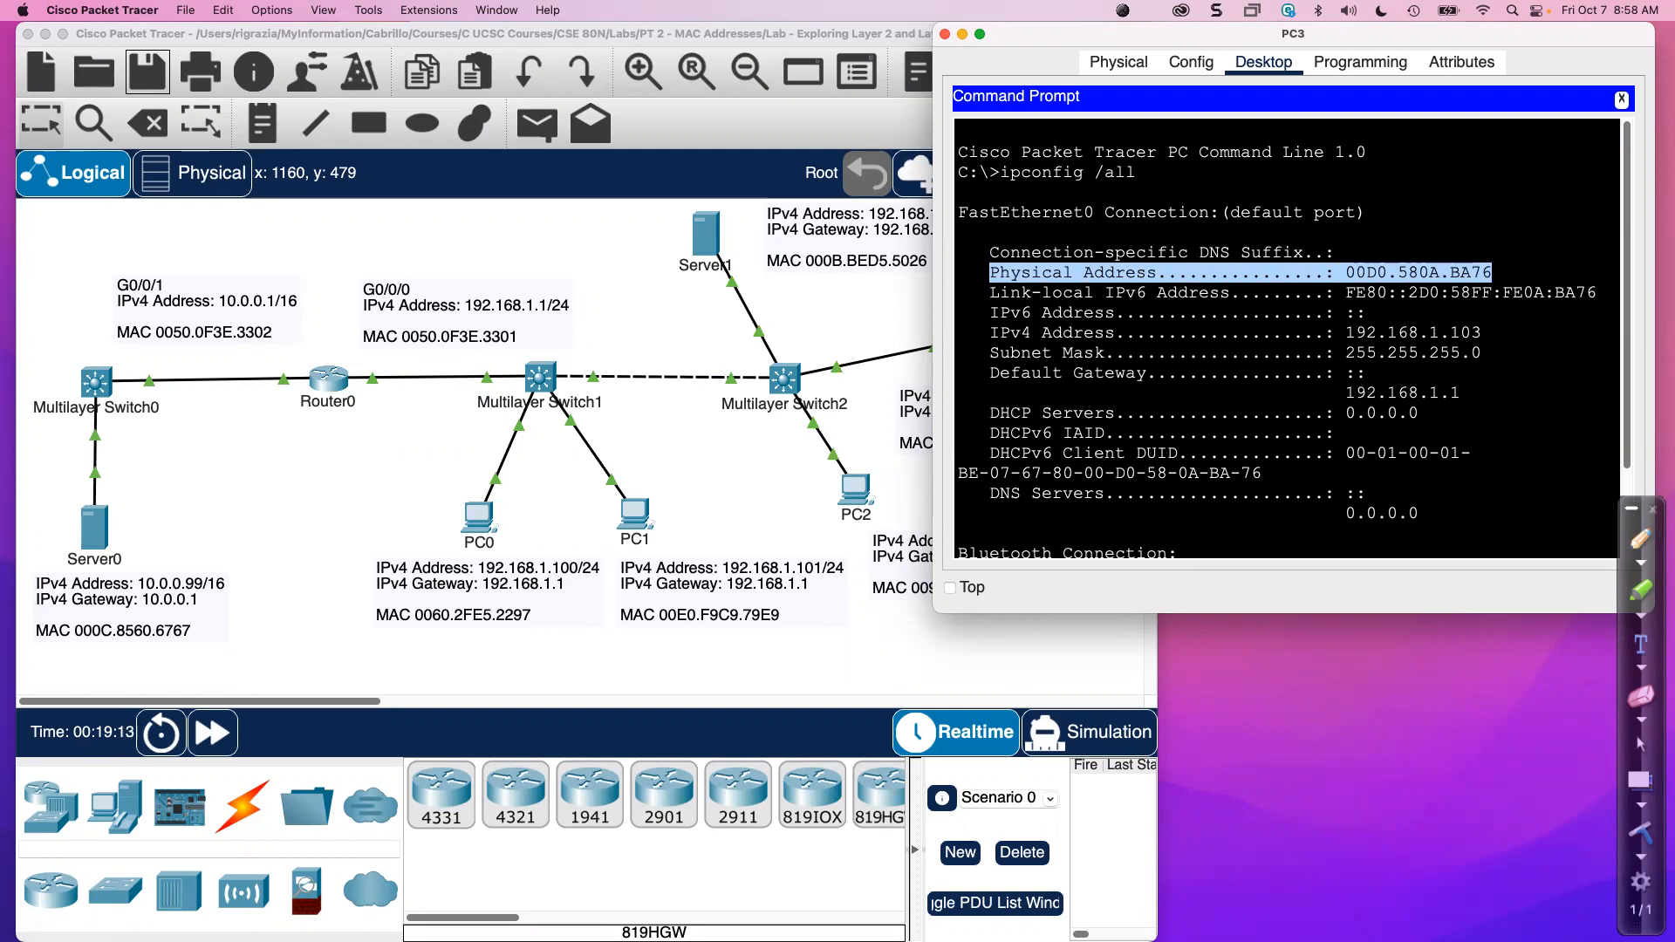
{"action": "left_click", "coordinate": [1062, 341]}
{"action": "left_click_drag", "start_coordinate": [987, 332], "coordinate": [1483, 330]}
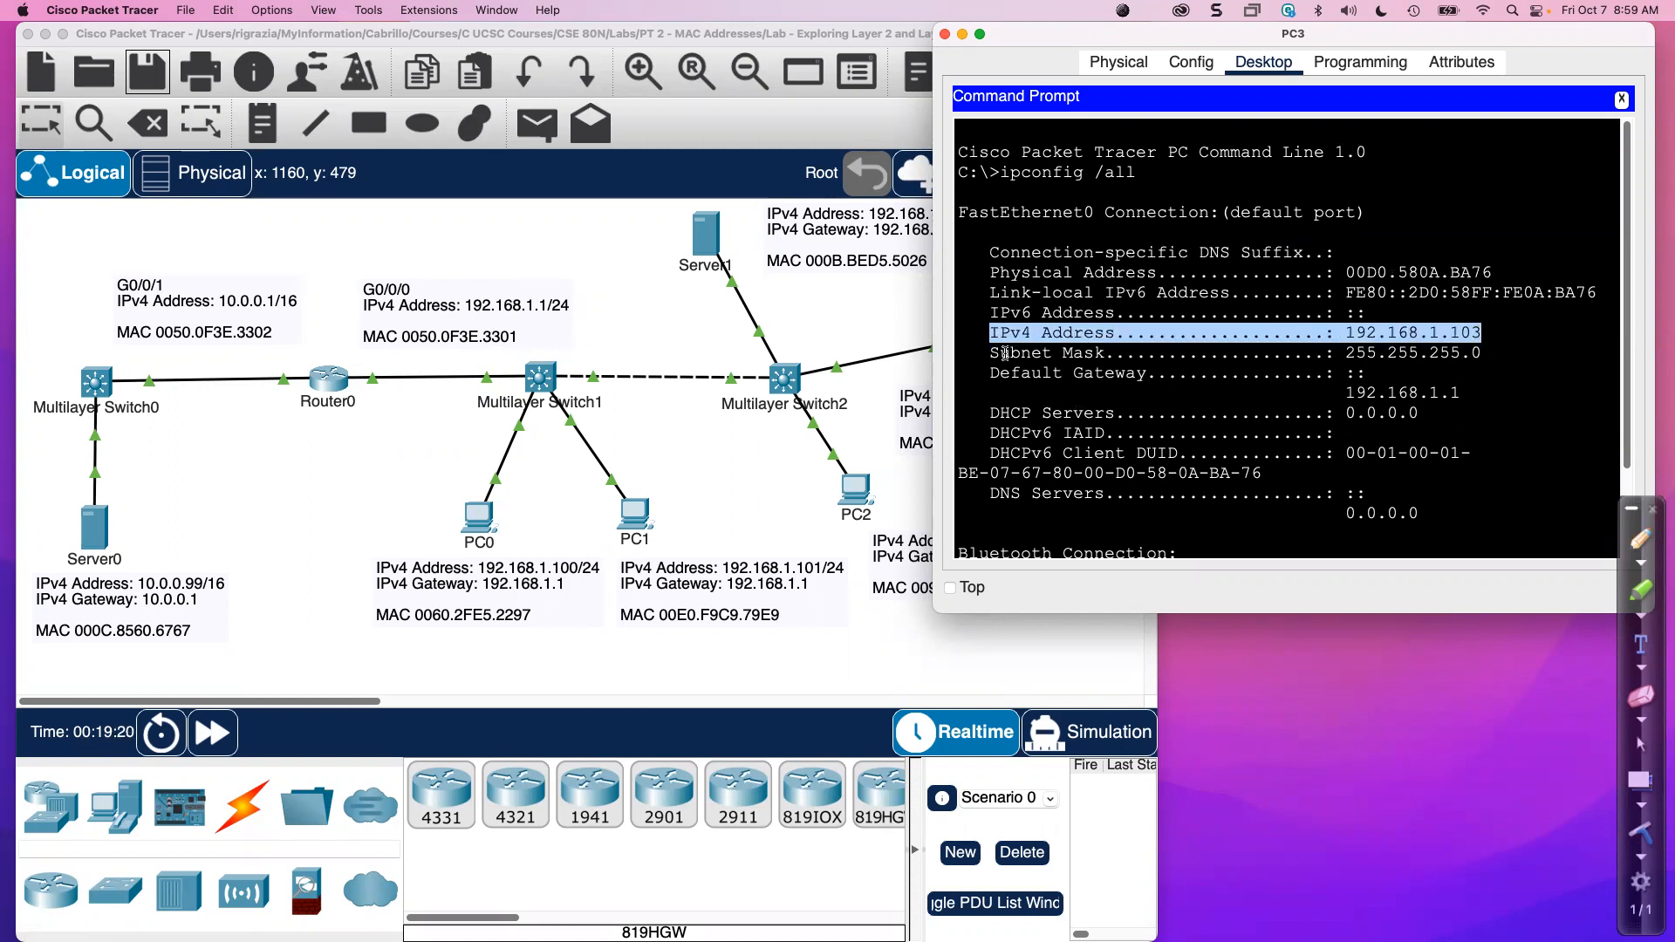
{"action": "left_click_drag", "start_coordinate": [992, 352], "coordinate": [1500, 352]}
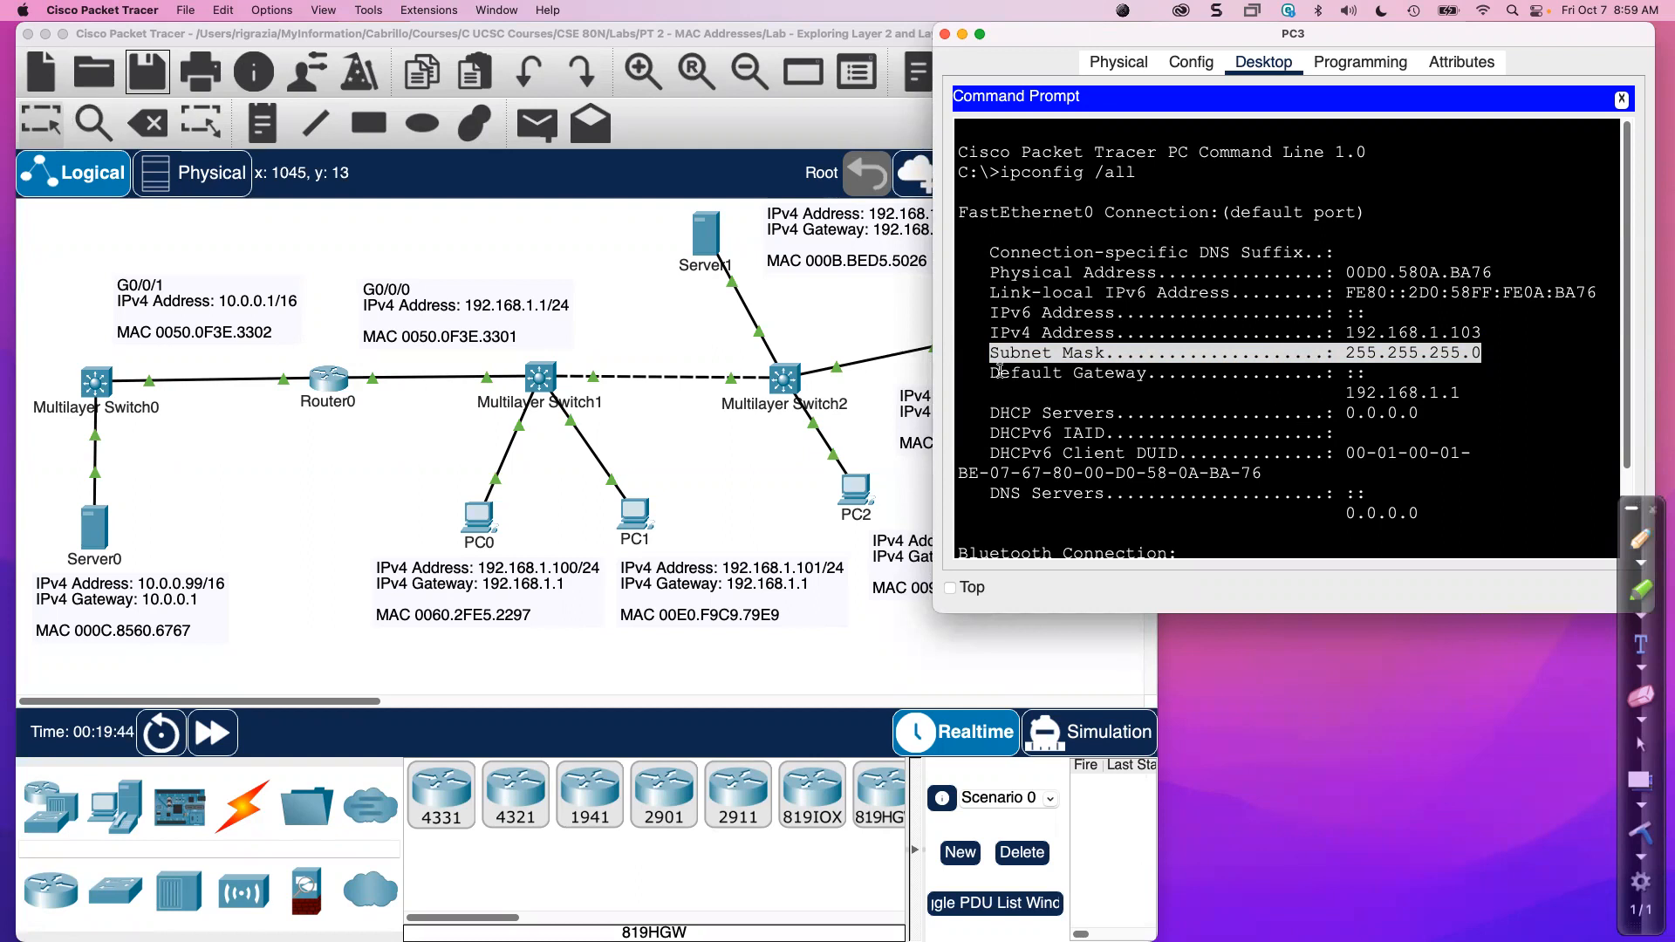
{"action": "left_click_drag", "start_coordinate": [992, 371], "coordinate": [1468, 398]}
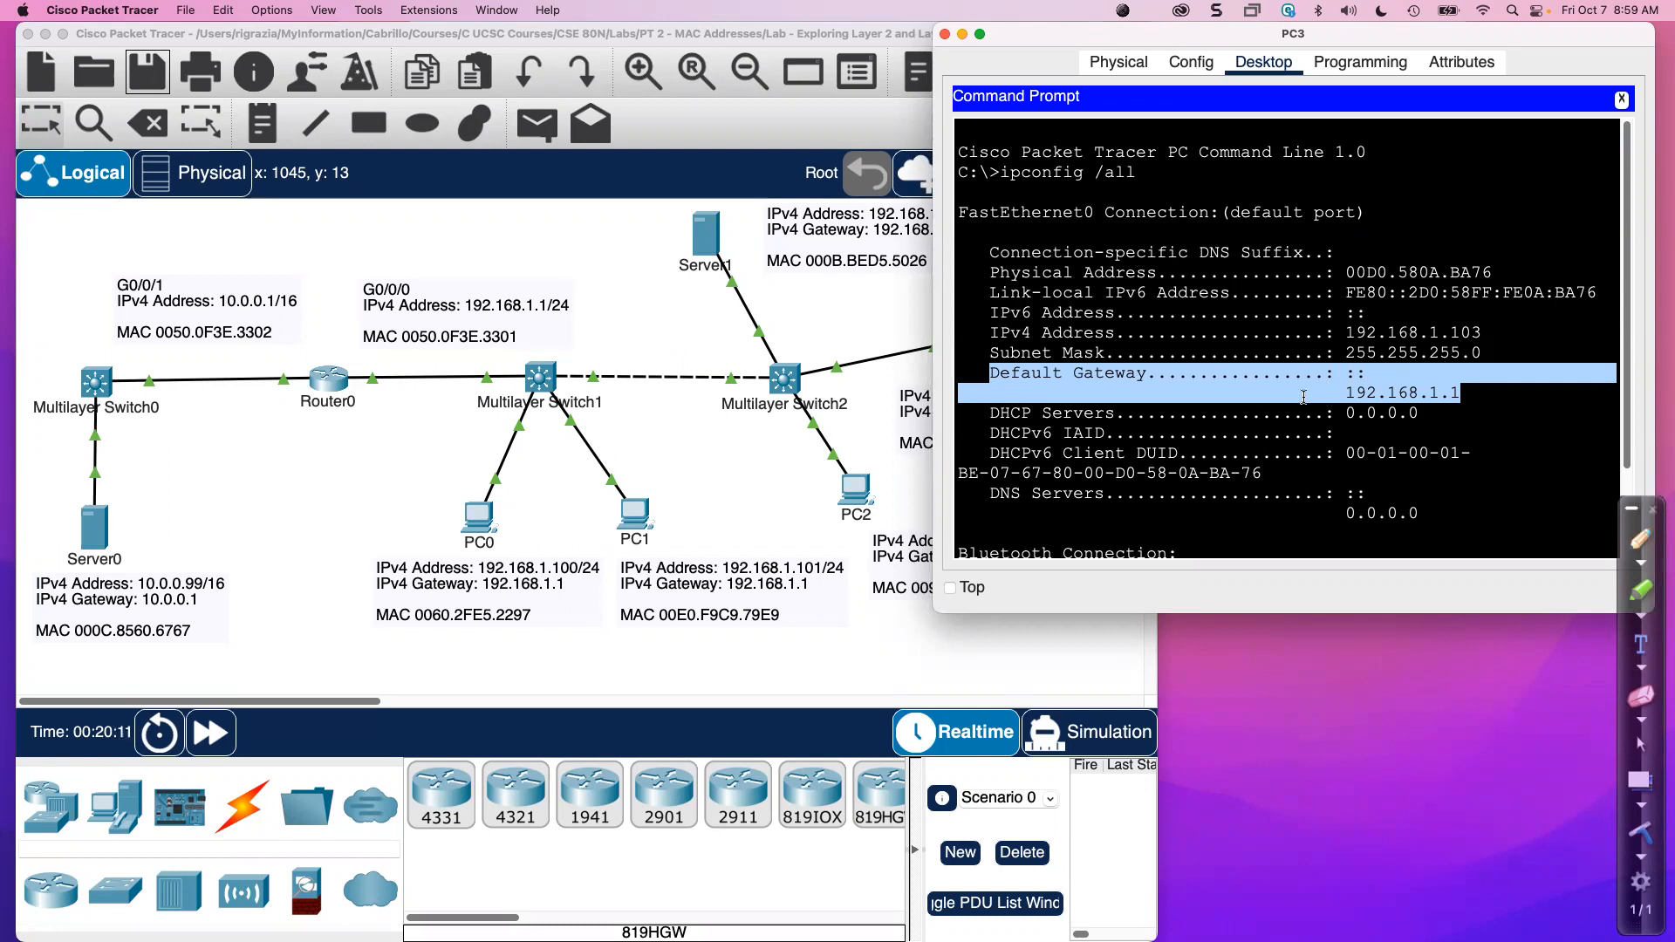
{"action": "left_click", "coordinate": [1241, 374]}
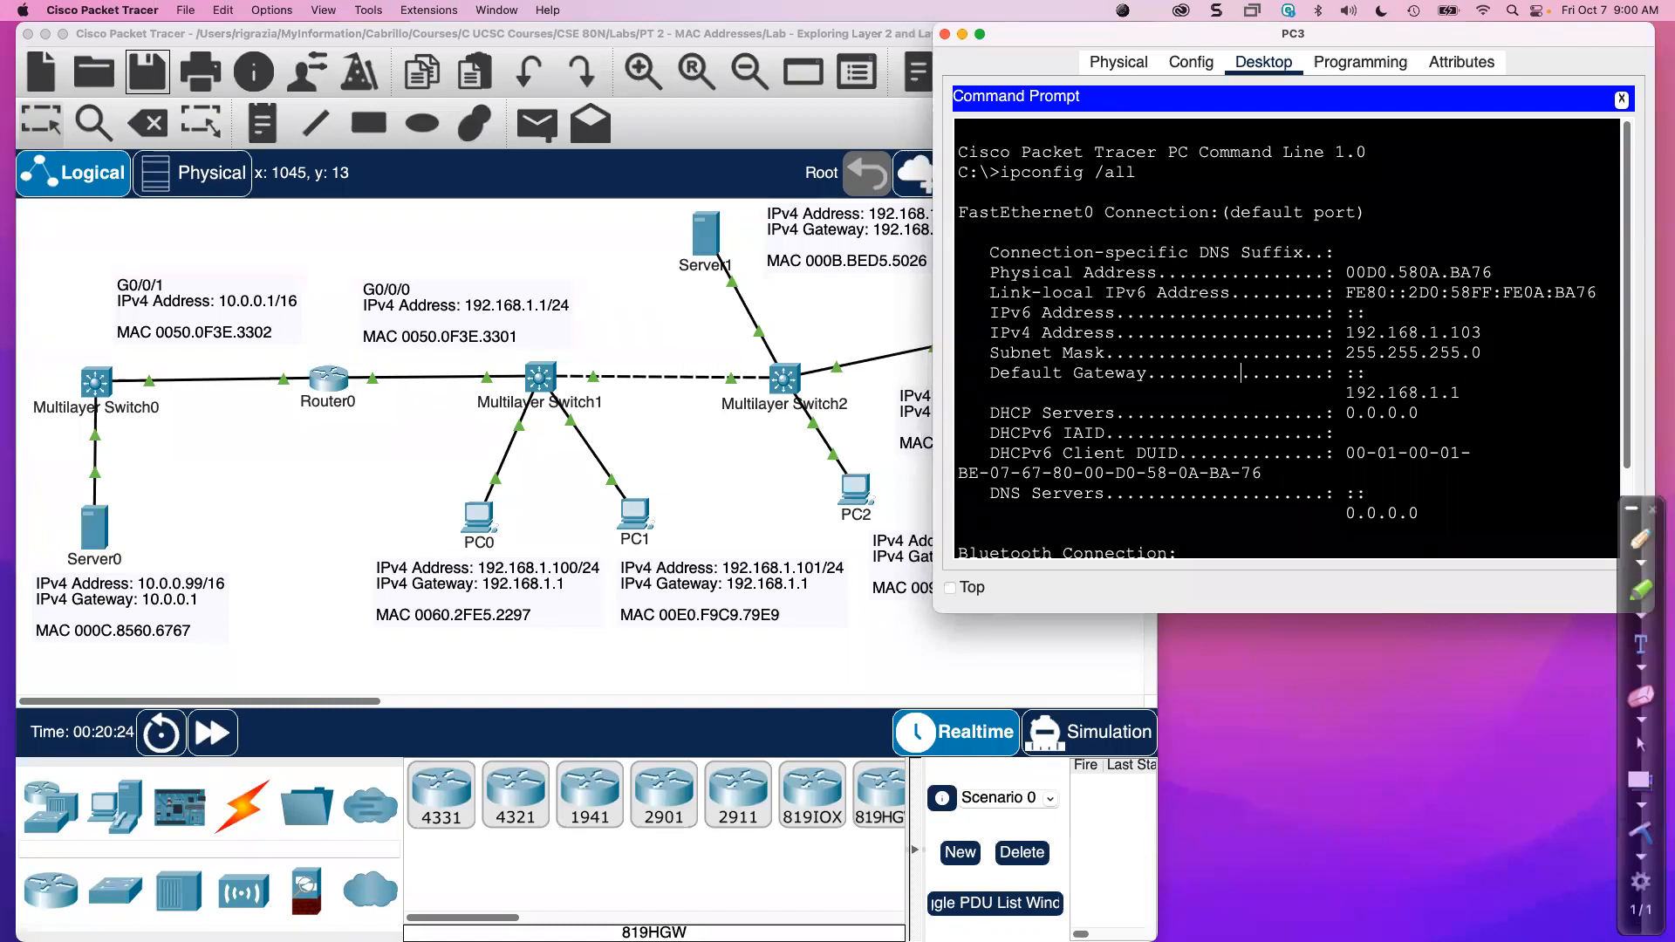
Open the FastEthernet0 interface settings in PC3's configuration.
{"action": "left_click", "coordinate": [1190, 63]}
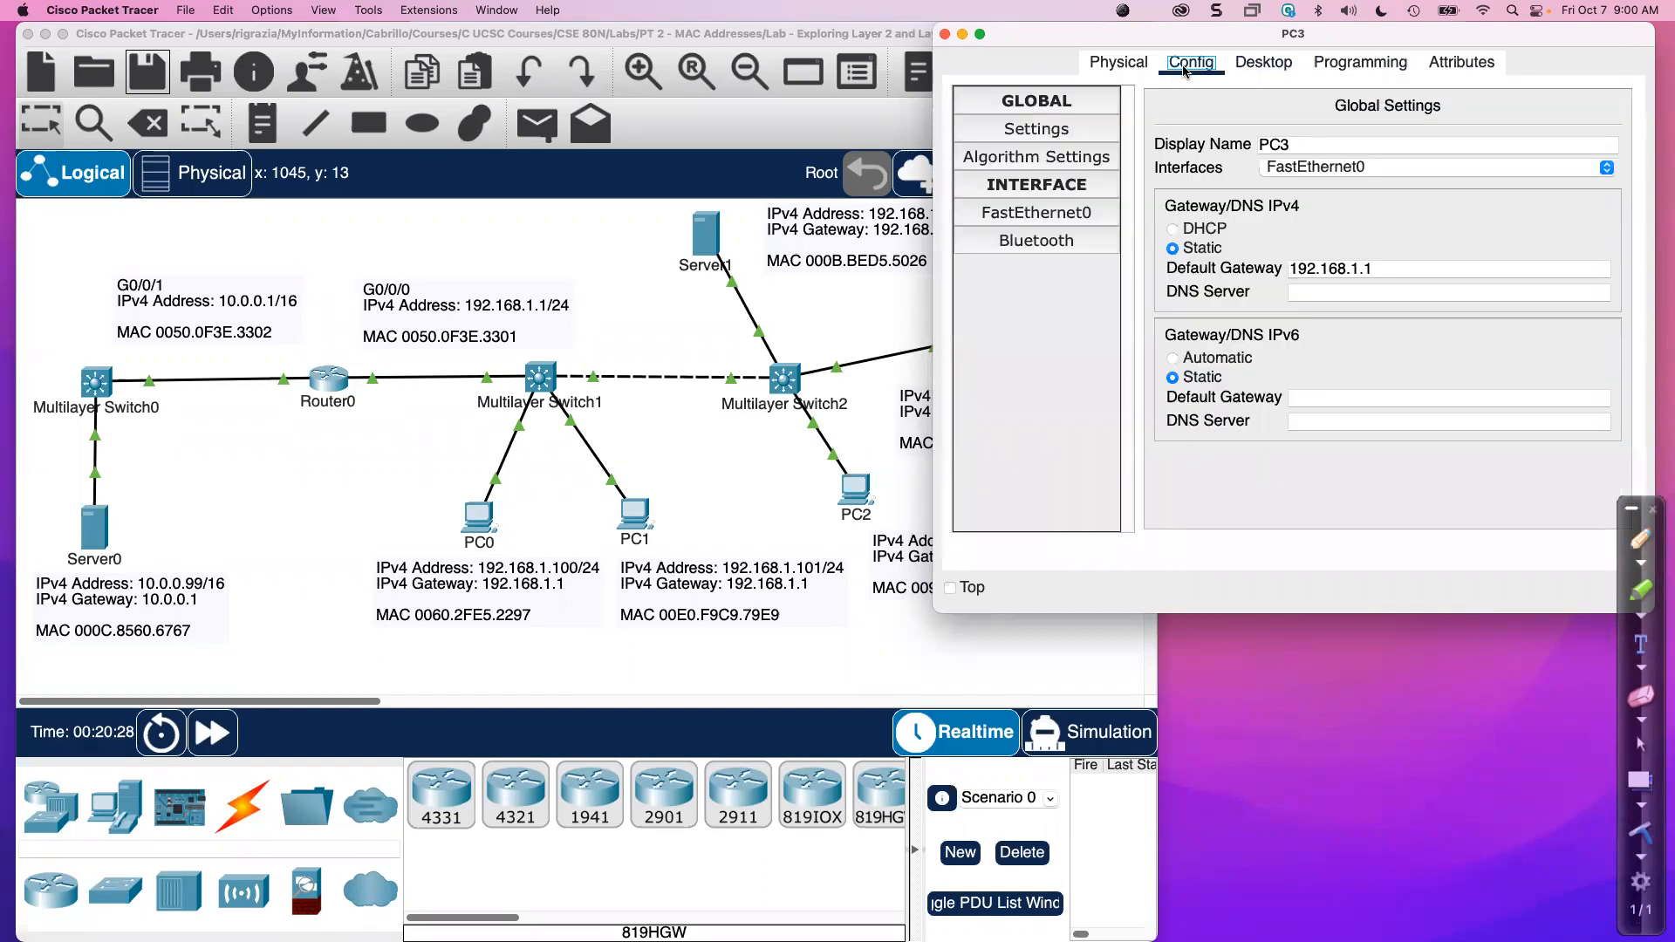
{"action": "left_click", "coordinate": [1044, 187]}
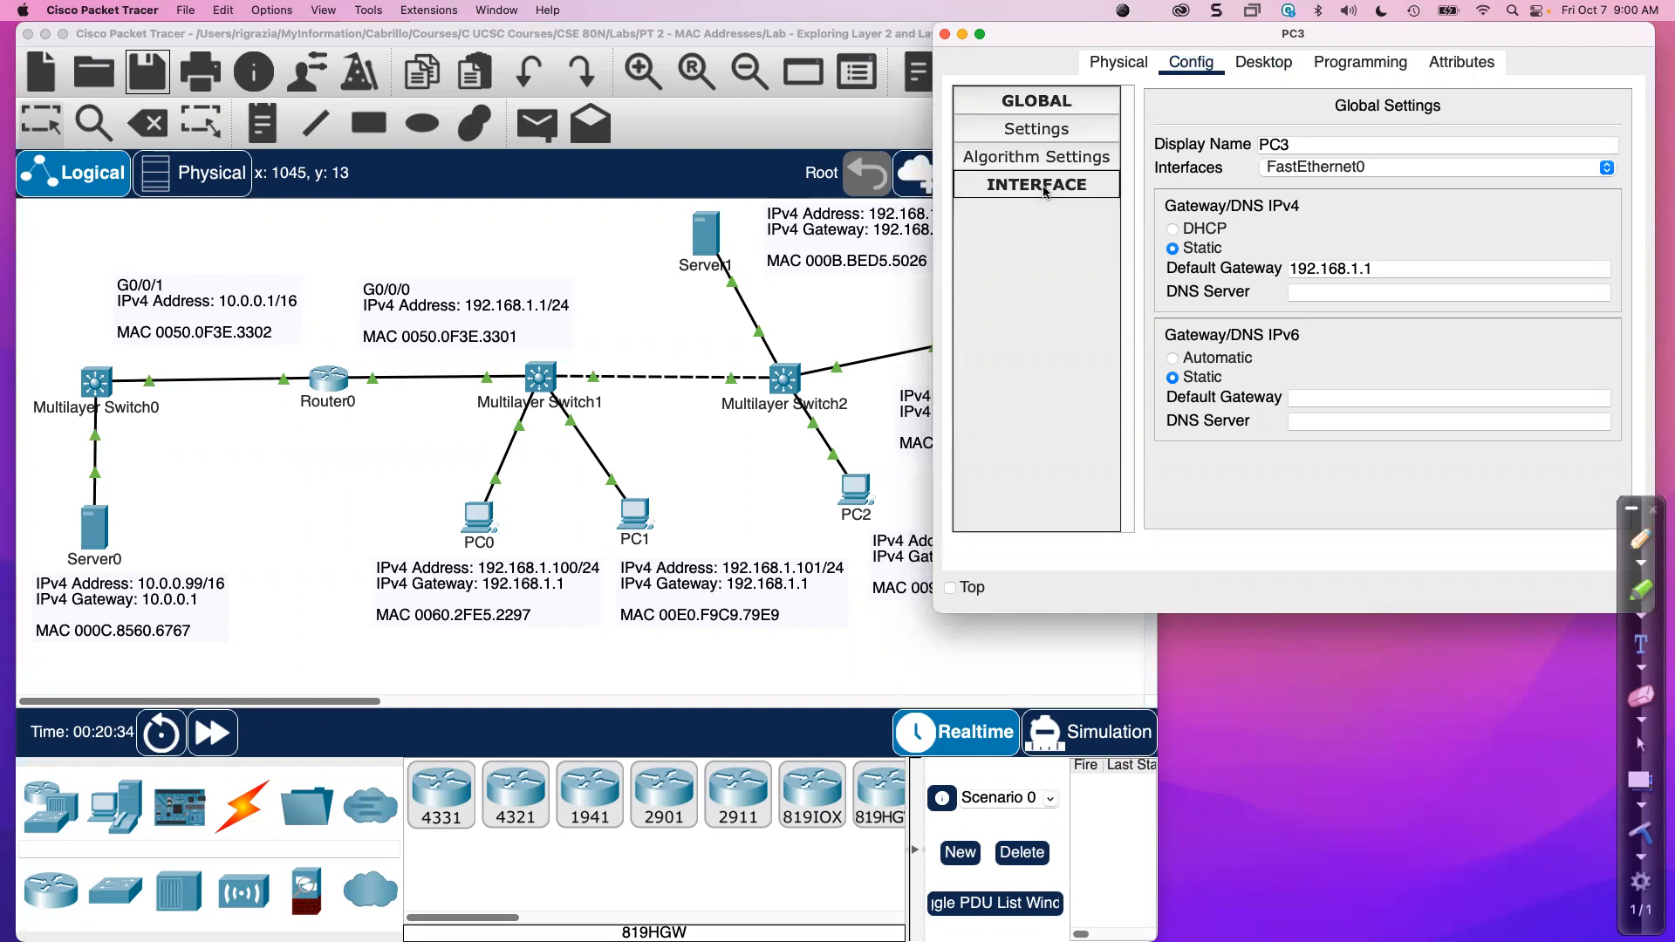
{"action": "left_click", "coordinate": [1044, 187]}
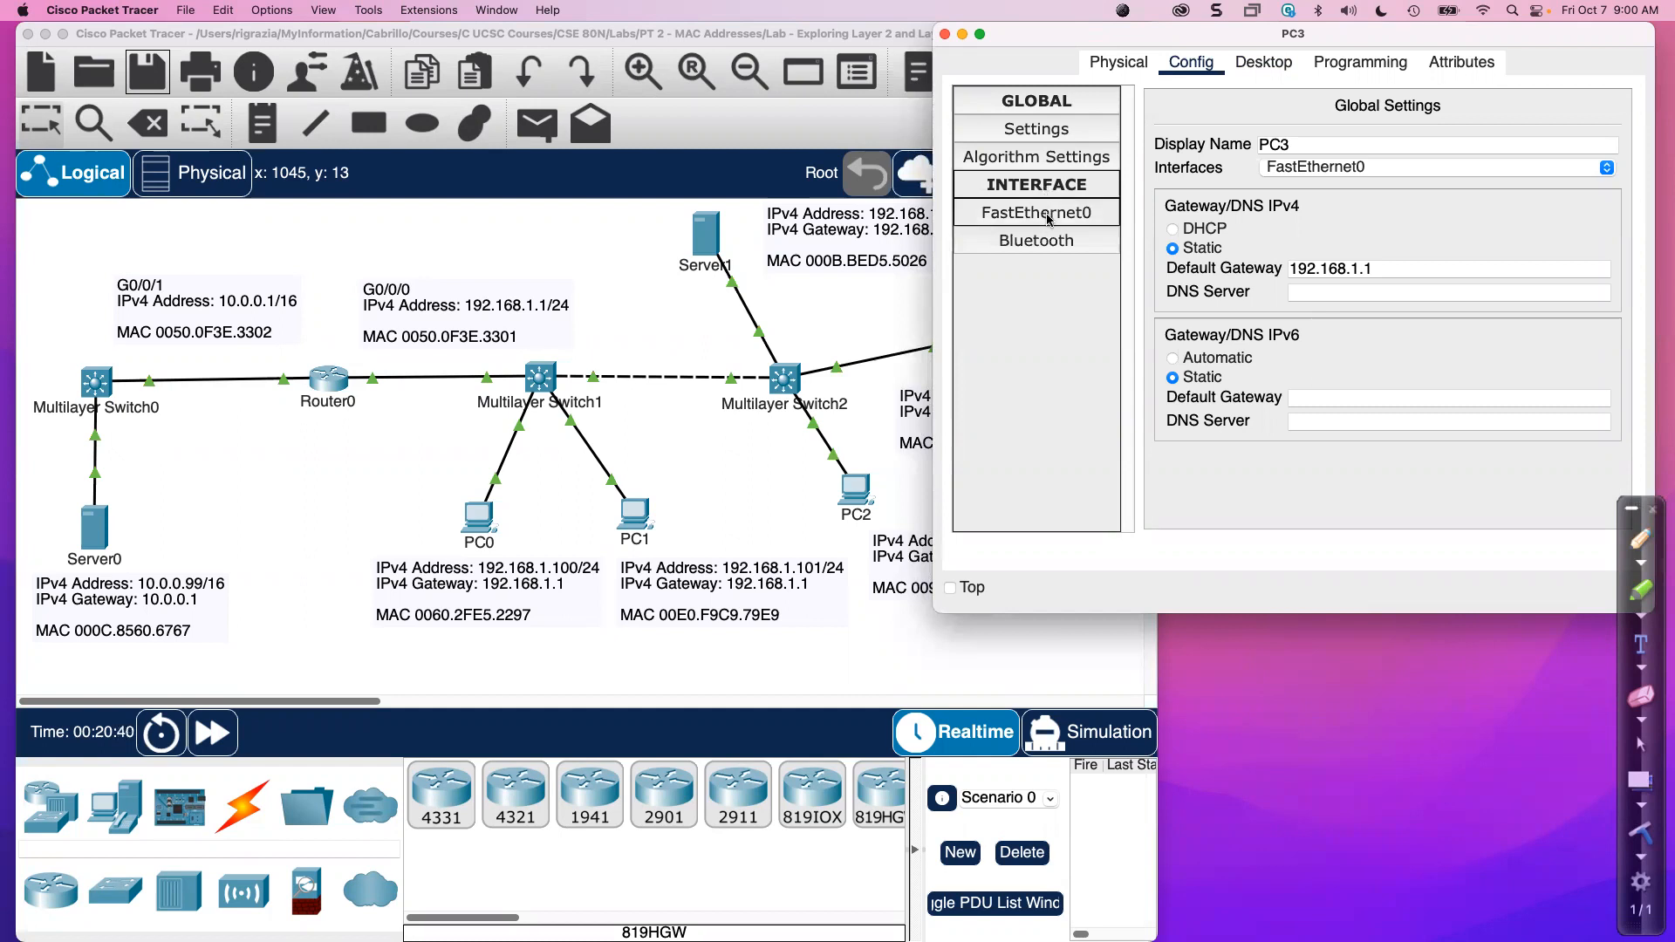
{"action": "left_click", "coordinate": [1055, 218]}
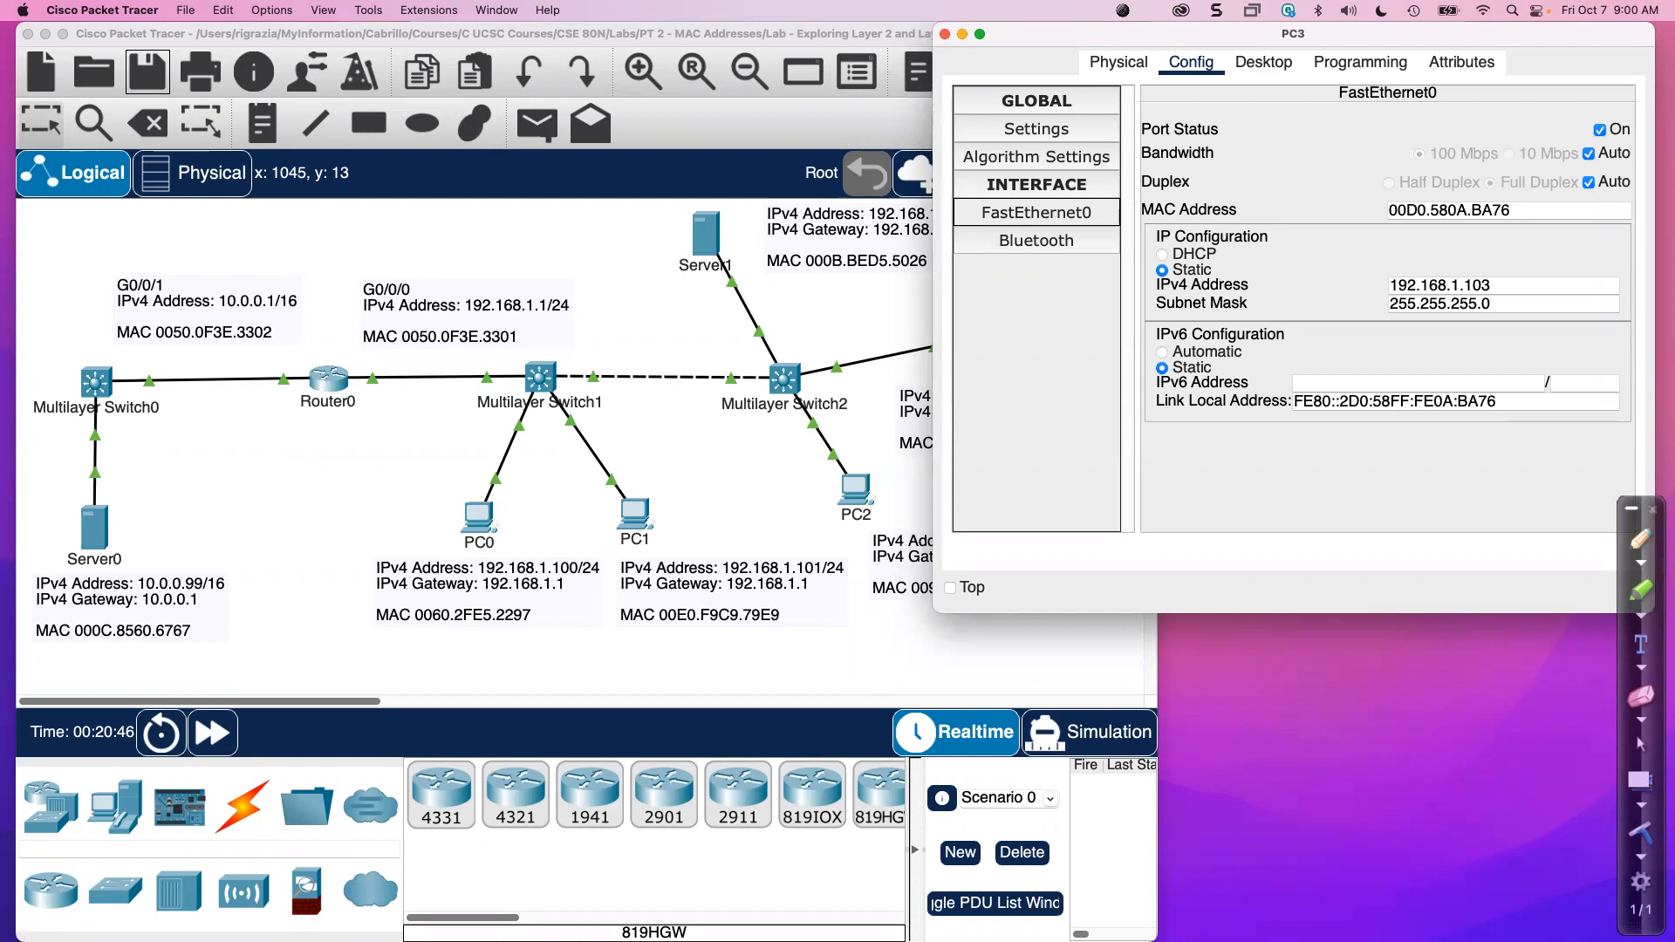
Annotate the FastEthernet0 settings with the pen: underline Port Status, circle On, and underline Bandwidth and its Auto option.
{"action": "left_click", "coordinate": [1640, 540]}
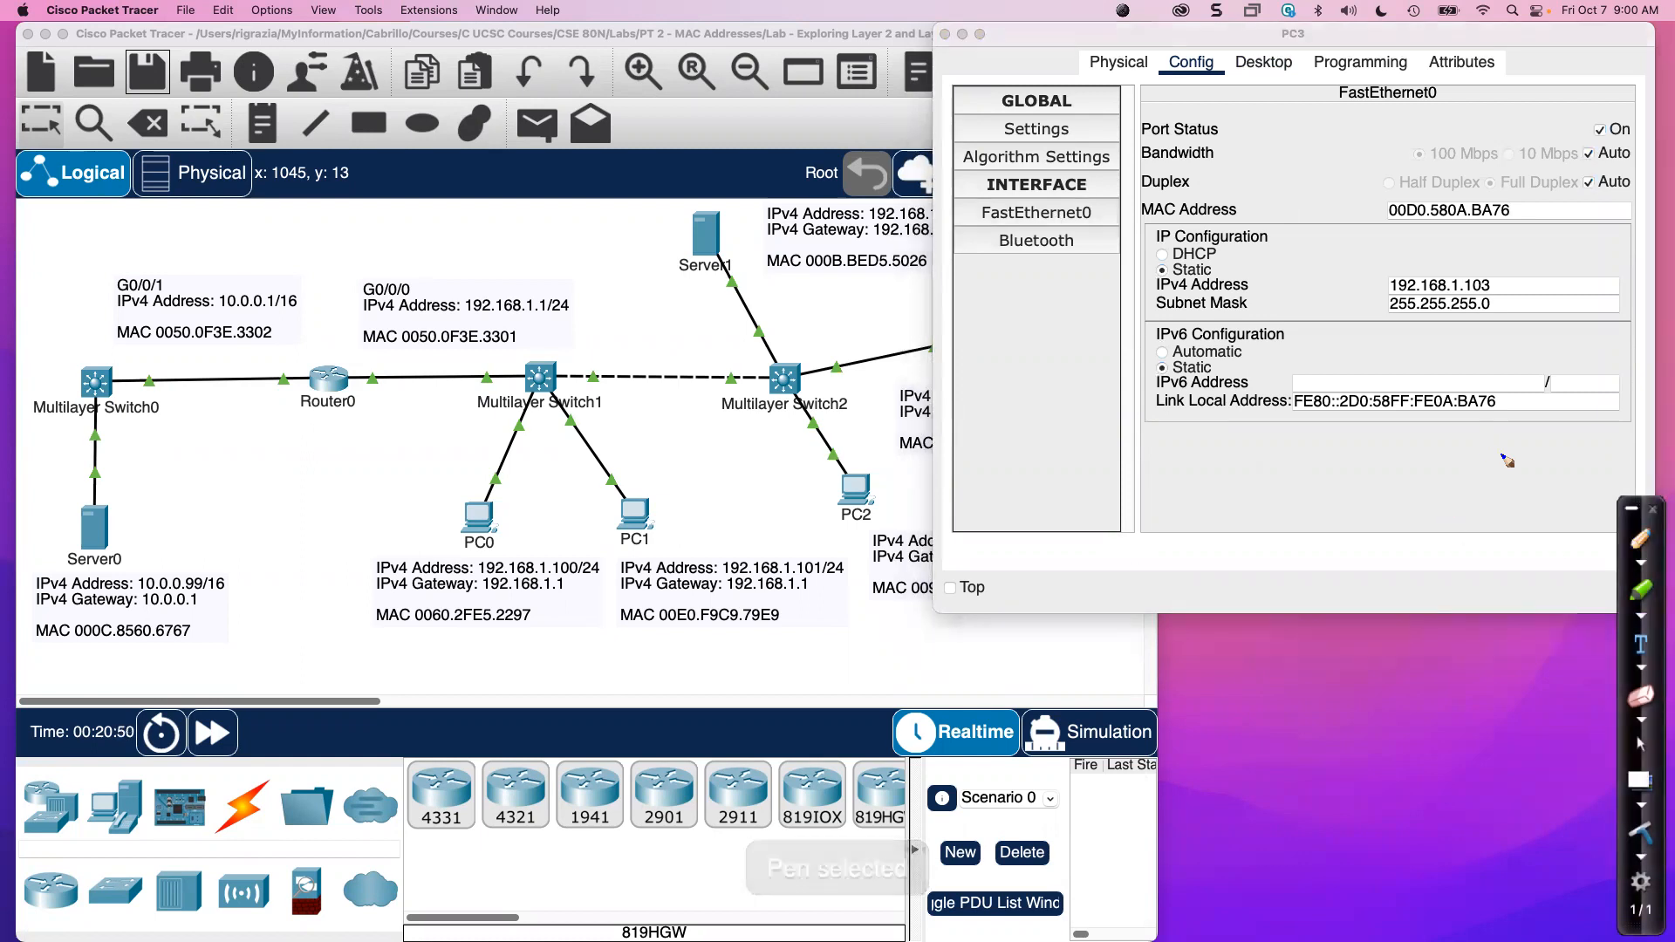
{"action": "left_click_drag", "start_coordinate": [1143, 141], "coordinate": [1207, 138]}
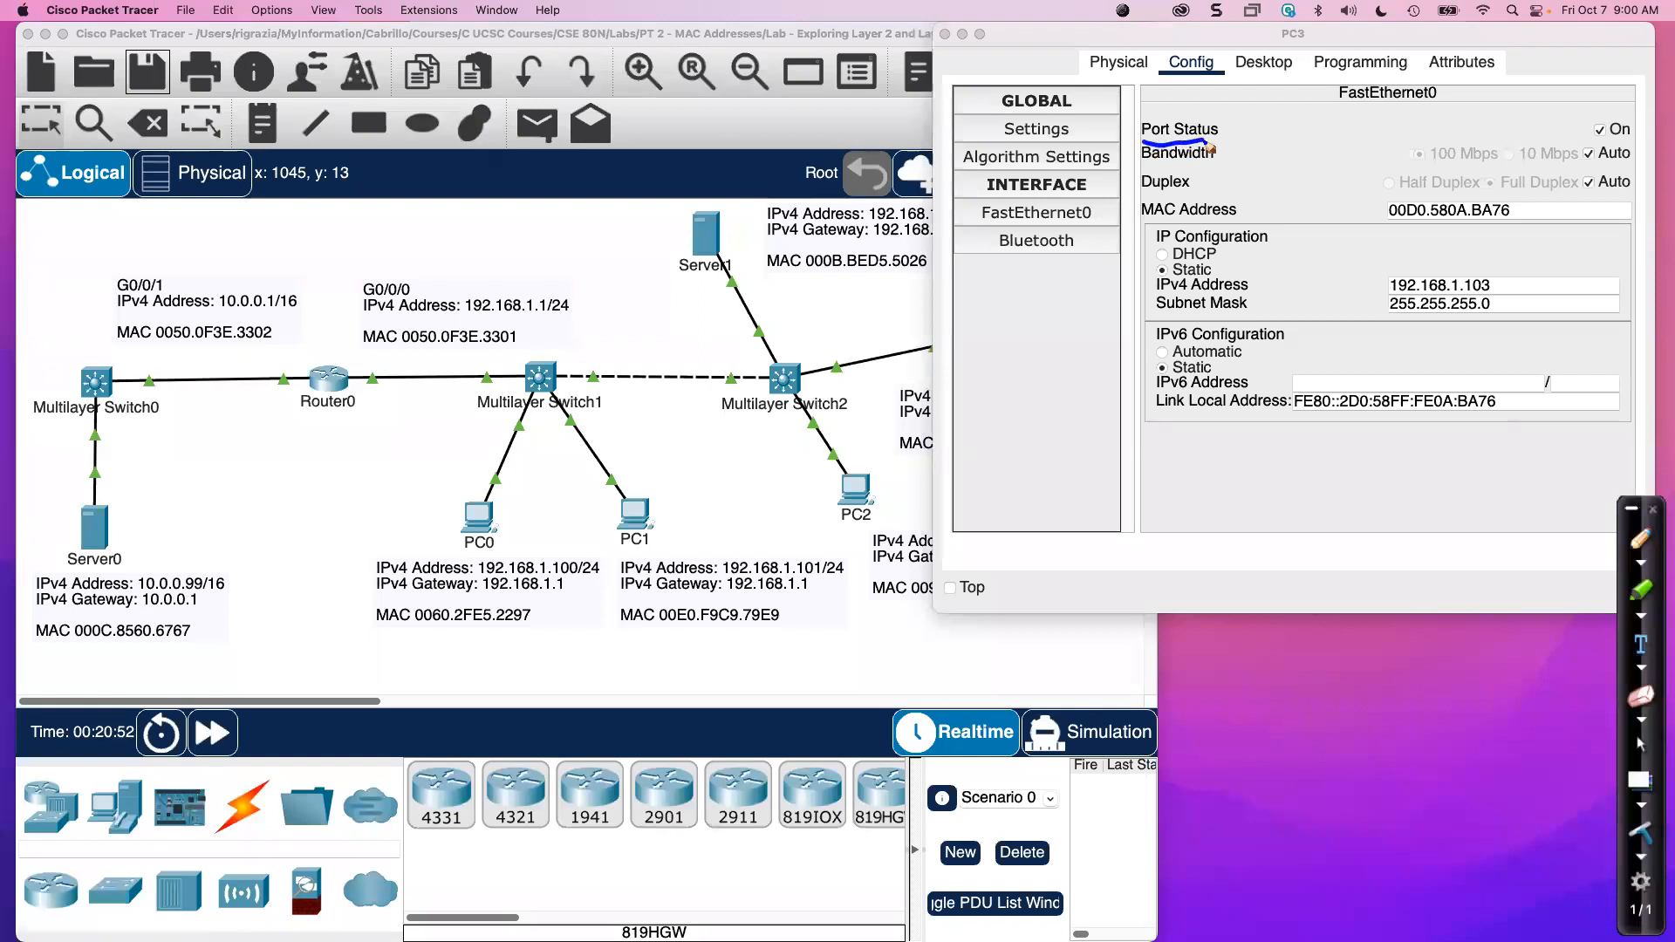
{"action": "mouse_move", "coordinate": [1631, 127]}
{"action": "left_mouse_down"}
{"action": "mouse_move", "coordinate": [1603, 112]}
{"action": "mouse_move", "coordinate": [1581, 132]}
{"action": "mouse_move", "coordinate": [1644, 142]}
{"action": "mouse_move", "coordinate": [1634, 115]}
{"action": "left_mouse_up"}
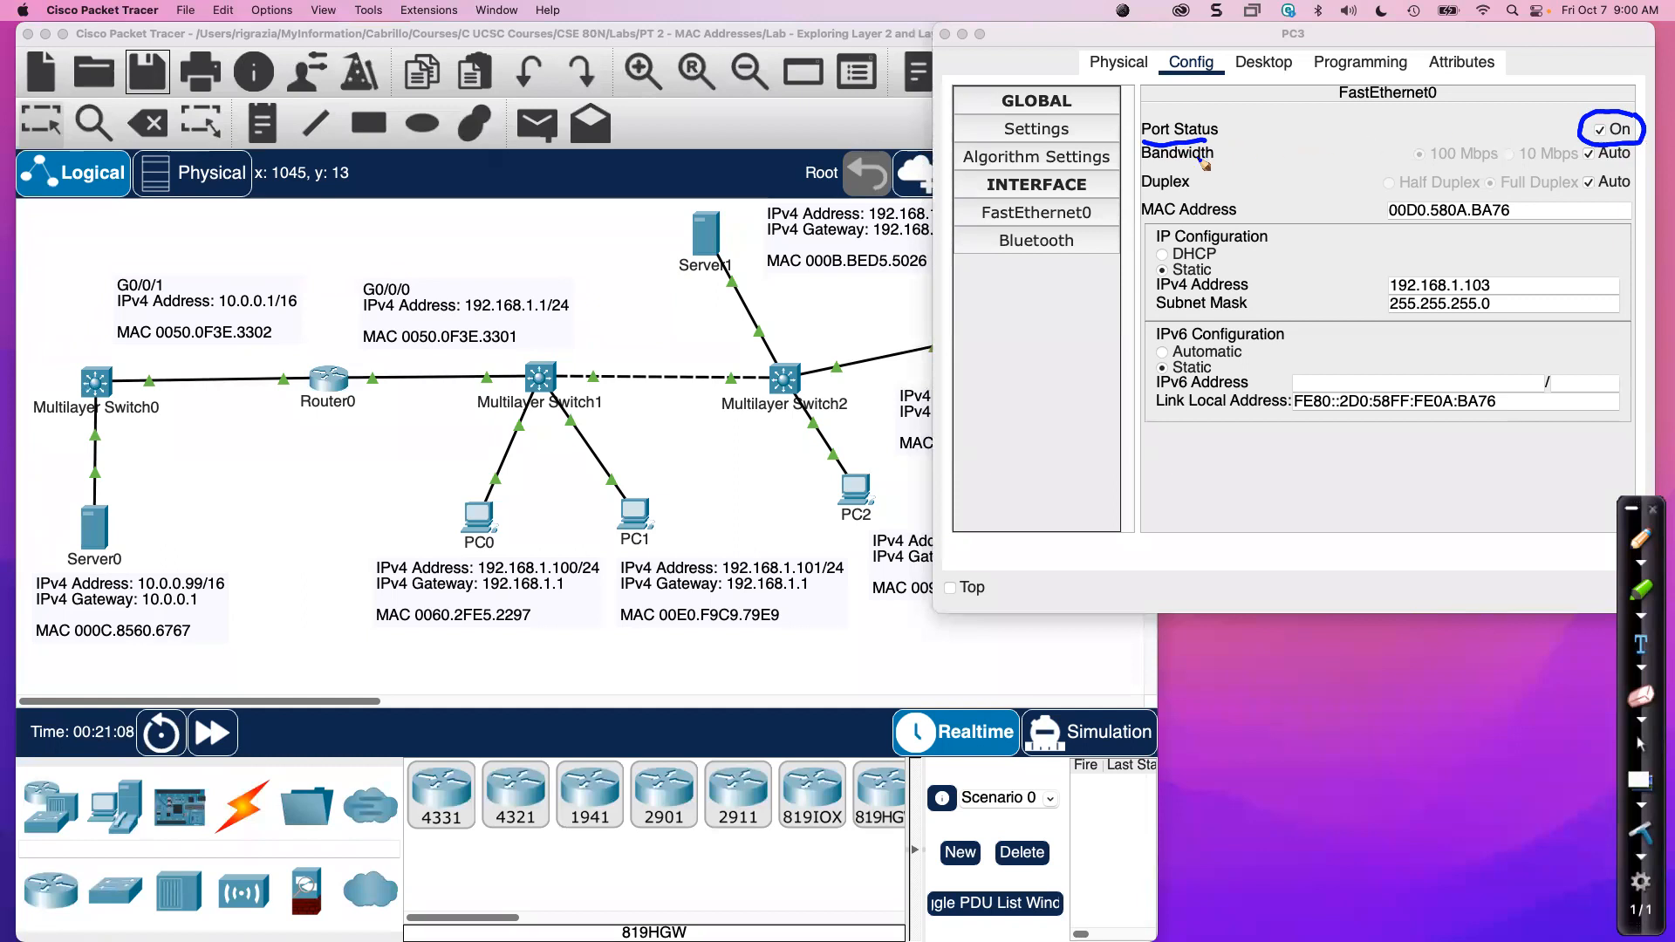
{"action": "left_click_drag", "start_coordinate": [1140, 165], "coordinate": [1206, 164]}
{"action": "left_click_drag", "start_coordinate": [1582, 167], "coordinate": [1649, 172]}
{"action": "key", "text": "Escape"}
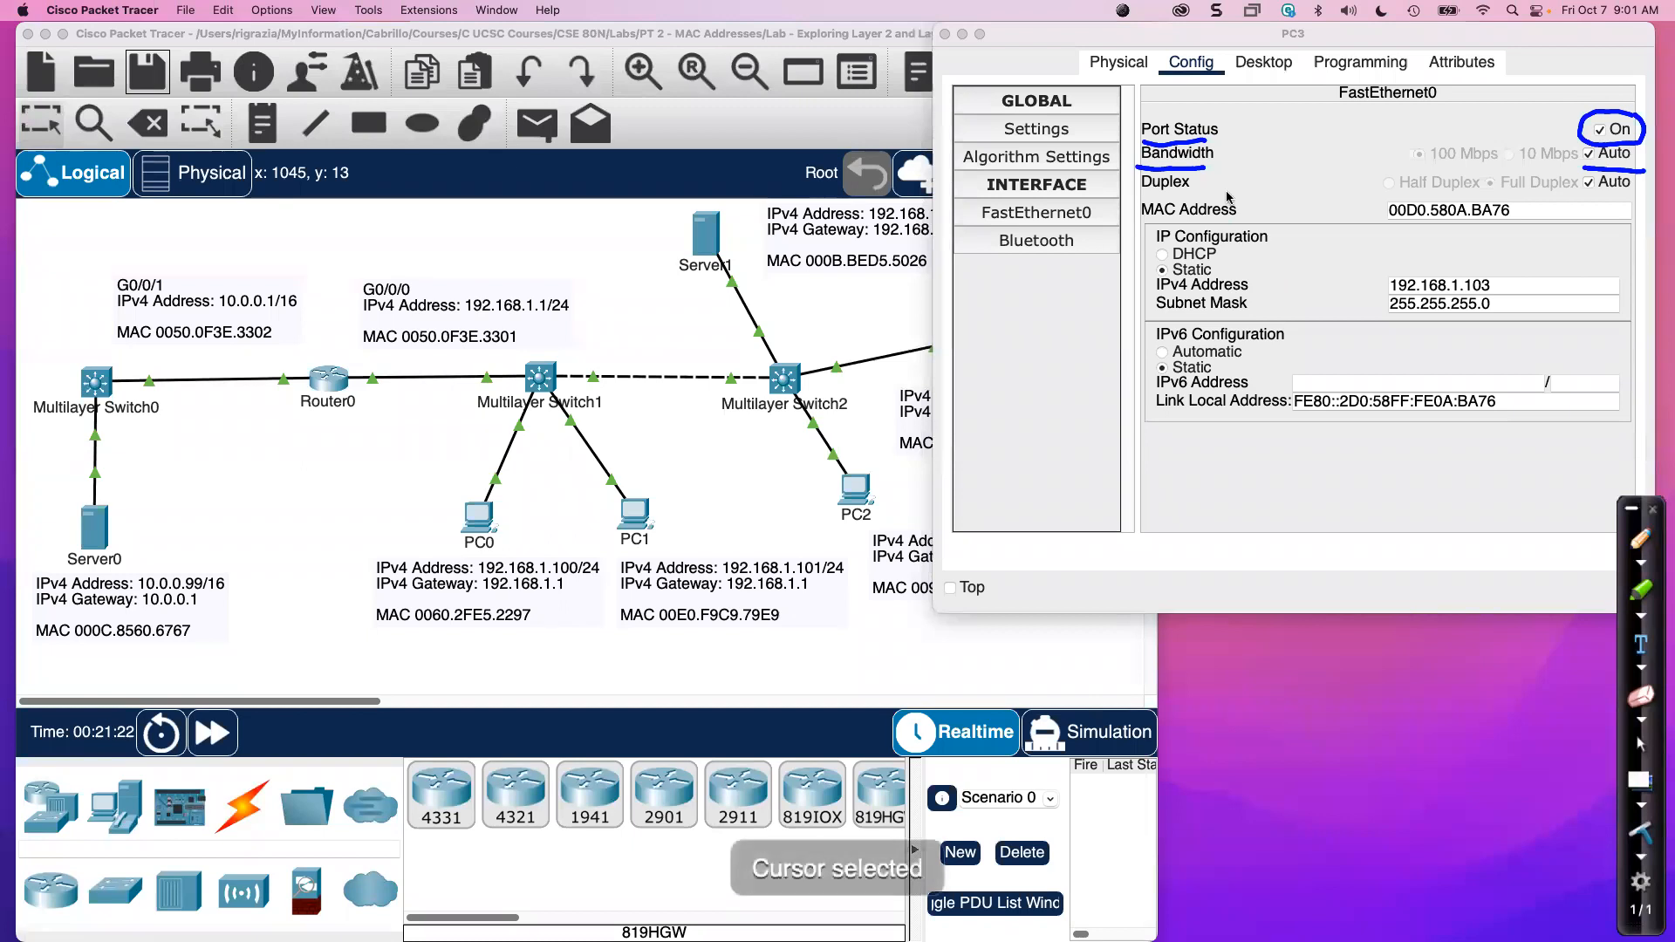
Move PC3 closer to Multilayer Switch2 in the topology and return to PC3's interface settings.
{"action": "left_click", "coordinate": [1148, 43]}
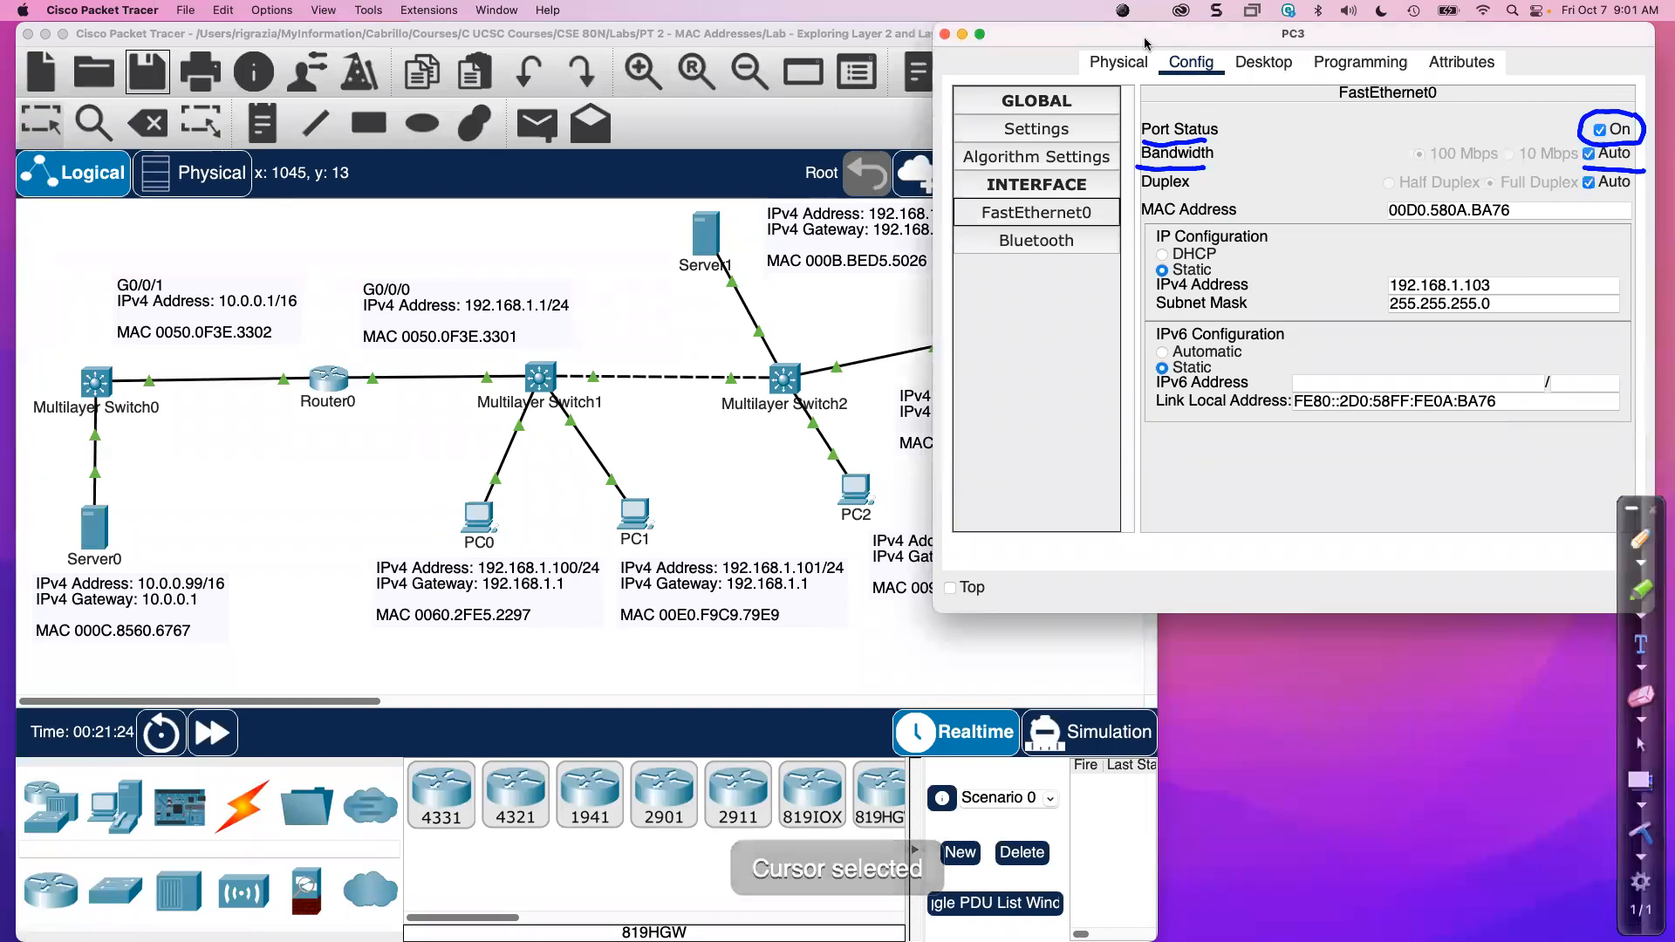
{"action": "left_click", "coordinate": [840, 342]}
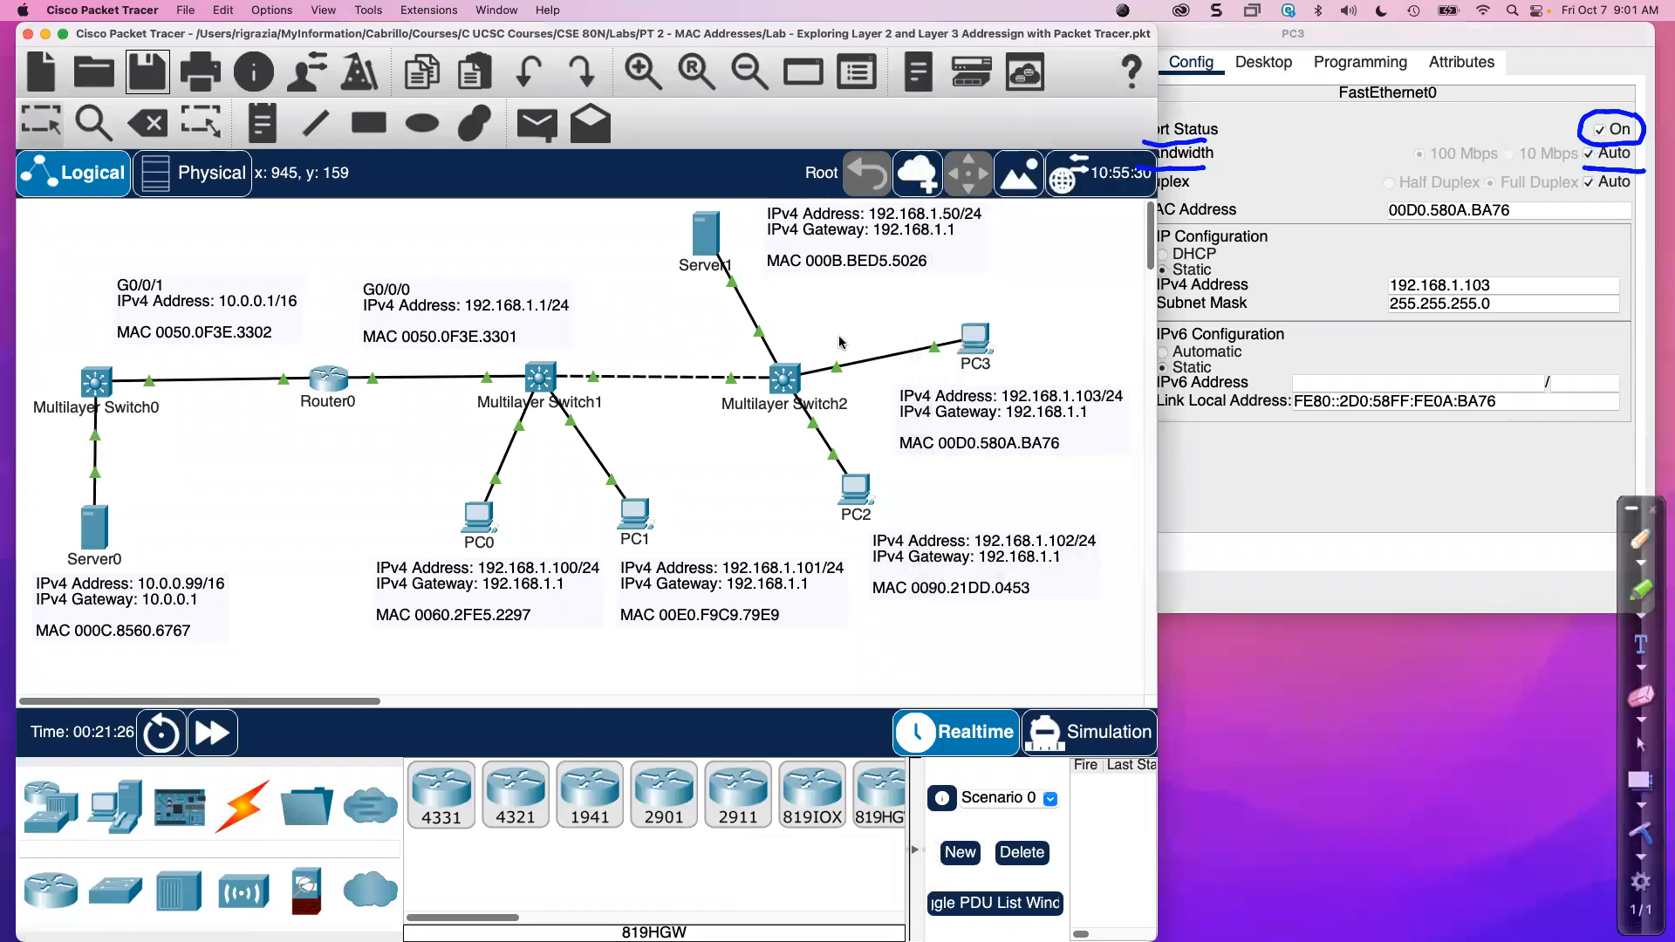
{"action": "left_click_drag", "start_coordinate": [971, 339], "coordinate": [891, 342]}
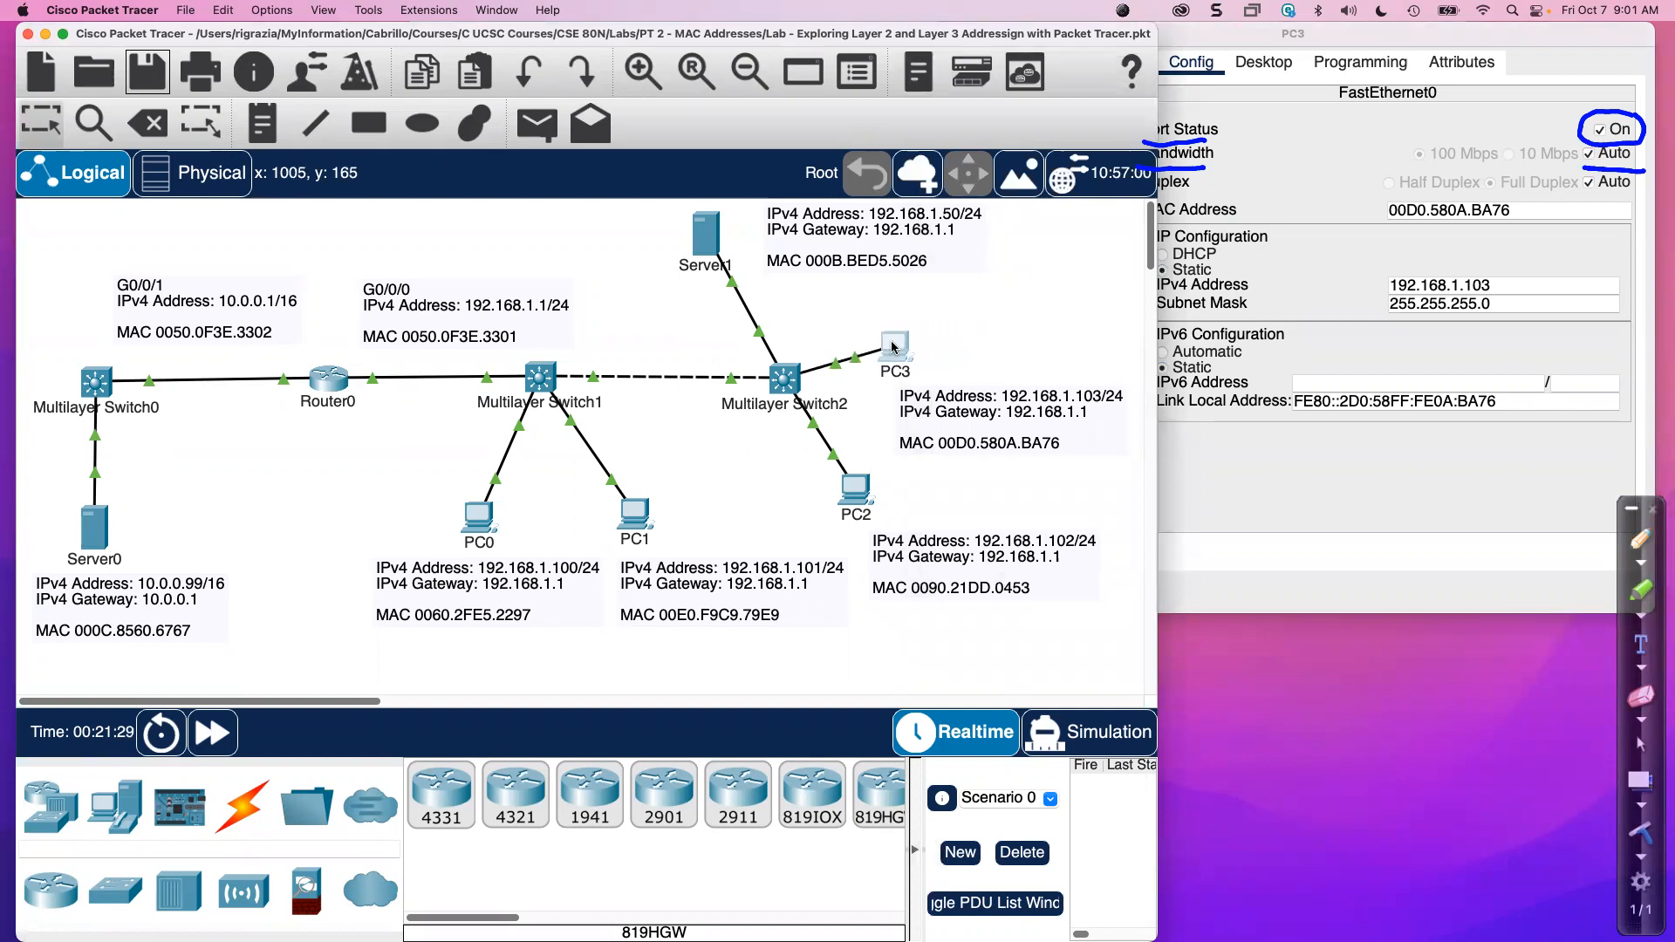
{"action": "left_click", "coordinate": [1223, 48]}
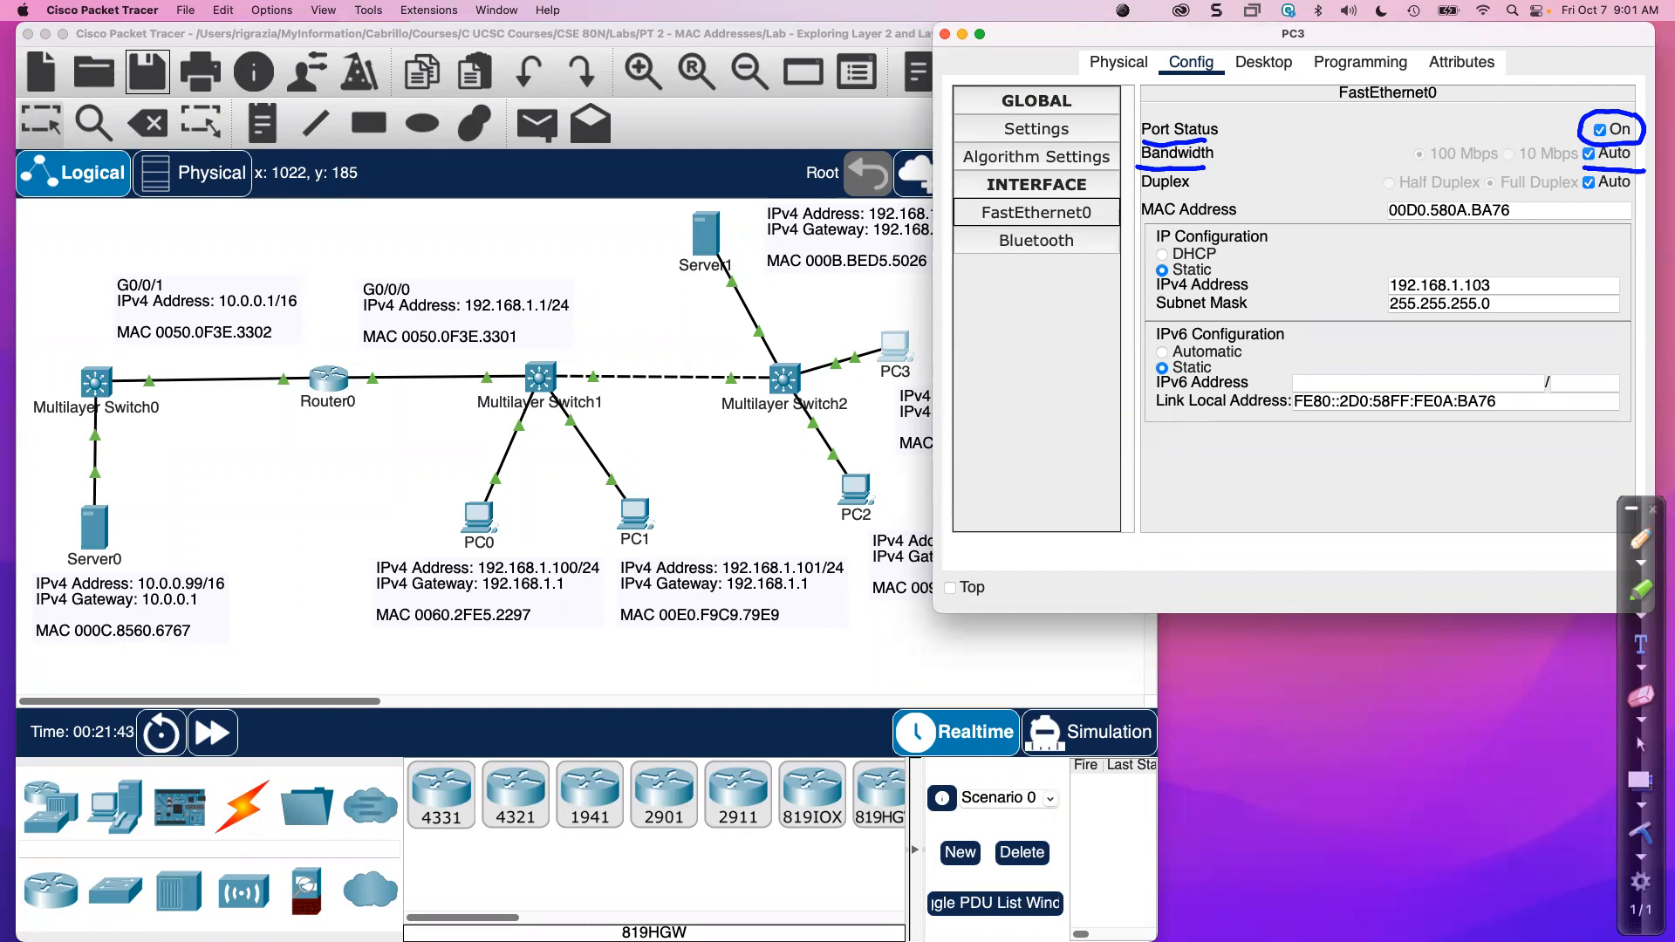
Mark 100 Mbps, Bandwidth, Duplex, its Auto option and Full Duplex with the pen, and draw a double-headed arrow between Multilayer Switch2 and PC3.
{"action": "left_click", "coordinate": [1643, 543]}
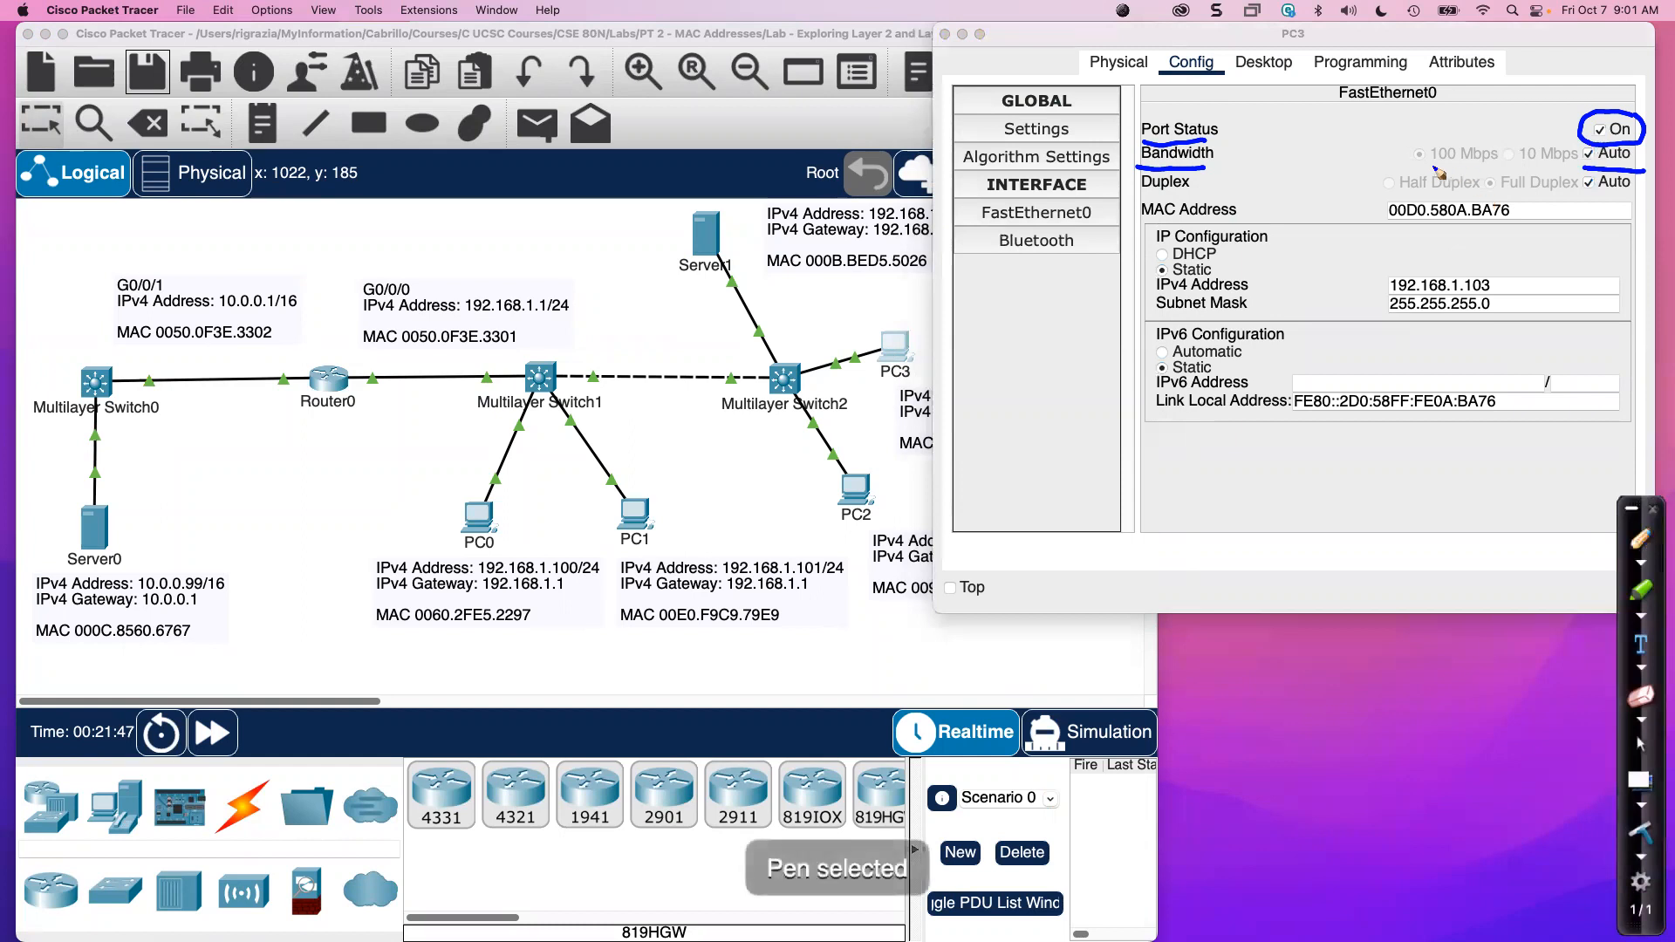
{"action": "left_click_drag", "start_coordinate": [1407, 163], "coordinate": [1502, 166]}
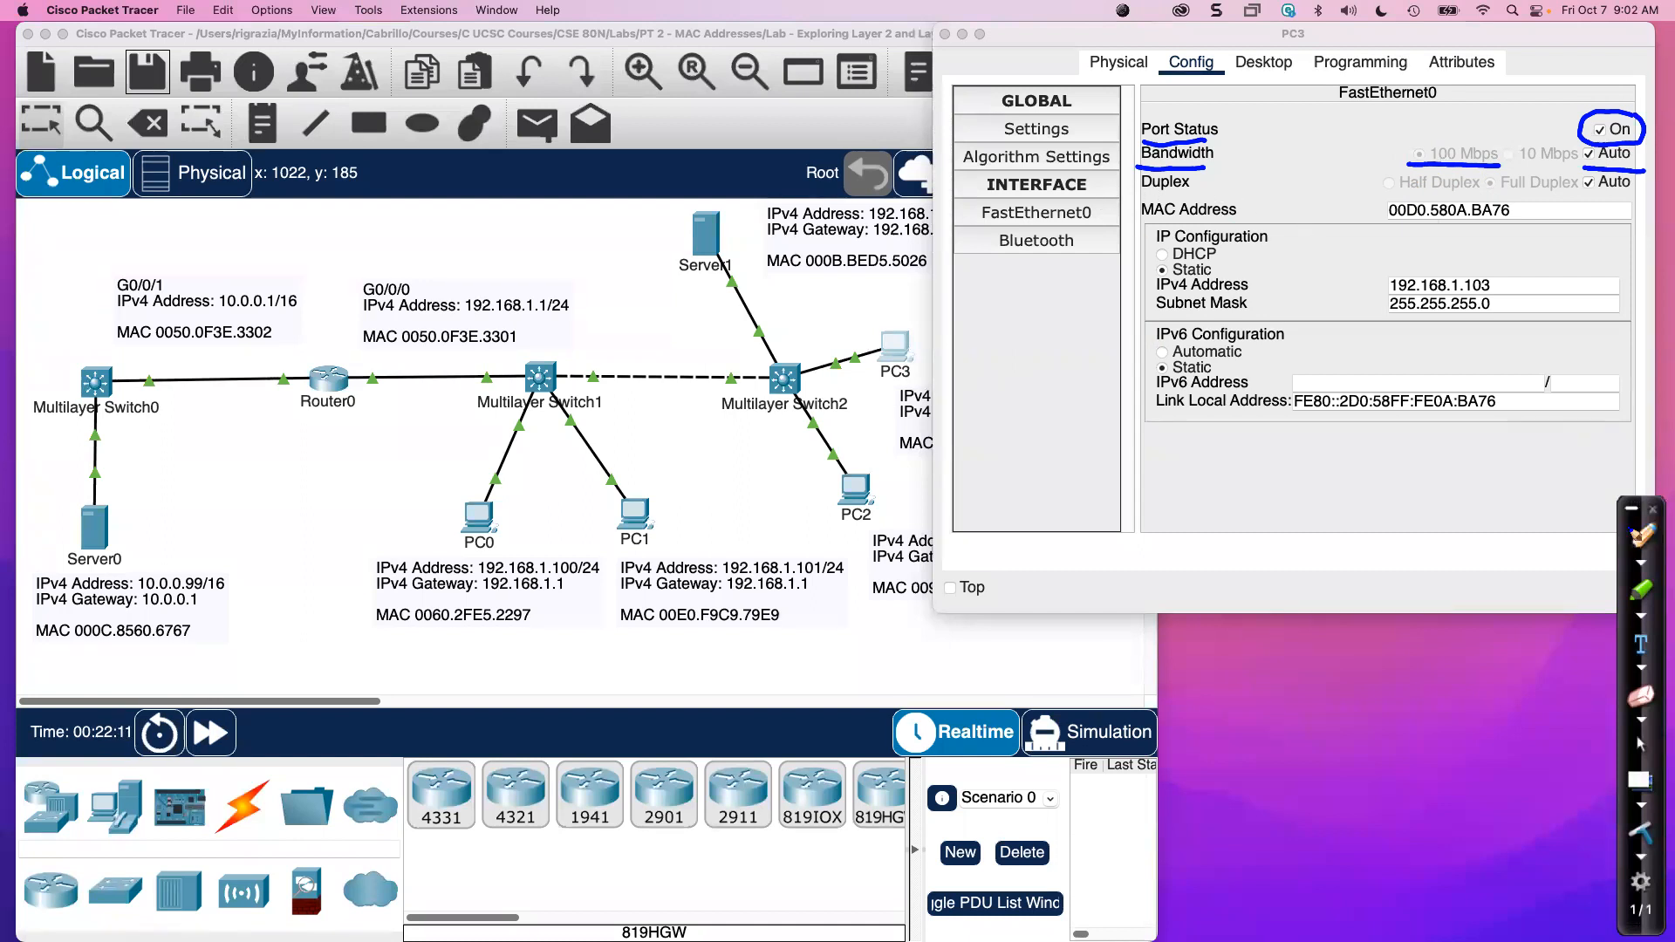
{"action": "left_click_drag", "start_coordinate": [1143, 194], "coordinate": [1189, 192]}
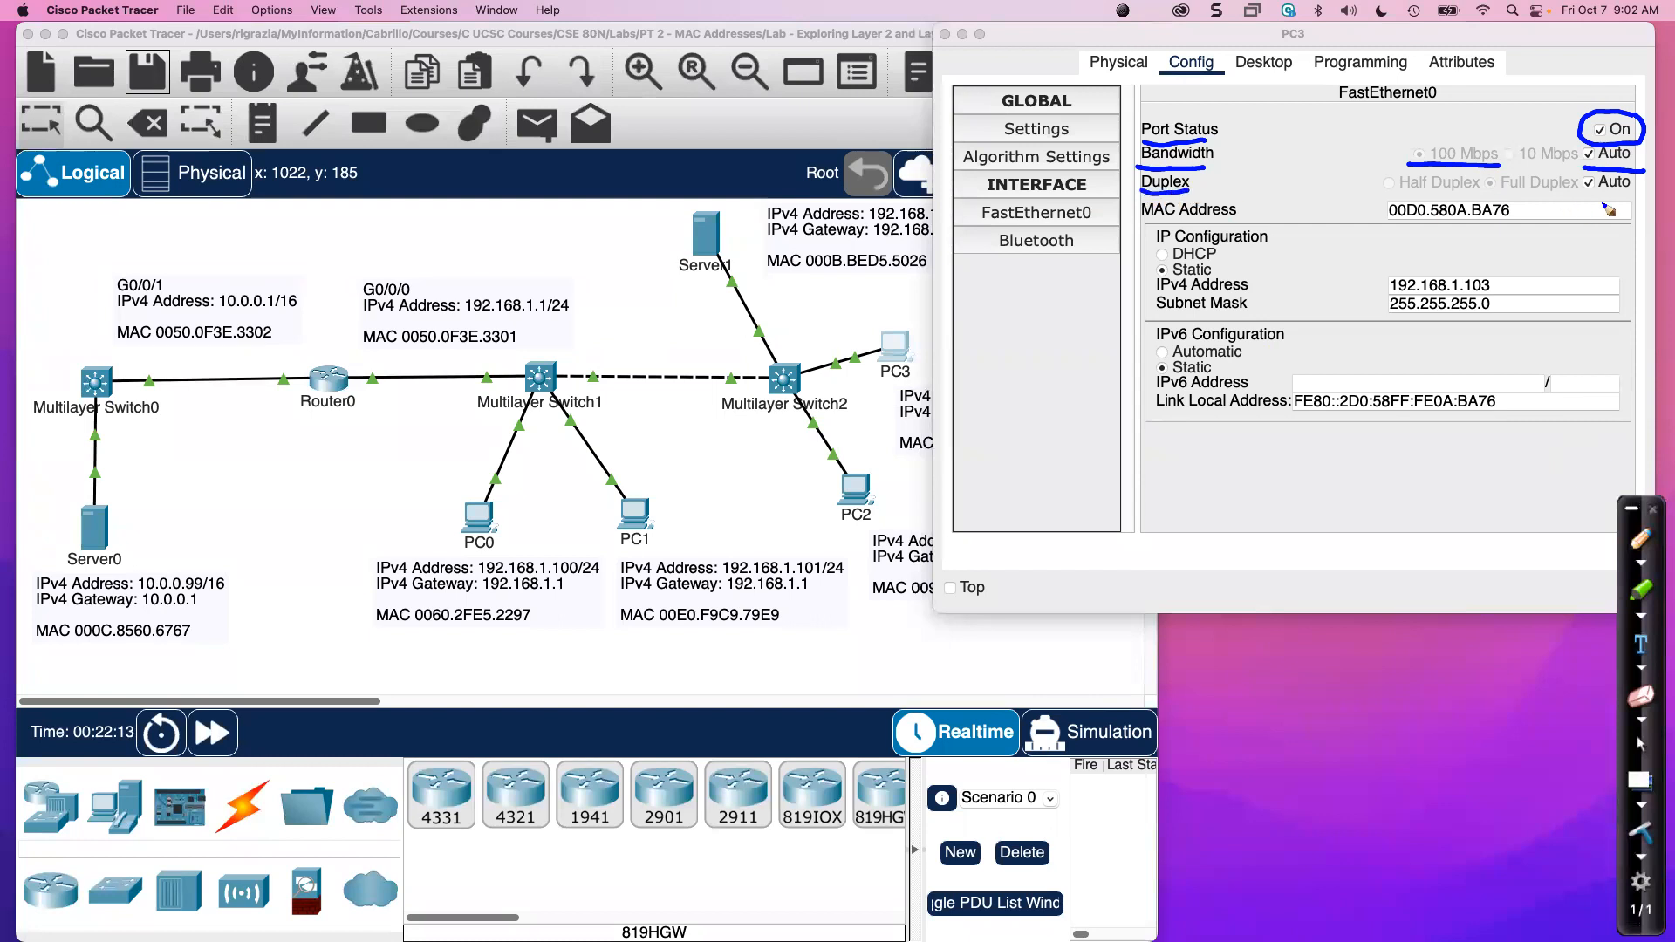
{"action": "left_click_drag", "start_coordinate": [1584, 193], "coordinate": [1631, 196]}
{"action": "mouse_move", "coordinate": [826, 351]}
{"action": "left_mouse_down"}
{"action": "mouse_move", "coordinate": [870, 336]}
{"action": "mouse_move", "coordinate": [800, 354]}
{"action": "mouse_move", "coordinate": [816, 364]}
{"action": "mouse_move", "coordinate": [872, 333]}
{"action": "mouse_move", "coordinate": [862, 346]}
{"action": "left_mouse_up"}
{"action": "mouse_move", "coordinate": [1220, 153]}
{"action": "left_mouse_down"}
{"action": "mouse_move", "coordinate": [1242, 140]}
{"action": "mouse_move", "coordinate": [1215, 176]}
{"action": "left_mouse_up"}
{"action": "left_click_drag", "start_coordinate": [1492, 201], "coordinate": [1555, 195]}
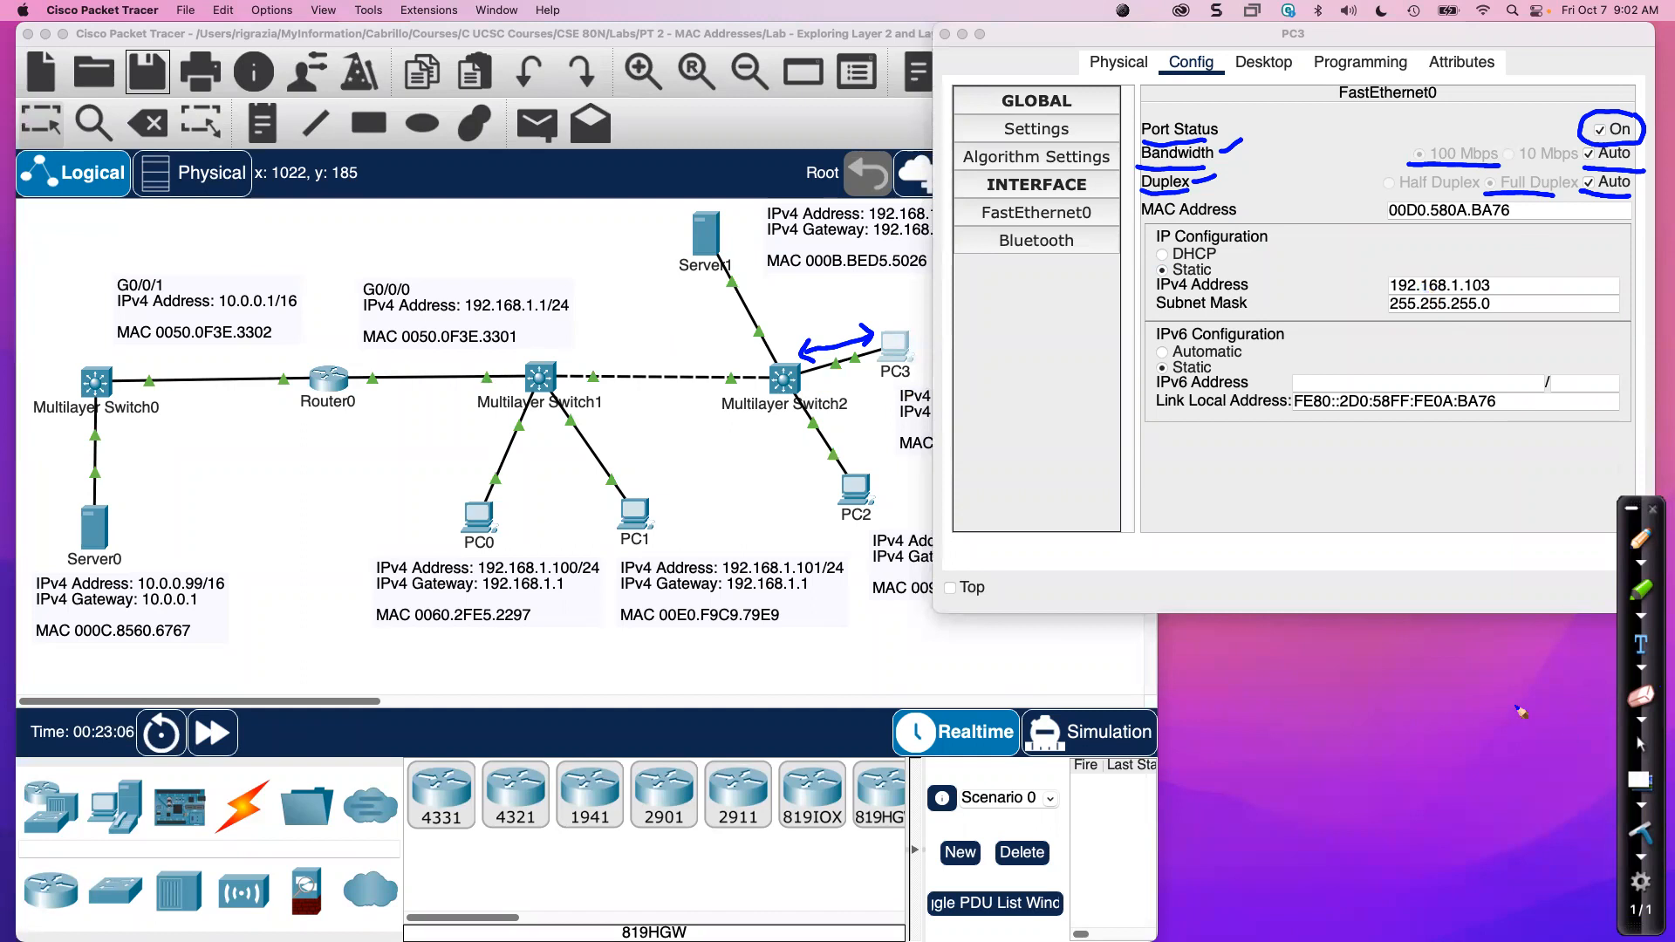
Clear all pen annotations from the screen and return to PC3's FastEthernet0 settings.
{"action": "left_click", "coordinate": [1640, 541]}
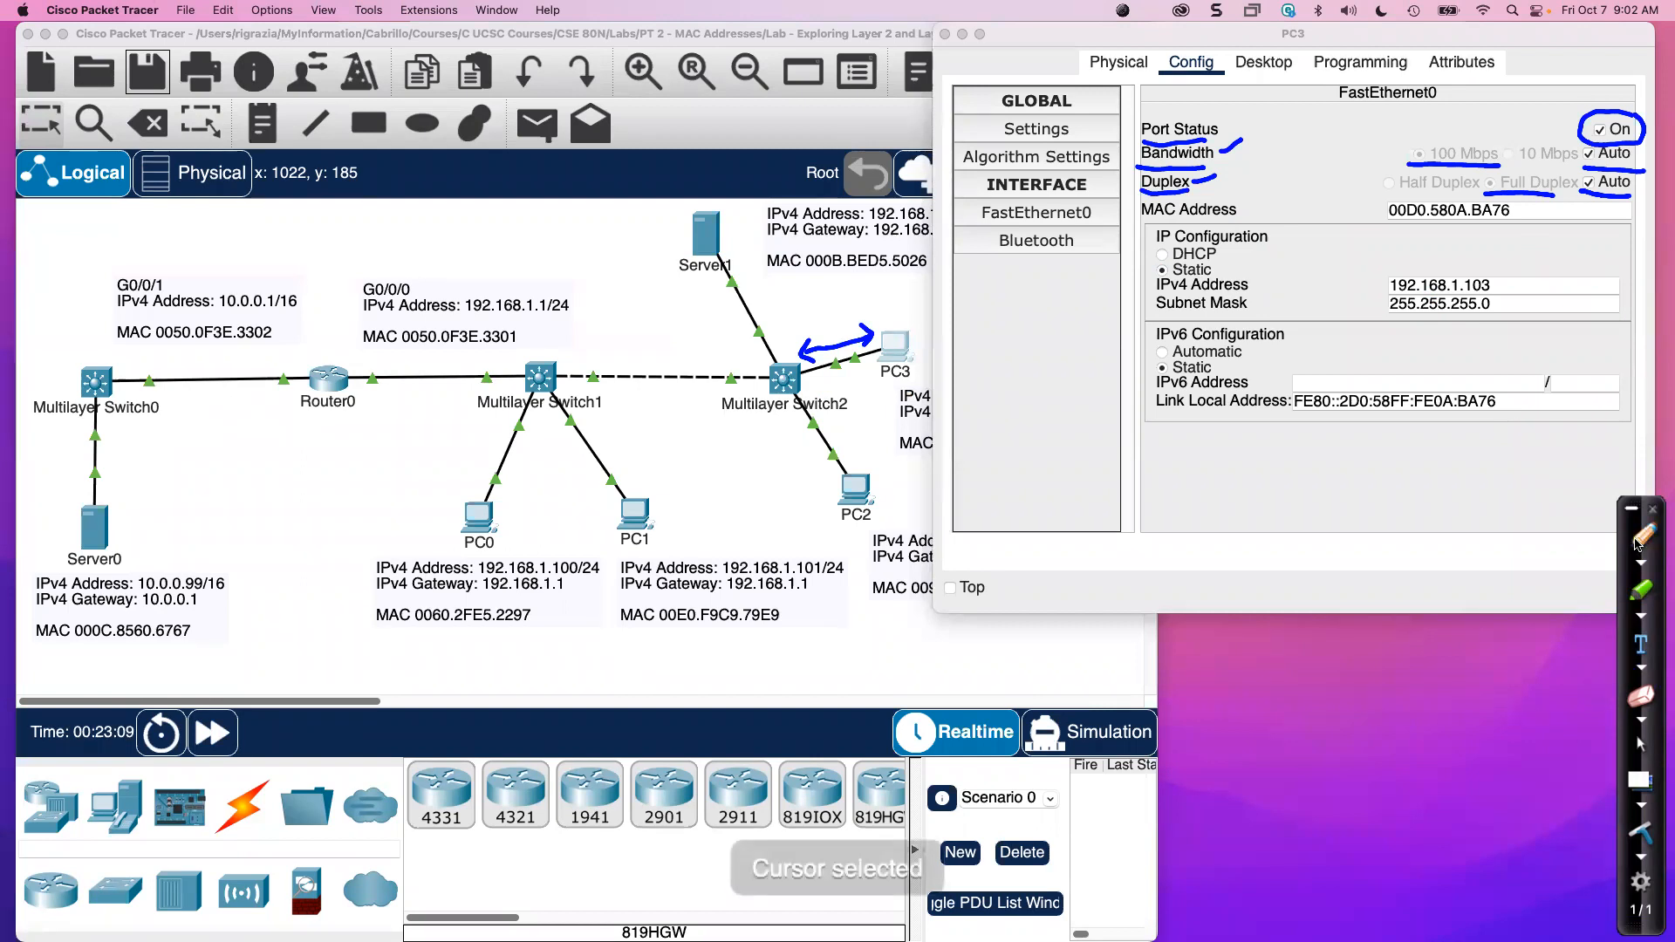
{"action": "left_click", "coordinate": [1645, 832]}
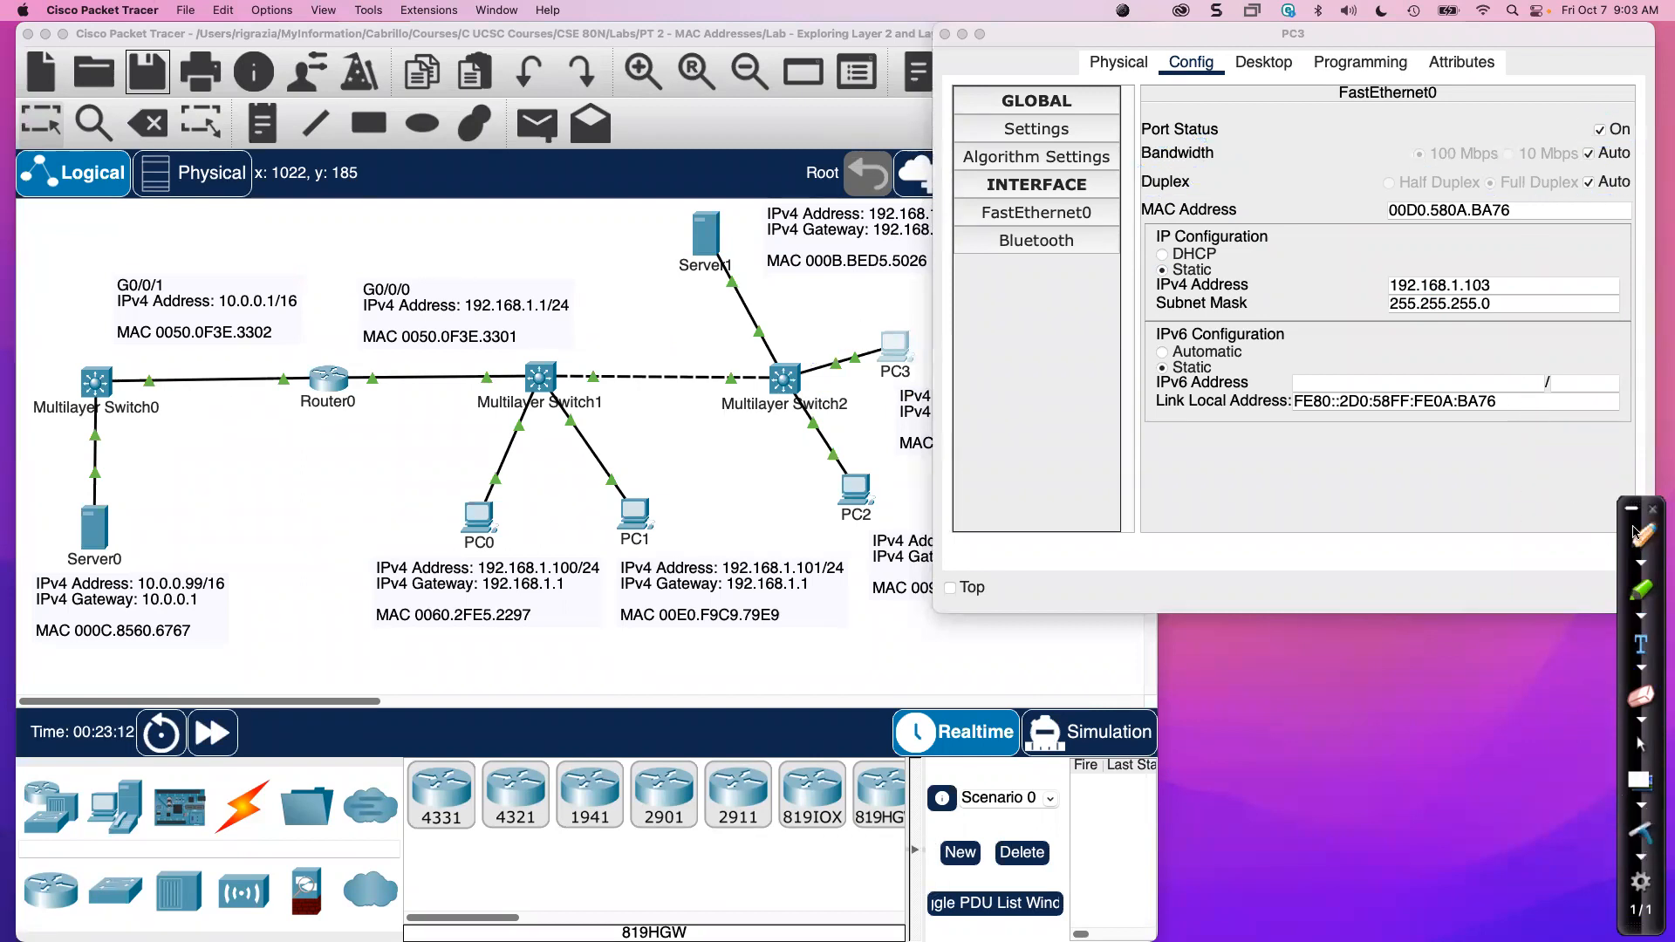
{"action": "left_click", "coordinate": [1413, 210]}
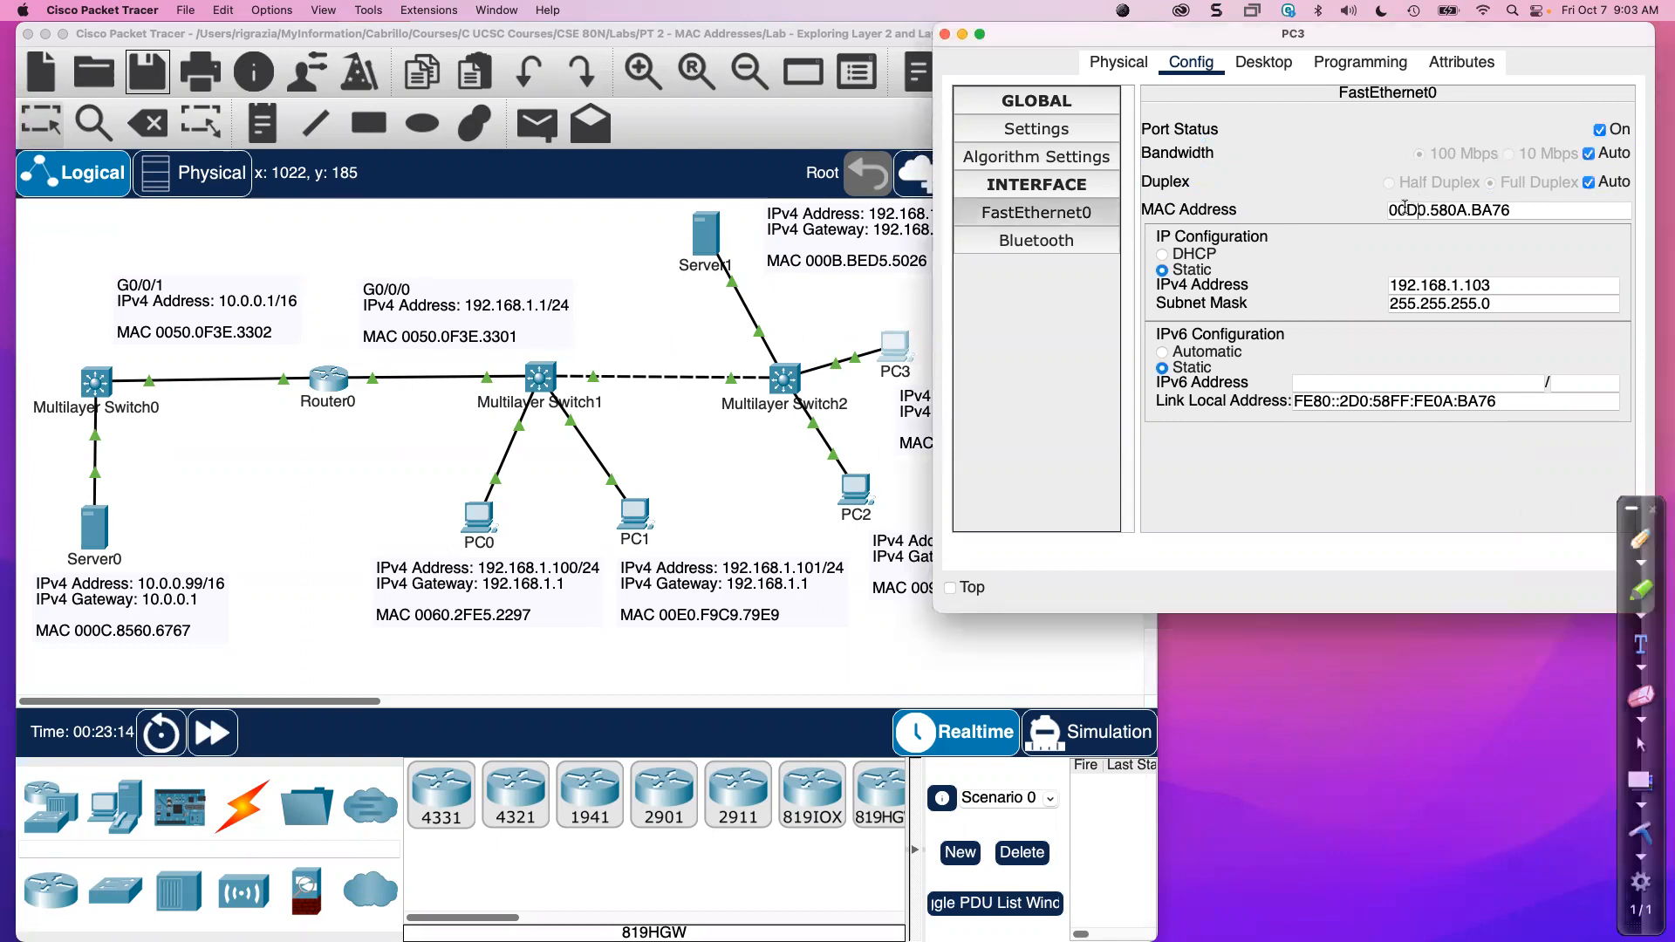
Examine the MAC address, IPv4 address and subnet mask in PC3's FastEthernet0 settings.
{"action": "left_click_drag", "start_coordinate": [1528, 209], "coordinate": [1397, 210]}
{"action": "left_click", "coordinate": [1359, 237]}
{"action": "left_click", "coordinate": [1468, 210]}
{"action": "left_click_drag", "start_coordinate": [1493, 286], "coordinate": [1397, 286]}
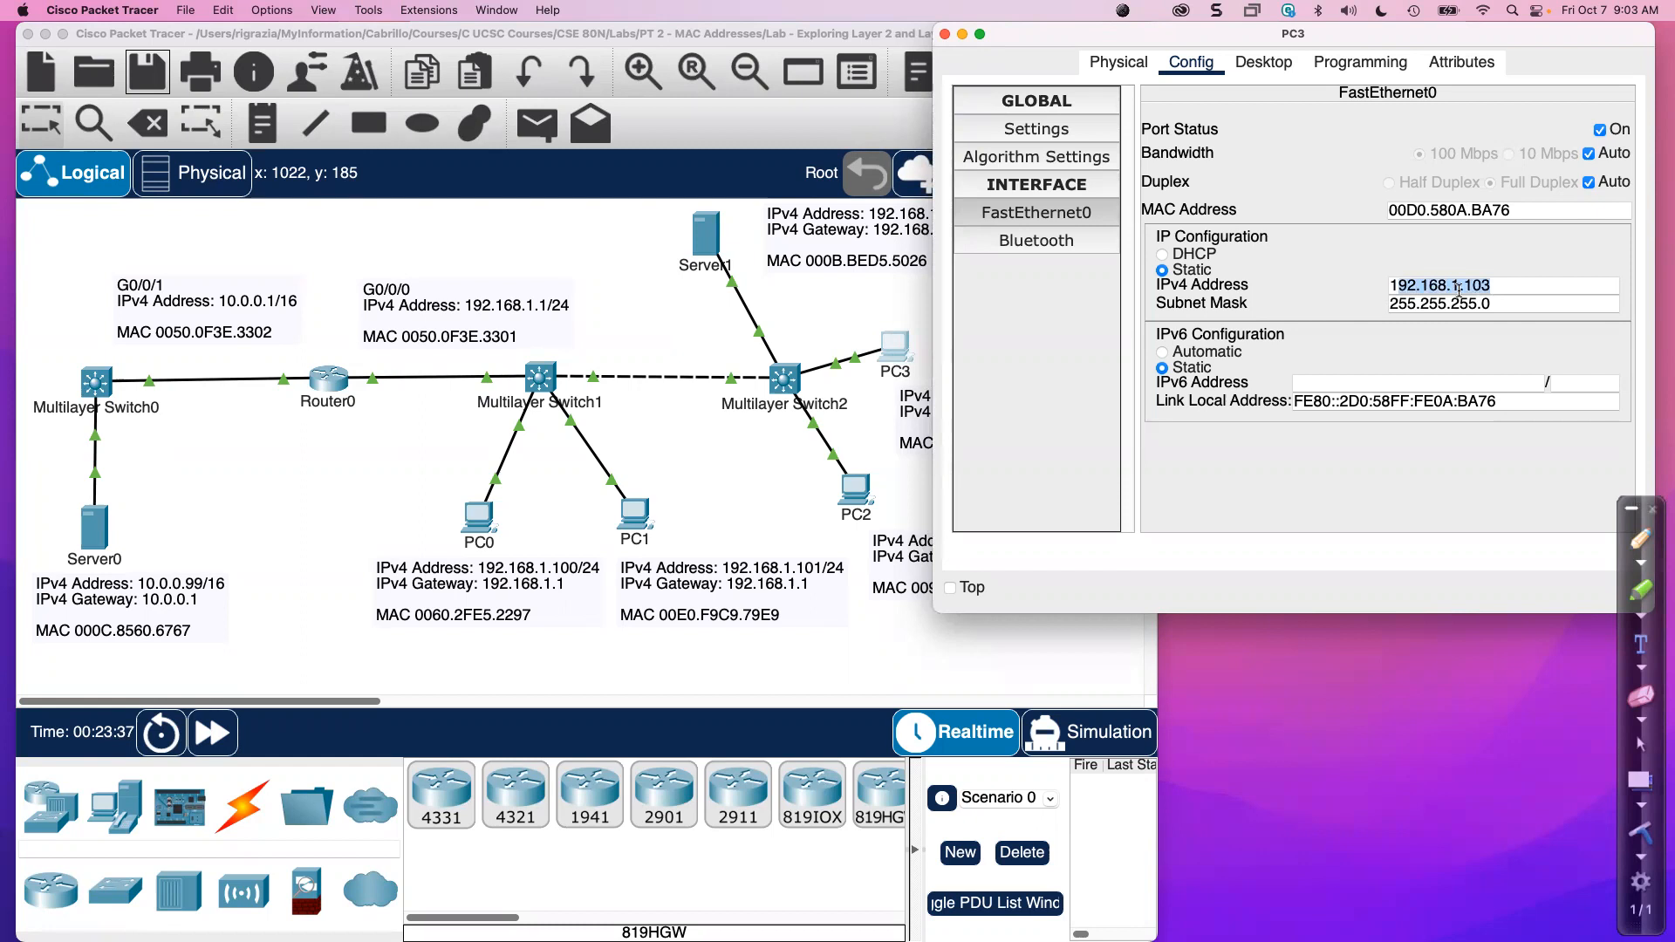
{"action": "left_click_drag", "start_coordinate": [1509, 304], "coordinate": [1418, 305]}
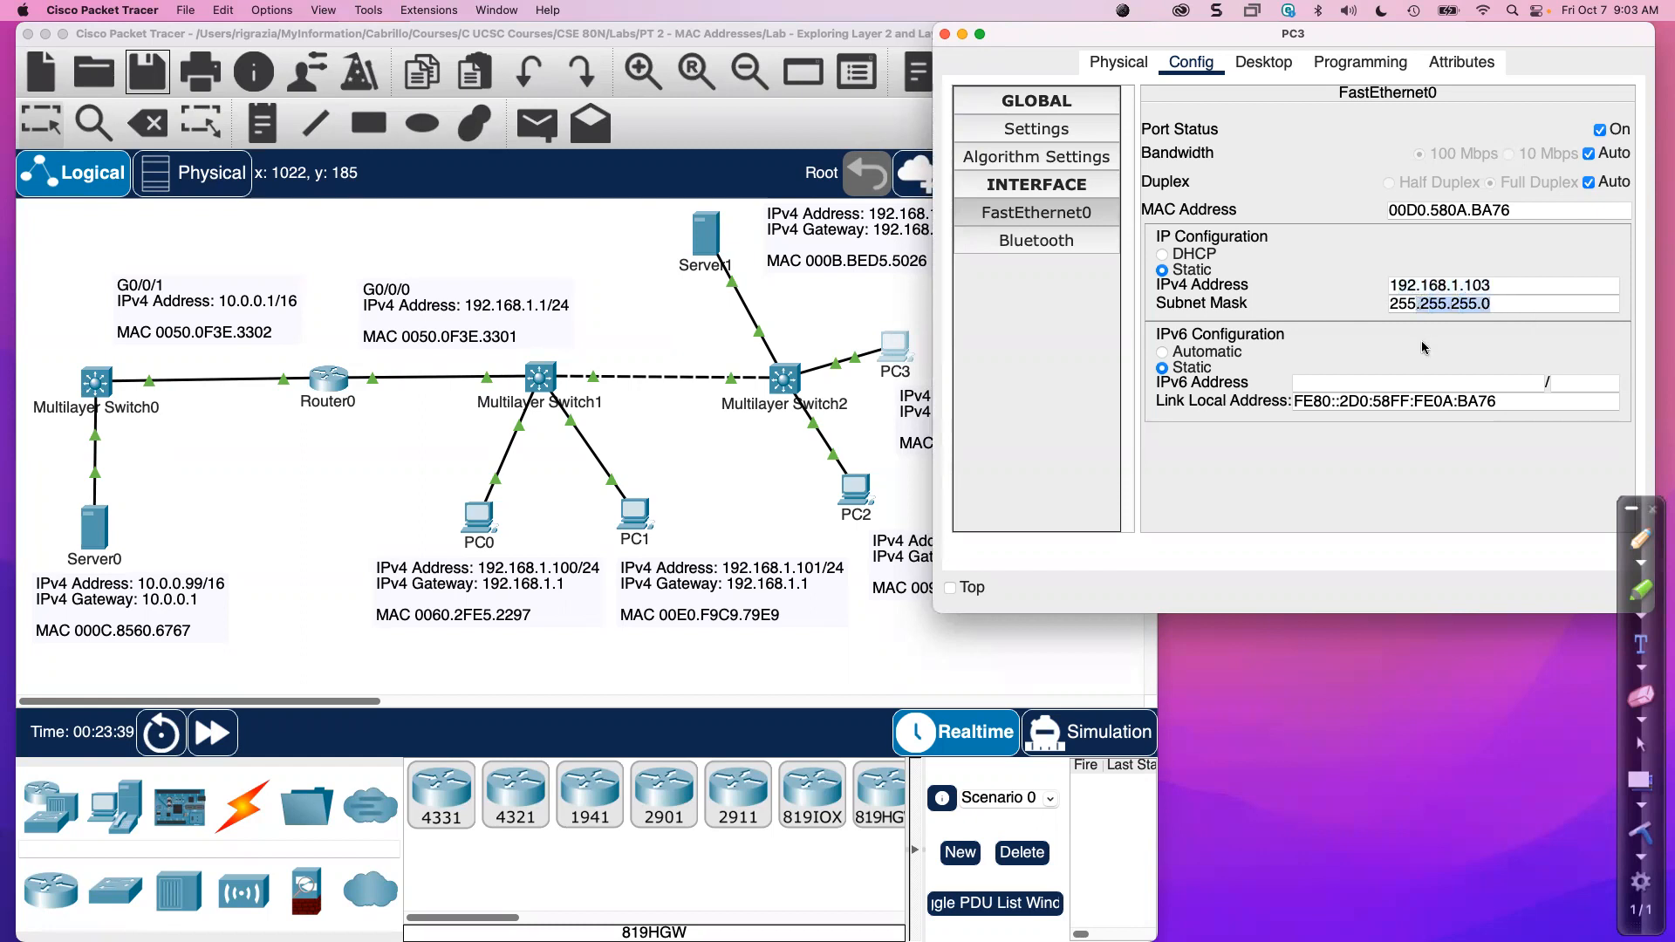
{"action": "left_click", "coordinate": [1455, 252]}
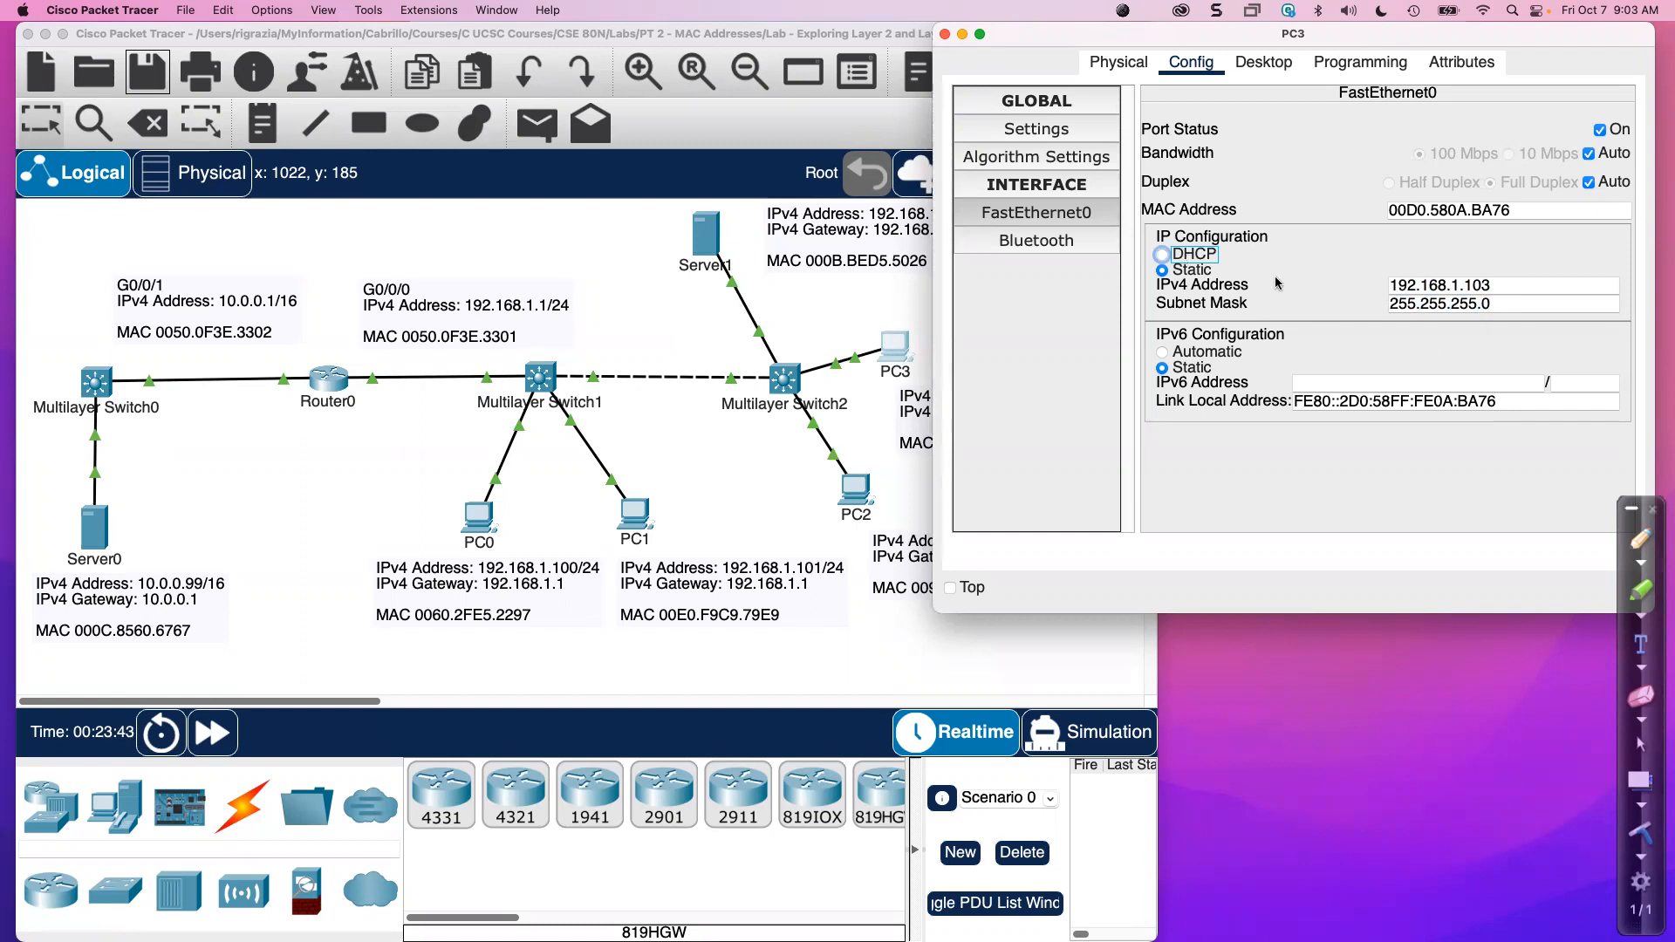
Circle PC3's Static IP configuration option with the pen and draw arrows pointing to Router0 and Server0.
{"action": "left_click", "coordinate": [1636, 545]}
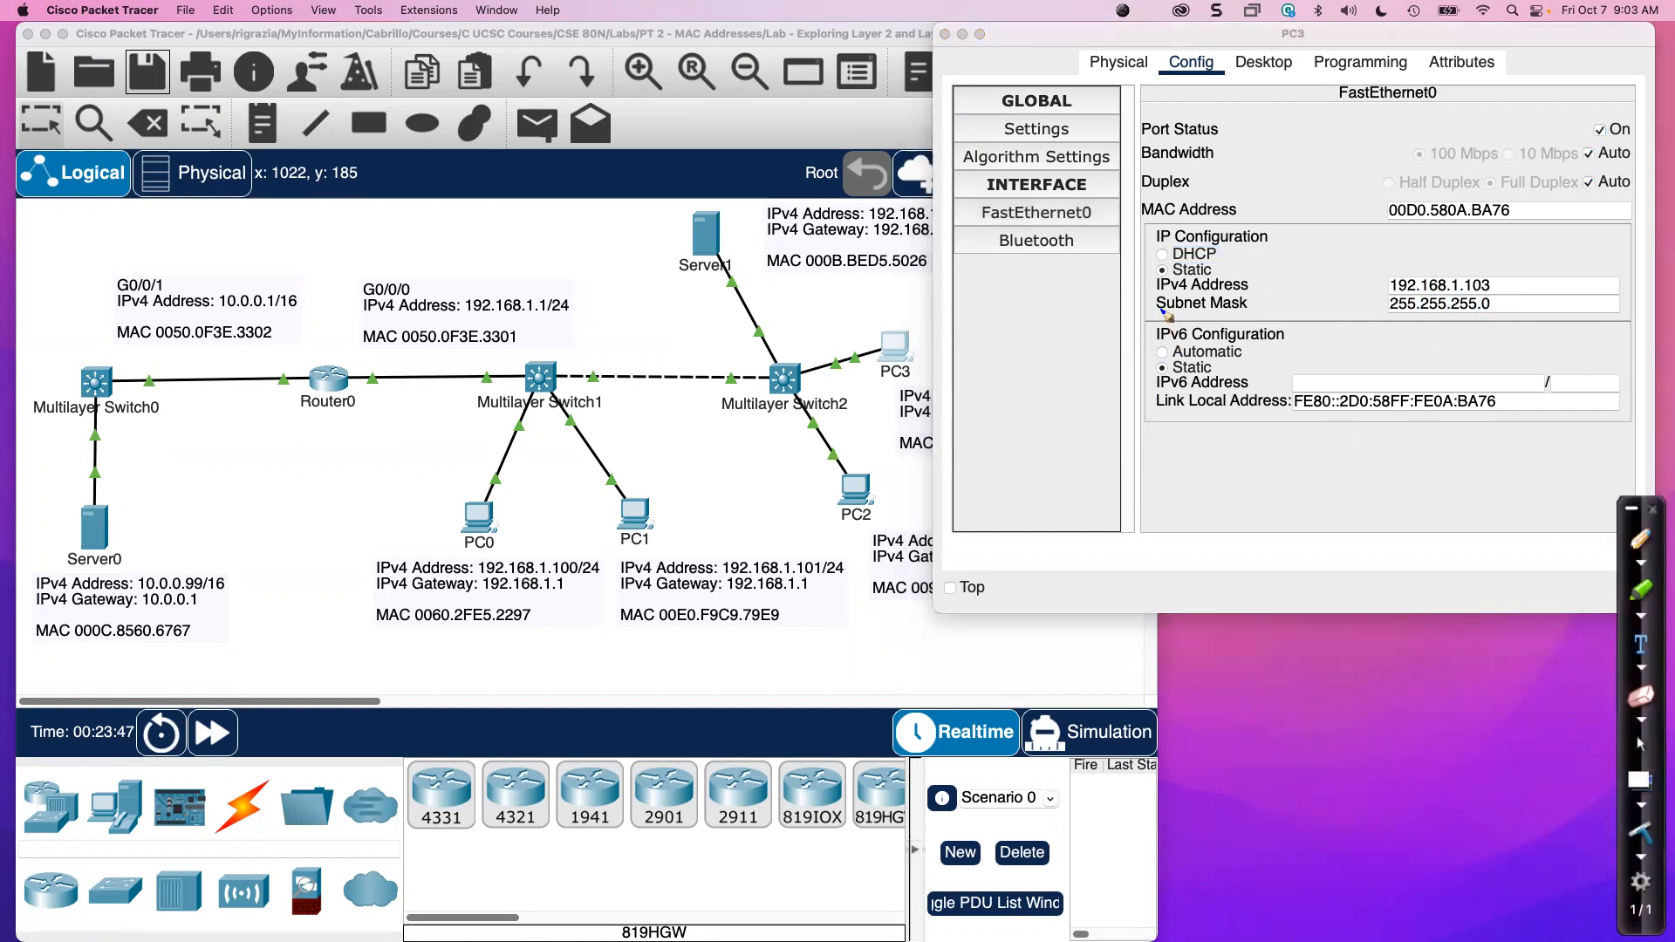
{"action": "mouse_move", "coordinate": [1153, 284]}
{"action": "left_mouse_down"}
{"action": "mouse_move", "coordinate": [1220, 281]}
{"action": "mouse_move", "coordinate": [1190, 259]}
{"action": "mouse_move", "coordinate": [1148, 266]}
{"action": "mouse_move", "coordinate": [1158, 280]}
{"action": "left_mouse_up"}
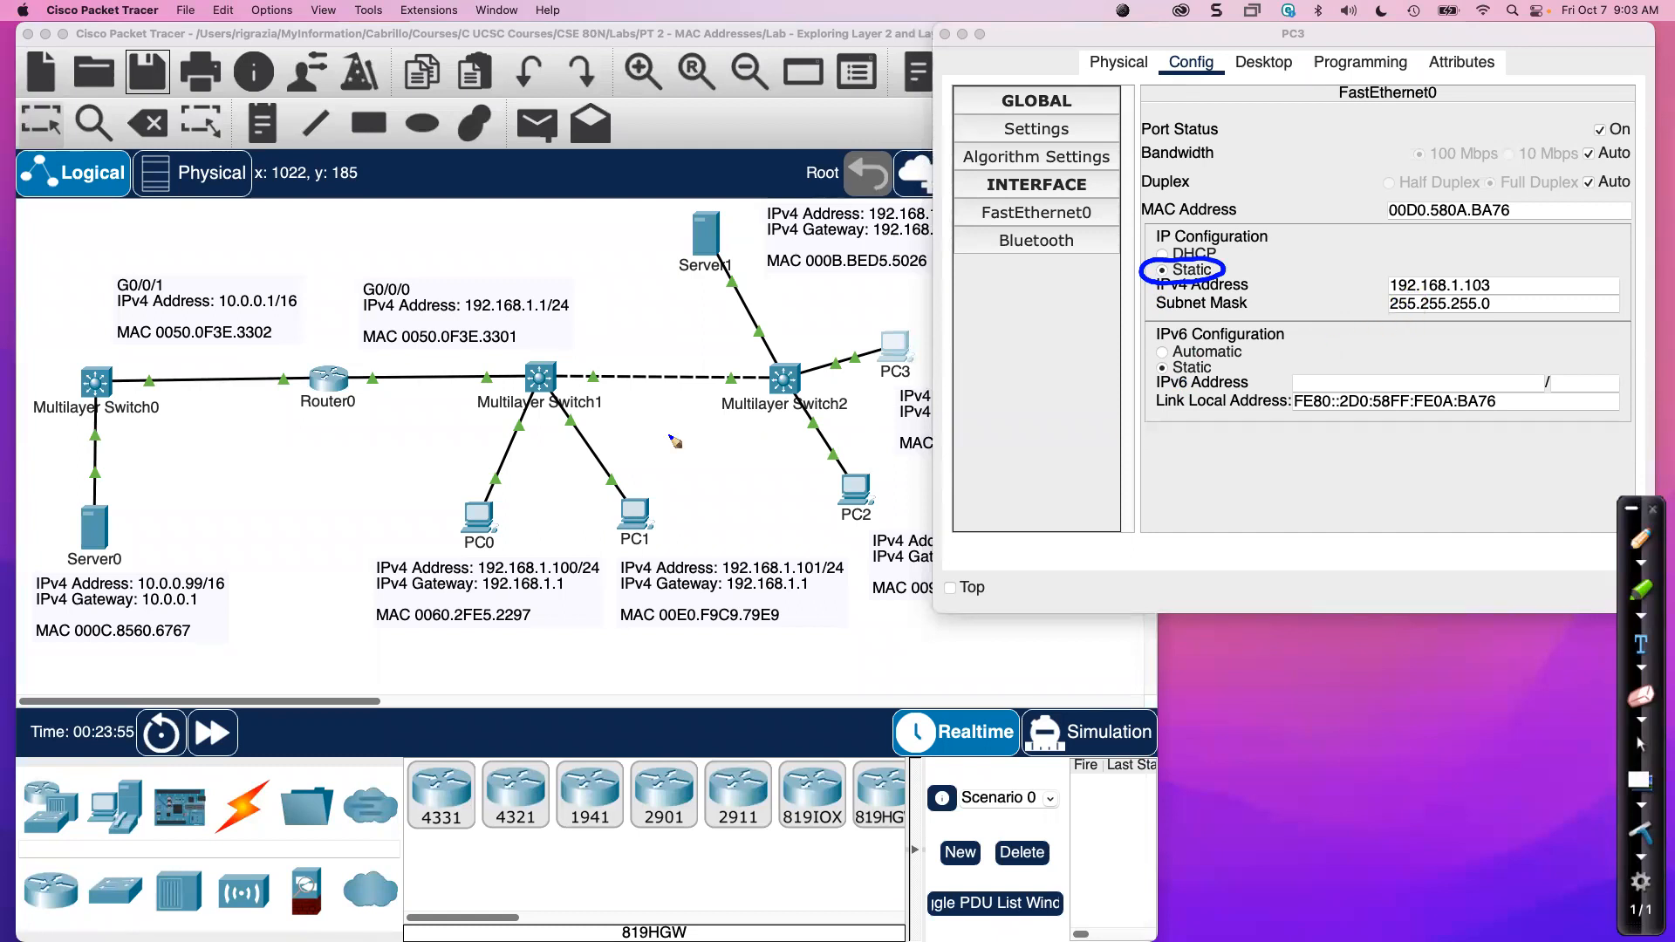
{"action": "left_click_drag", "start_coordinate": [323, 329], "coordinate": [320, 358]}
{"action": "mouse_move", "coordinate": [129, 518]}
{"action": "left_mouse_down"}
{"action": "mouse_move", "coordinate": [157, 518]}
{"action": "mouse_move", "coordinate": [140, 528]}
{"action": "left_mouse_up"}
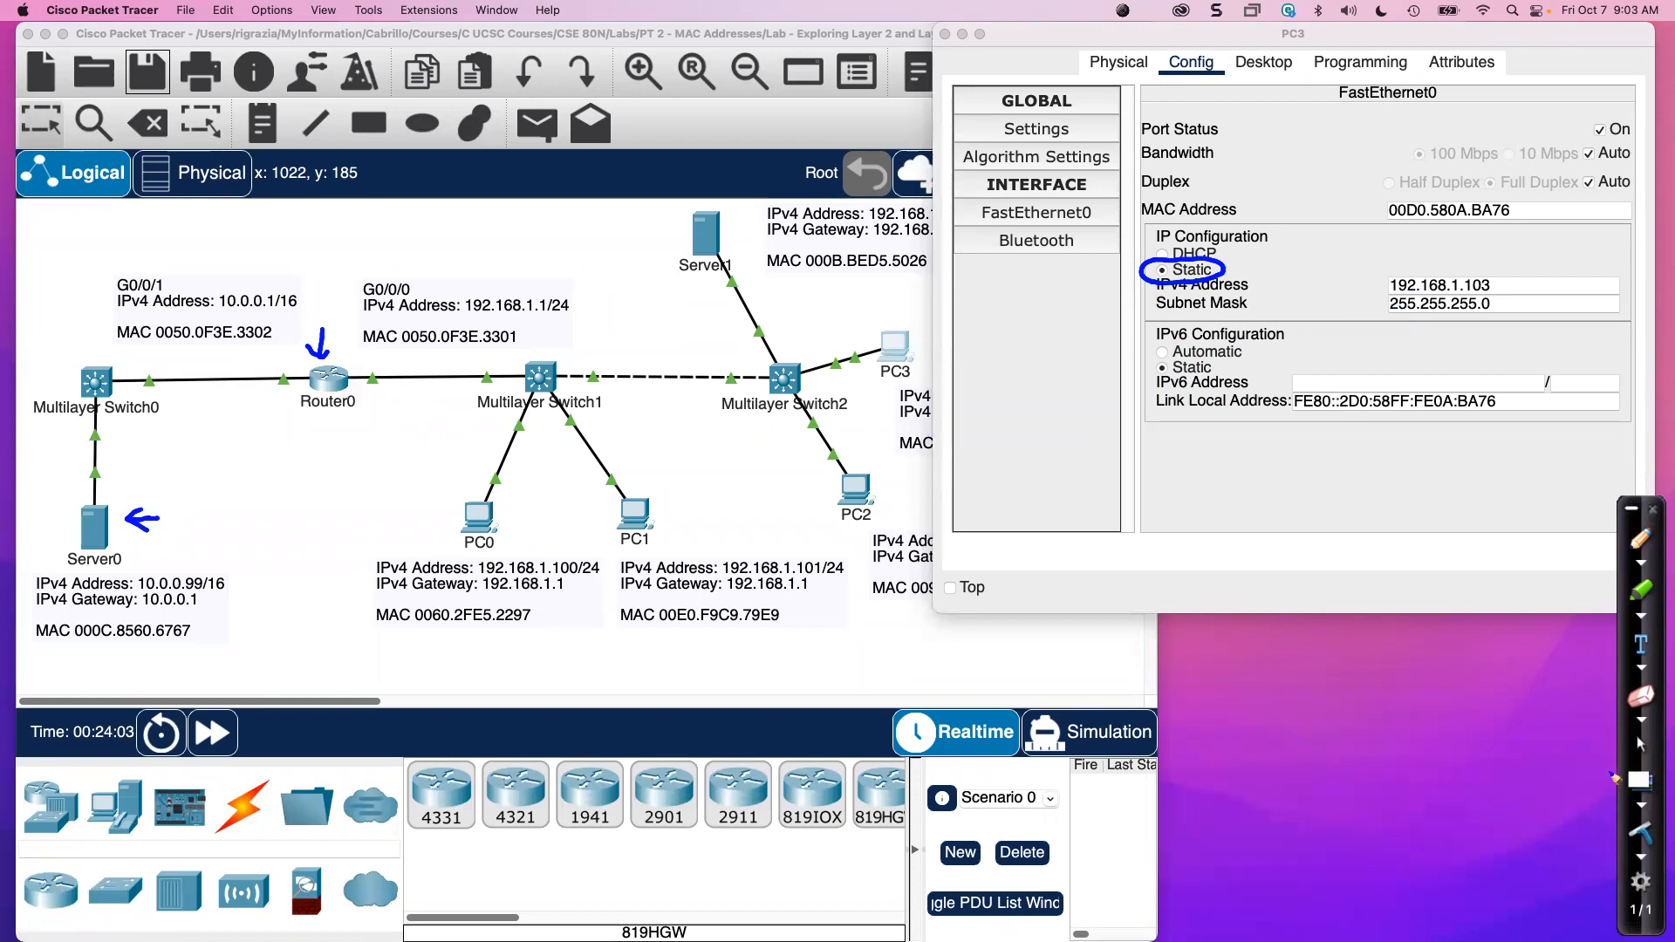
Clear the existing pen marks, circle PC3's DHCP option under IP Configuration, and erase that circle.
{"action": "left_click", "coordinate": [1641, 829]}
{"action": "mouse_move", "coordinate": [1219, 245]}
{"action": "left_mouse_down"}
{"action": "mouse_move", "coordinate": [1149, 243]}
{"action": "mouse_move", "coordinate": [1178, 272]}
{"action": "mouse_move", "coordinate": [1217, 267]}
{"action": "mouse_move", "coordinate": [1209, 244]}
{"action": "left_mouse_up"}
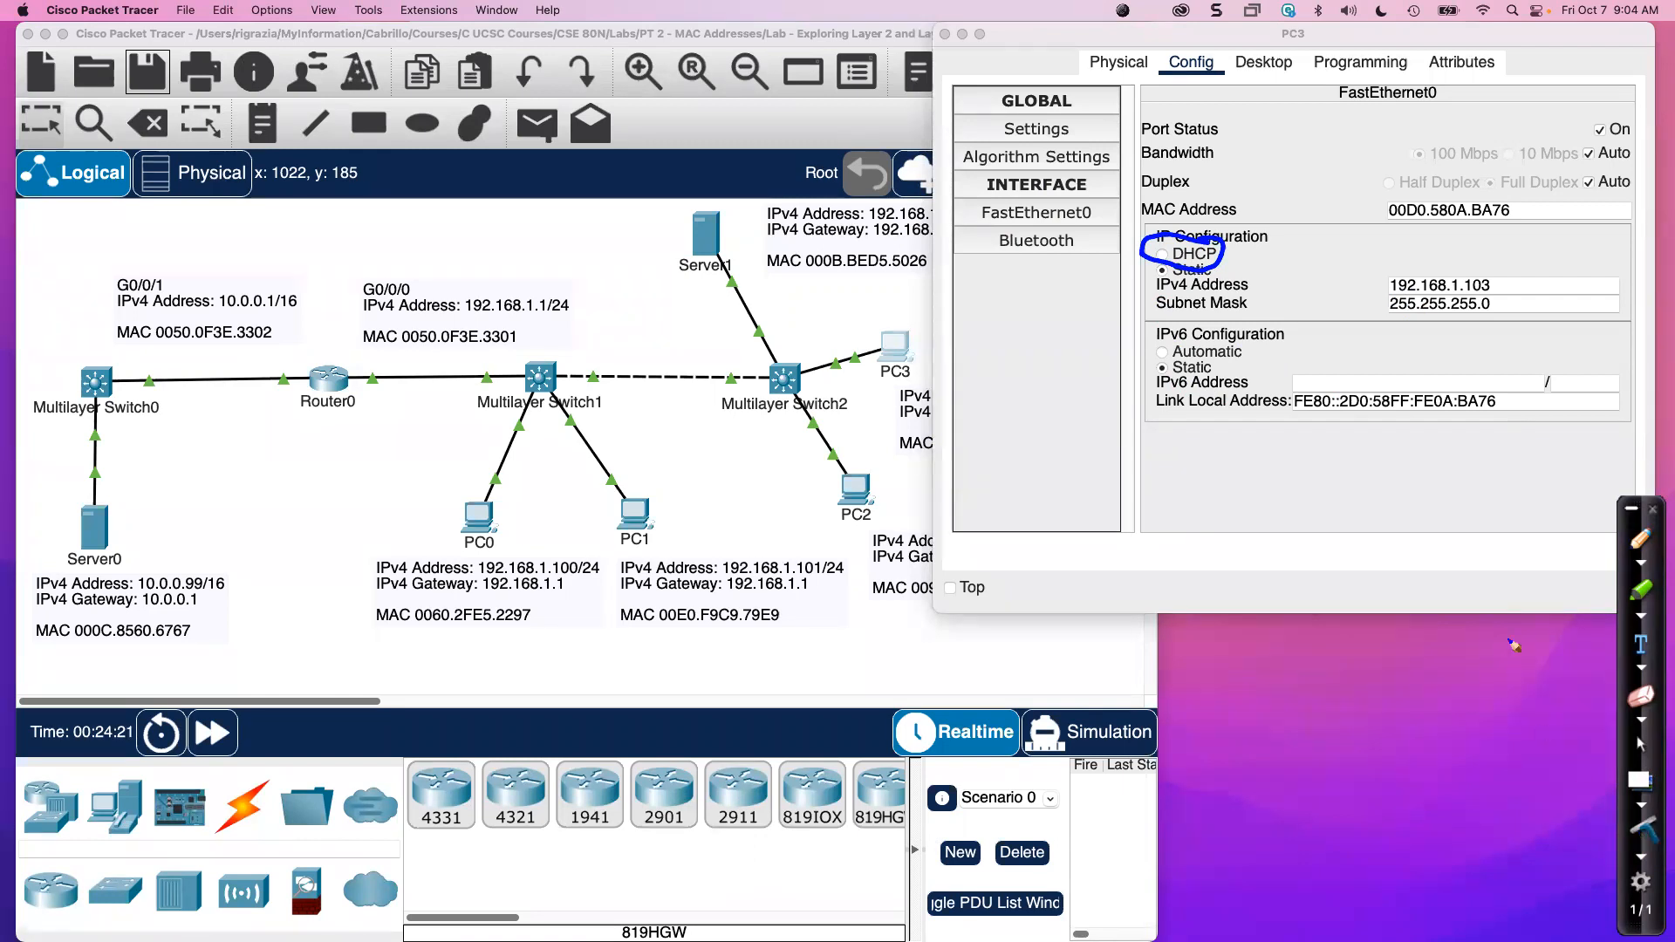
{"action": "left_click", "coordinate": [1641, 833]}
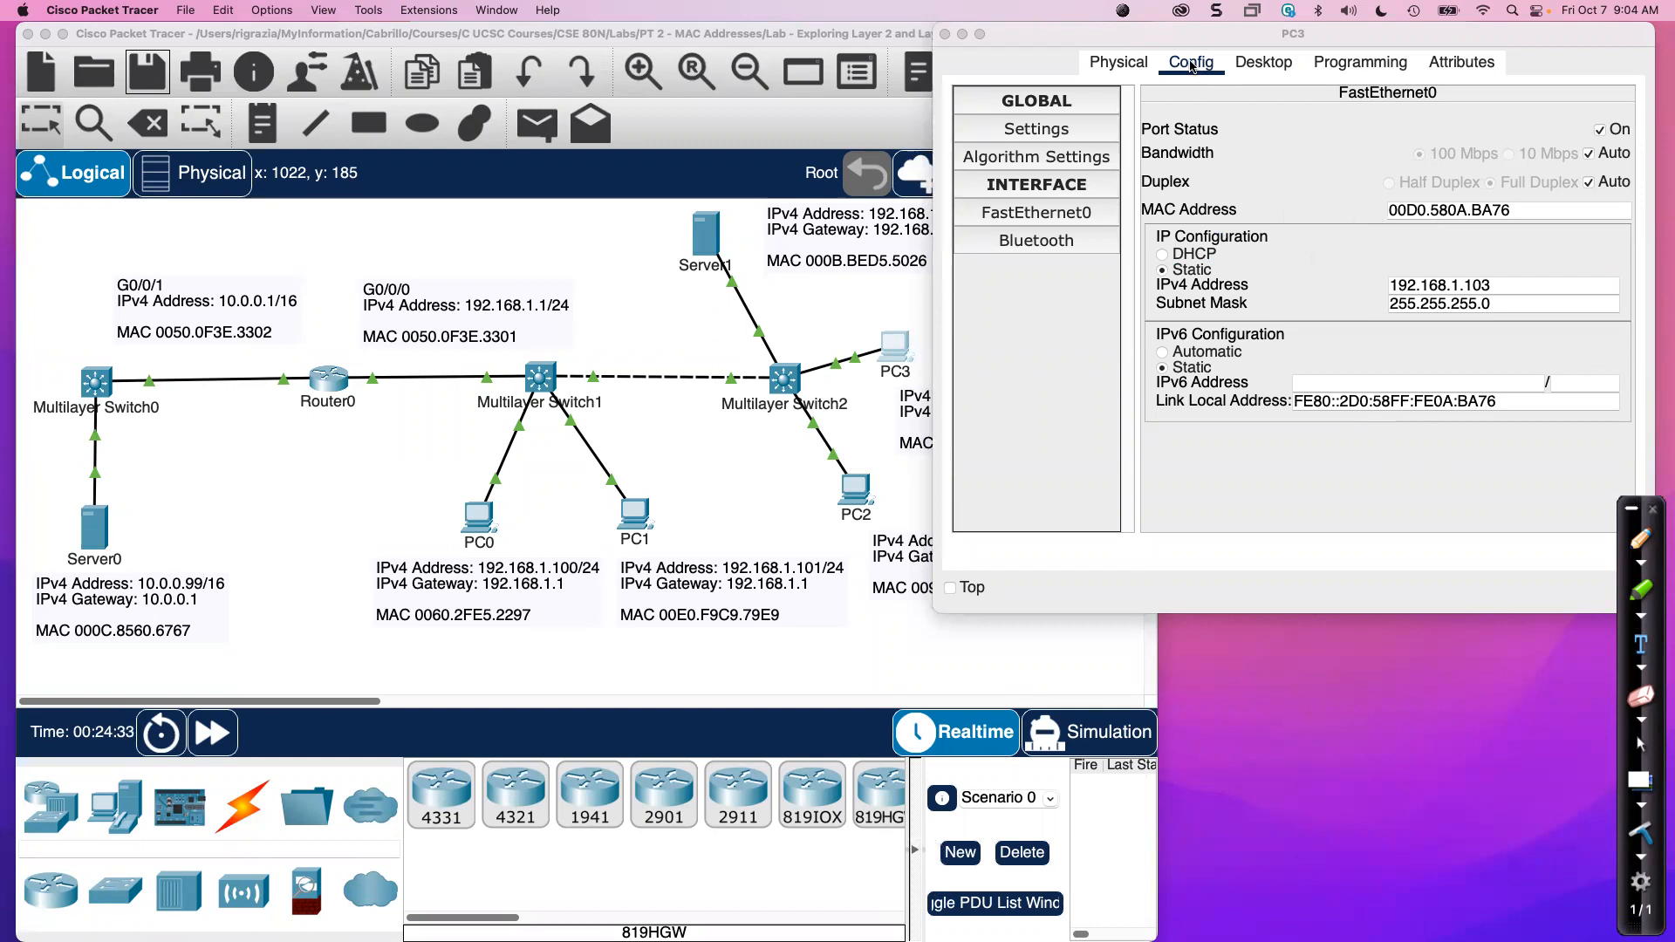
Open PC3's global settings and examine its IPv4 default gateway.
{"action": "left_click", "coordinate": [1037, 102]}
{"action": "left_click", "coordinate": [1037, 102]}
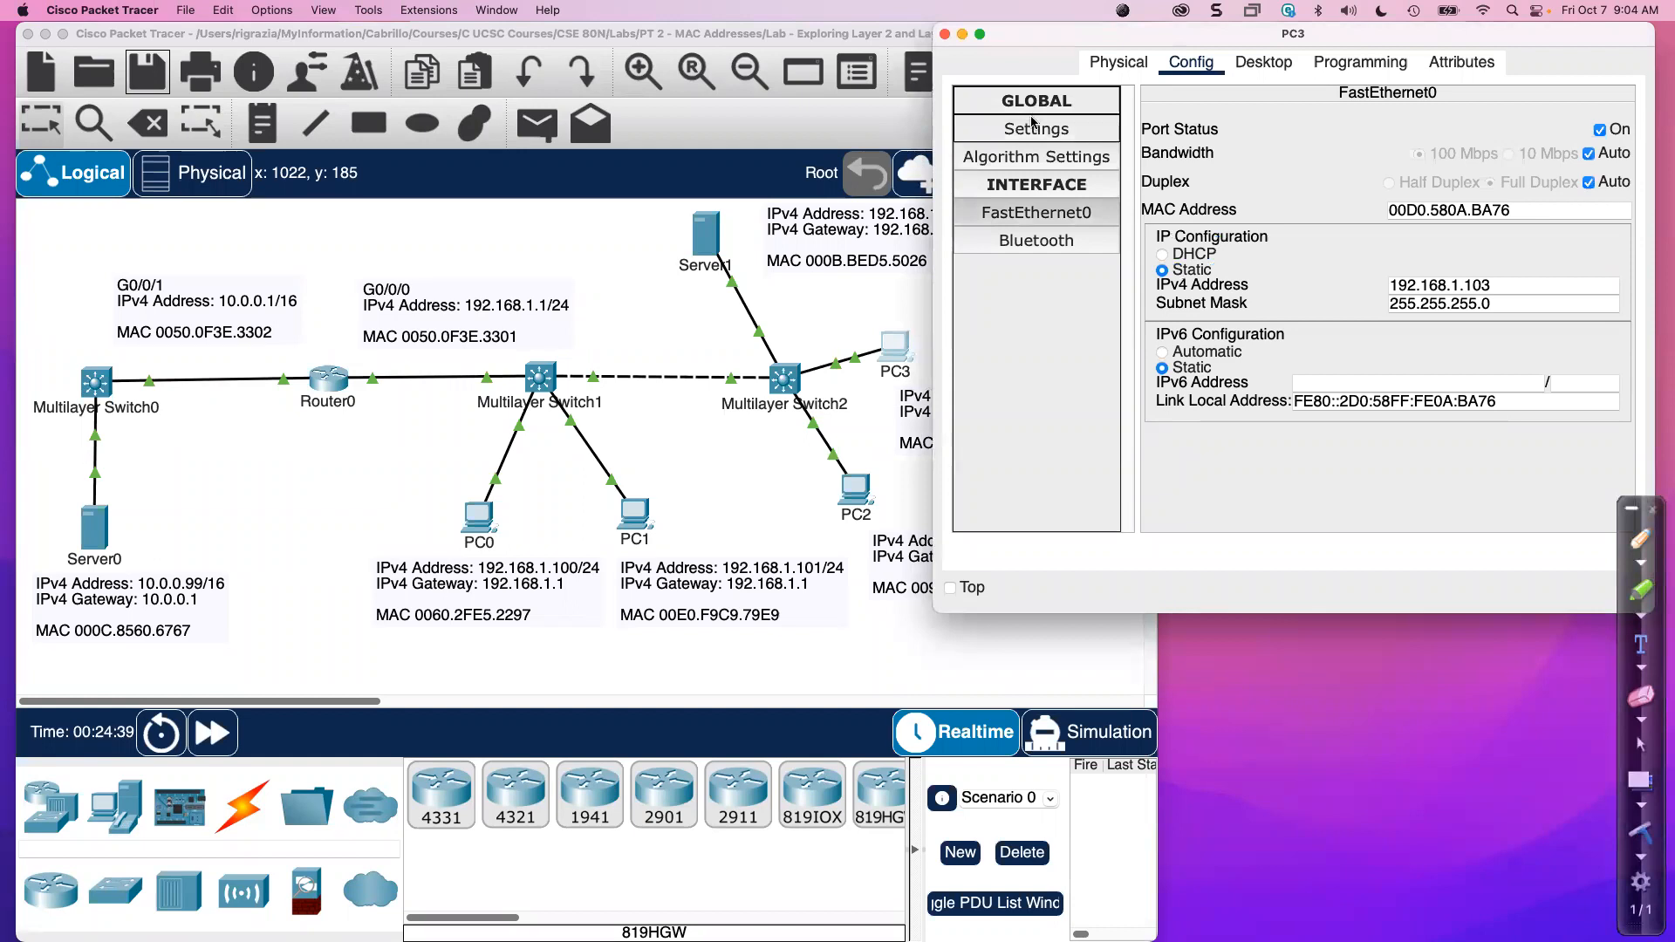
{"action": "left_click", "coordinate": [1031, 133]}
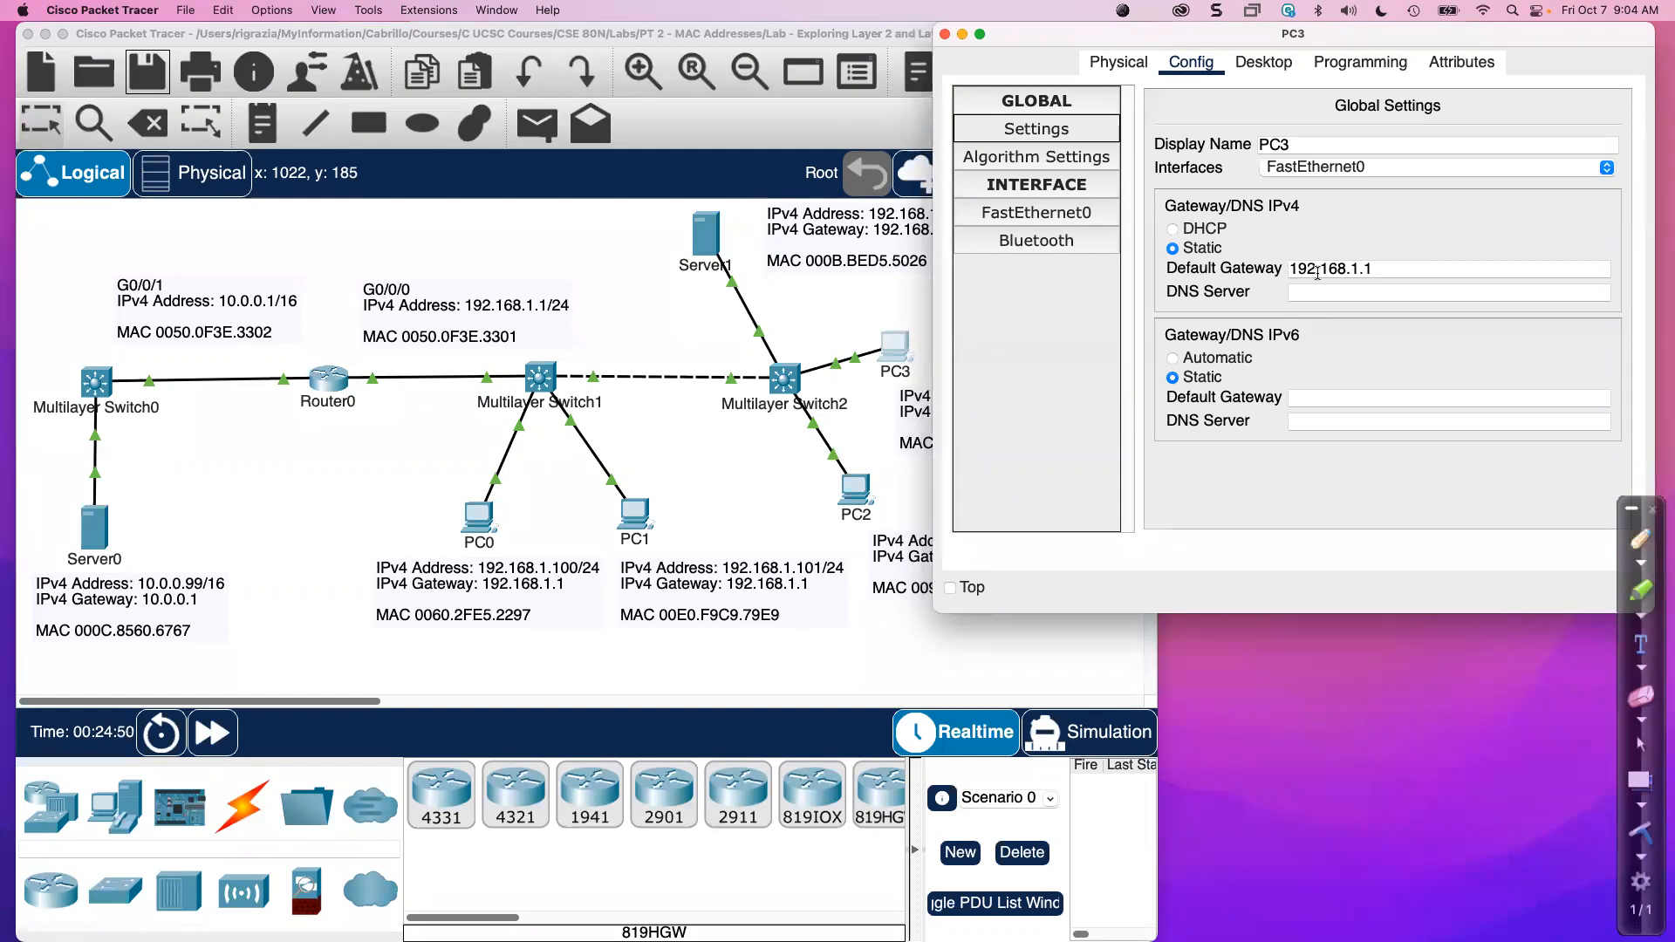
{"action": "left_click_drag", "start_coordinate": [1376, 269], "coordinate": [1300, 270]}
{"action": "left_click", "coordinate": [1332, 251]}
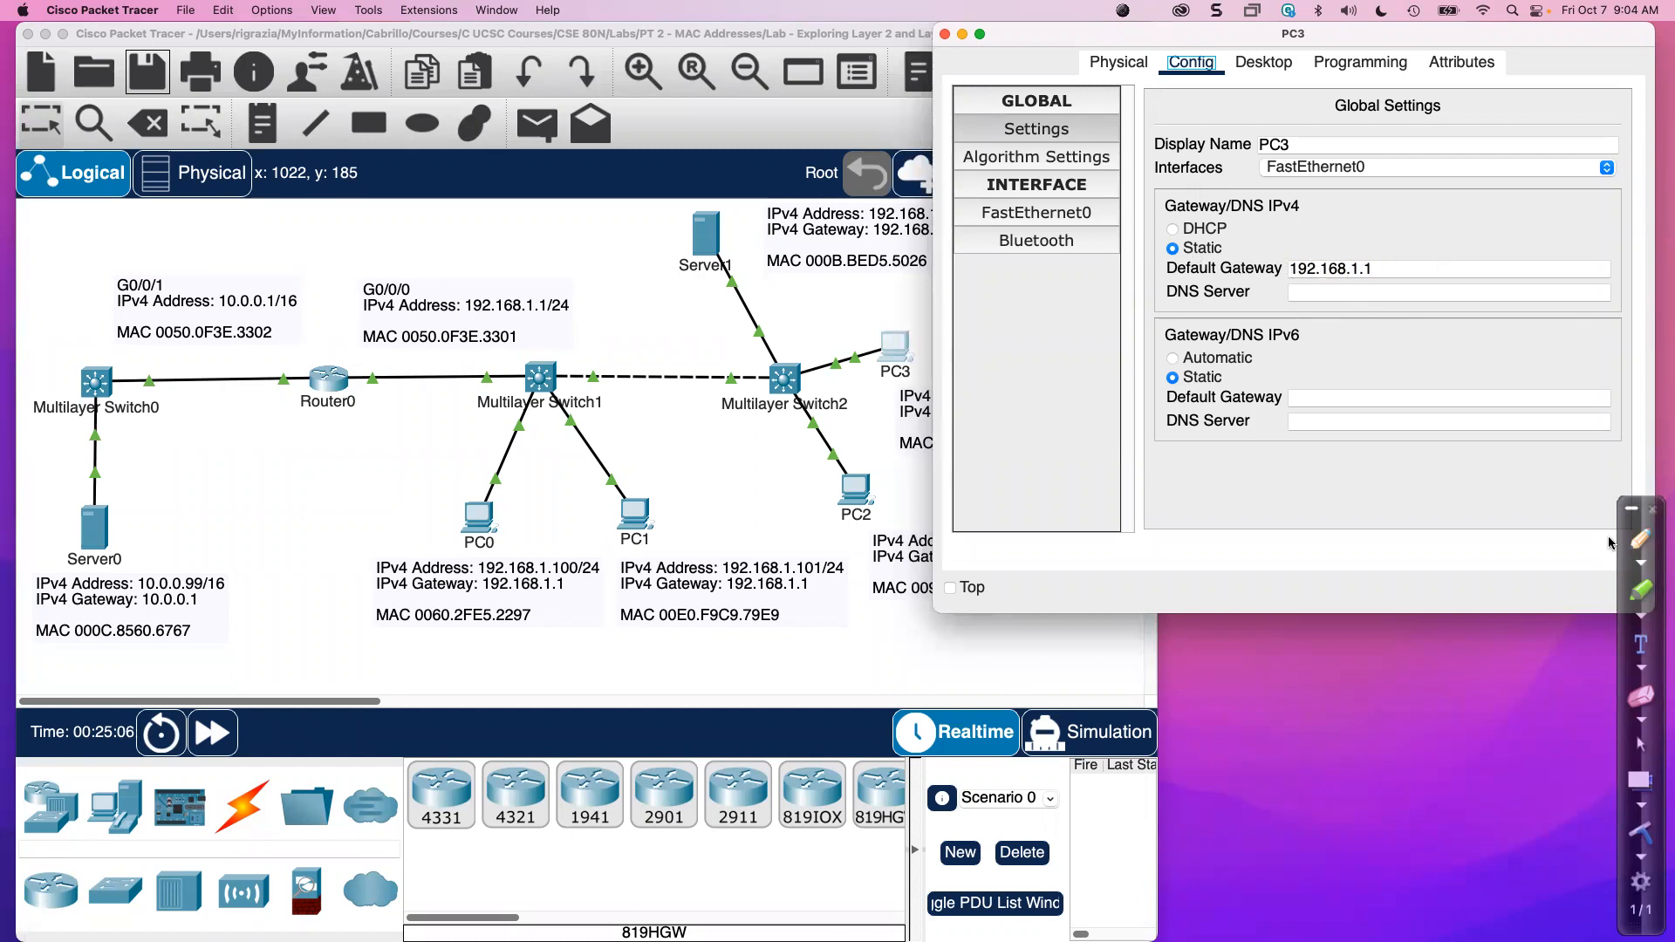
Mark the Static and DHCP options under Gateway/DNS IPv4 with the pen, and clear the marks.
{"action": "left_click", "coordinate": [1641, 540]}
{"action": "left_click_drag", "start_coordinate": [1167, 259], "coordinate": [1225, 261]}
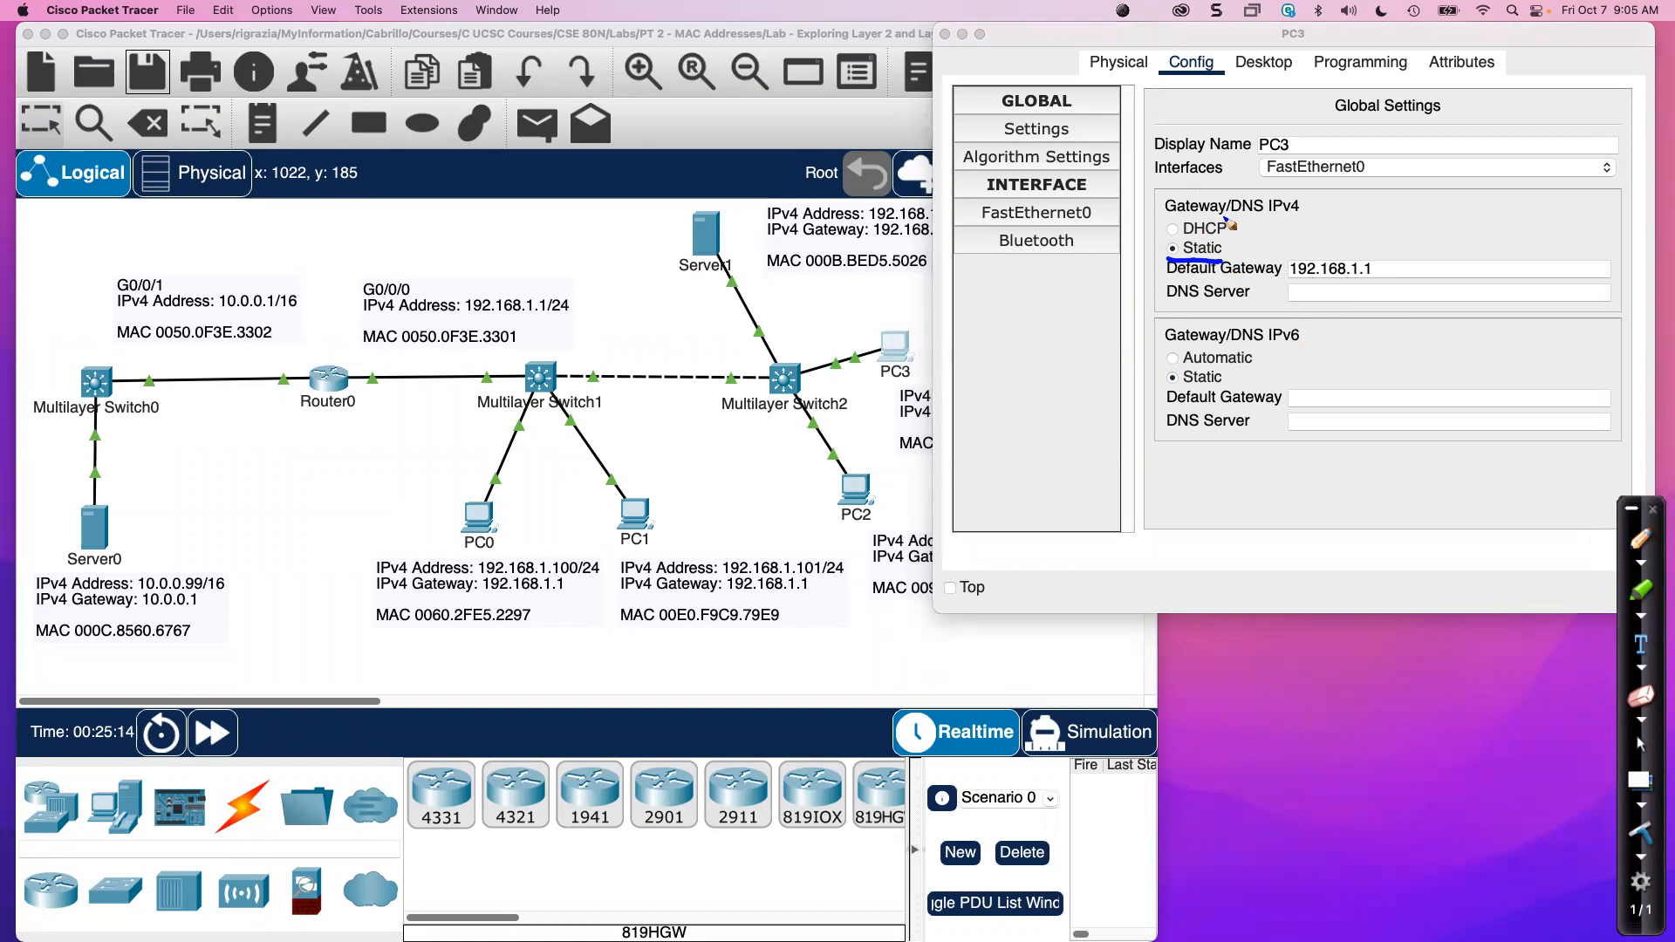
{"action": "mouse_move", "coordinate": [1230, 225]}
{"action": "left_mouse_down"}
{"action": "mouse_move", "coordinate": [1197, 211]}
{"action": "mouse_move", "coordinate": [1160, 239]}
{"action": "mouse_move", "coordinate": [1197, 251]}
{"action": "mouse_move", "coordinate": [1237, 232]}
{"action": "left_mouse_up"}
{"action": "key", "text": "Delete"}
{"action": "key", "text": "Escape"}
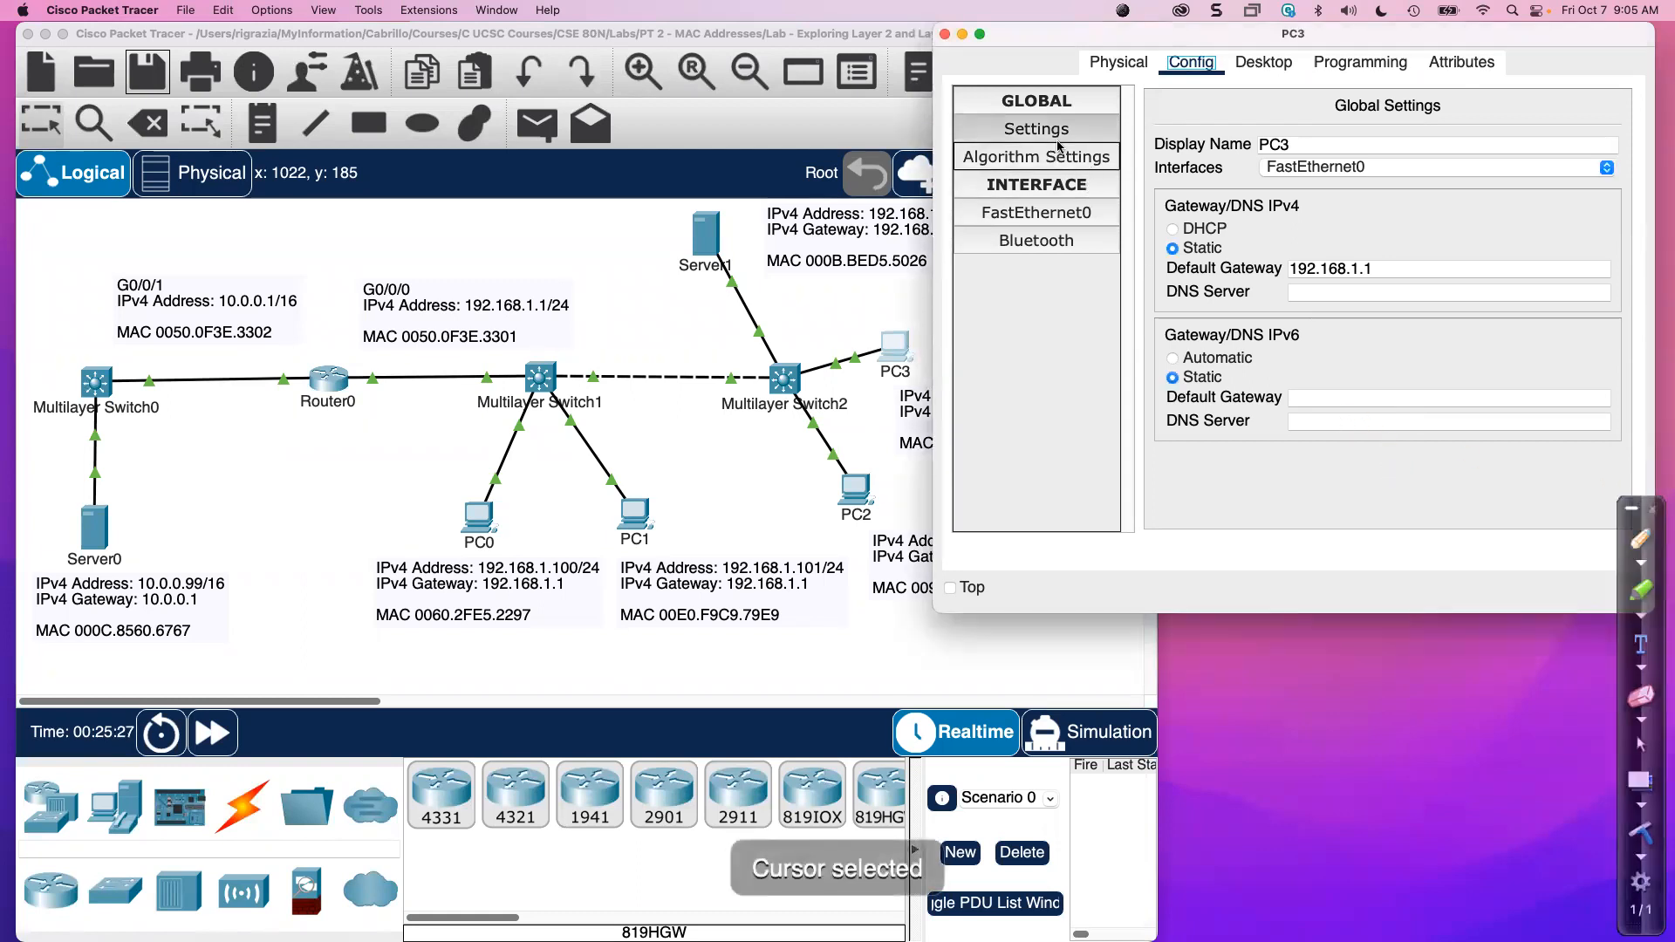
Open Router0 in place of PC3, in a widened window beside the topology, and enlarge its physical device view.
{"action": "left_click", "coordinate": [944, 34]}
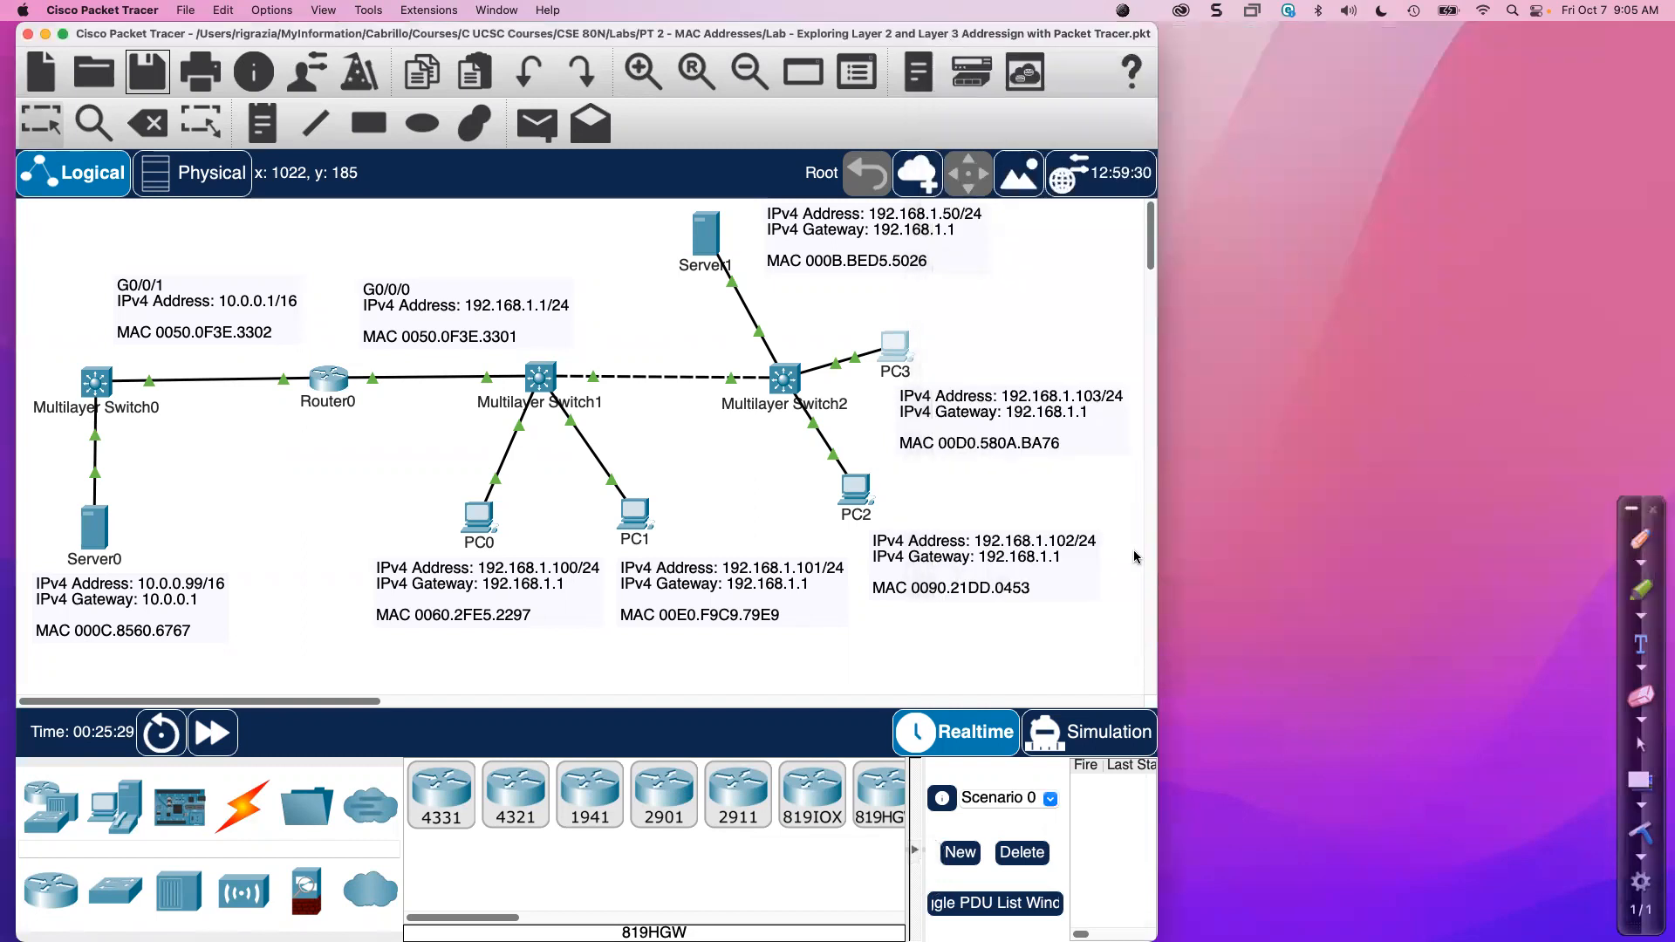
{"action": "left_click", "coordinate": [328, 384]}
{"action": "left_click_drag", "start_coordinate": [907, 192], "coordinate": [1415, 36]}
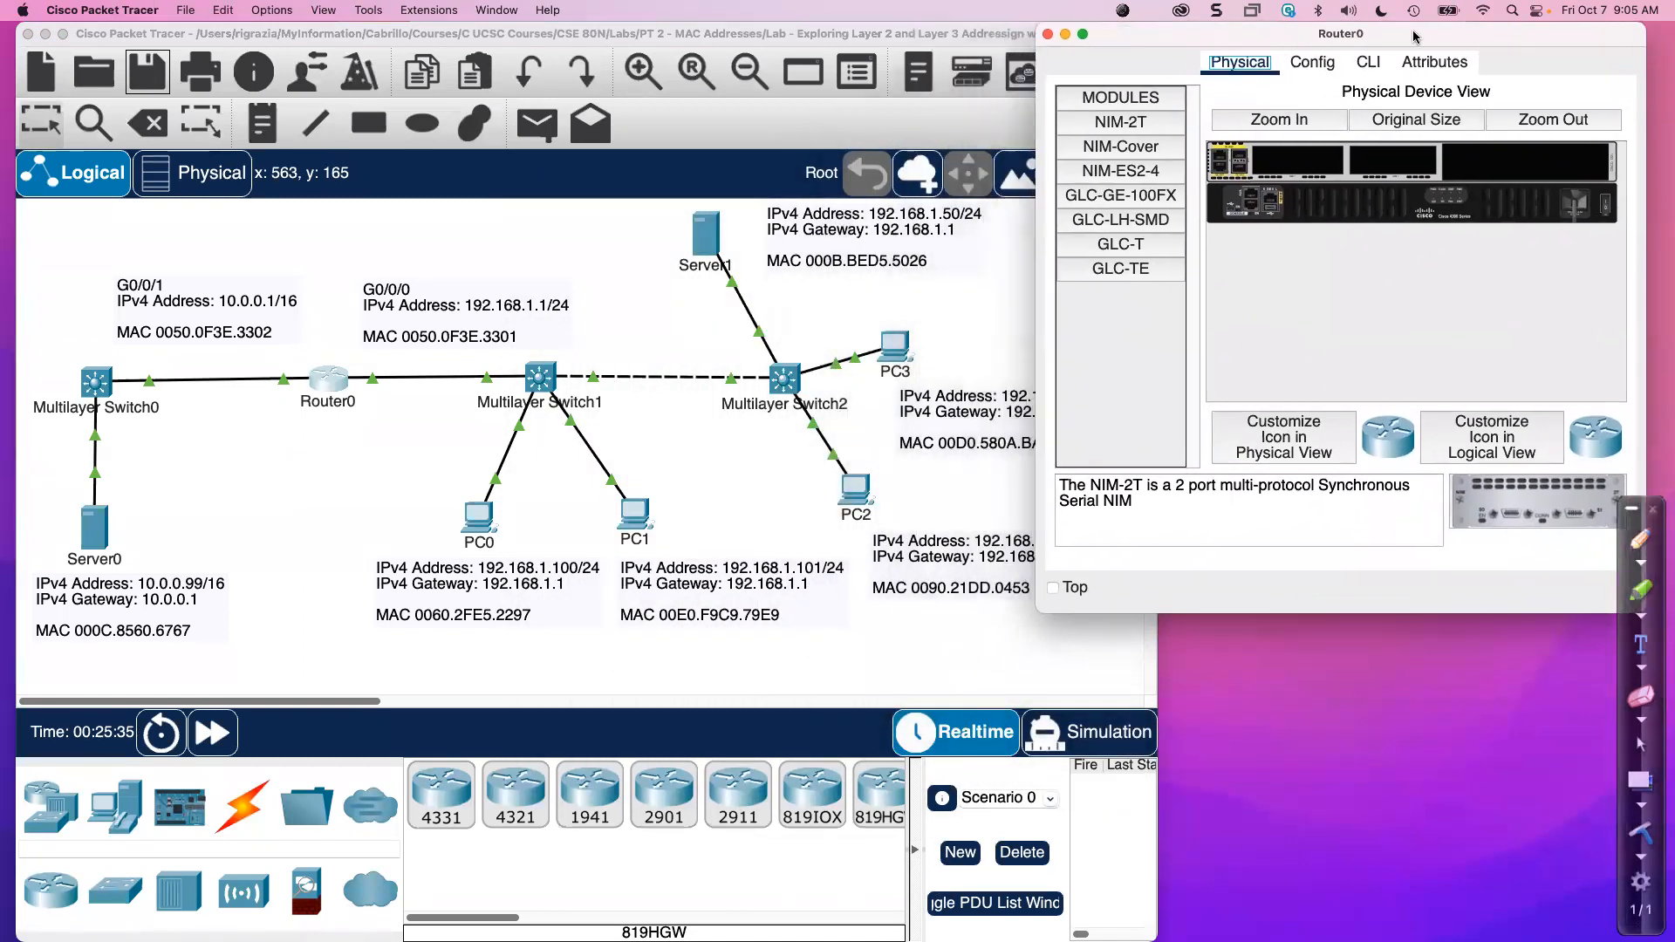
{"action": "left_click_drag", "start_coordinate": [1038, 613], "coordinate": [873, 614]}
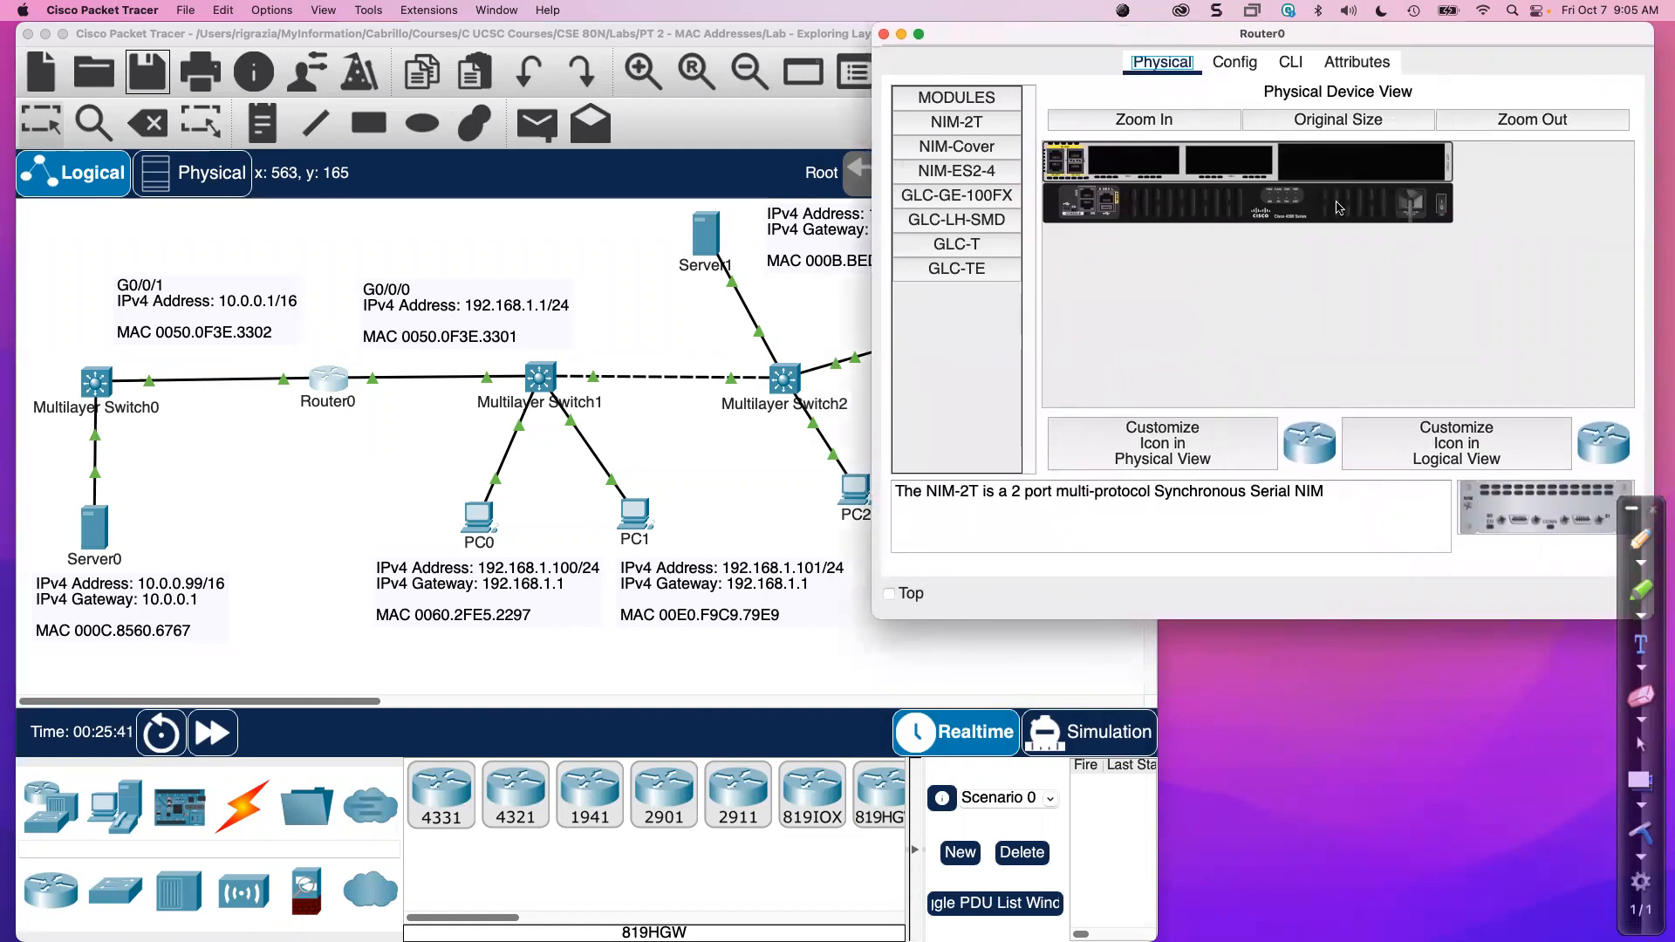
{"action": "left_click", "coordinate": [1169, 122]}
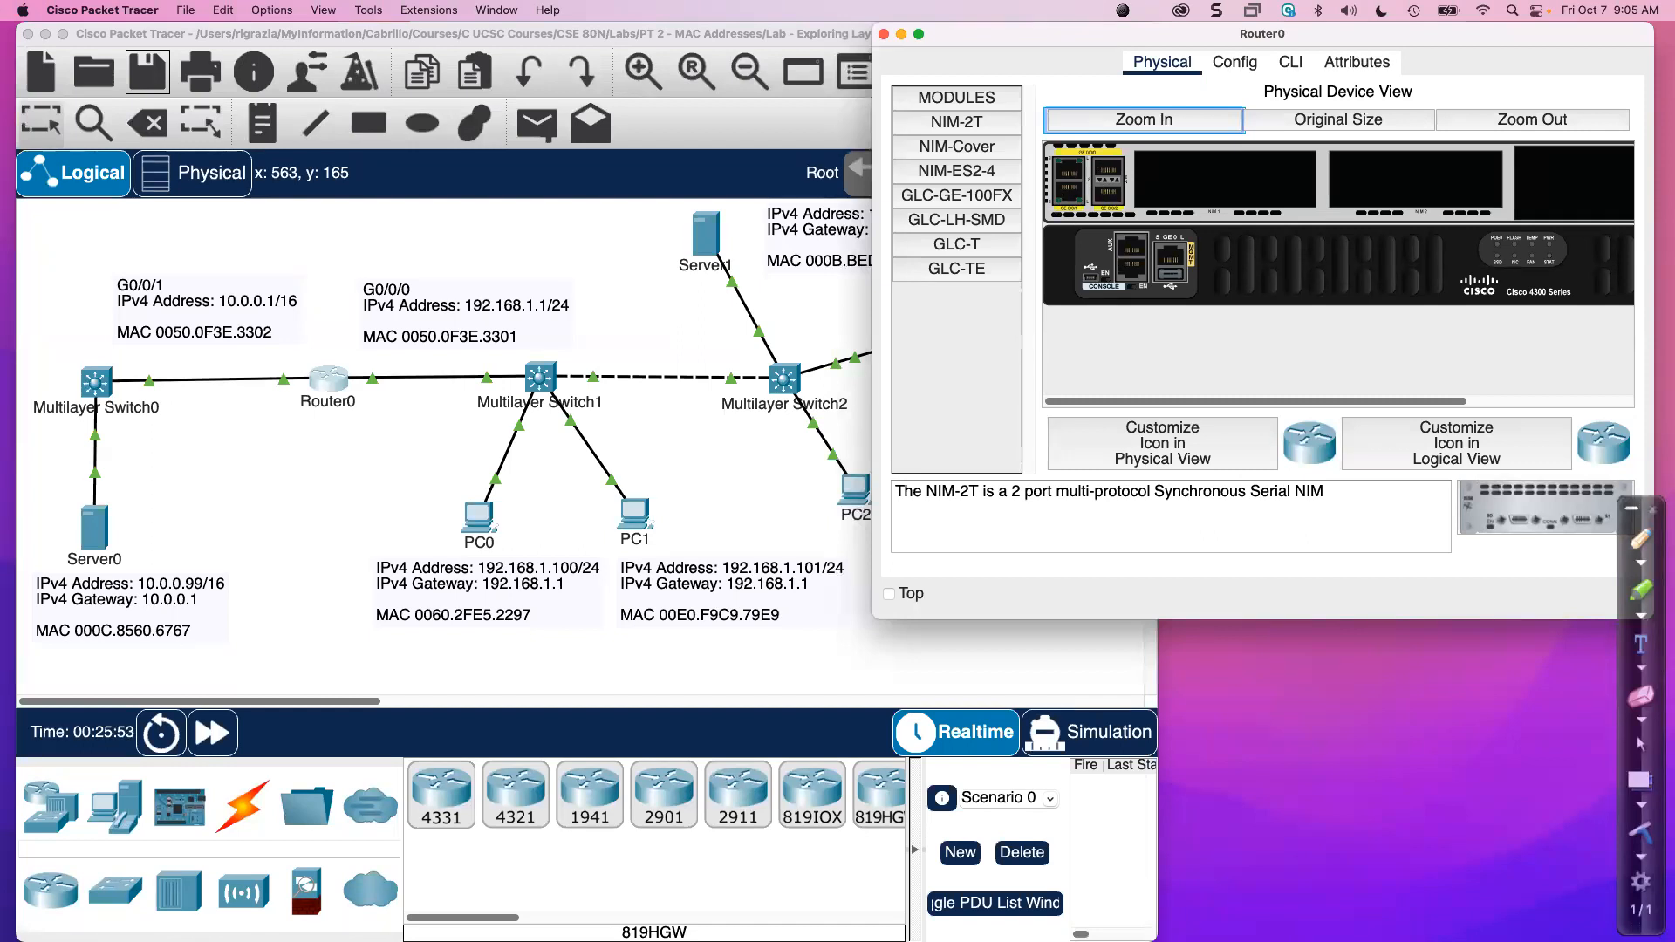
Open Router0's GigabitEthernet0/0/0 configuration and examine its MAC address and subnet mask.
{"action": "left_click", "coordinate": [1235, 63]}
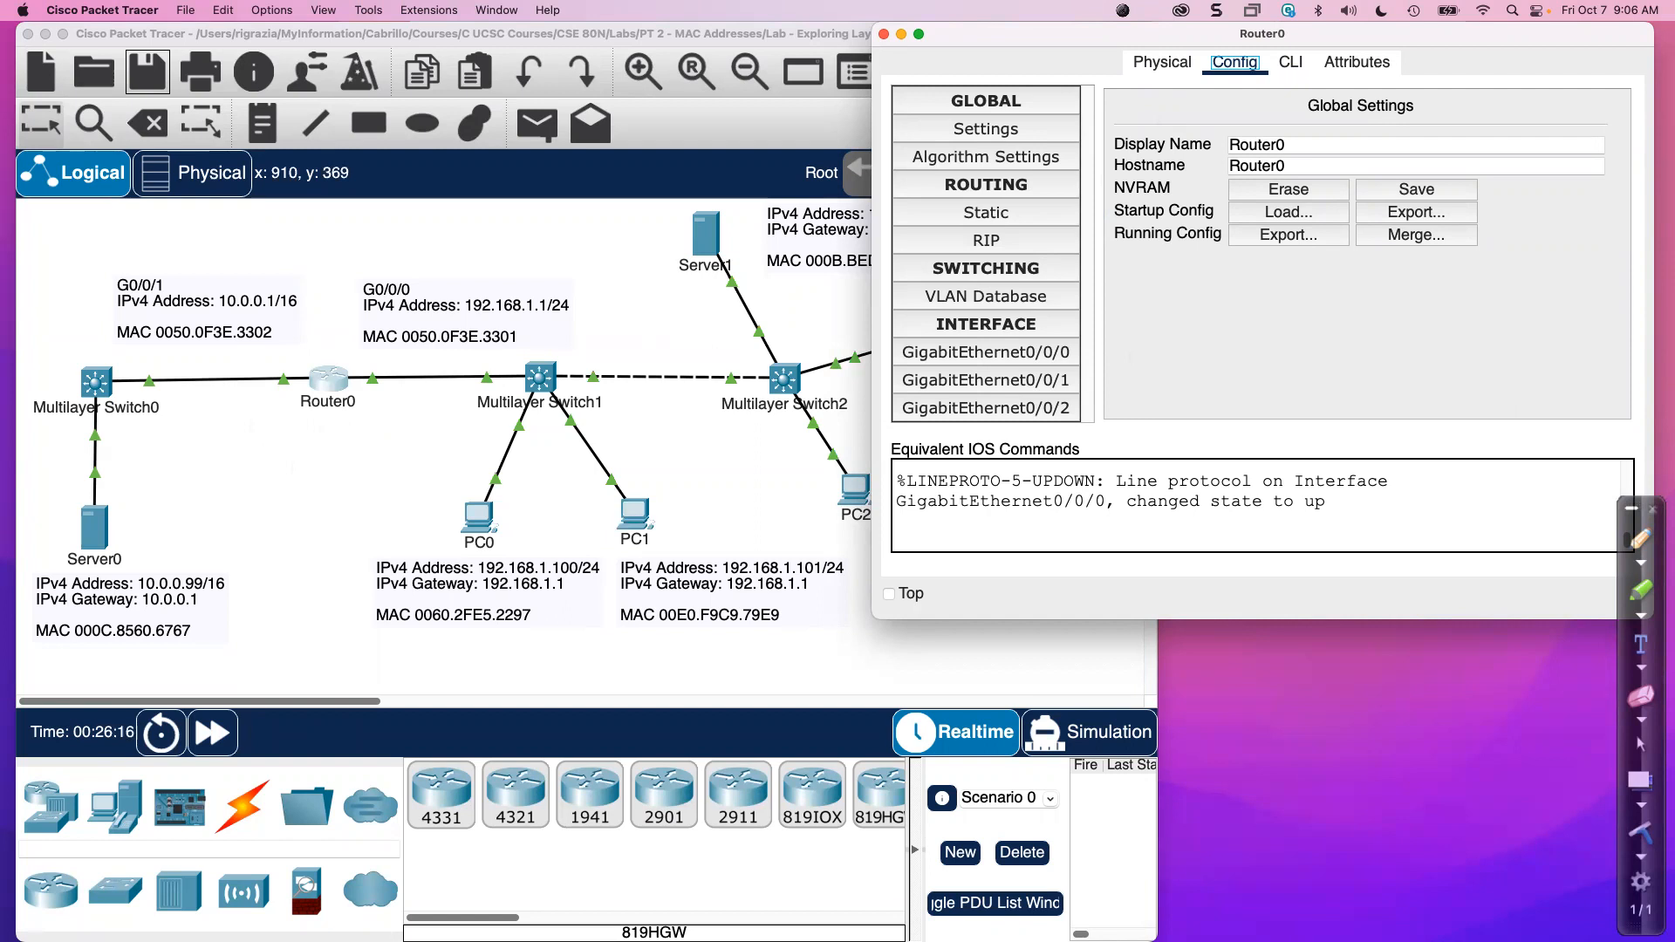
{"action": "left_click", "coordinate": [1015, 325]}
{"action": "left_click", "coordinate": [1015, 325]}
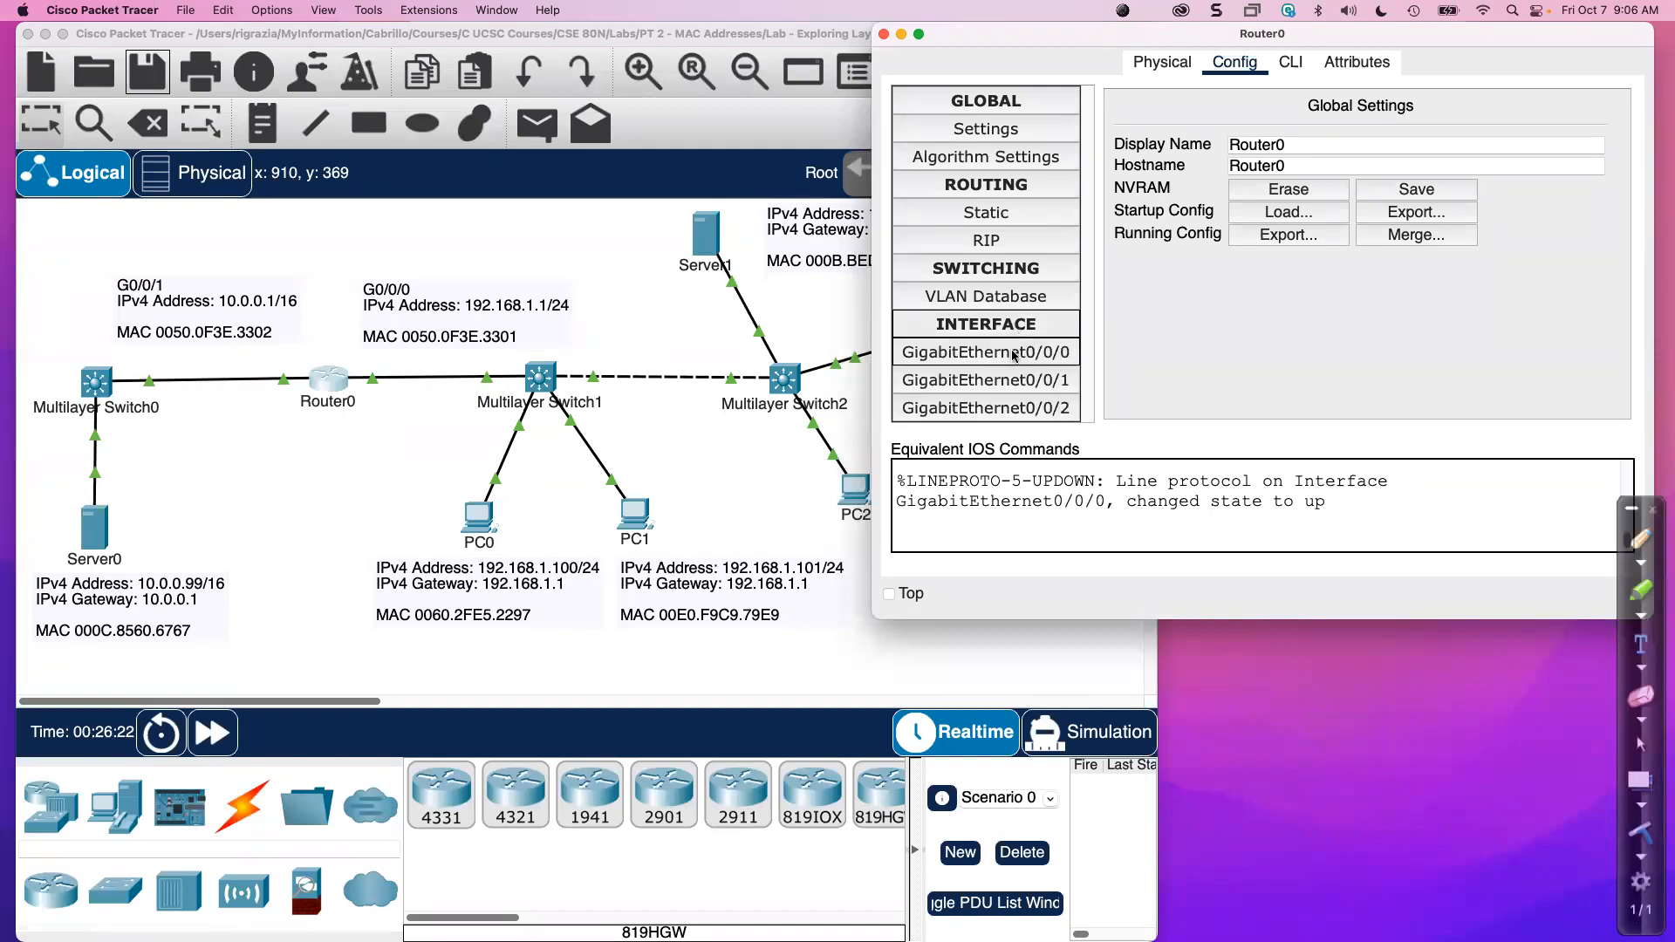
{"action": "left_click", "coordinate": [1014, 353]}
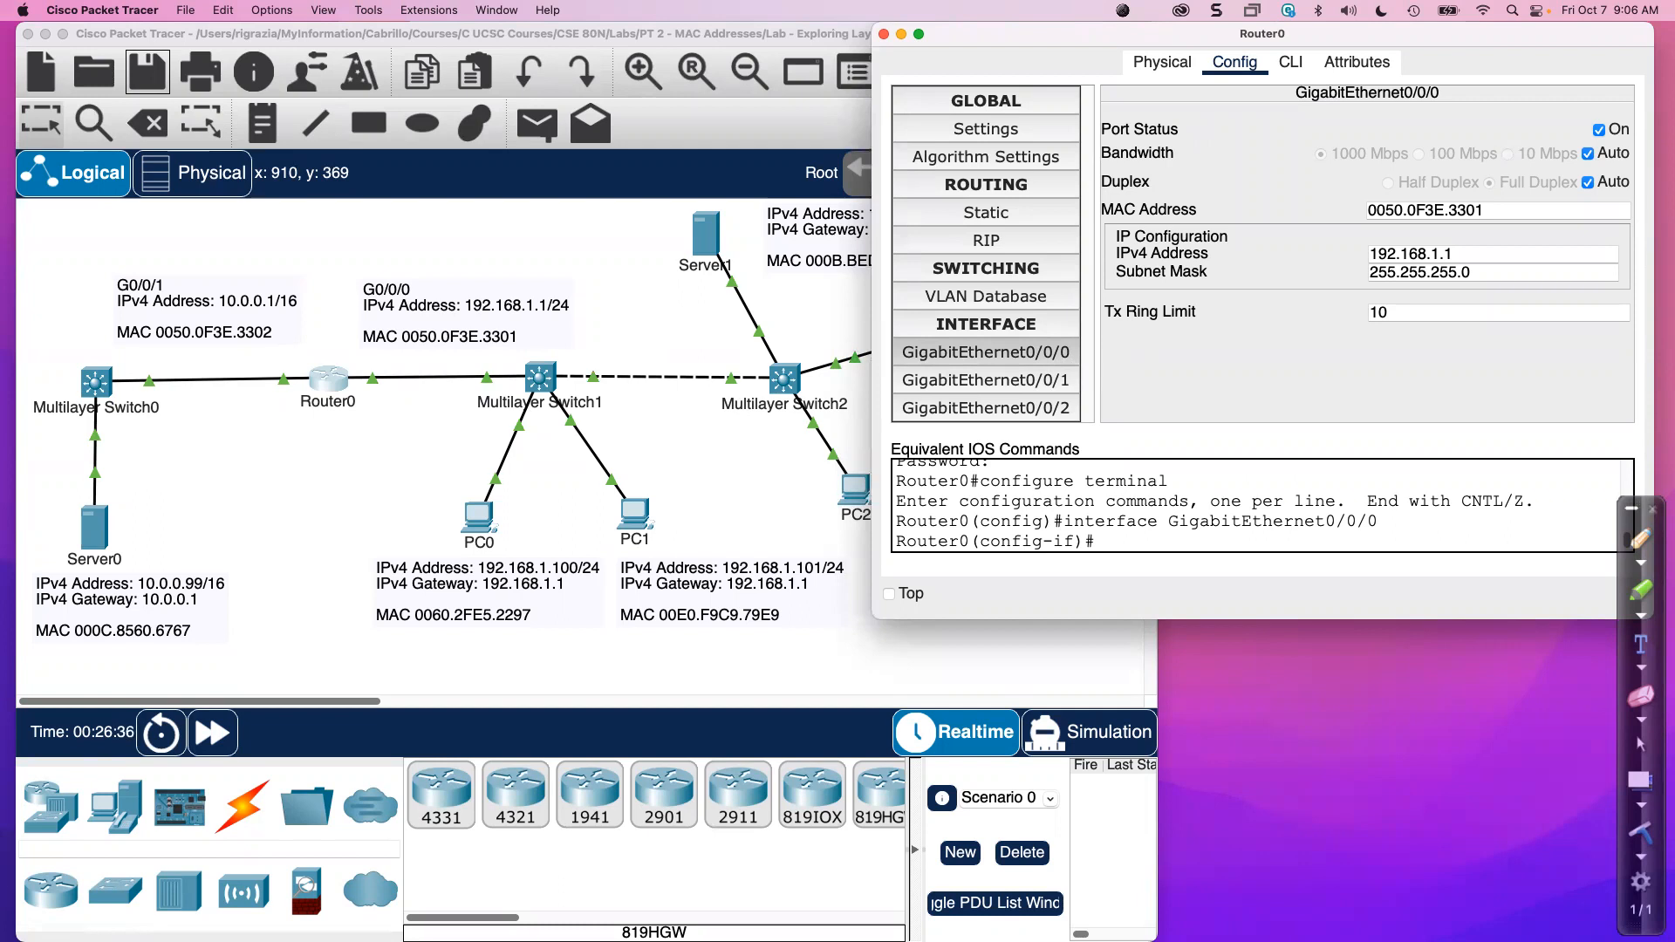
{"action": "left_click_drag", "start_coordinate": [1487, 209], "coordinate": [1366, 210]}
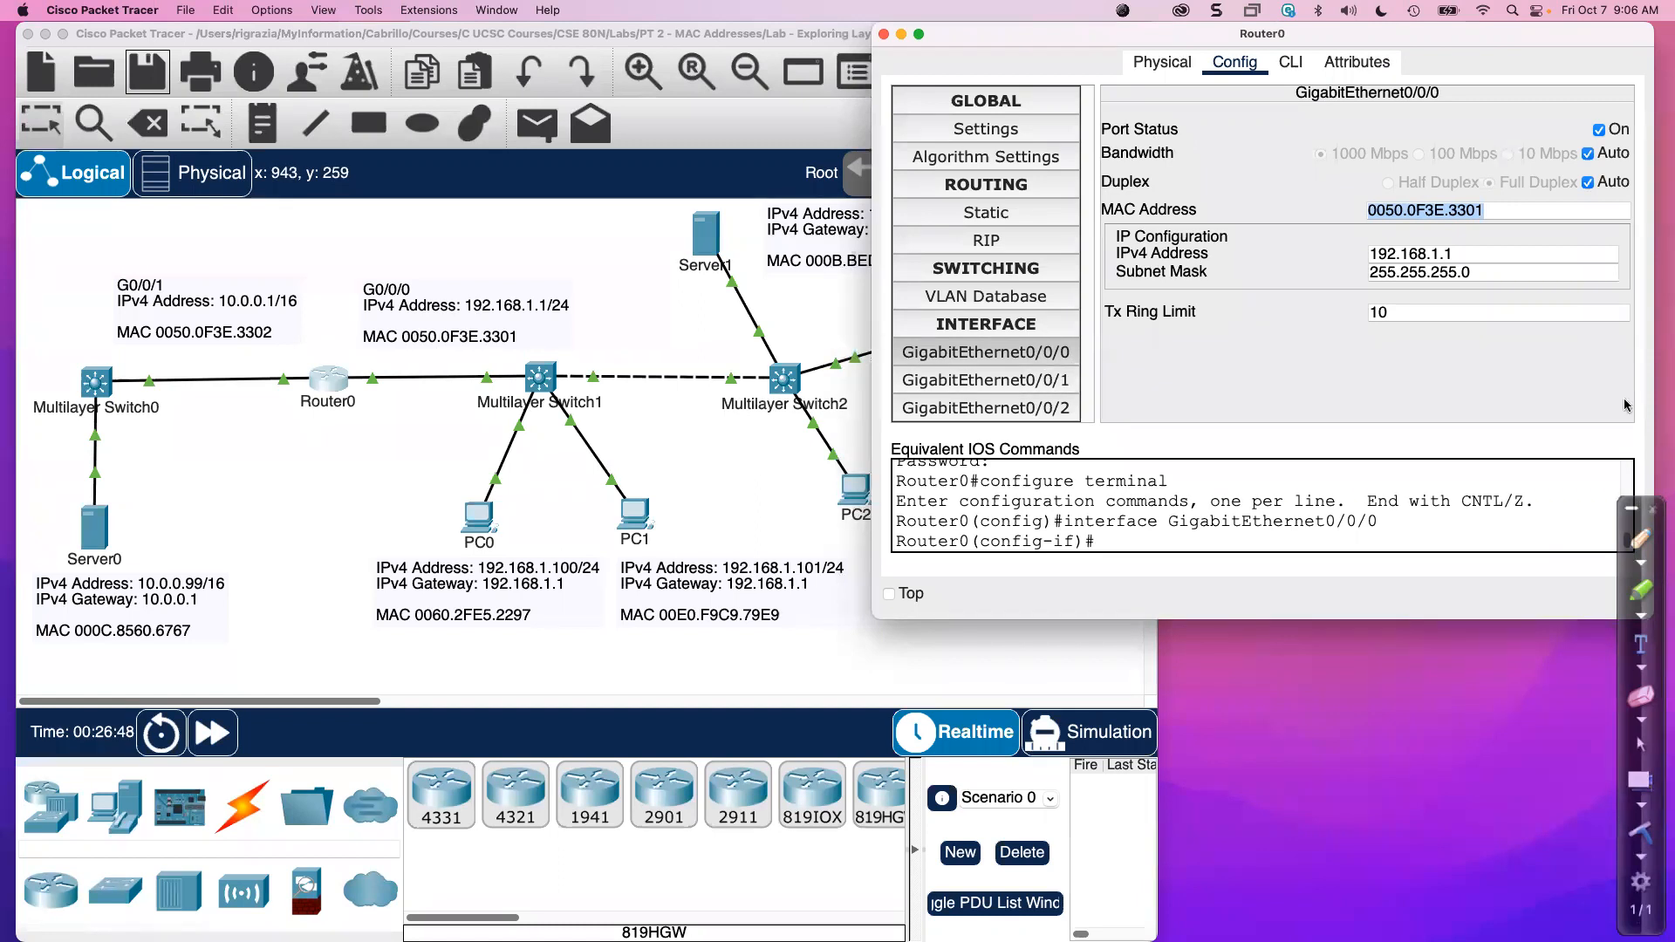
{"action": "mouse_move", "coordinate": [1472, 272]}
{"action": "left_mouse_down"}
{"action": "mouse_move", "coordinate": [1396, 272]}
{"action": "mouse_move", "coordinate": [1368, 245]}
{"action": "mouse_move", "coordinate": [1456, 254]}
{"action": "mouse_move", "coordinate": [1452, 272]}
{"action": "mouse_move", "coordinate": [1476, 273]}
{"action": "left_mouse_up"}
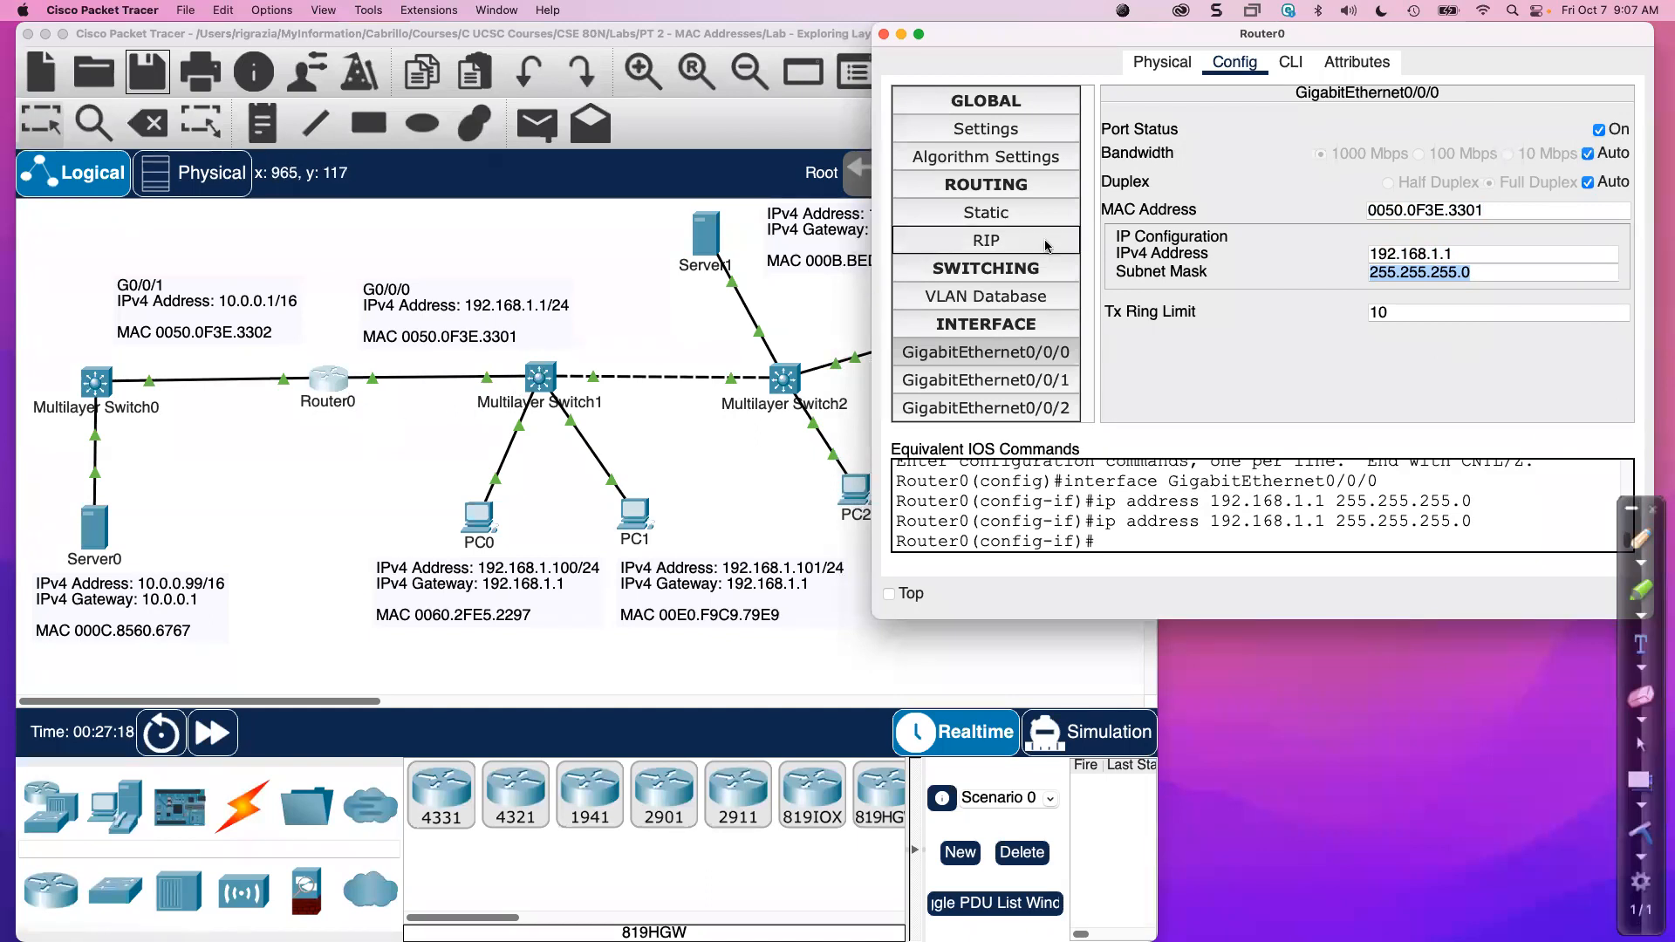
Underline 1000 Mbps, Full Duplex and both Auto options with the pen, and draw arrows to Router0 and Multilayer Switch1.
{"action": "left_click", "coordinate": [1646, 541]}
{"action": "left_click_drag", "start_coordinate": [1584, 167], "coordinate": [1631, 160]}
{"action": "left_click_drag", "start_coordinate": [1318, 166], "coordinate": [1413, 166]}
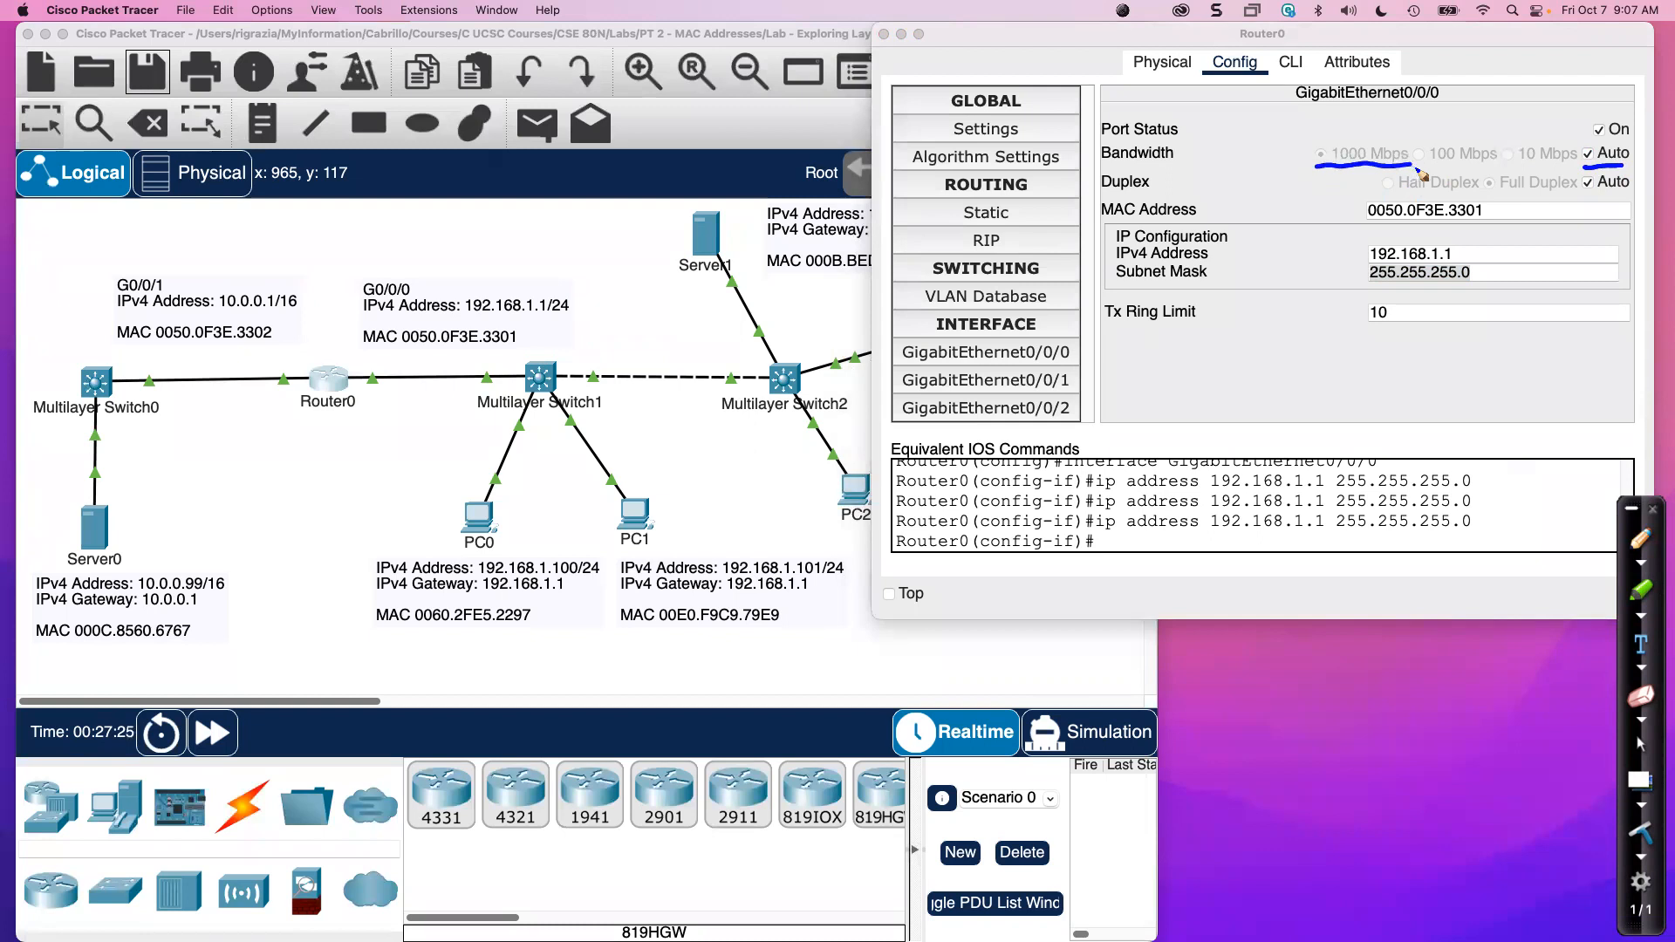
{"action": "mouse_move", "coordinate": [516, 386]}
{"action": "left_mouse_down"}
{"action": "mouse_move", "coordinate": [508, 426]}
{"action": "mouse_move", "coordinate": [526, 389]}
{"action": "left_mouse_up"}
{"action": "mouse_move", "coordinate": [350, 385]}
{"action": "left_mouse_down"}
{"action": "mouse_move", "coordinate": [364, 421]}
{"action": "mouse_move", "coordinate": [349, 386]}
{"action": "mouse_move", "coordinate": [363, 396]}
{"action": "left_mouse_up"}
{"action": "left_click_drag", "start_coordinate": [1577, 199], "coordinate": [1627, 196]}
{"action": "left_click_drag", "start_coordinate": [1480, 199], "coordinate": [1538, 201]}
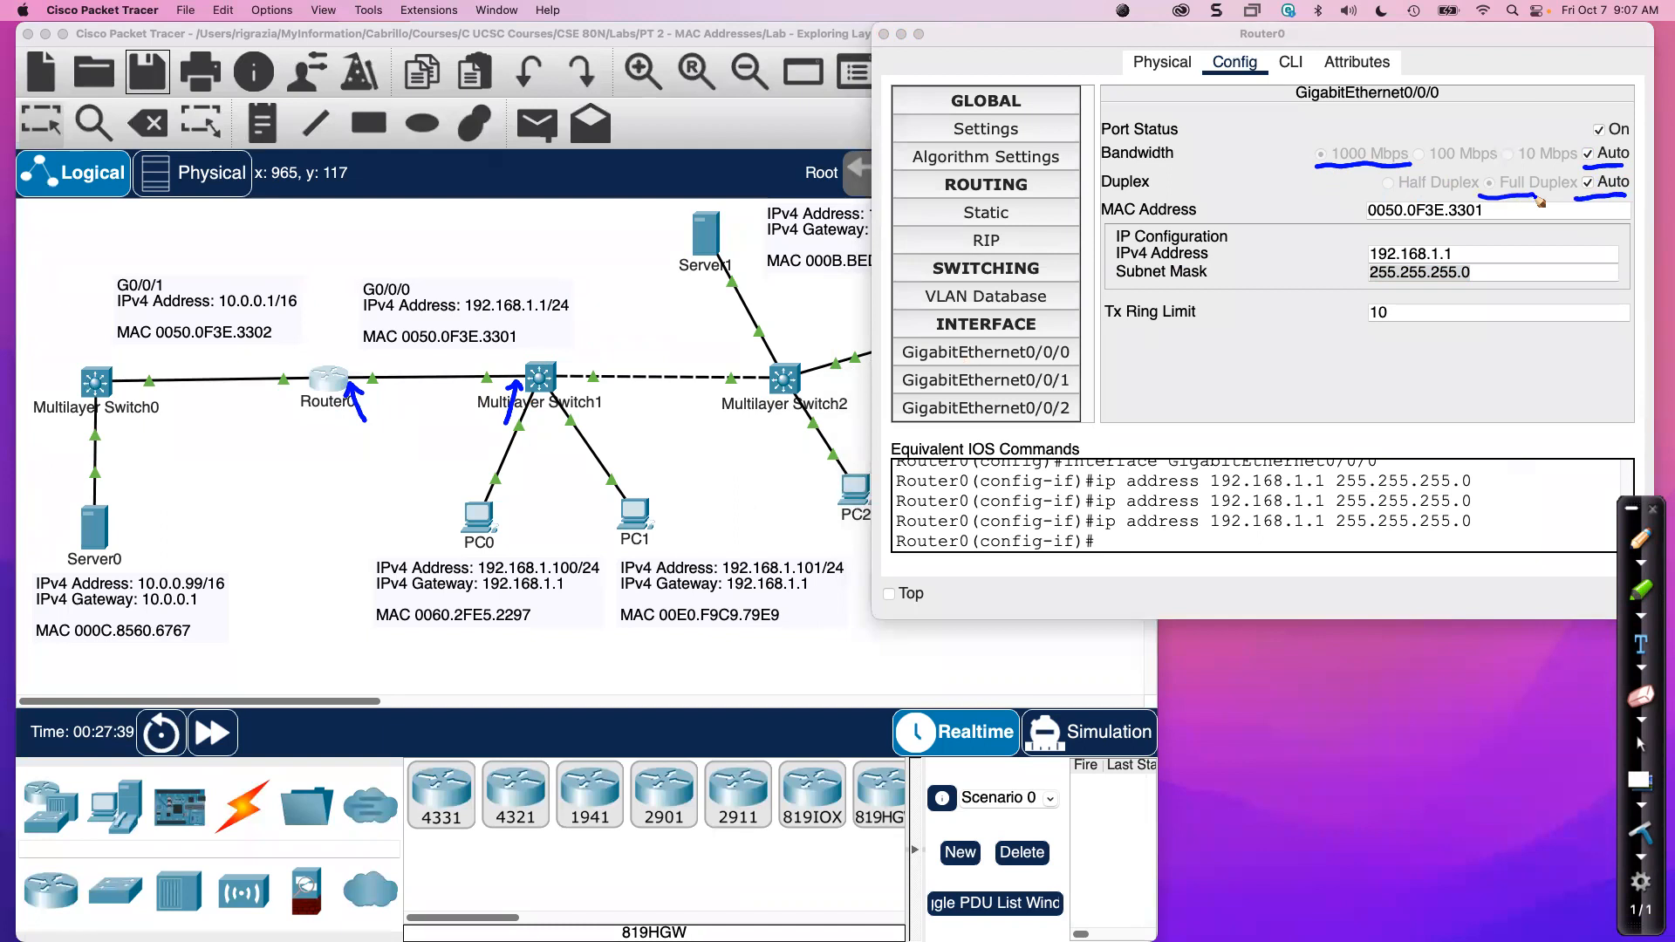
Clear all pen annotations and return to Router0's GigabitEthernet0/0/0 settings.
{"action": "left_click", "coordinate": [1643, 827]}
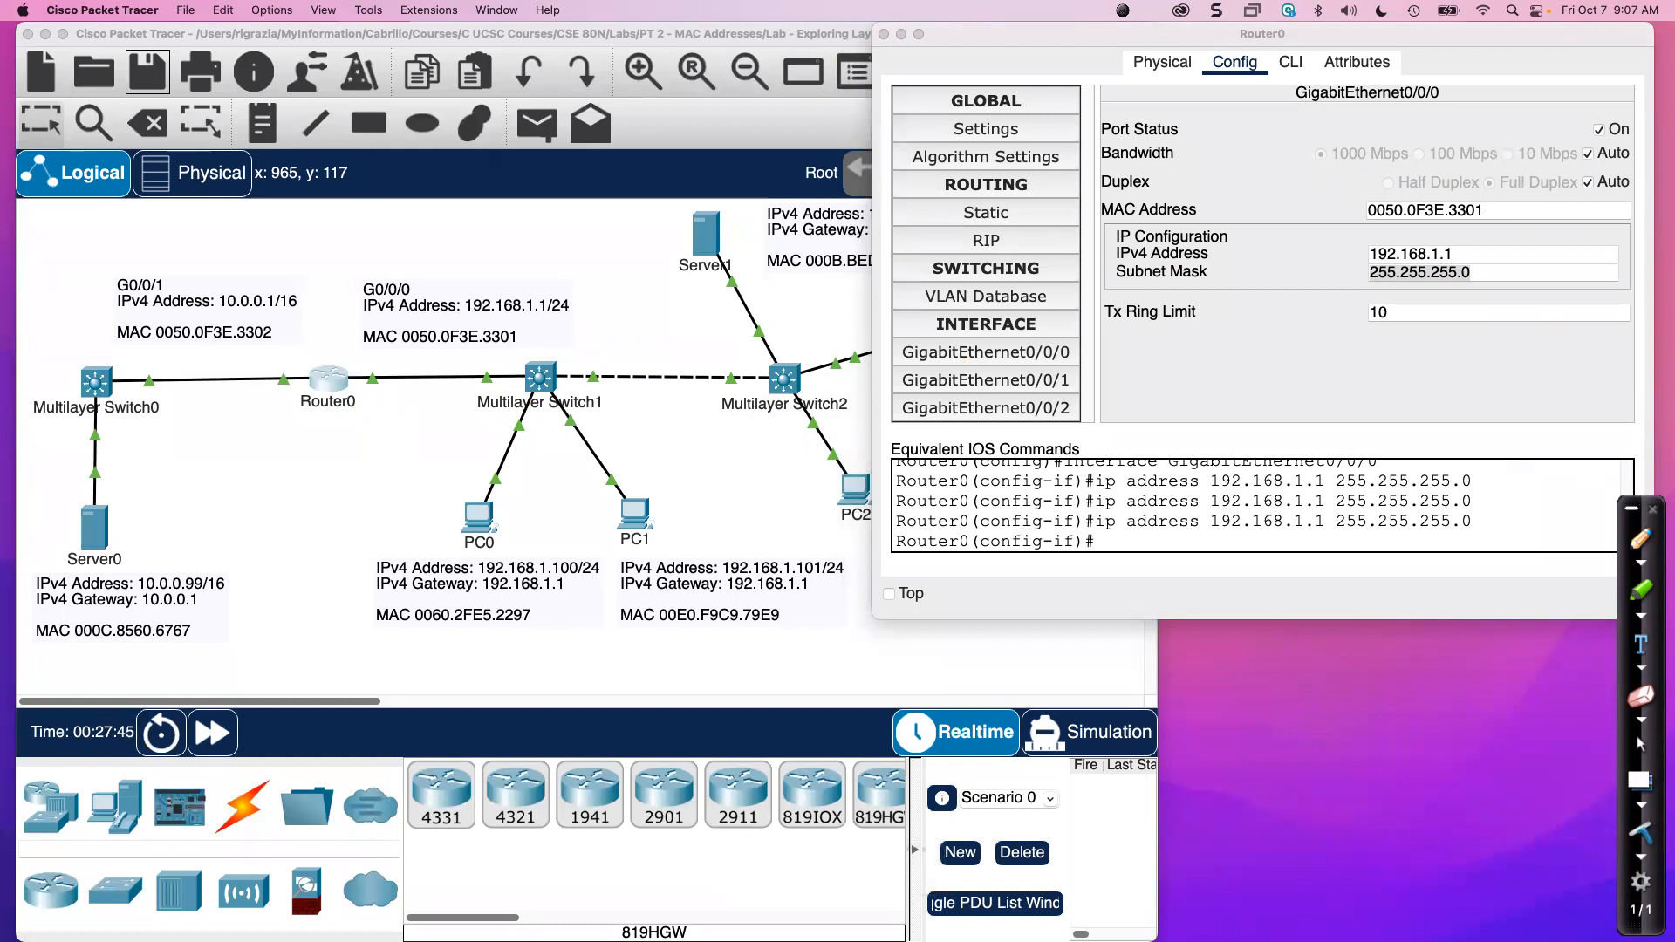
{"action": "key", "text": "Escape"}
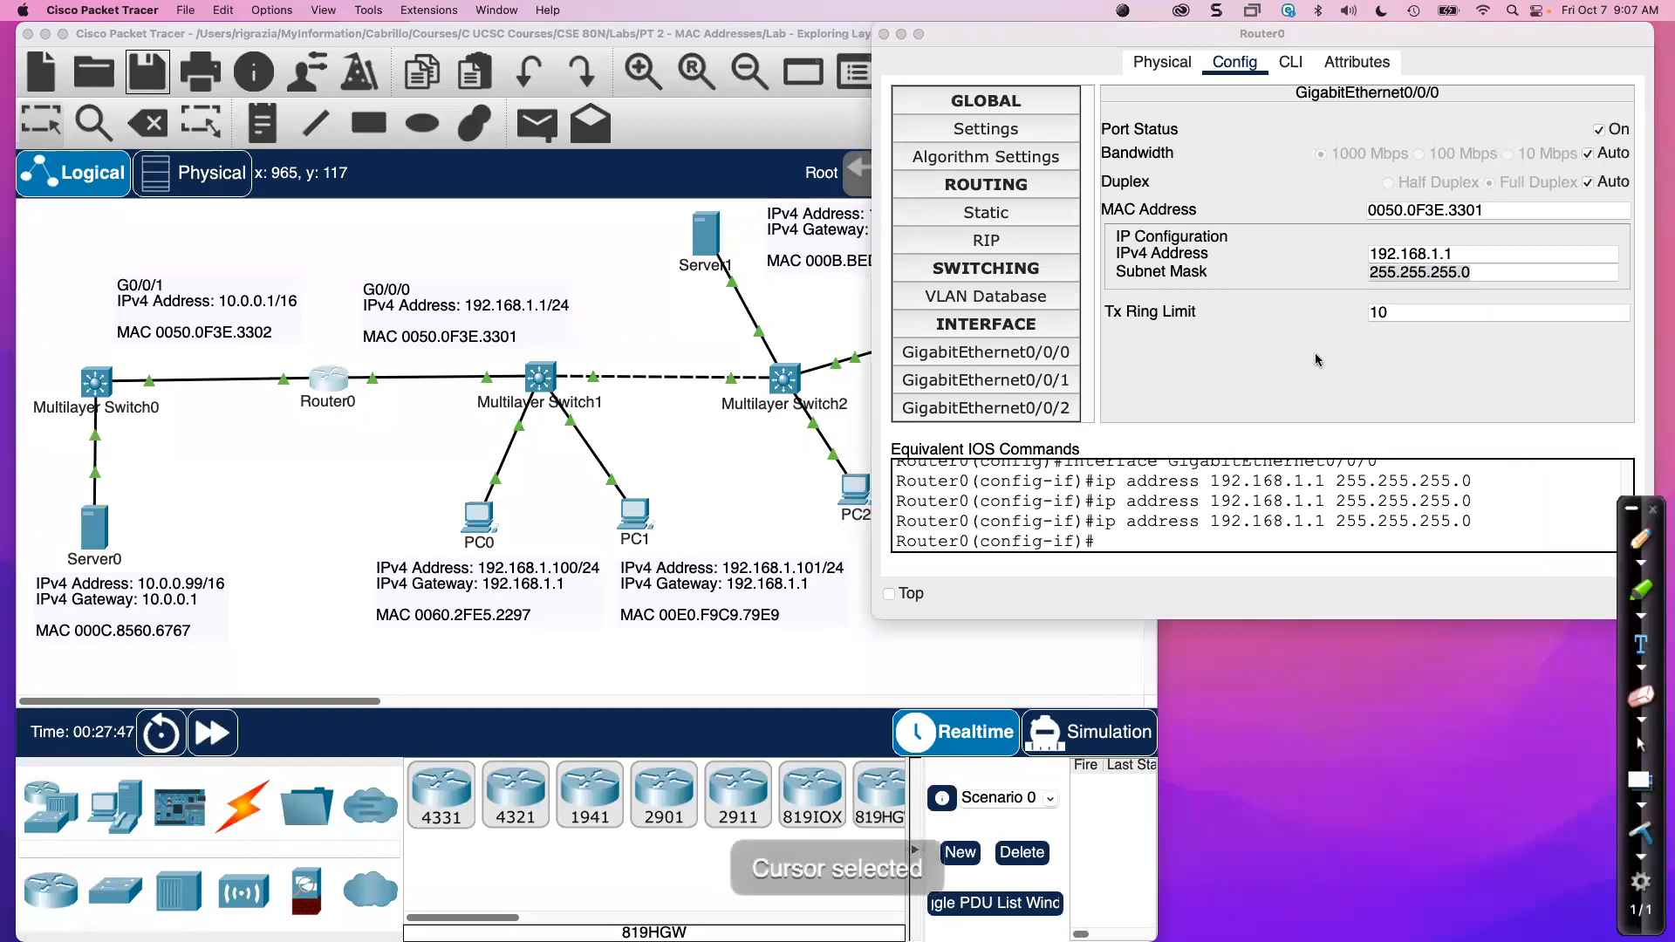
{"action": "left_click", "coordinate": [1316, 357]}
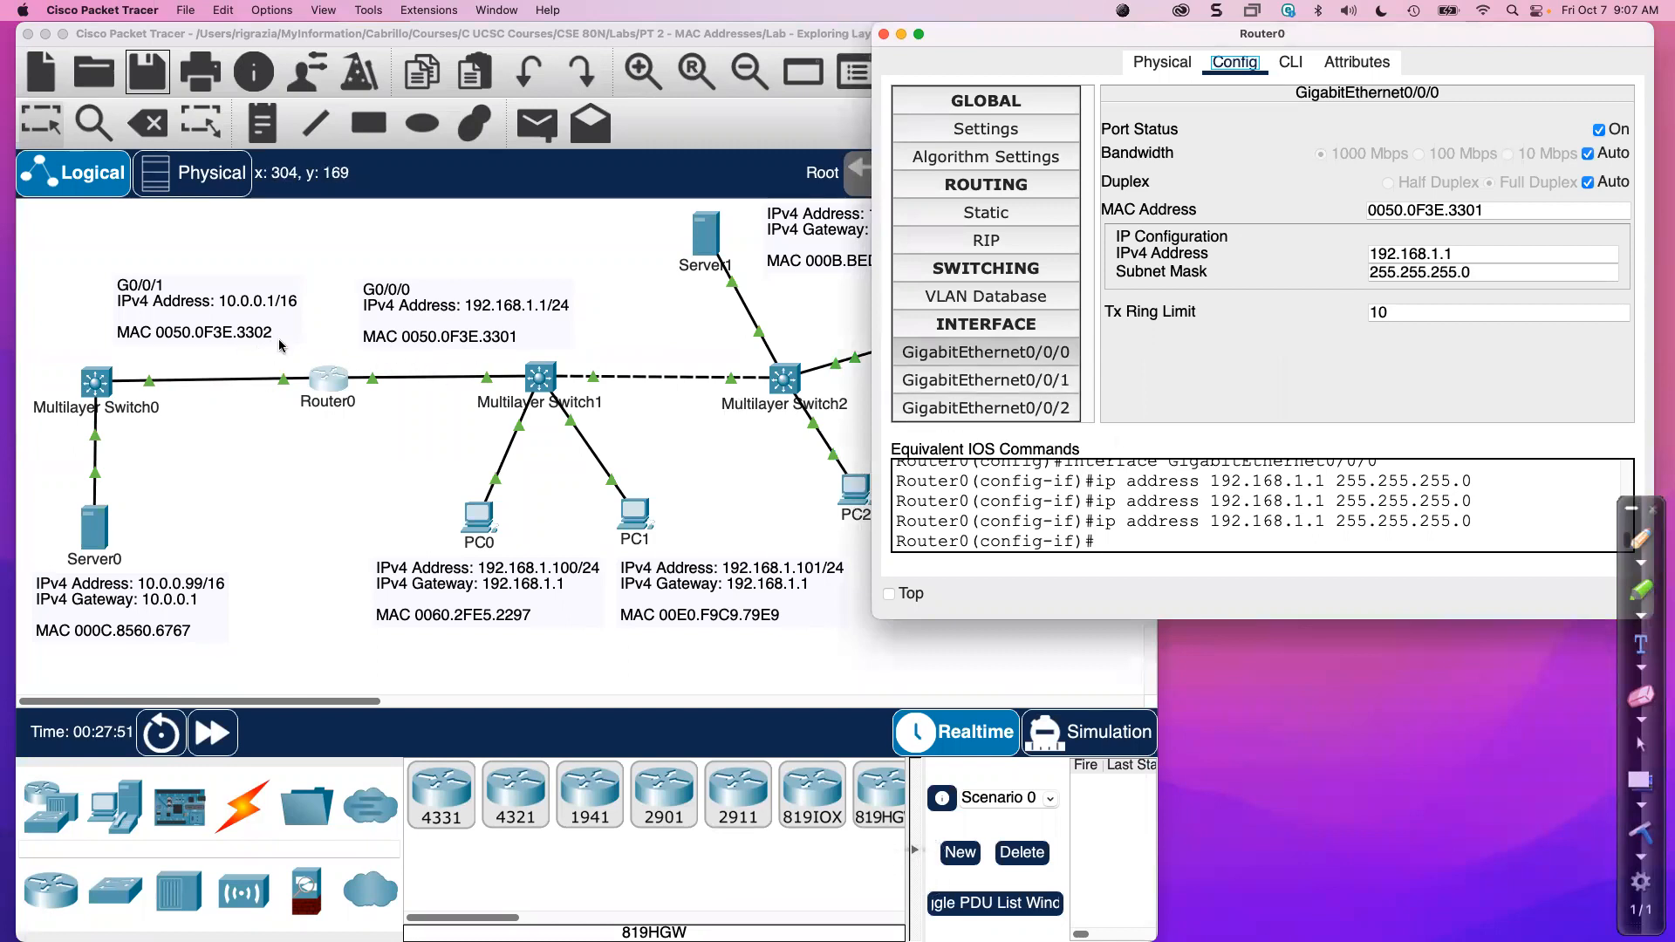
Compare the MAC addresses of Router0's GigabitEthernet0/0/0 and GigabitEthernet0/0/1 interfaces by alternating between their settings.
{"action": "left_click", "coordinate": [1007, 389]}
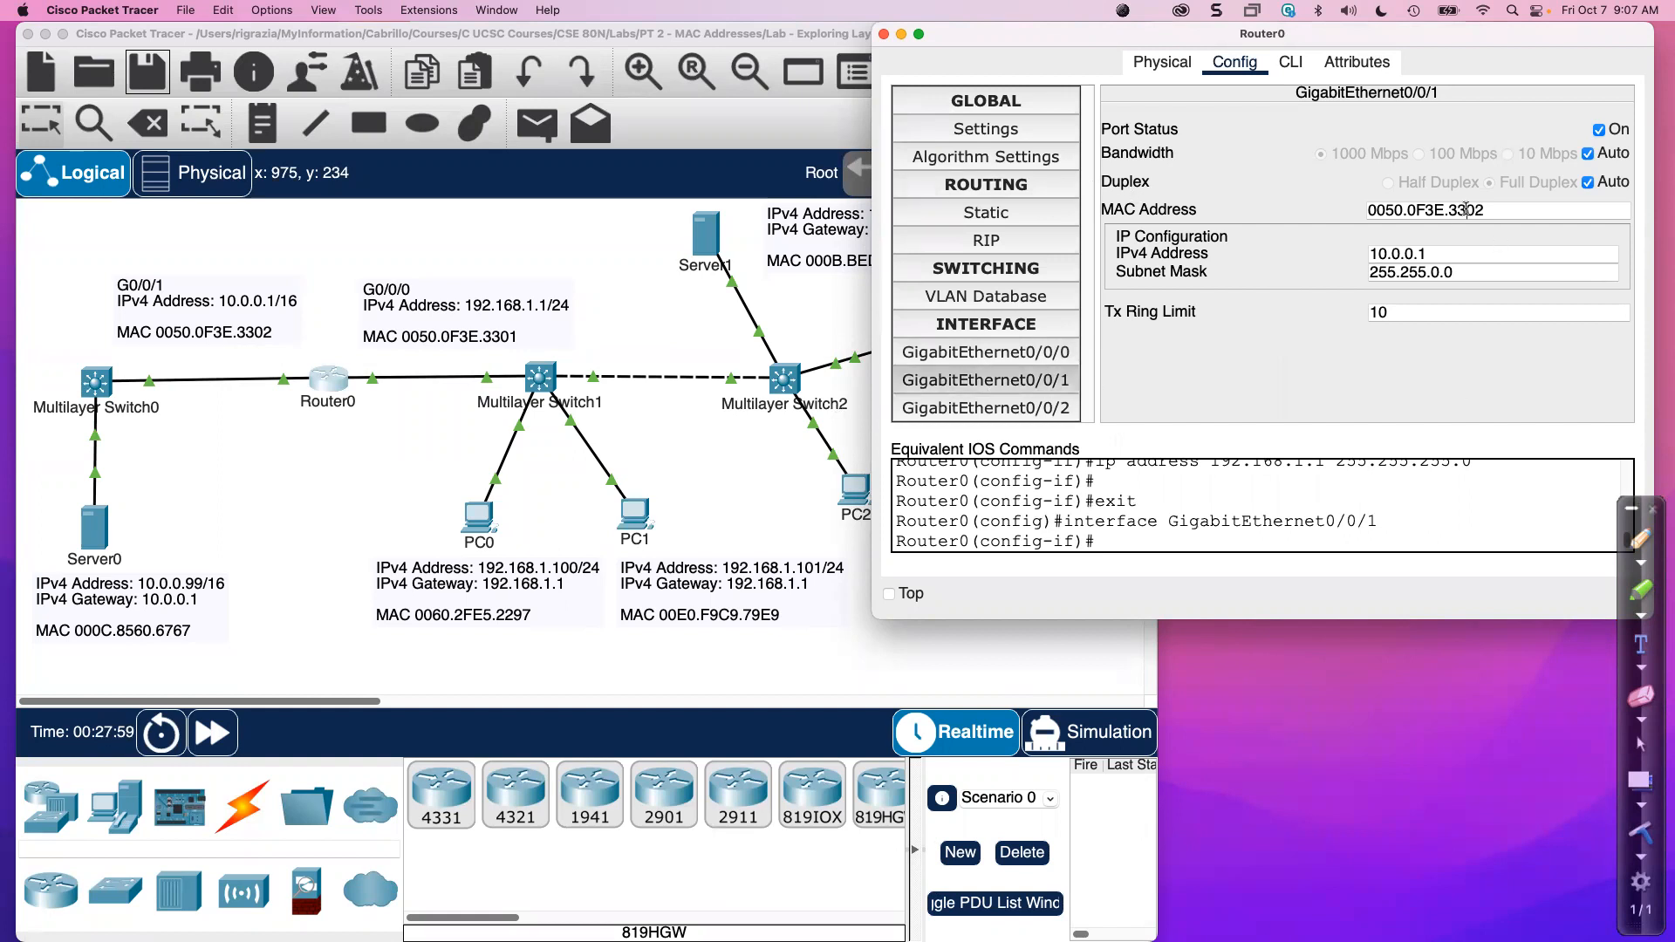
{"action": "left_click_drag", "start_coordinate": [1504, 210], "coordinate": [1365, 211]}
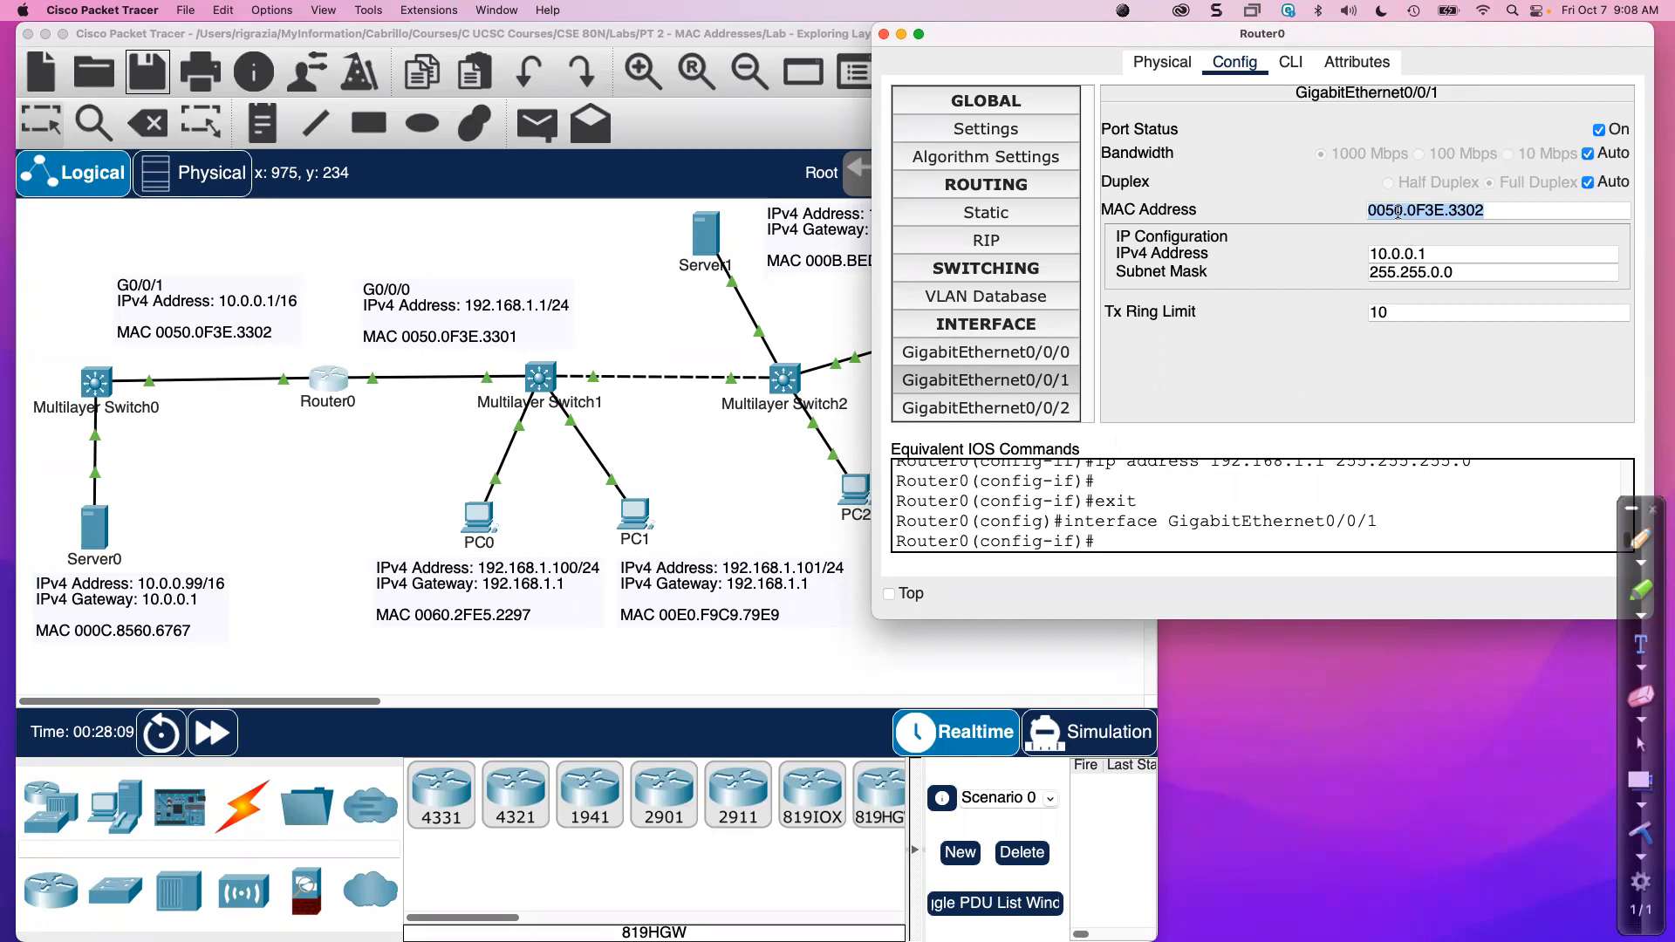
{"action": "left_click", "coordinate": [1048, 352]}
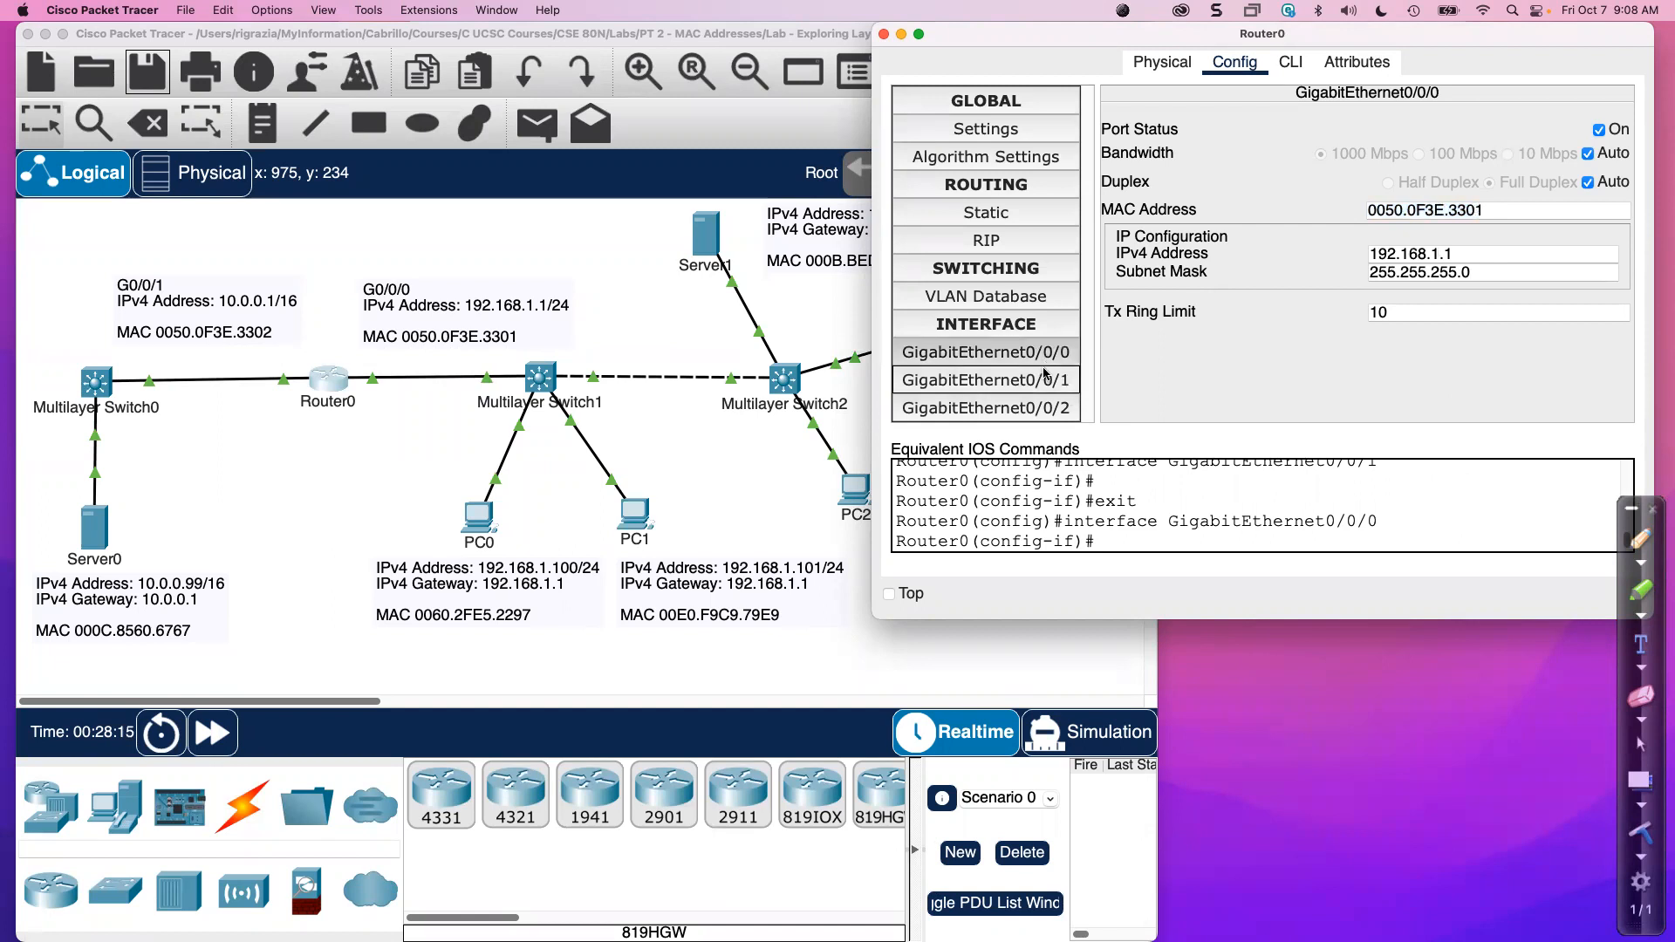
{"action": "left_click", "coordinate": [1044, 381]}
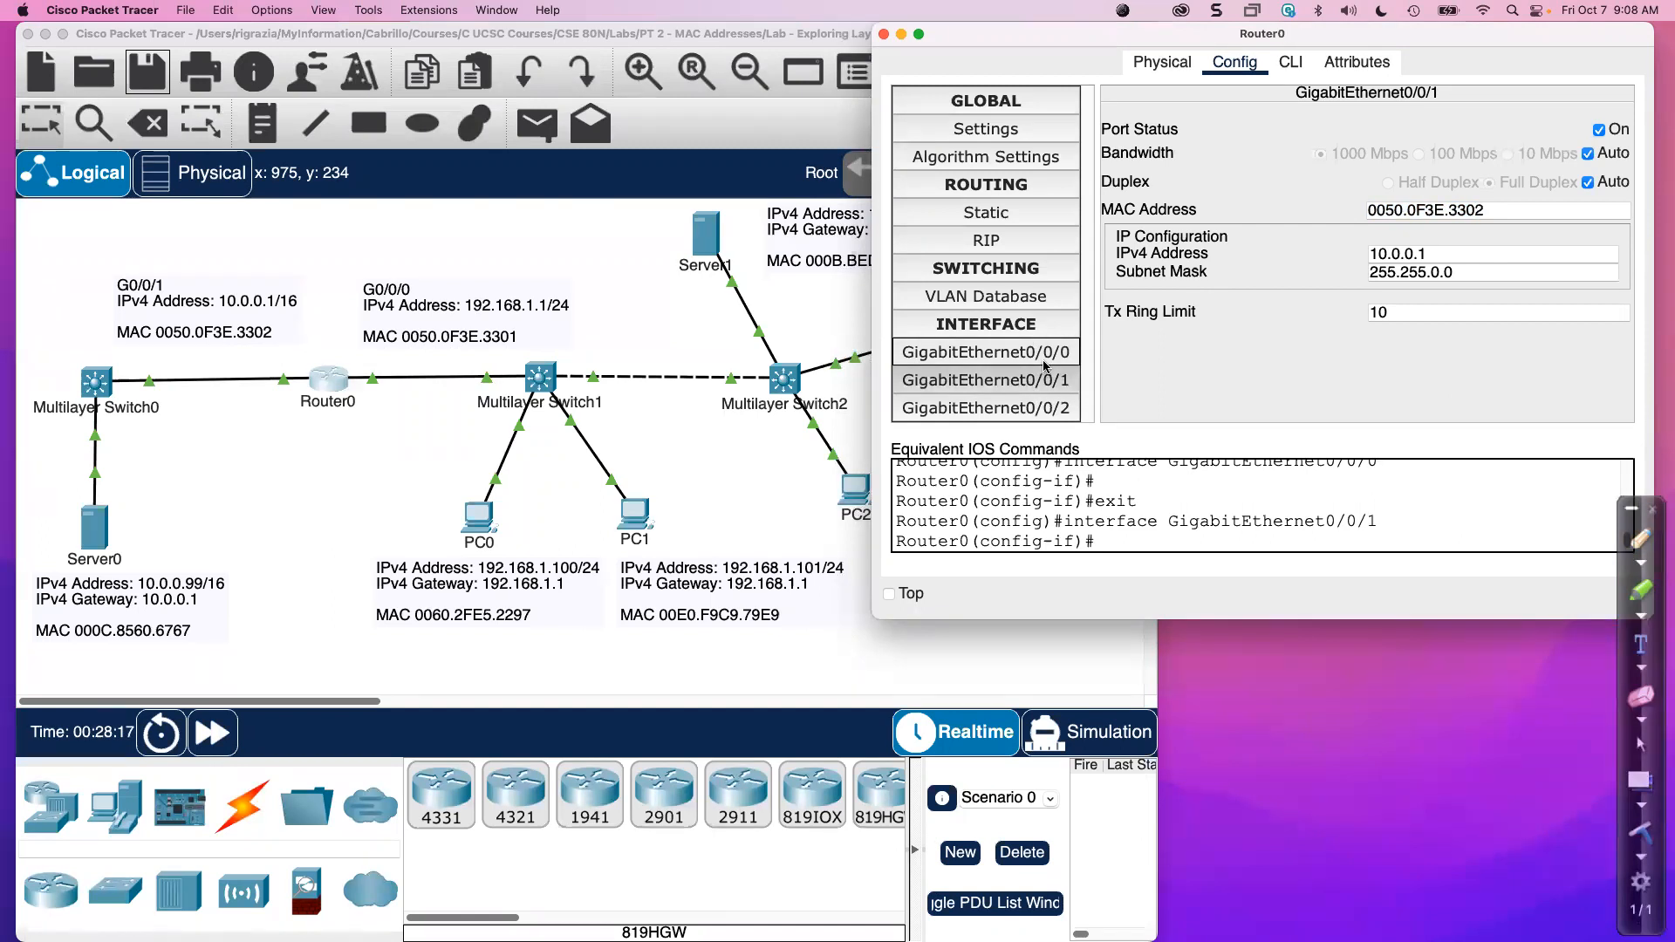
{"action": "left_click", "coordinate": [1044, 361]}
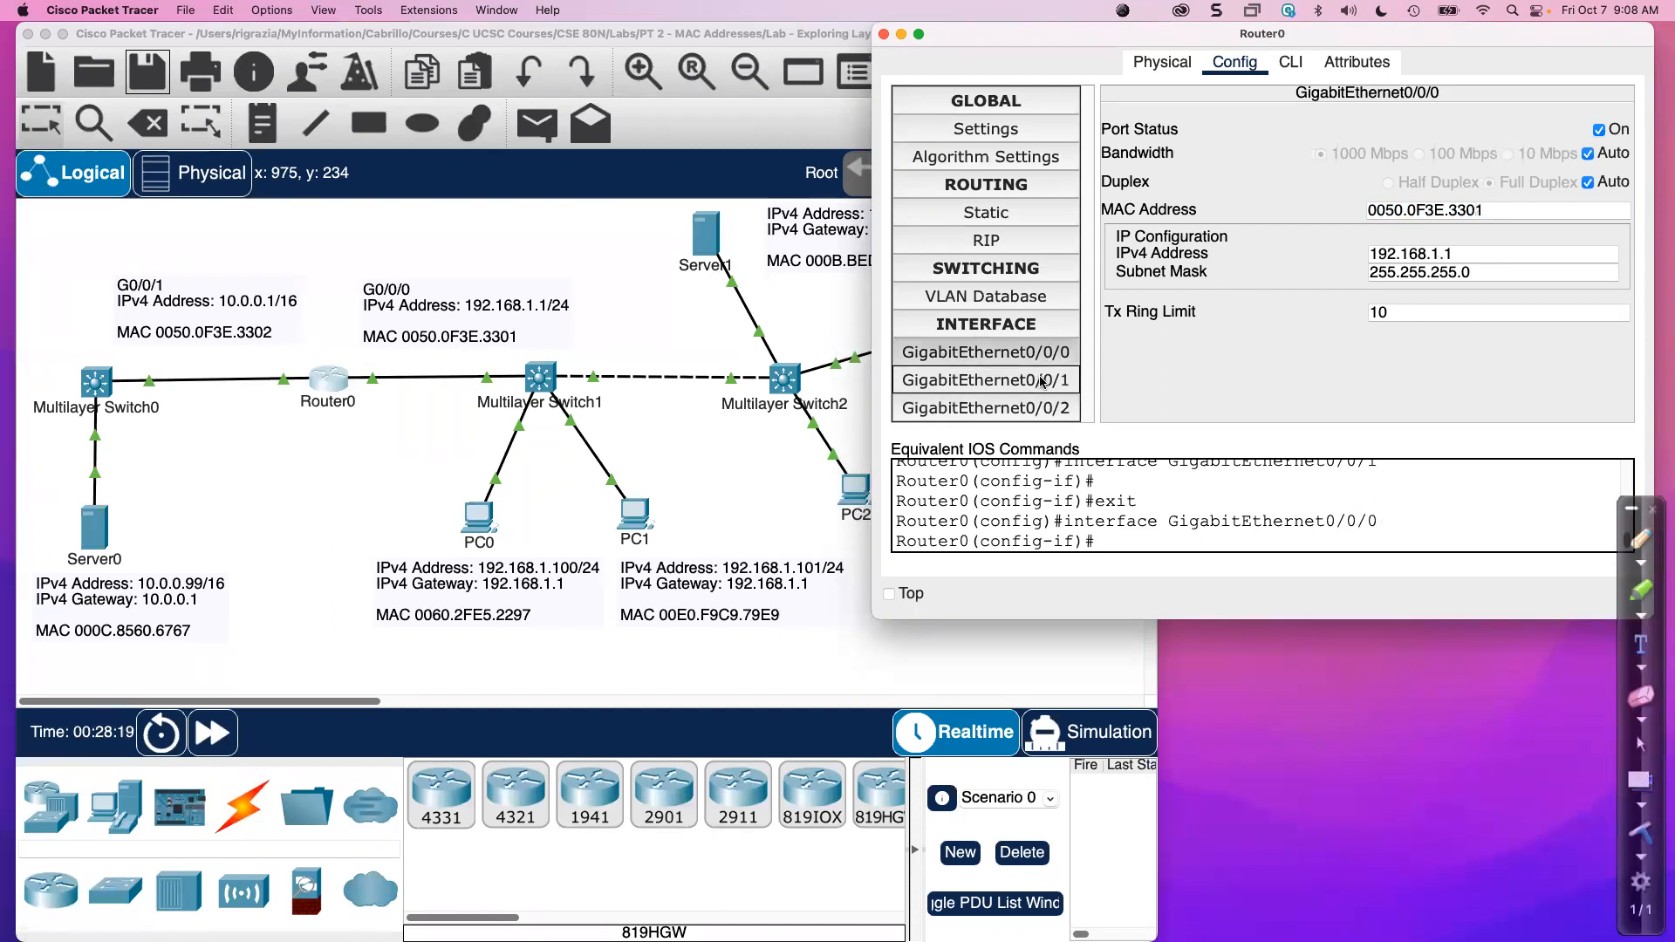
{"action": "left_click", "coordinate": [1040, 380]}
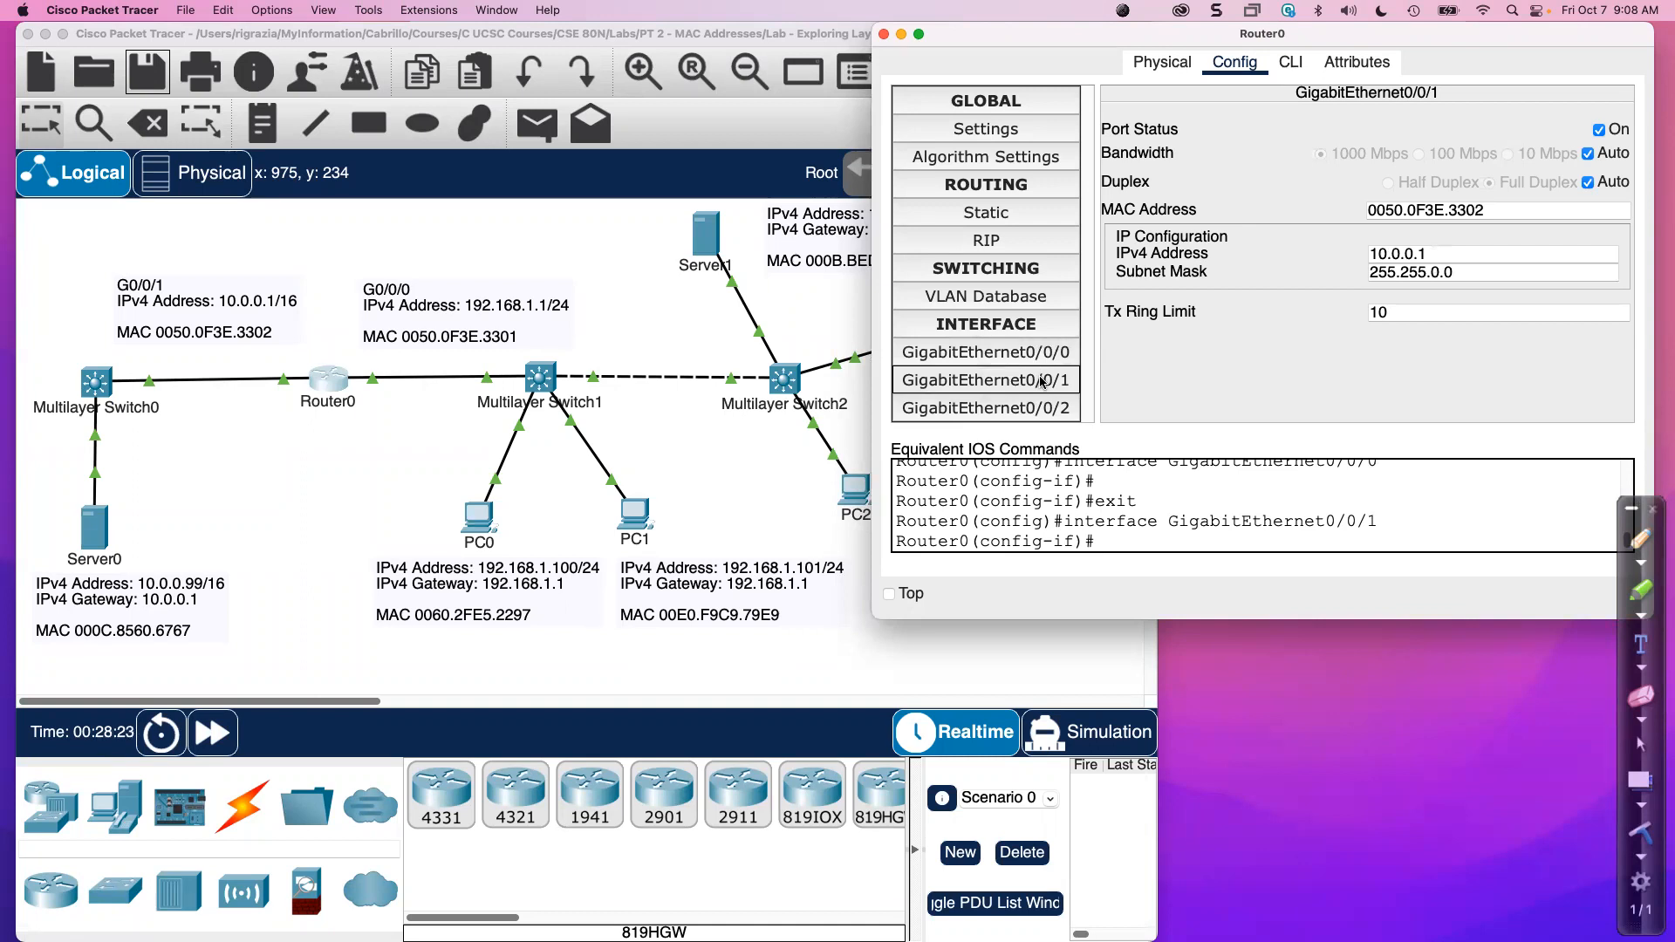
{"action": "left_click", "coordinate": [1039, 353]}
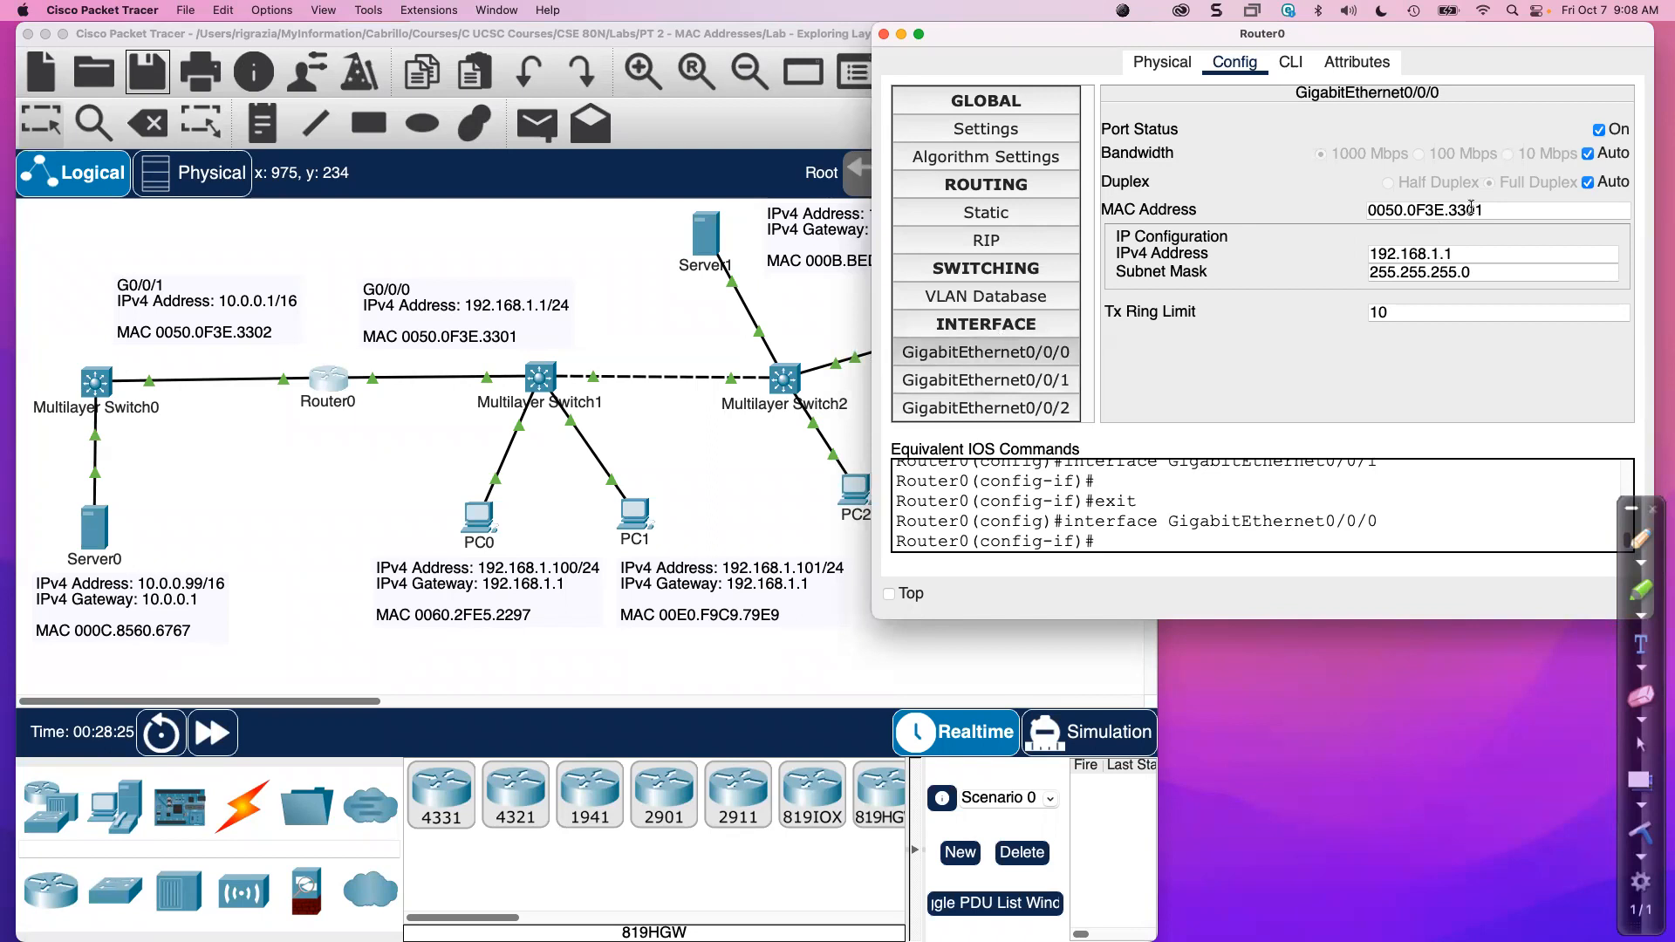
{"action": "left_click", "coordinate": [1048, 382]}
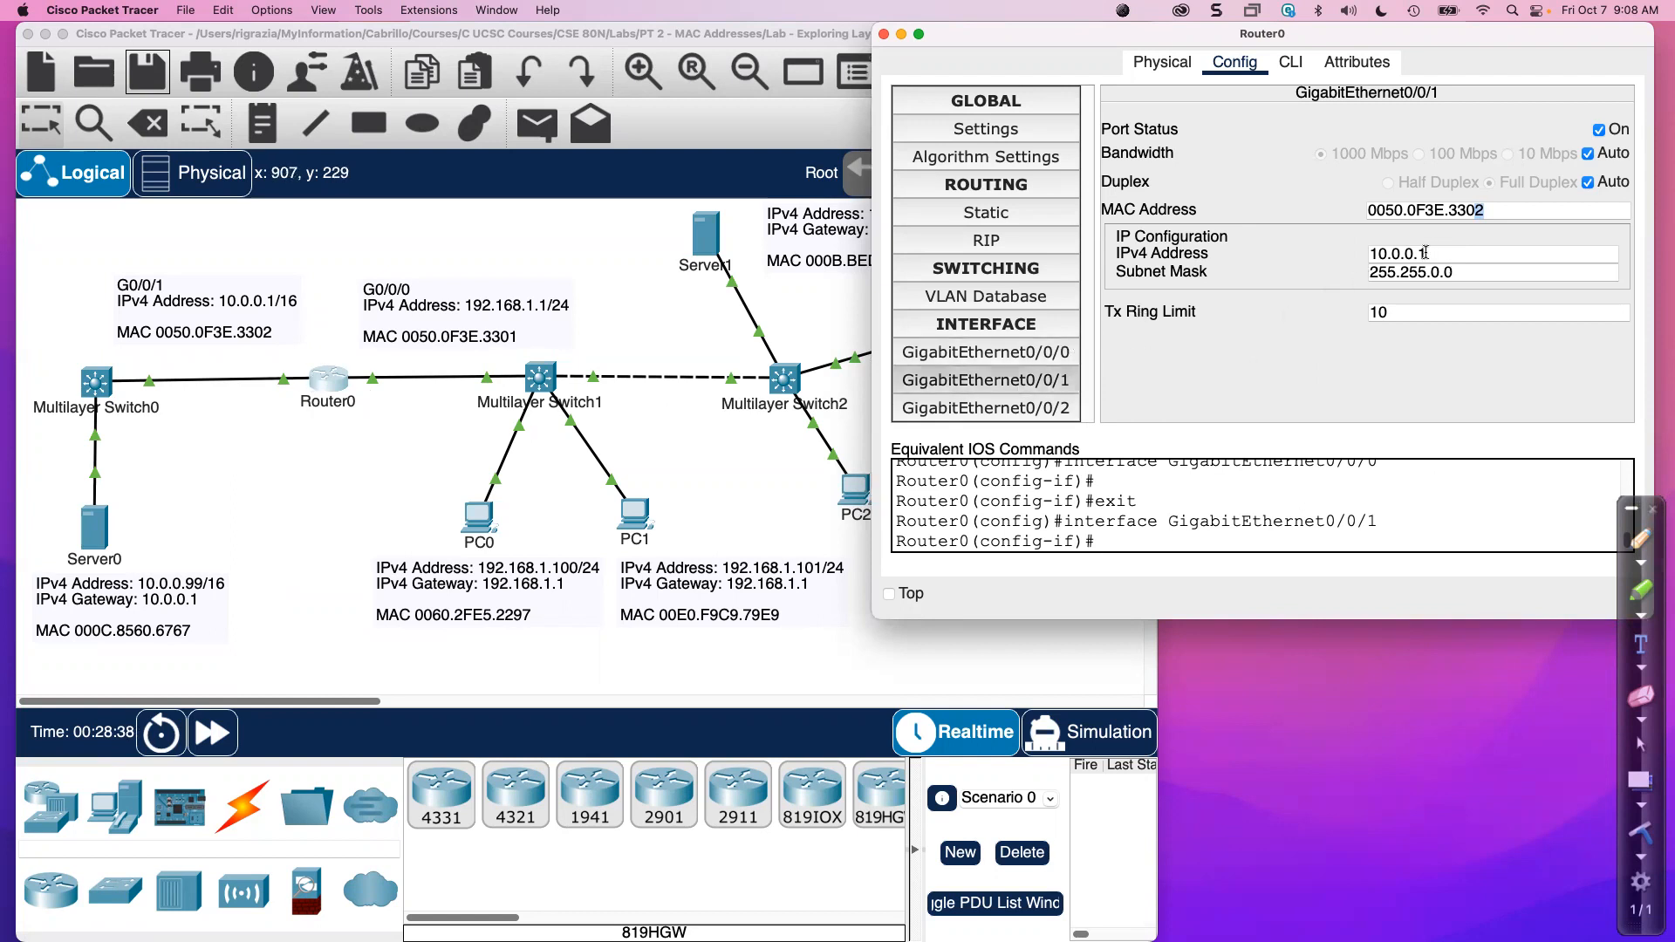
Examine the IPv4 address and subnet mask of GigabitEthernet0/0/1, and return to the GigabitEthernet0/0/0 settings.
{"action": "left_click_drag", "start_coordinate": [1485, 210], "coordinate": [1362, 254]}
{"action": "left_click_drag", "start_coordinate": [1460, 271], "coordinate": [1363, 272]}
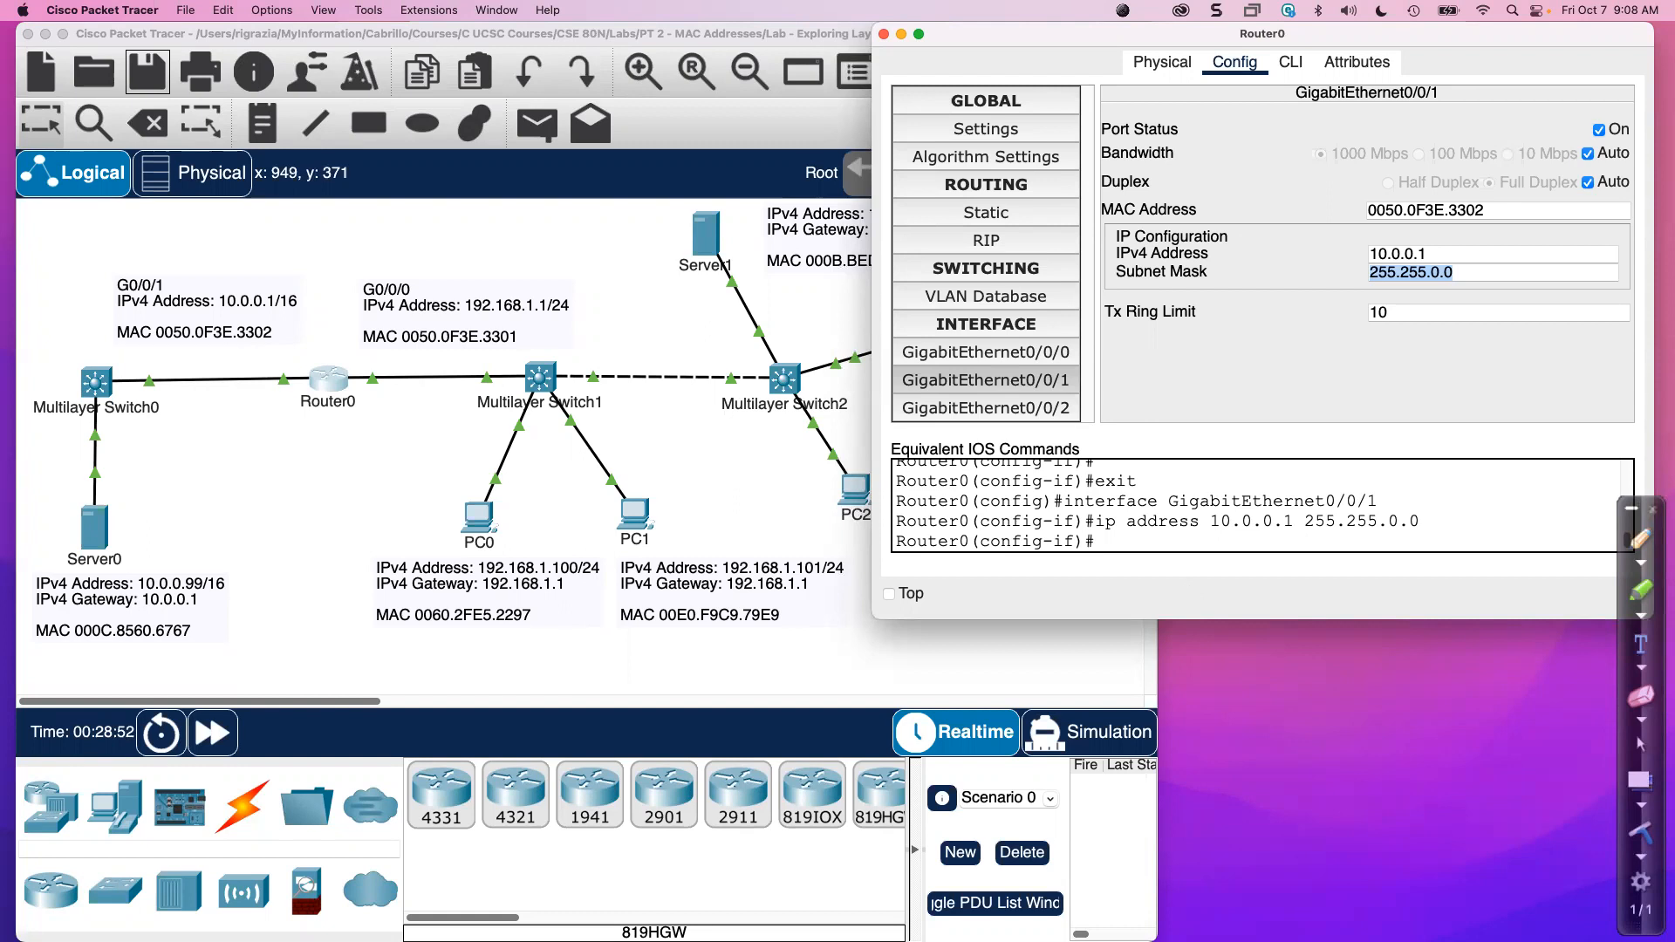
{"action": "key", "text": "Return"}
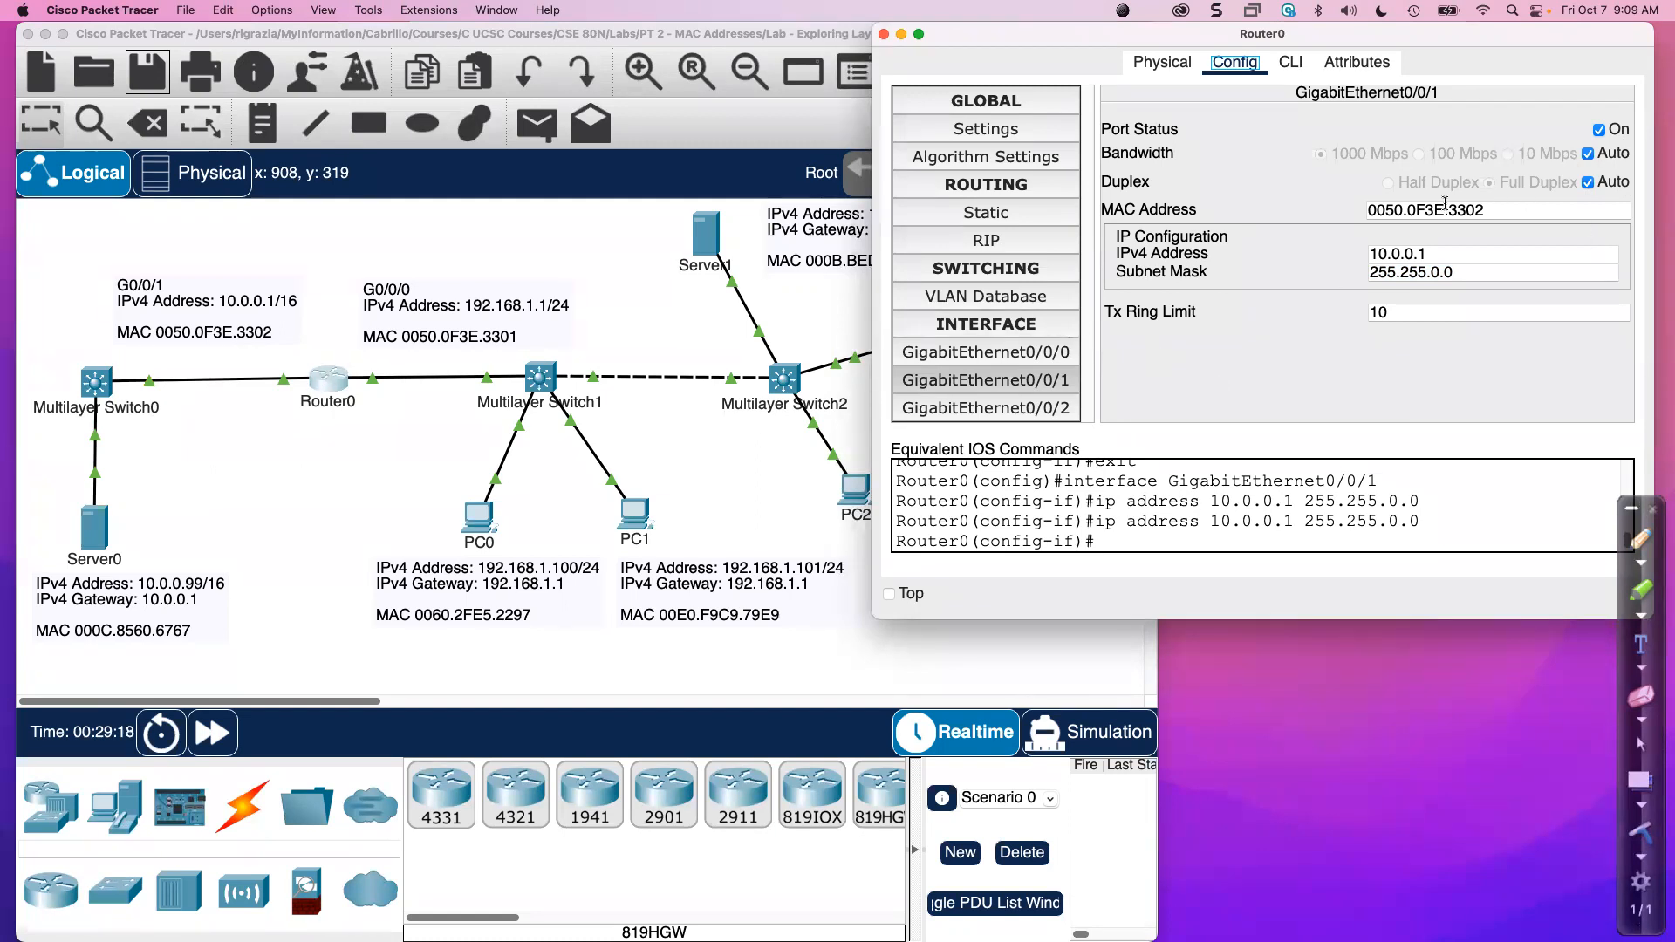
{"action": "left_click", "coordinate": [992, 353]}
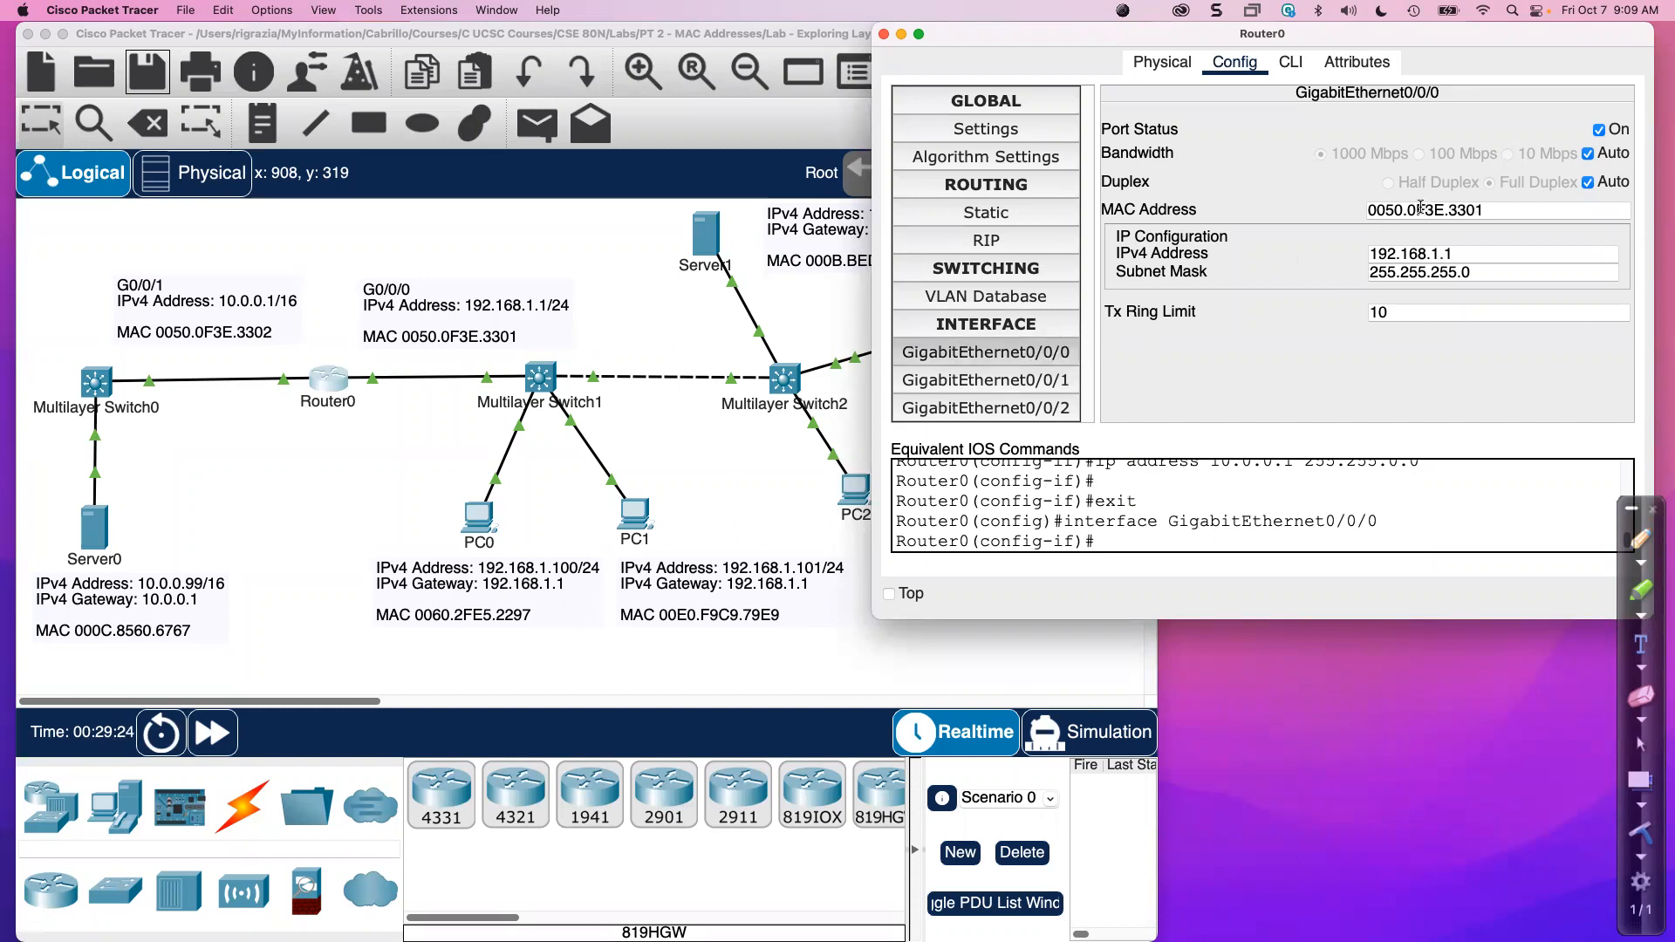
Compare the first and second halves of the MAC addresses of GigabitEthernet0/0/0 and GigabitEthernet0/0/1 by highlighting them, and close Router0's configuration.
{"action": "left_click_drag", "start_coordinate": [1368, 210], "coordinate": [1425, 210]}
{"action": "left_click", "coordinate": [1027, 384]}
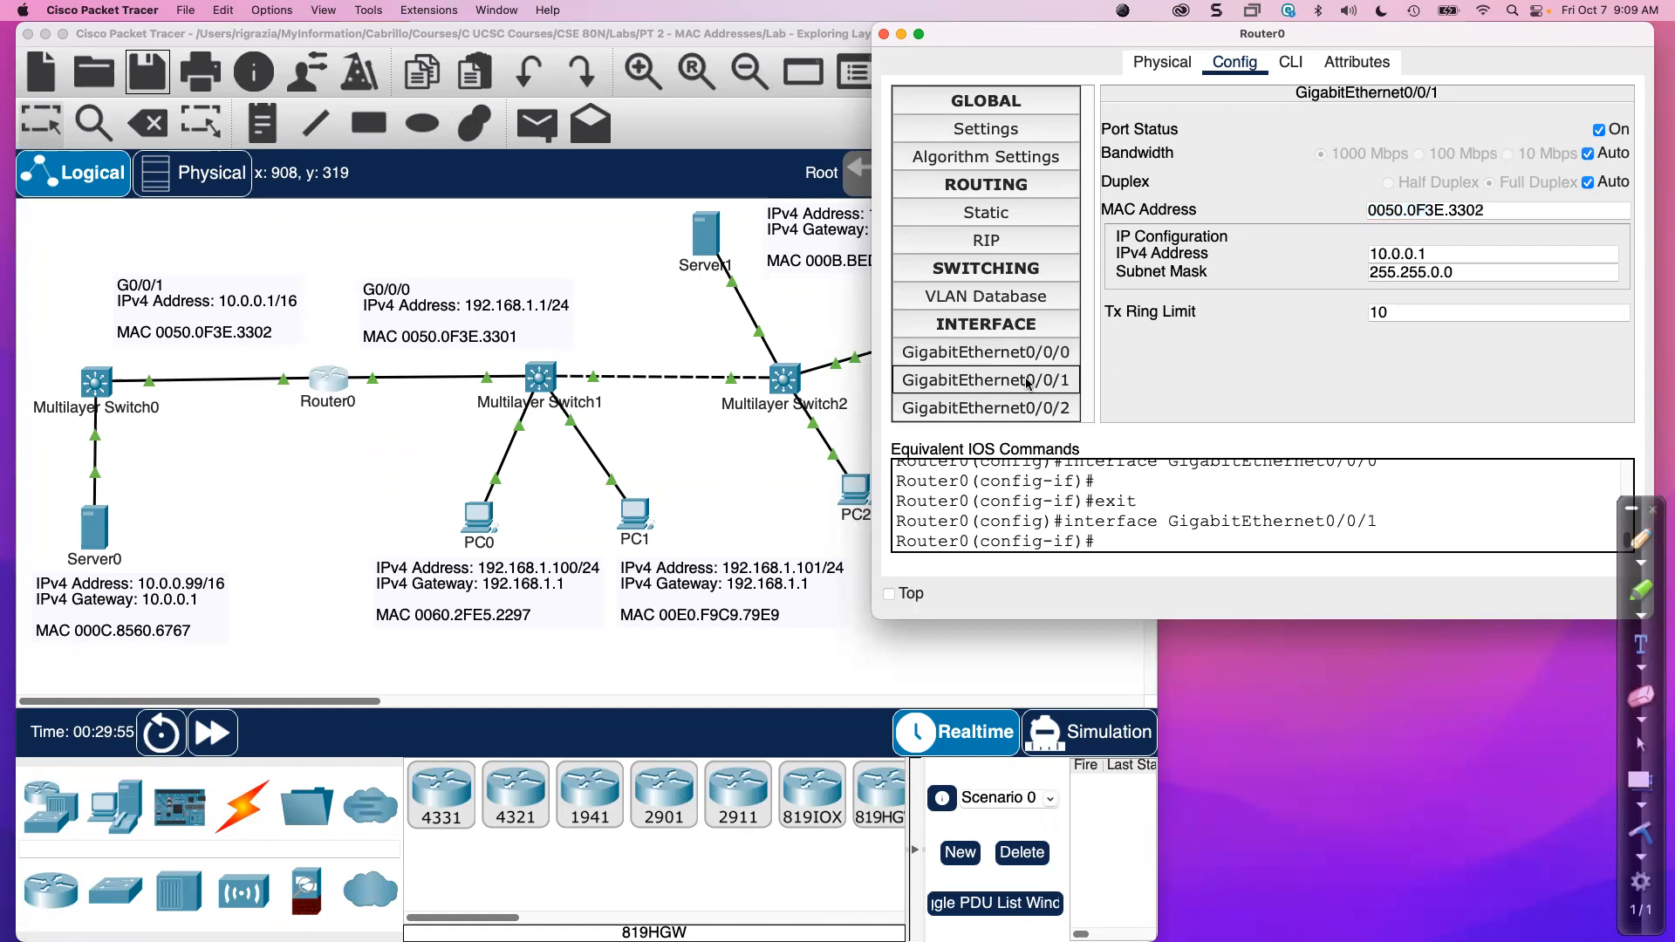
{"action": "left_click_drag", "start_coordinate": [1423, 210], "coordinate": [1366, 209]}
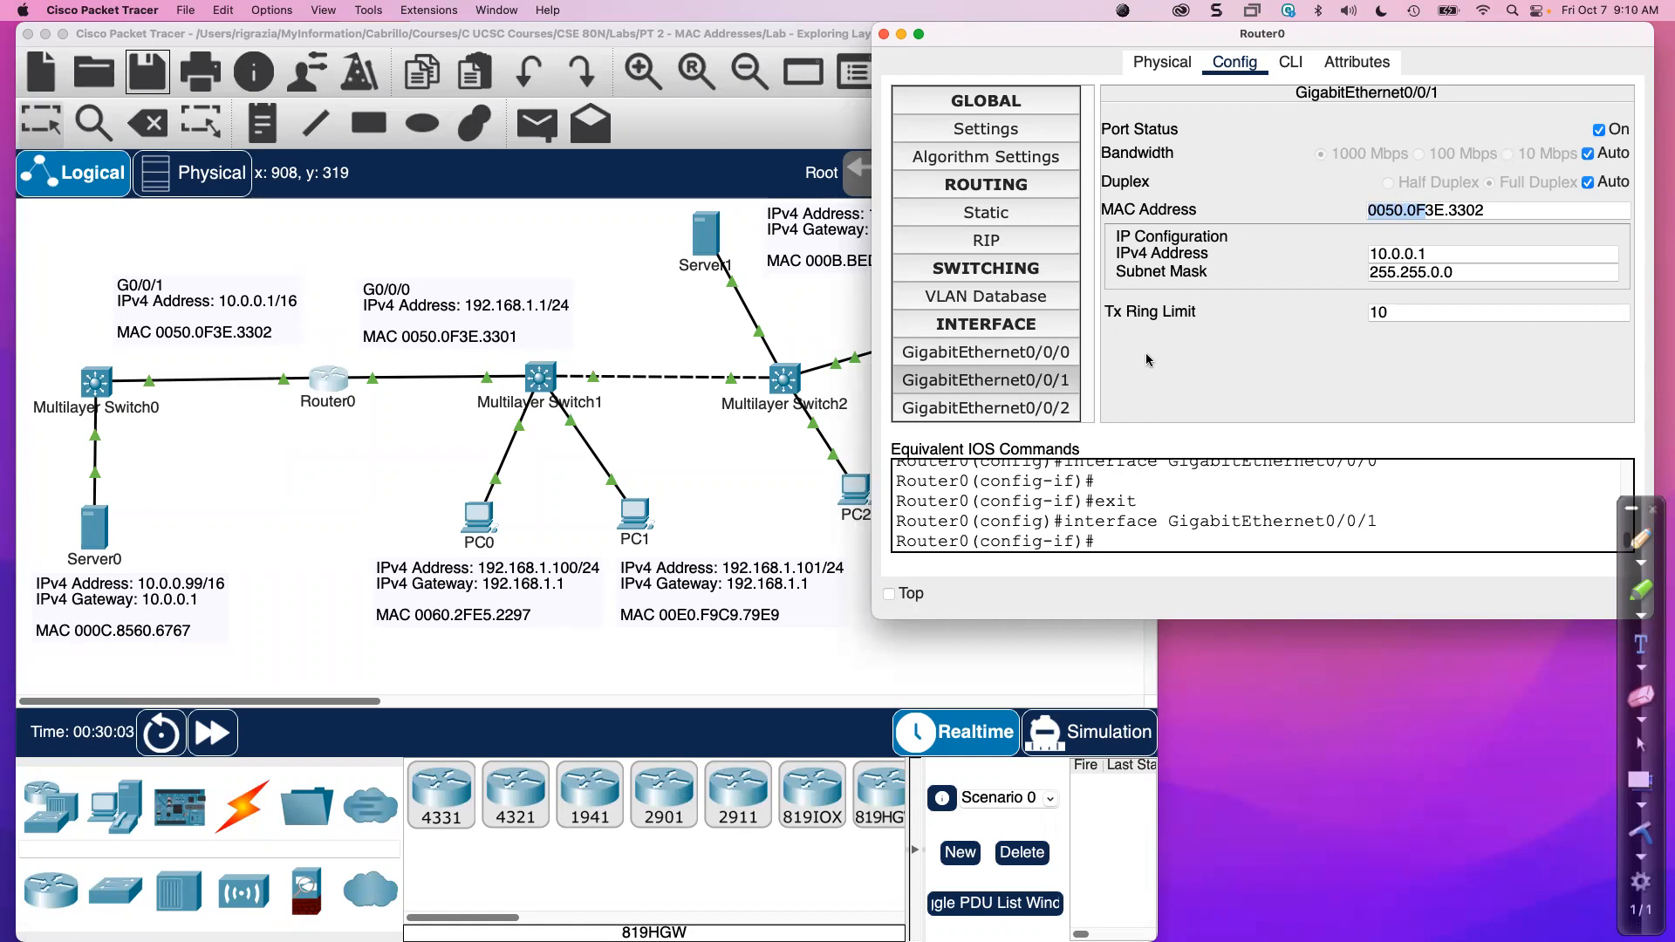
{"action": "left_click", "coordinate": [1046, 356]}
{"action": "left_click_drag", "start_coordinate": [1493, 204], "coordinate": [1459, 204]}
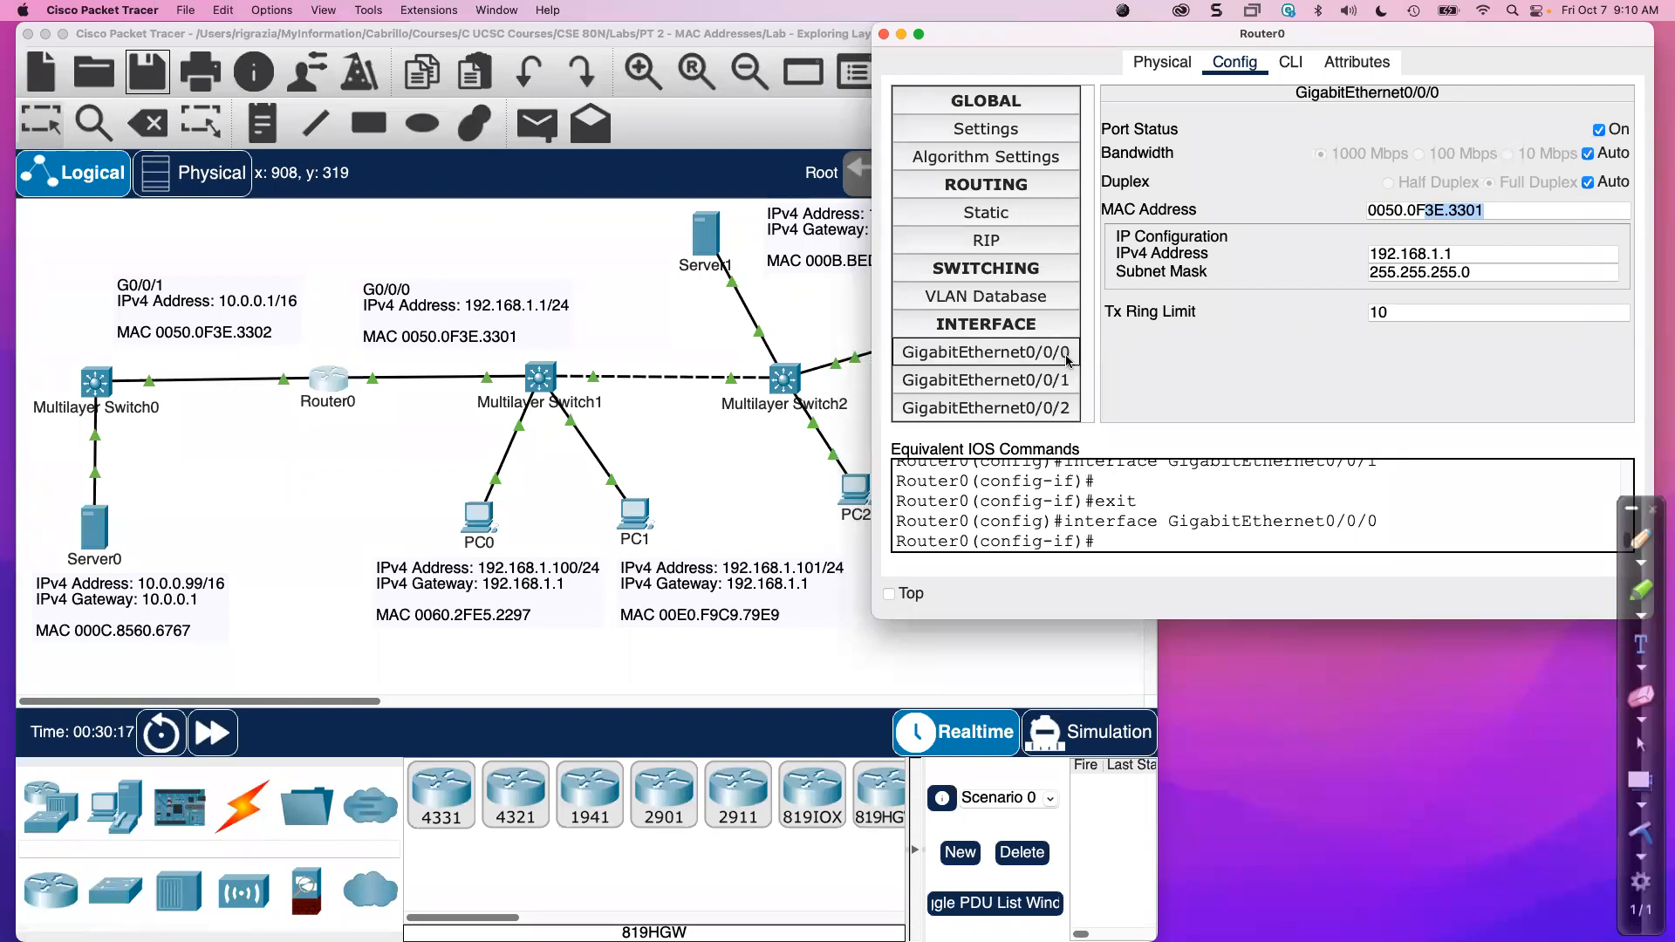
{"action": "left_click", "coordinate": [1050, 388]}
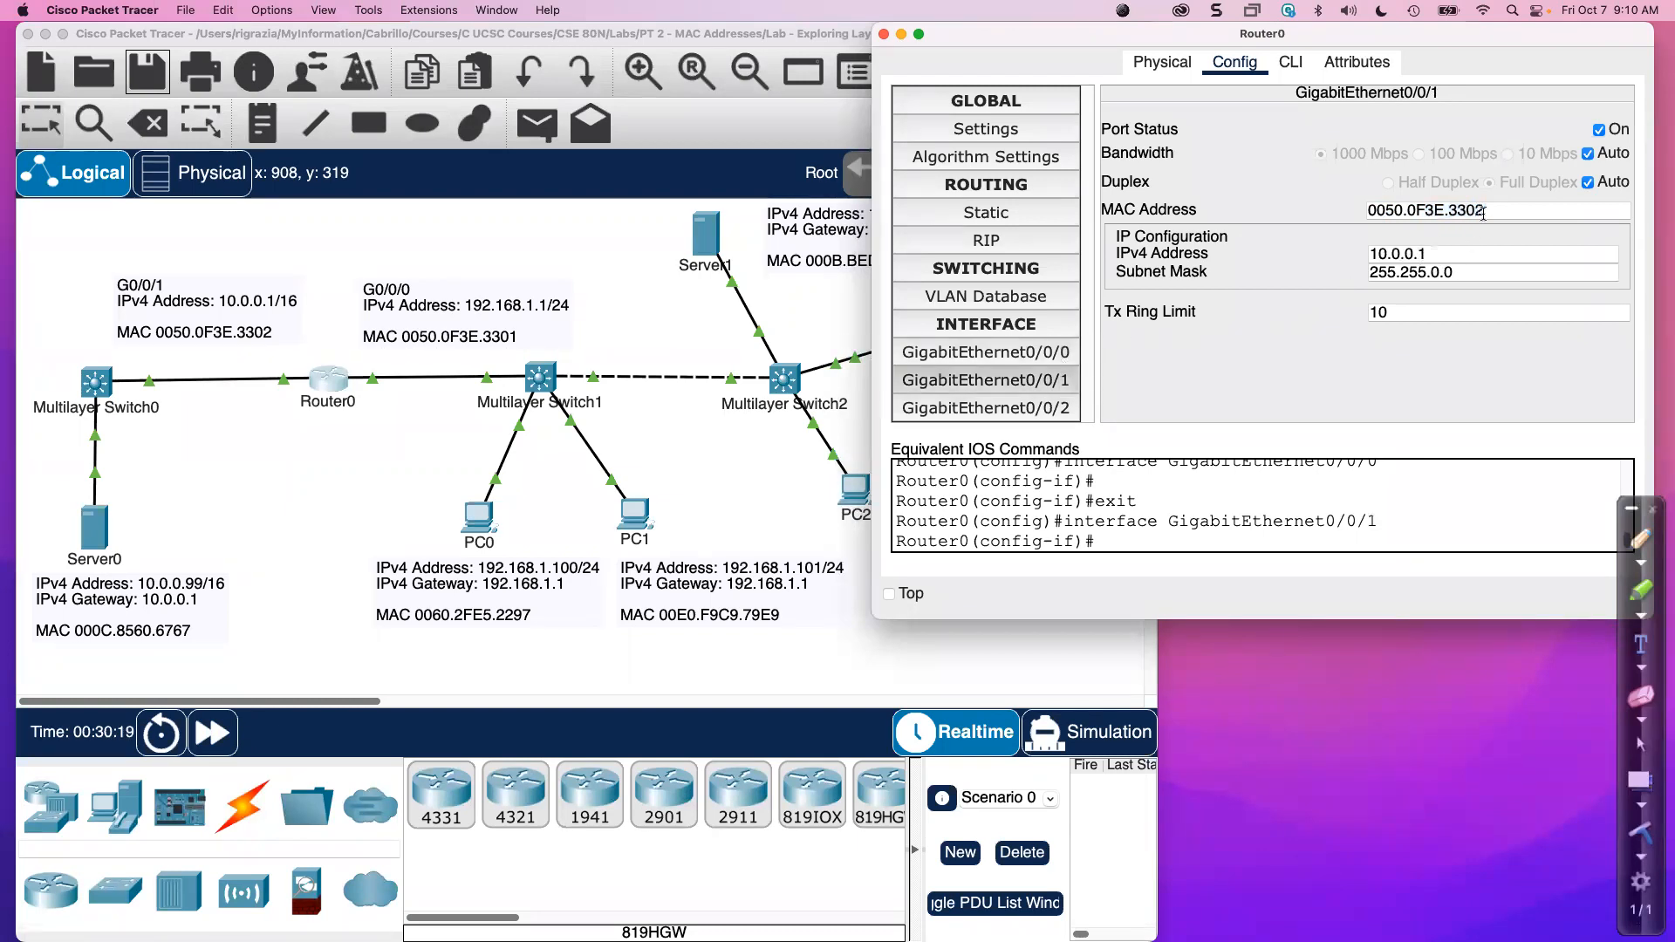
{"action": "left_click_drag", "start_coordinate": [1481, 210], "coordinate": [1423, 210]}
{"action": "left_click", "coordinate": [883, 34]}
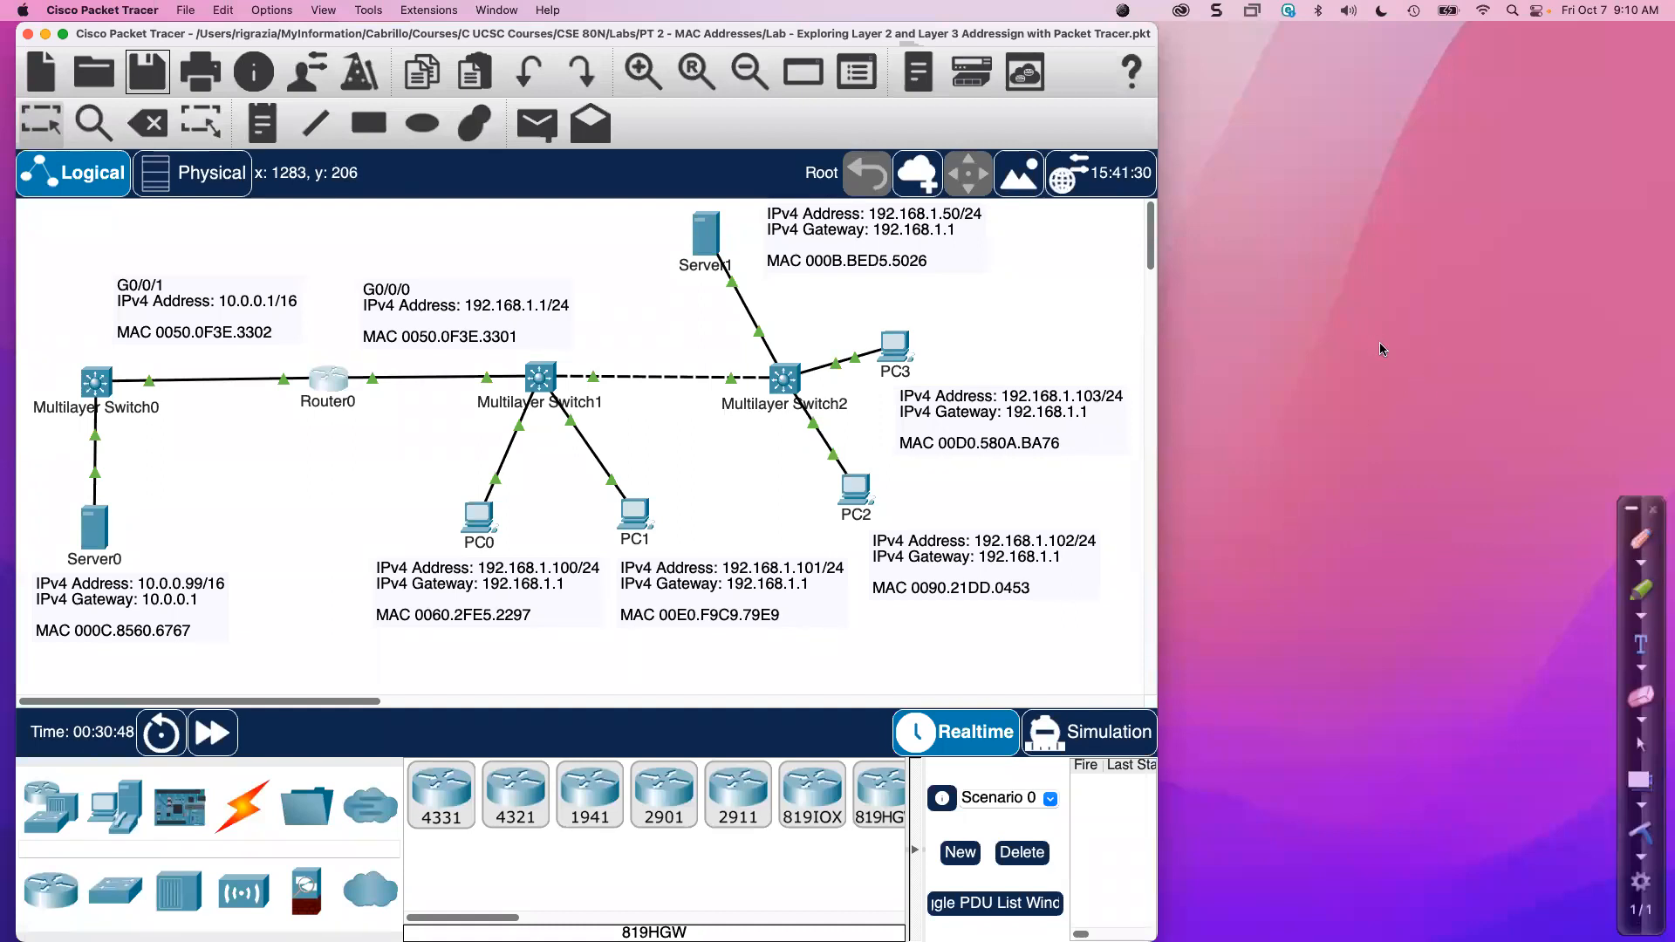
With the blue pen, underline the MAC address of every server, PC and router interface, and draw a vertical dividing line through Router0.
{"action": "left_click", "coordinate": [1640, 548]}
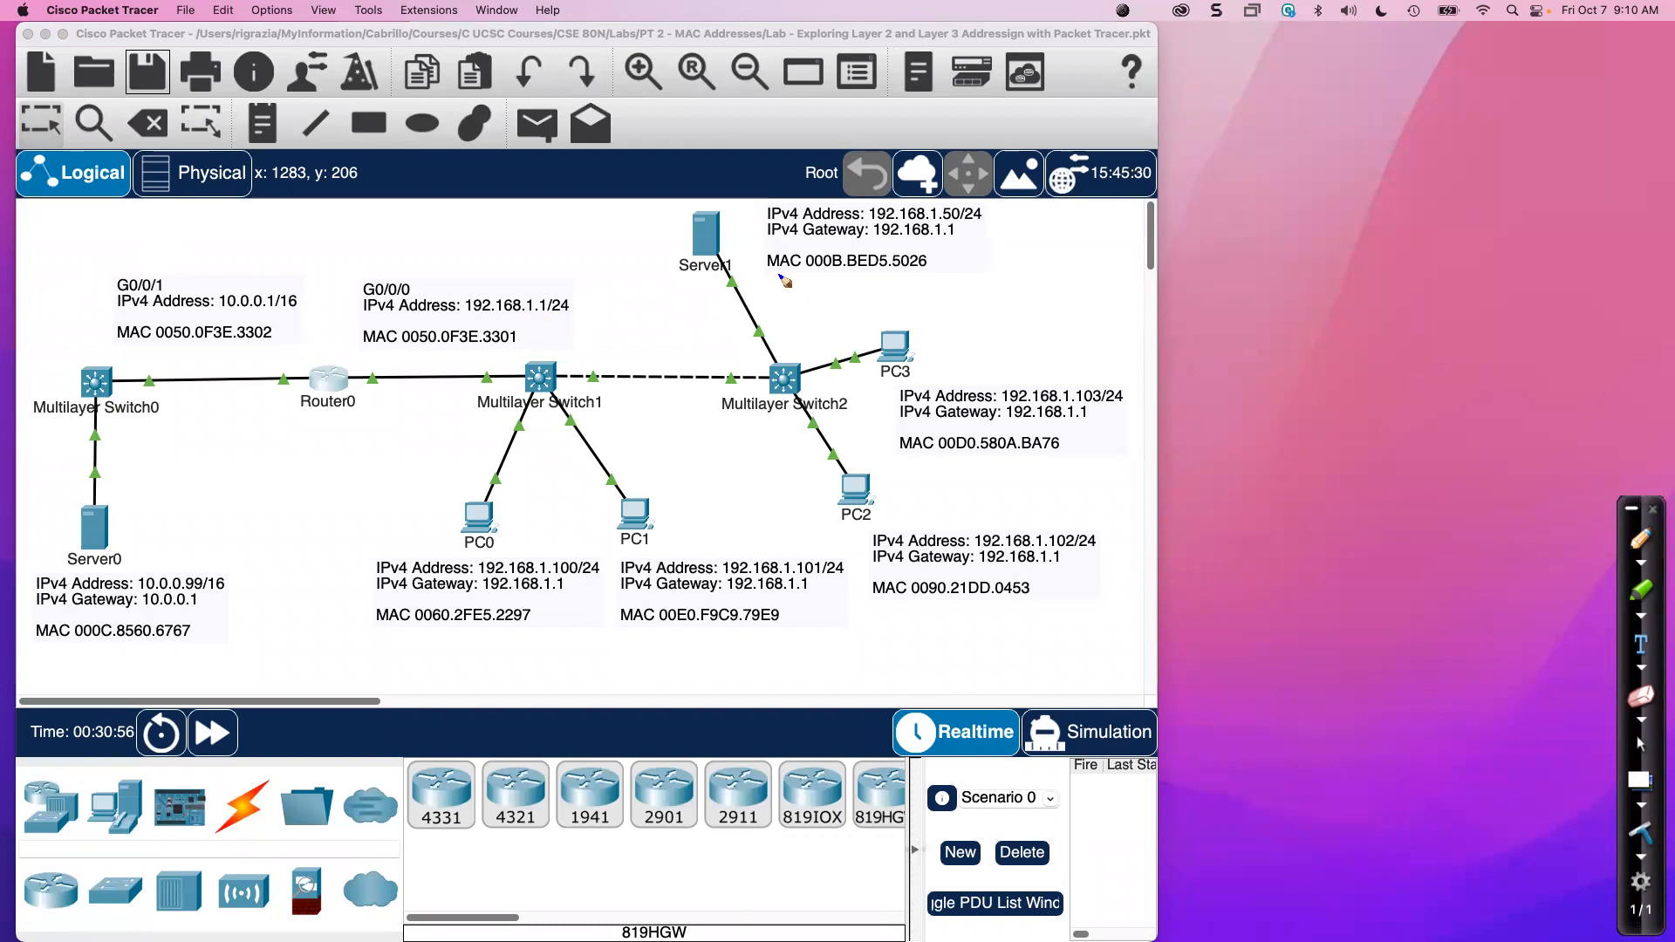
{"action": "left_click_drag", "start_coordinate": [772, 274], "coordinate": [914, 276]}
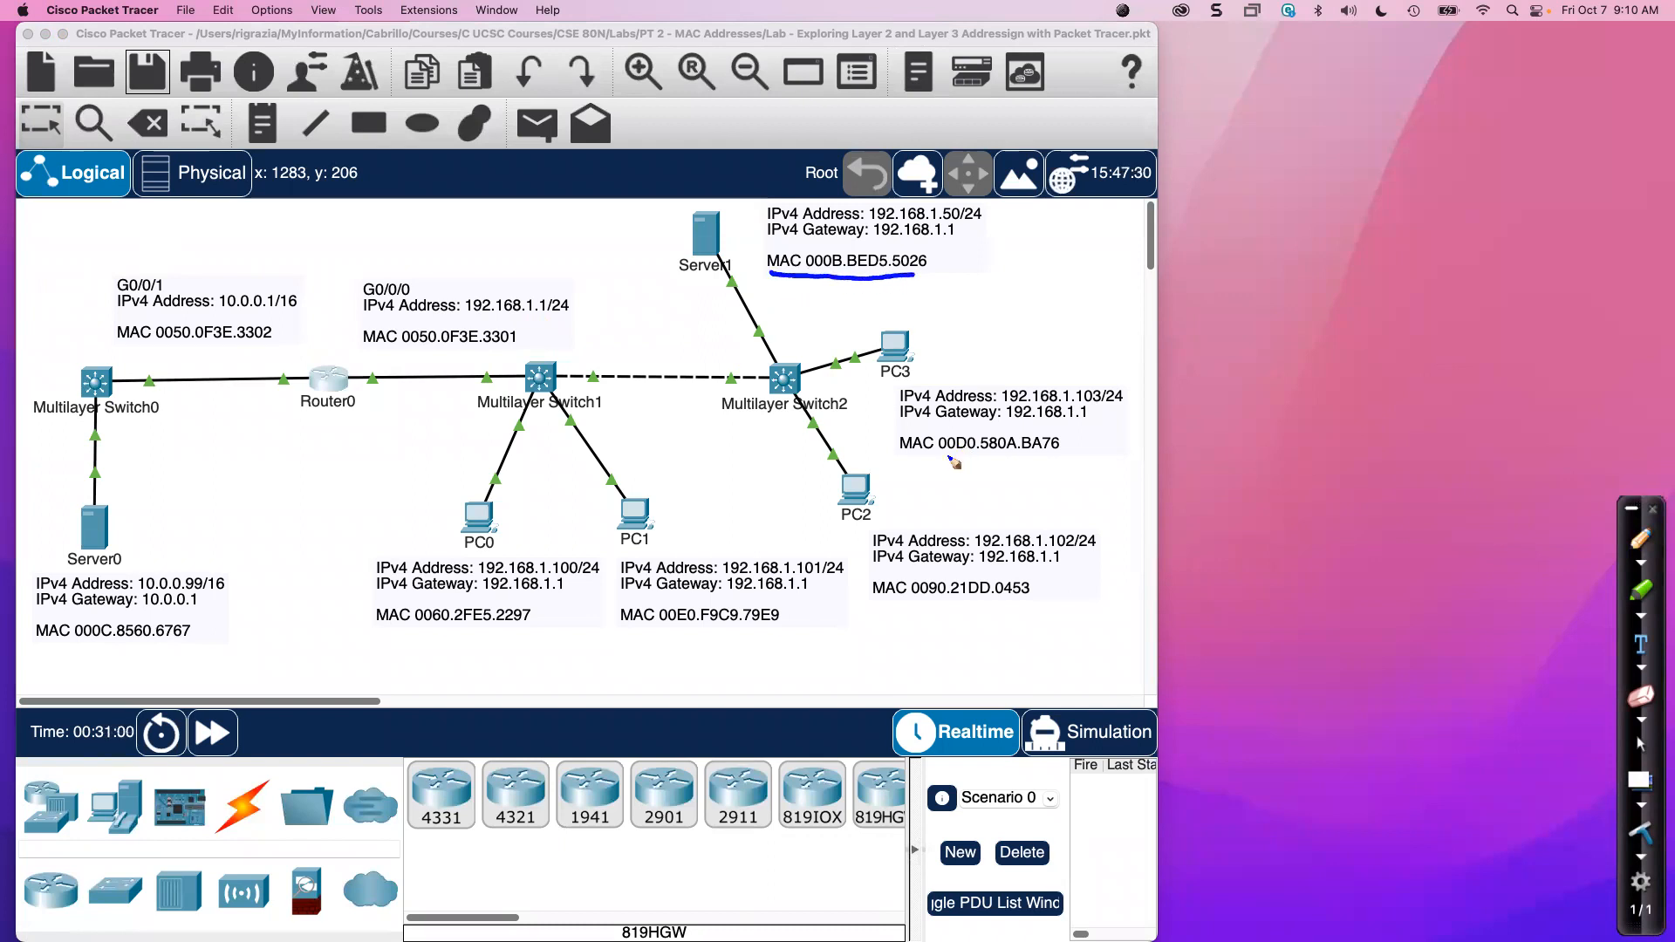
{"action": "left_click_drag", "start_coordinate": [912, 455], "coordinate": [1050, 454]}
{"action": "left_click_drag", "start_coordinate": [876, 603], "coordinate": [1035, 608]}
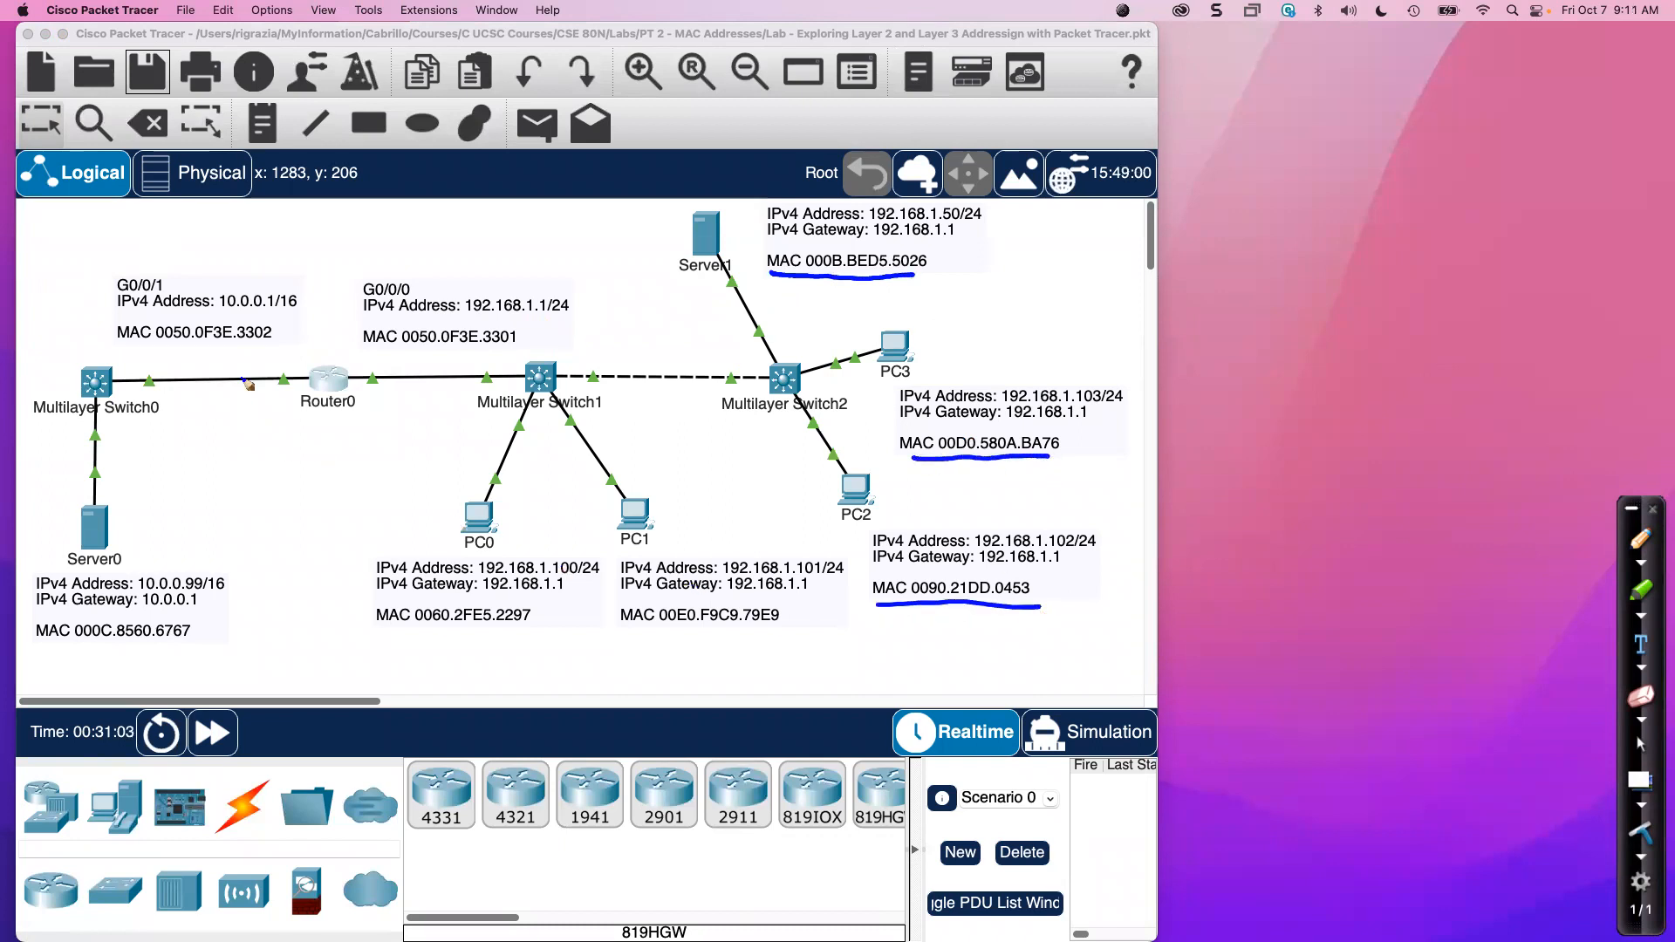
{"action": "left_click_drag", "start_coordinate": [122, 342], "coordinate": [247, 341]}
{"action": "left_click", "coordinate": [376, 346]}
{"action": "left_click_drag", "start_coordinate": [401, 349], "coordinate": [493, 351]}
{"action": "left_click_drag", "start_coordinate": [380, 634], "coordinate": [518, 630]}
{"action": "left_click_drag", "start_coordinate": [630, 635], "coordinate": [777, 631]}
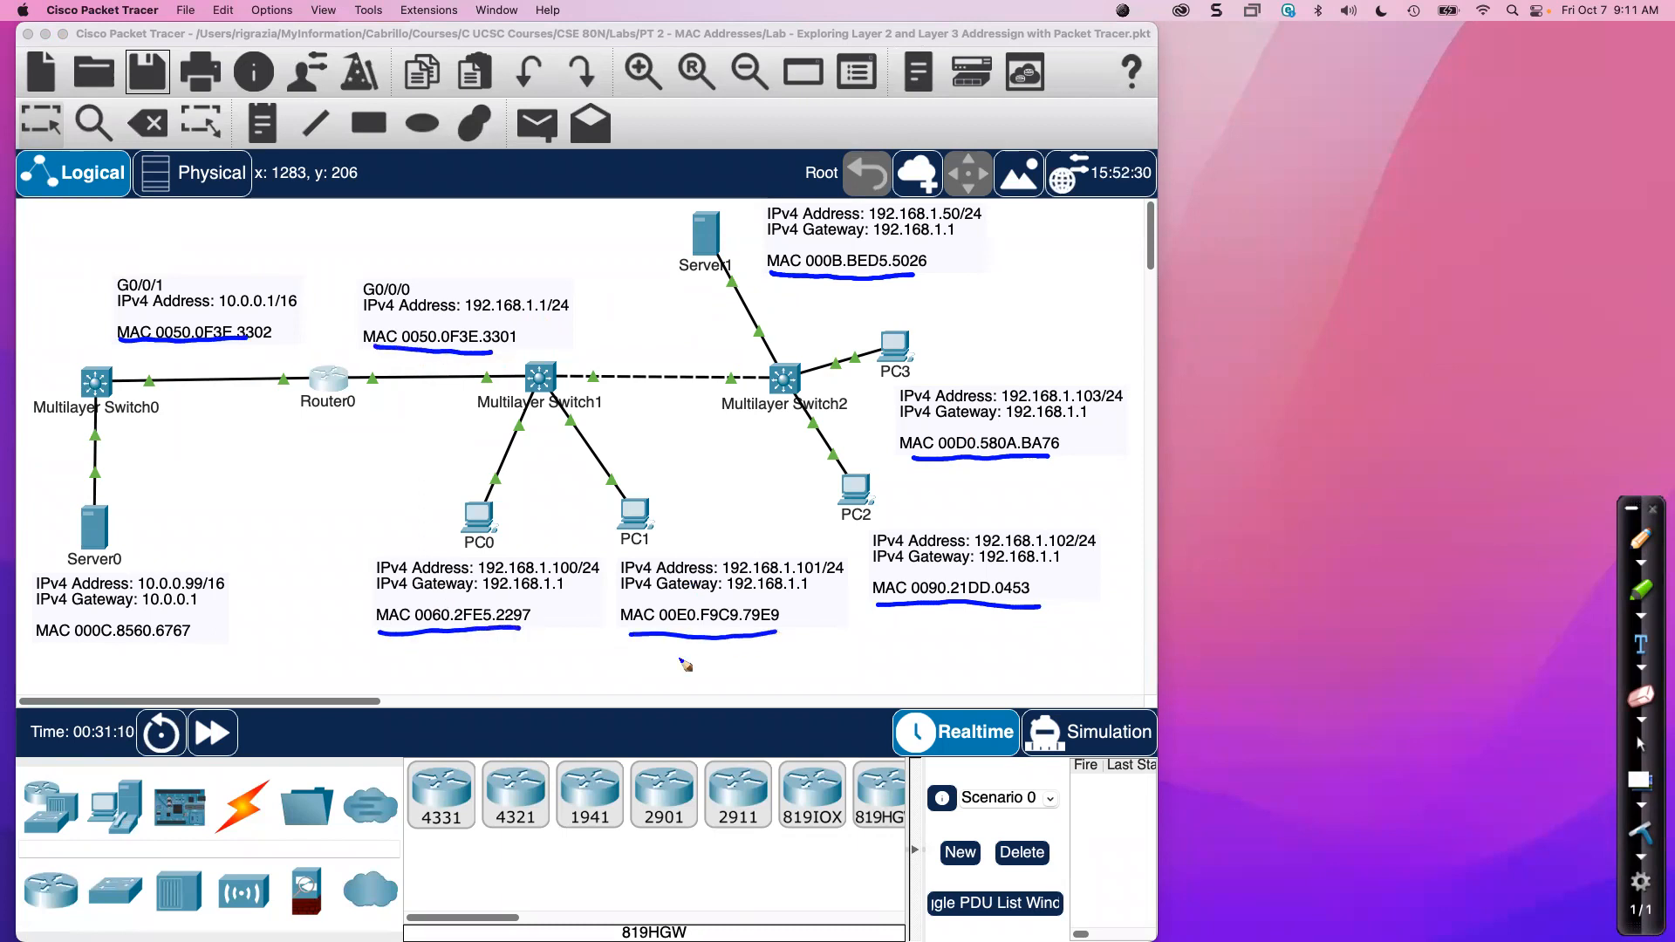
{"action": "left_click_drag", "start_coordinate": [48, 649], "coordinate": [186, 646]}
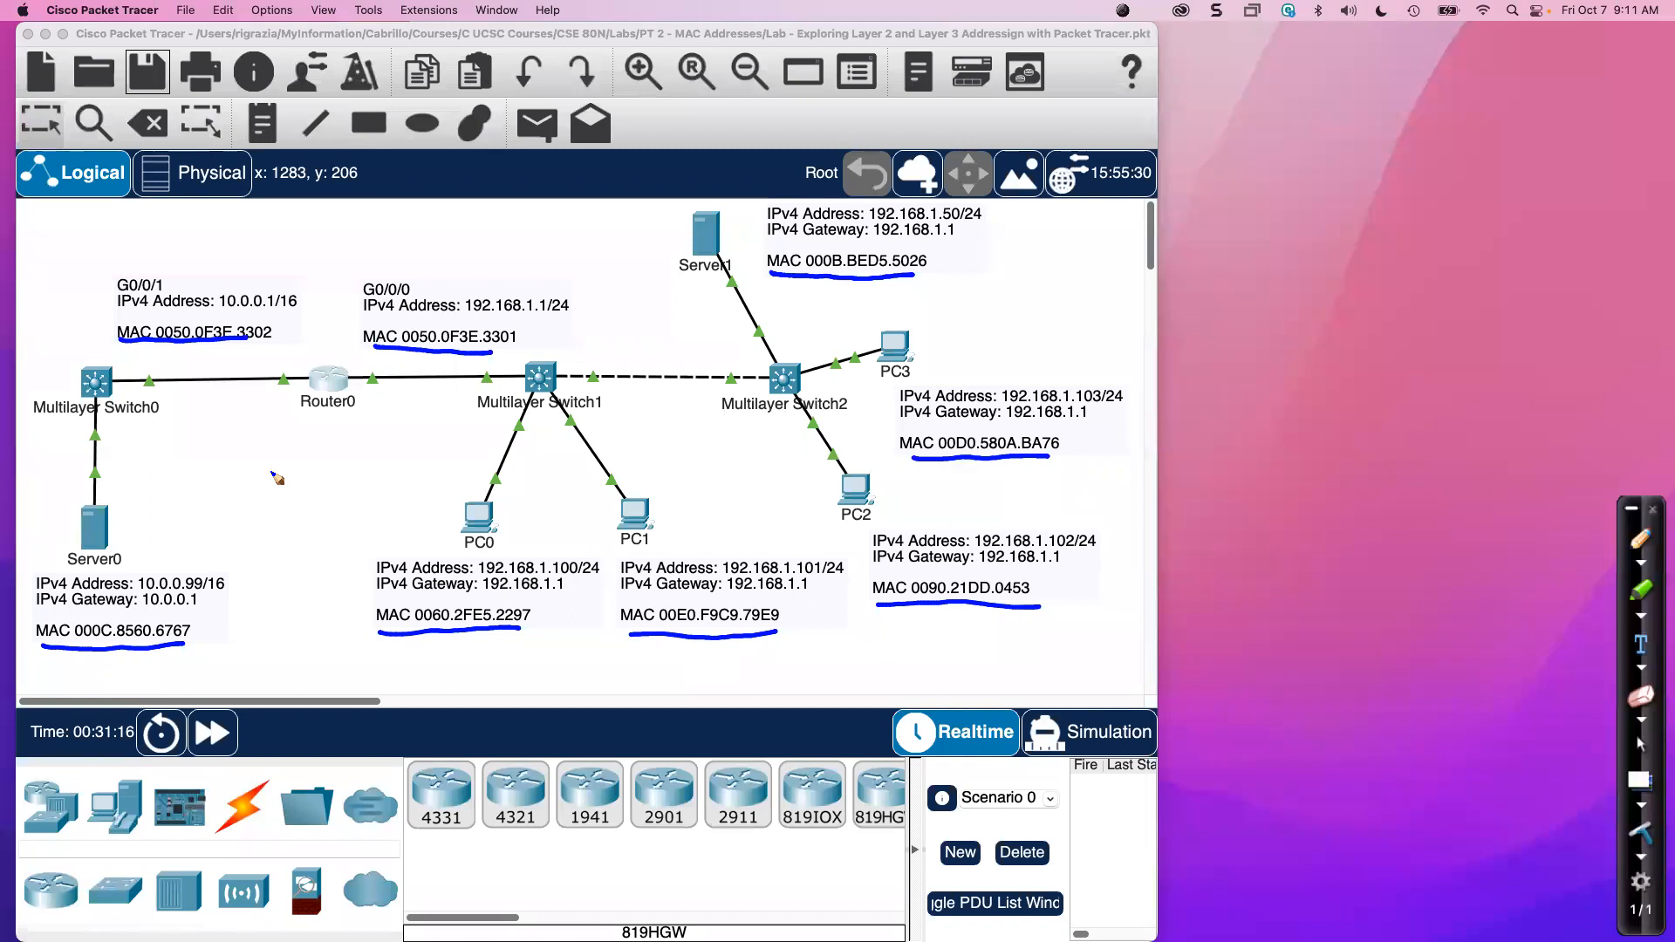
{"action": "left_click_drag", "start_coordinate": [329, 207], "coordinate": [350, 677]}
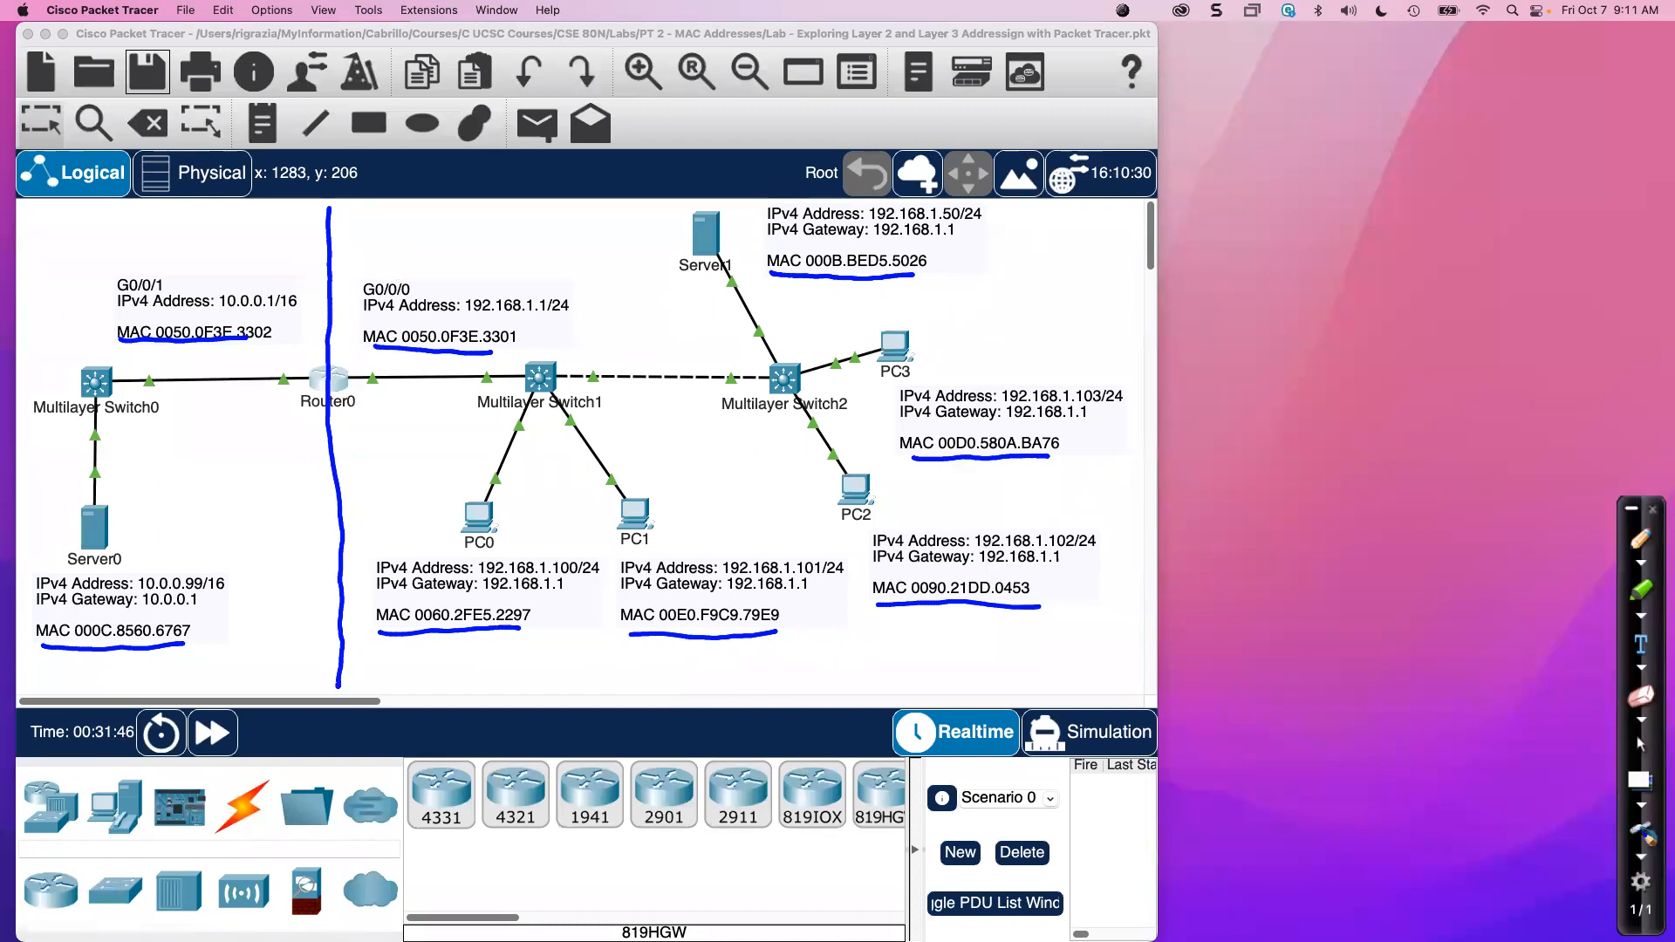
Set the pen color to red and underline the IPv4 addresses with their /24 prefixes on Server1, PC3, PC2, PC1, PC0 and G0/0/0.
{"action": "left_click", "coordinate": [1640, 563]}
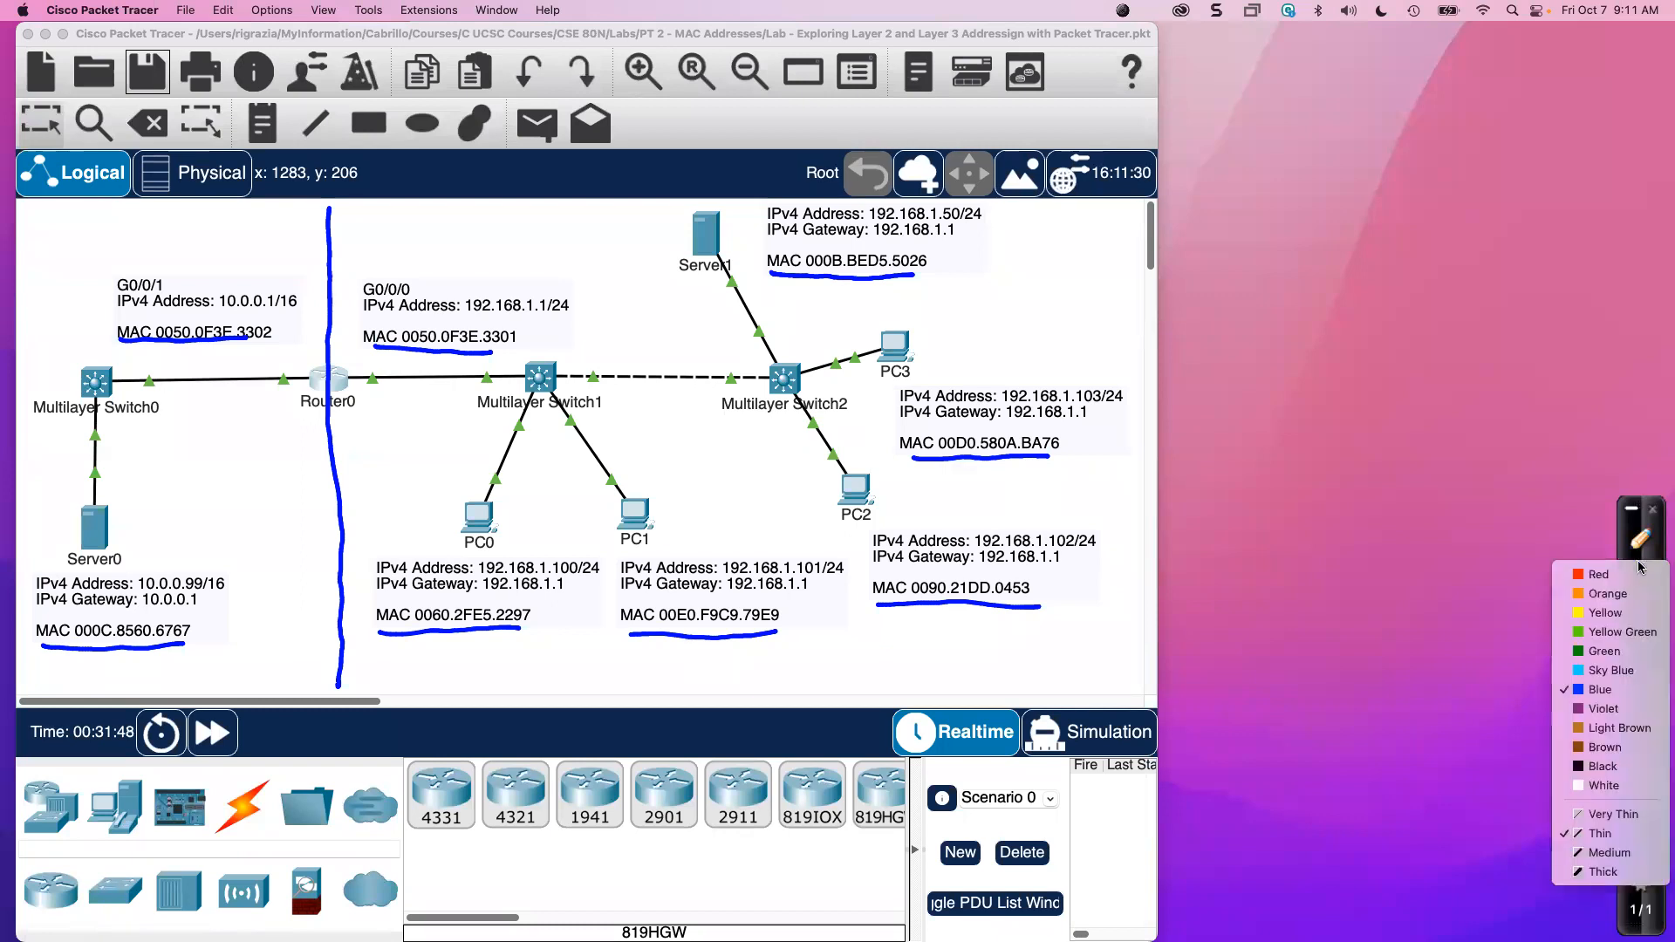
{"action": "left_click", "coordinate": [1595, 573]}
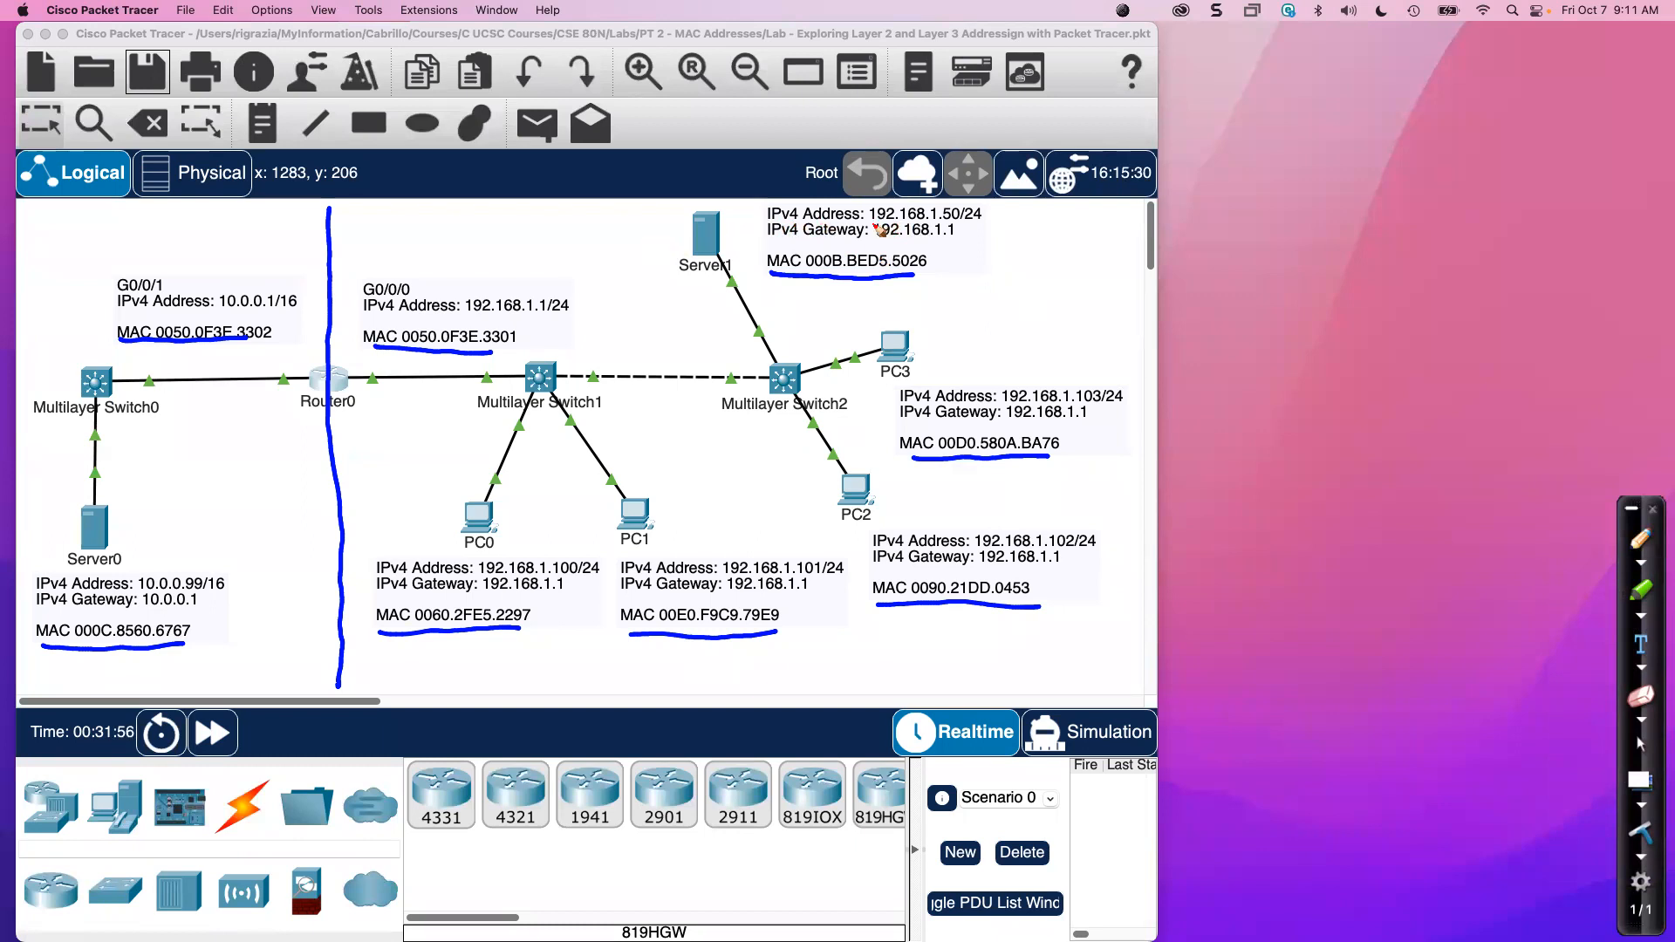
{"action": "left_click_drag", "start_coordinate": [870, 222], "coordinate": [984, 227]}
{"action": "left_click_drag", "start_coordinate": [1001, 407], "coordinate": [1117, 406]}
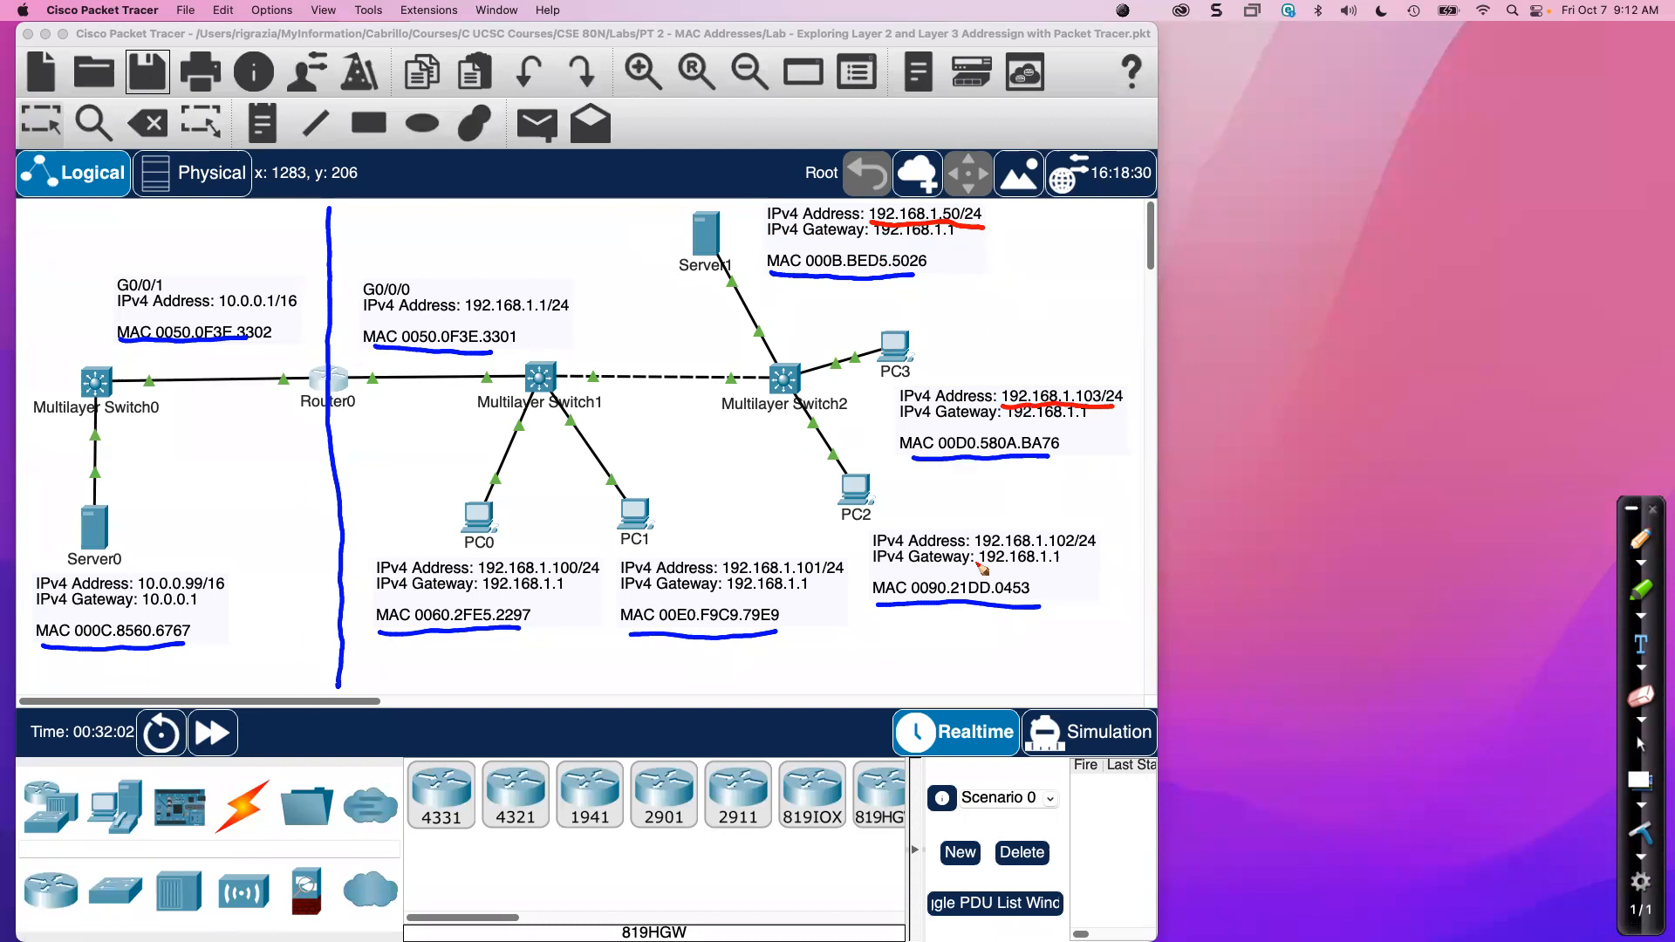
{"action": "left_click_drag", "start_coordinate": [977, 552], "coordinate": [1093, 547]}
{"action": "left_click_drag", "start_coordinate": [727, 578], "coordinate": [842, 571]}
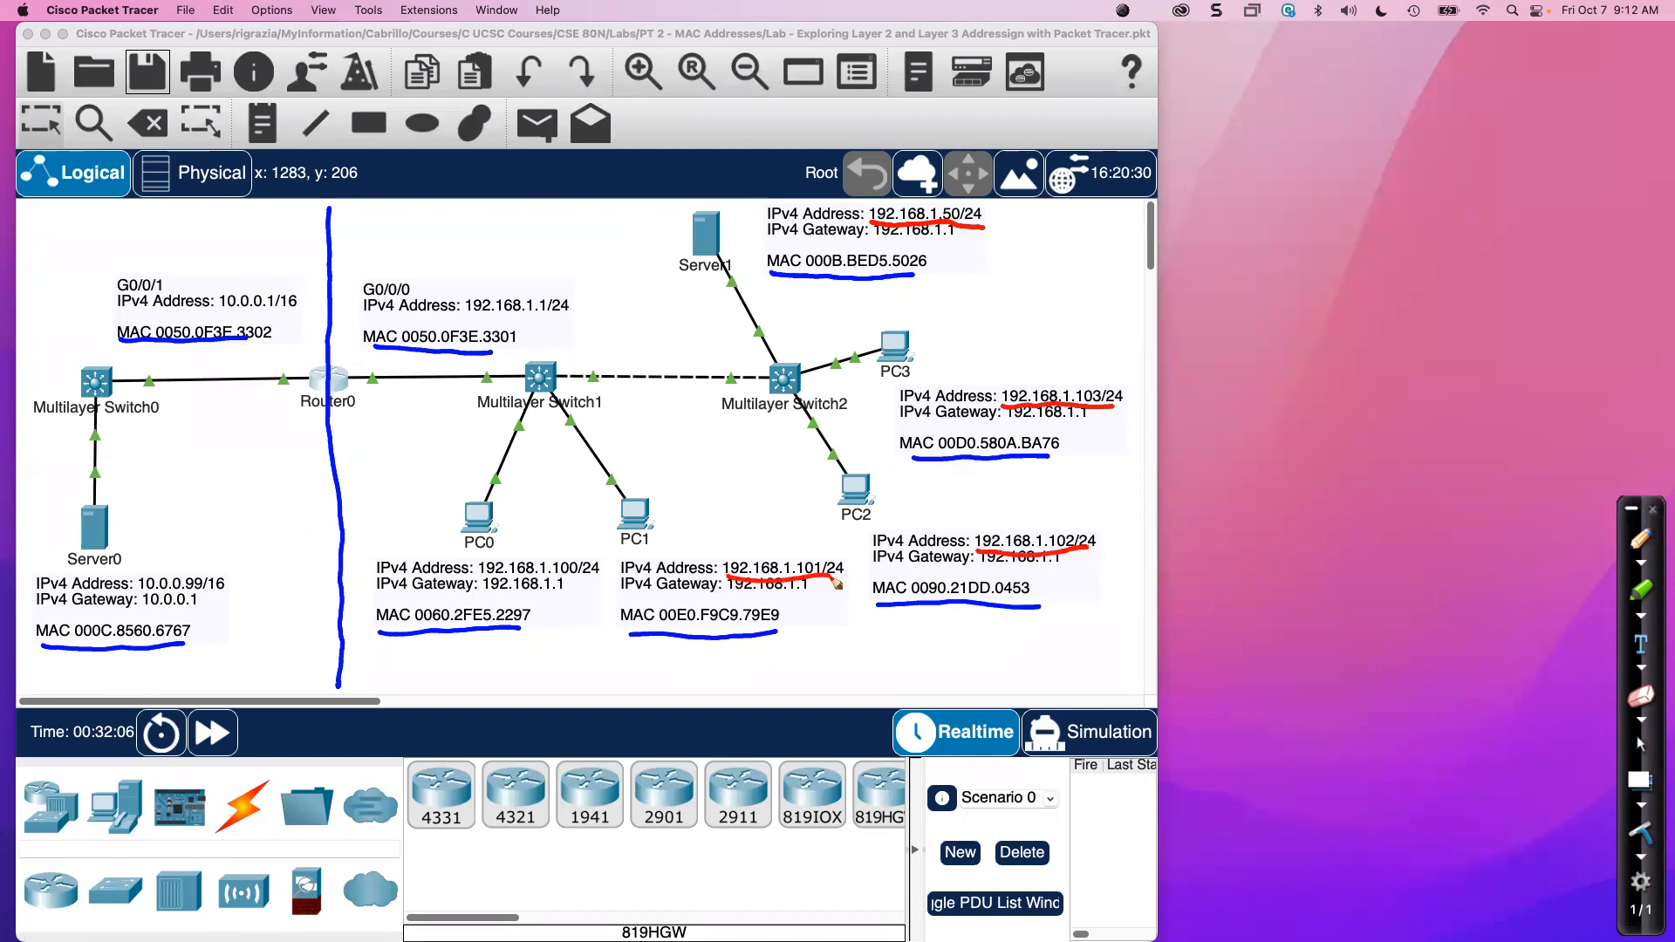
{"action": "left_click_drag", "start_coordinate": [490, 583], "coordinate": [593, 575]}
{"action": "left_click_drag", "start_coordinate": [460, 321], "coordinate": [568, 321]}
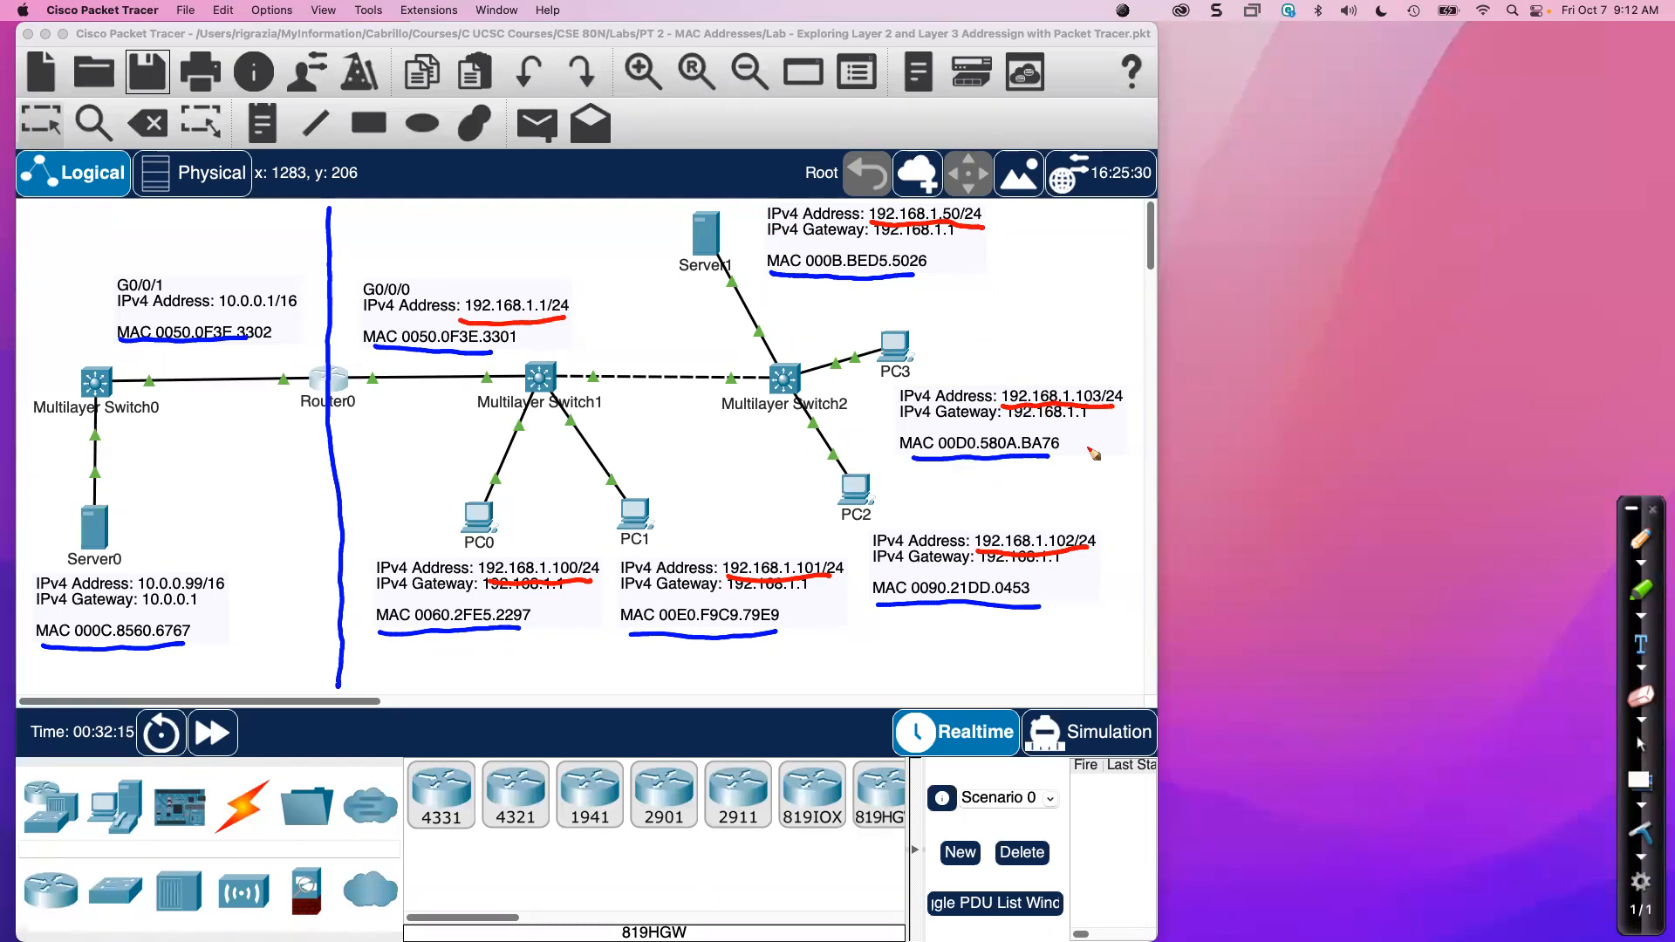
Handwrite "/24=255.255.255.0" in red above the G0/0/0 label.
{"action": "mouse_move", "coordinate": [390, 231]}
{"action": "left_mouse_down"}
{"action": "mouse_move", "coordinate": [410, 209]}
{"action": "mouse_move", "coordinate": [451, 235]}
{"action": "left_mouse_up"}
{"action": "mouse_move", "coordinate": [469, 223]}
{"action": "left_mouse_down"}
{"action": "mouse_move", "coordinate": [491, 233]}
{"action": "mouse_move", "coordinate": [507, 213]}
{"action": "mouse_move", "coordinate": [506, 232]}
{"action": "mouse_move", "coordinate": [525, 218]}
{"action": "mouse_move", "coordinate": [524, 234]}
{"action": "mouse_move", "coordinate": [573, 234]}
{"action": "left_mouse_up"}
{"action": "left_click", "coordinate": [540, 232]}
{"action": "mouse_move", "coordinate": [595, 209]}
{"action": "left_mouse_down"}
{"action": "mouse_move", "coordinate": [590, 233]}
{"action": "mouse_move", "coordinate": [639, 218]}
{"action": "mouse_move", "coordinate": [679, 230]}
{"action": "mouse_move", "coordinate": [685, 210]}
{"action": "left_mouse_up"}
{"action": "left_click", "coordinate": [607, 229]}
{"action": "left_click", "coordinate": [664, 228]}
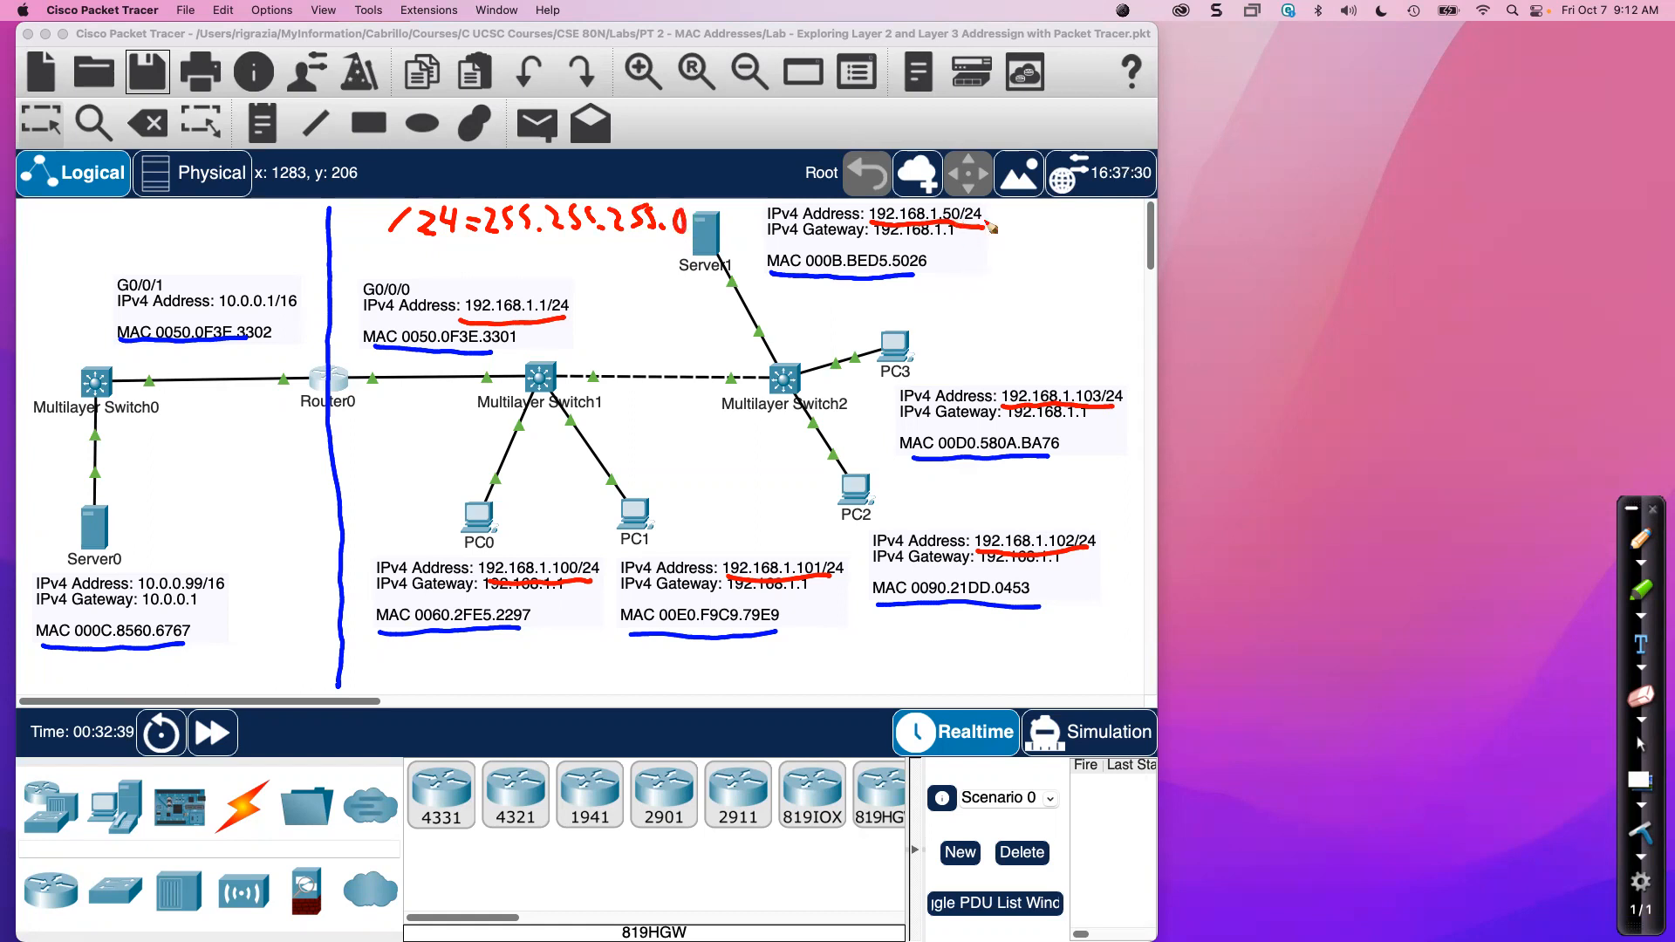
Circle the /24 prefix in the labels of Server1, PC3, PC2, G0/0/0, PC0 and PC1.
{"action": "mouse_move", "coordinate": [977, 201]}
{"action": "left_mouse_down"}
{"action": "mouse_move", "coordinate": [953, 218]}
{"action": "mouse_move", "coordinate": [982, 229]}
{"action": "mouse_move", "coordinate": [985, 205]}
{"action": "left_mouse_up"}
{"action": "mouse_move", "coordinate": [1119, 389]}
{"action": "left_mouse_down"}
{"action": "mouse_move", "coordinate": [1100, 384]}
{"action": "mouse_move", "coordinate": [1107, 414]}
{"action": "mouse_move", "coordinate": [1123, 394]}
{"action": "left_mouse_up"}
{"action": "mouse_move", "coordinate": [1095, 530]}
{"action": "left_mouse_down"}
{"action": "mouse_move", "coordinate": [1079, 549]}
{"action": "mouse_move", "coordinate": [1101, 519]}
{"action": "left_mouse_up"}
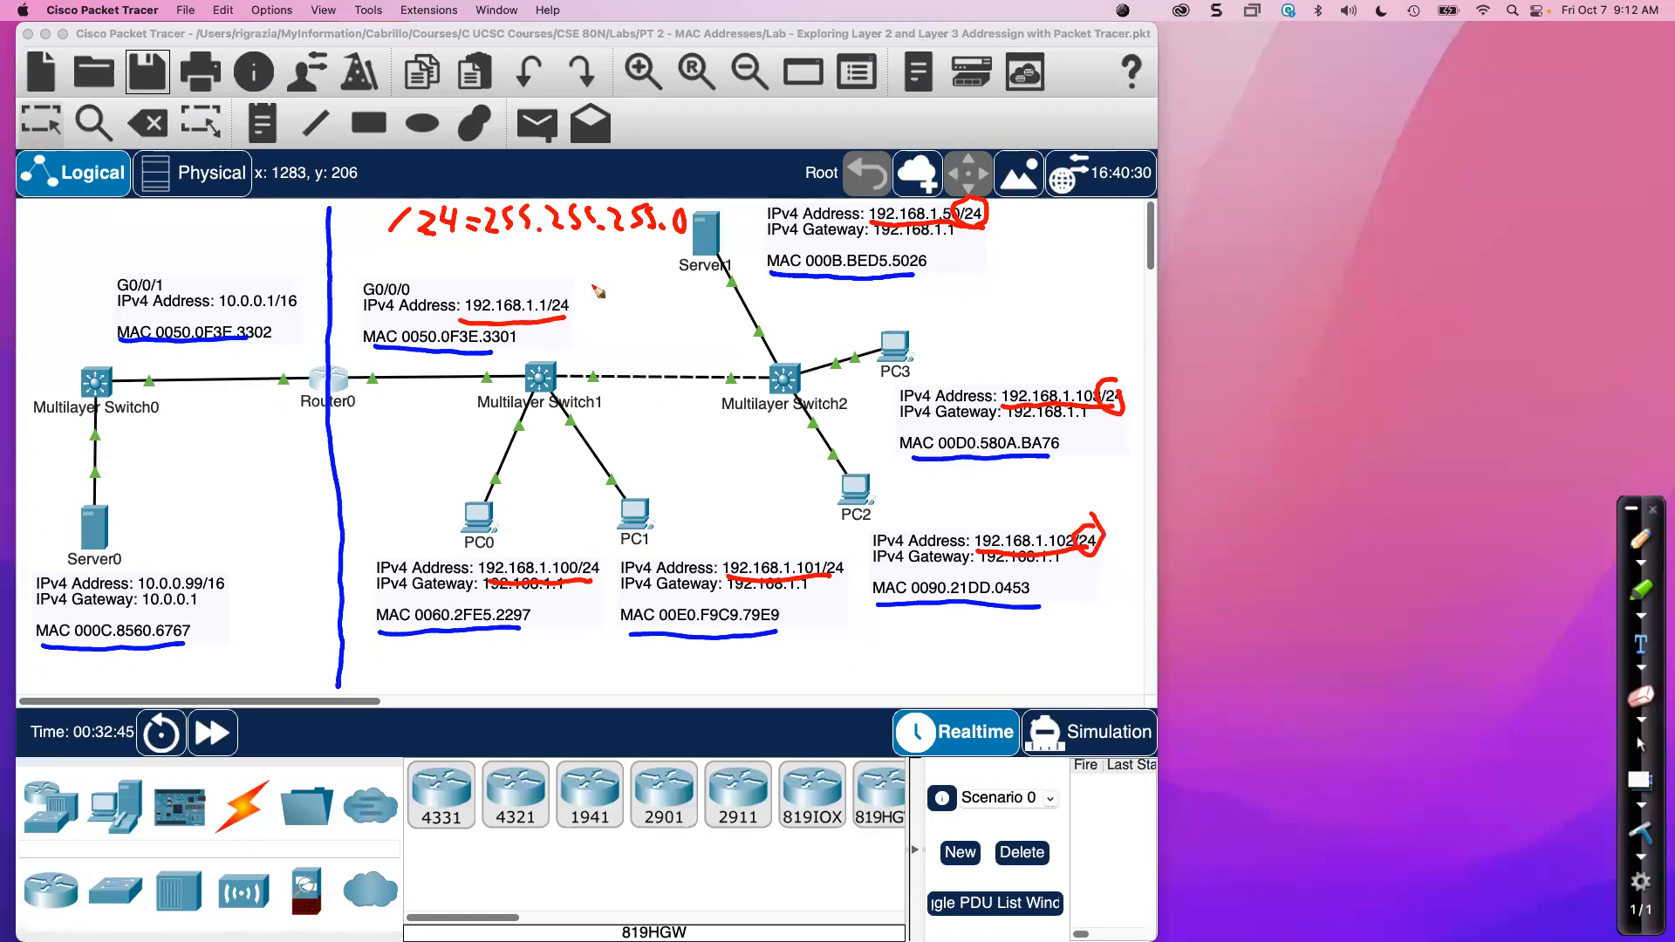
{"action": "mouse_move", "coordinate": [565, 296]}
{"action": "left_mouse_down"}
{"action": "mouse_move", "coordinate": [550, 325]}
{"action": "mouse_move", "coordinate": [584, 301]}
{"action": "mouse_move", "coordinate": [565, 287]}
{"action": "left_mouse_up"}
{"action": "mouse_move", "coordinate": [600, 556]}
{"action": "left_mouse_down"}
{"action": "mouse_move", "coordinate": [580, 587]}
{"action": "mouse_move", "coordinate": [611, 555]}
{"action": "mouse_move", "coordinate": [577, 548]}
{"action": "left_mouse_up"}
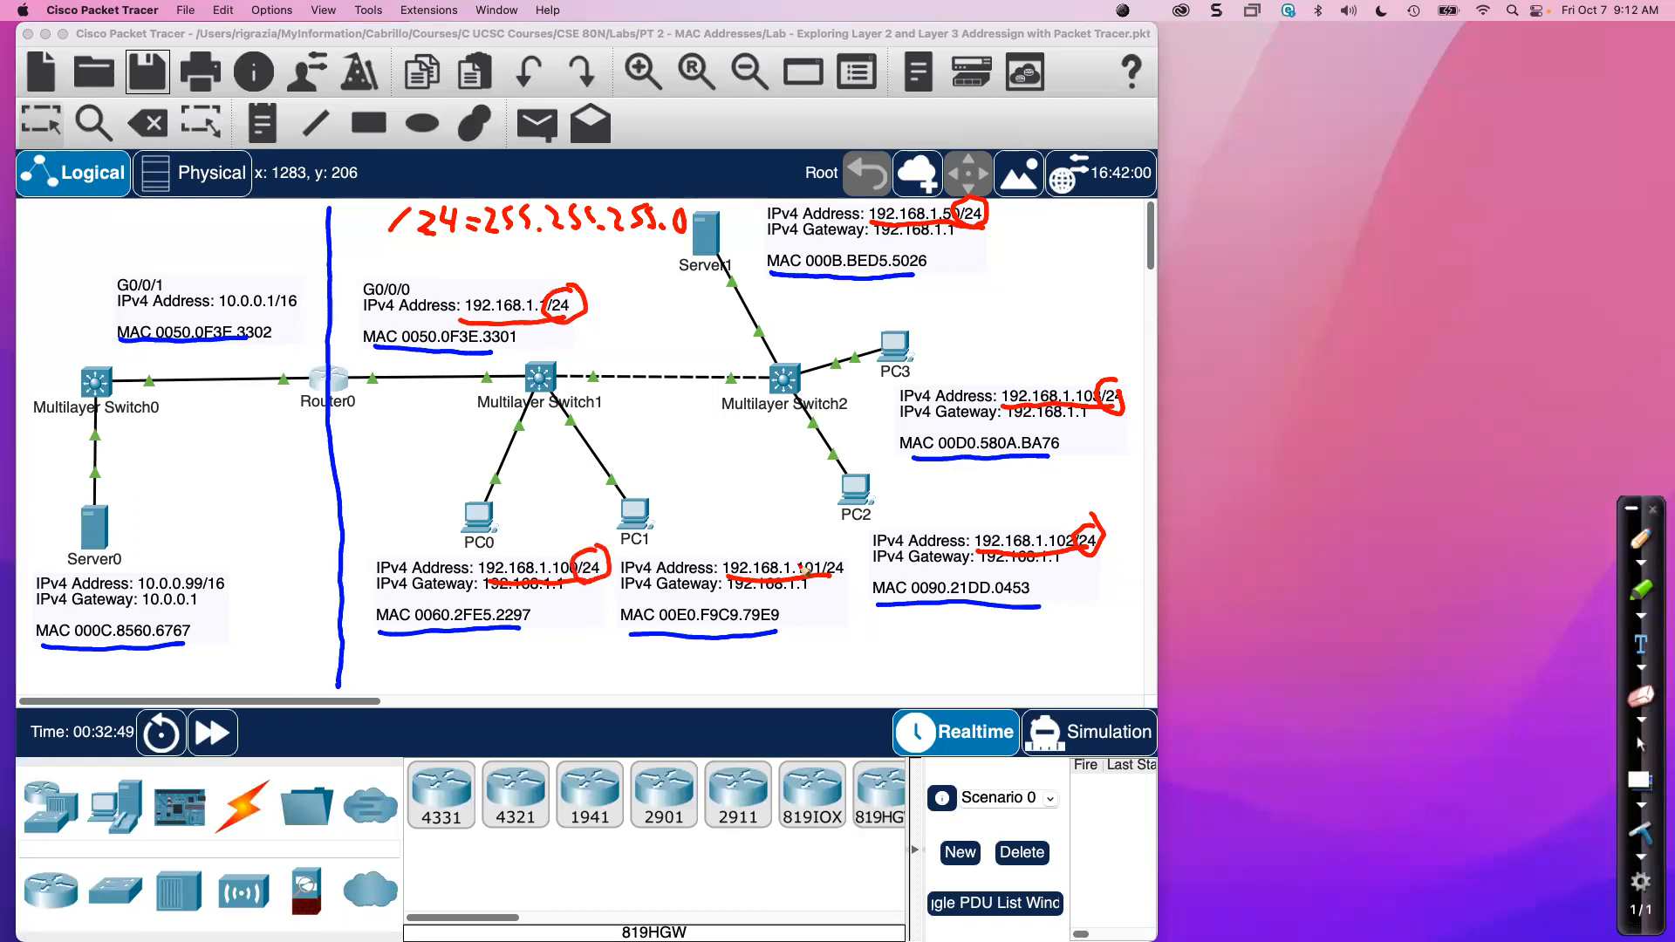
{"action": "mouse_move", "coordinate": [844, 554]}
{"action": "left_mouse_down"}
{"action": "mouse_move", "coordinate": [820, 583]}
{"action": "mouse_move", "coordinate": [864, 577]}
{"action": "mouse_move", "coordinate": [842, 549]}
{"action": "left_mouse_up"}
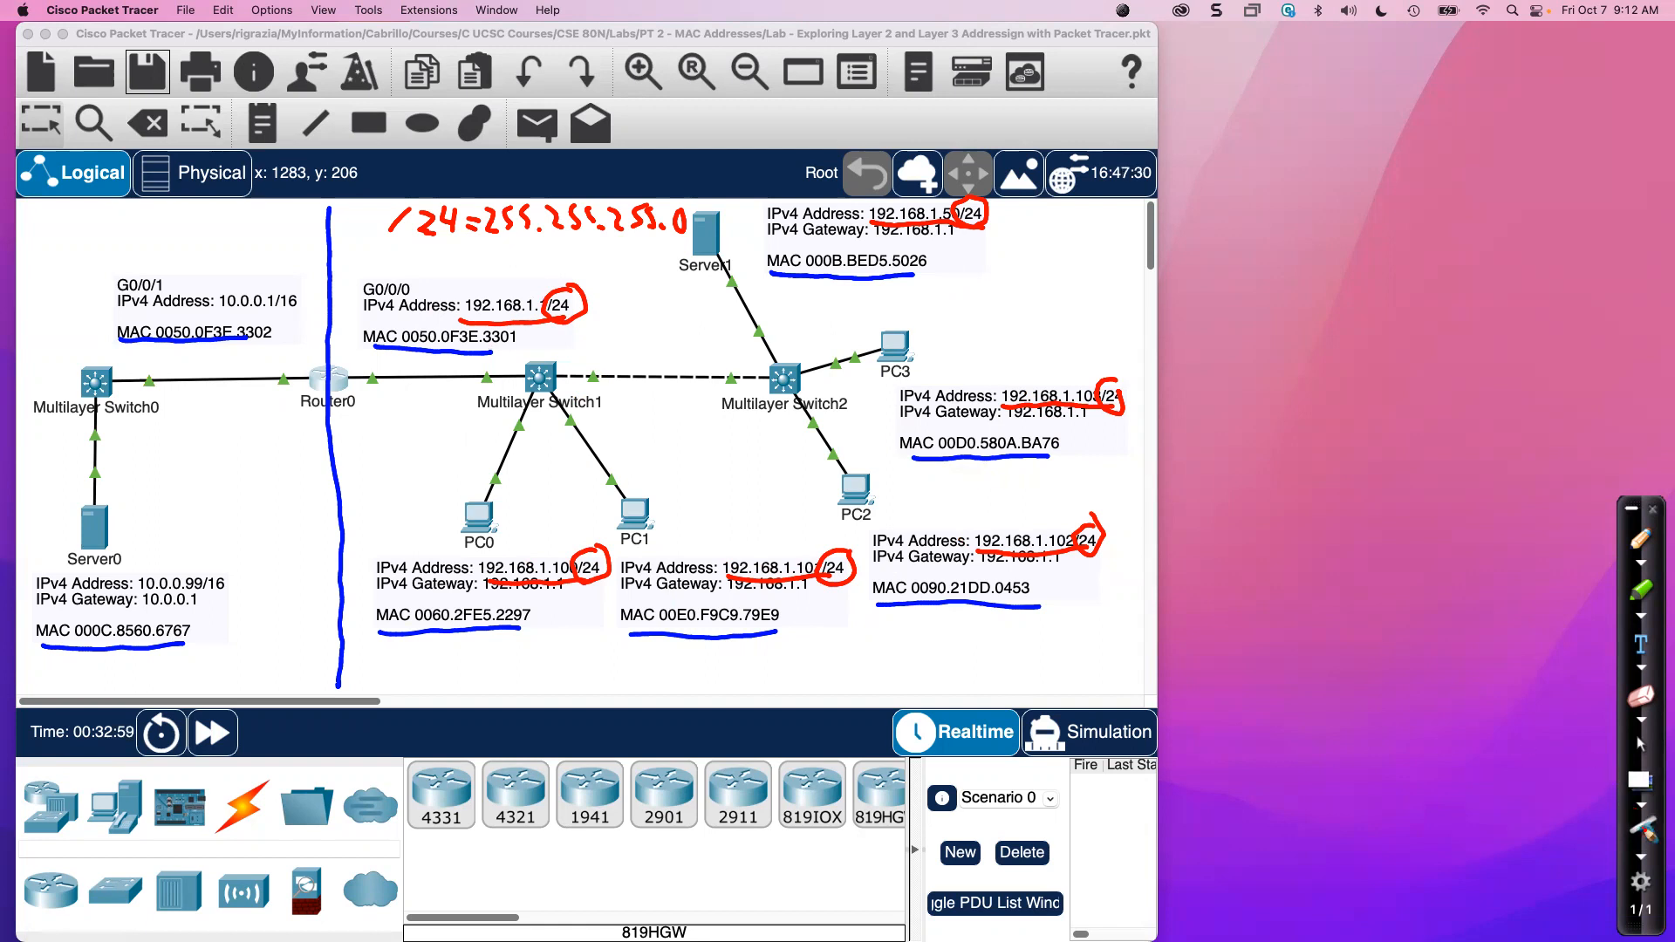
Clear all annotations, underline the 192.168.1.x addresses without their prefixes, and bracket the network portion of G0/0/0's address.
{"action": "left_click", "coordinate": [1642, 831]}
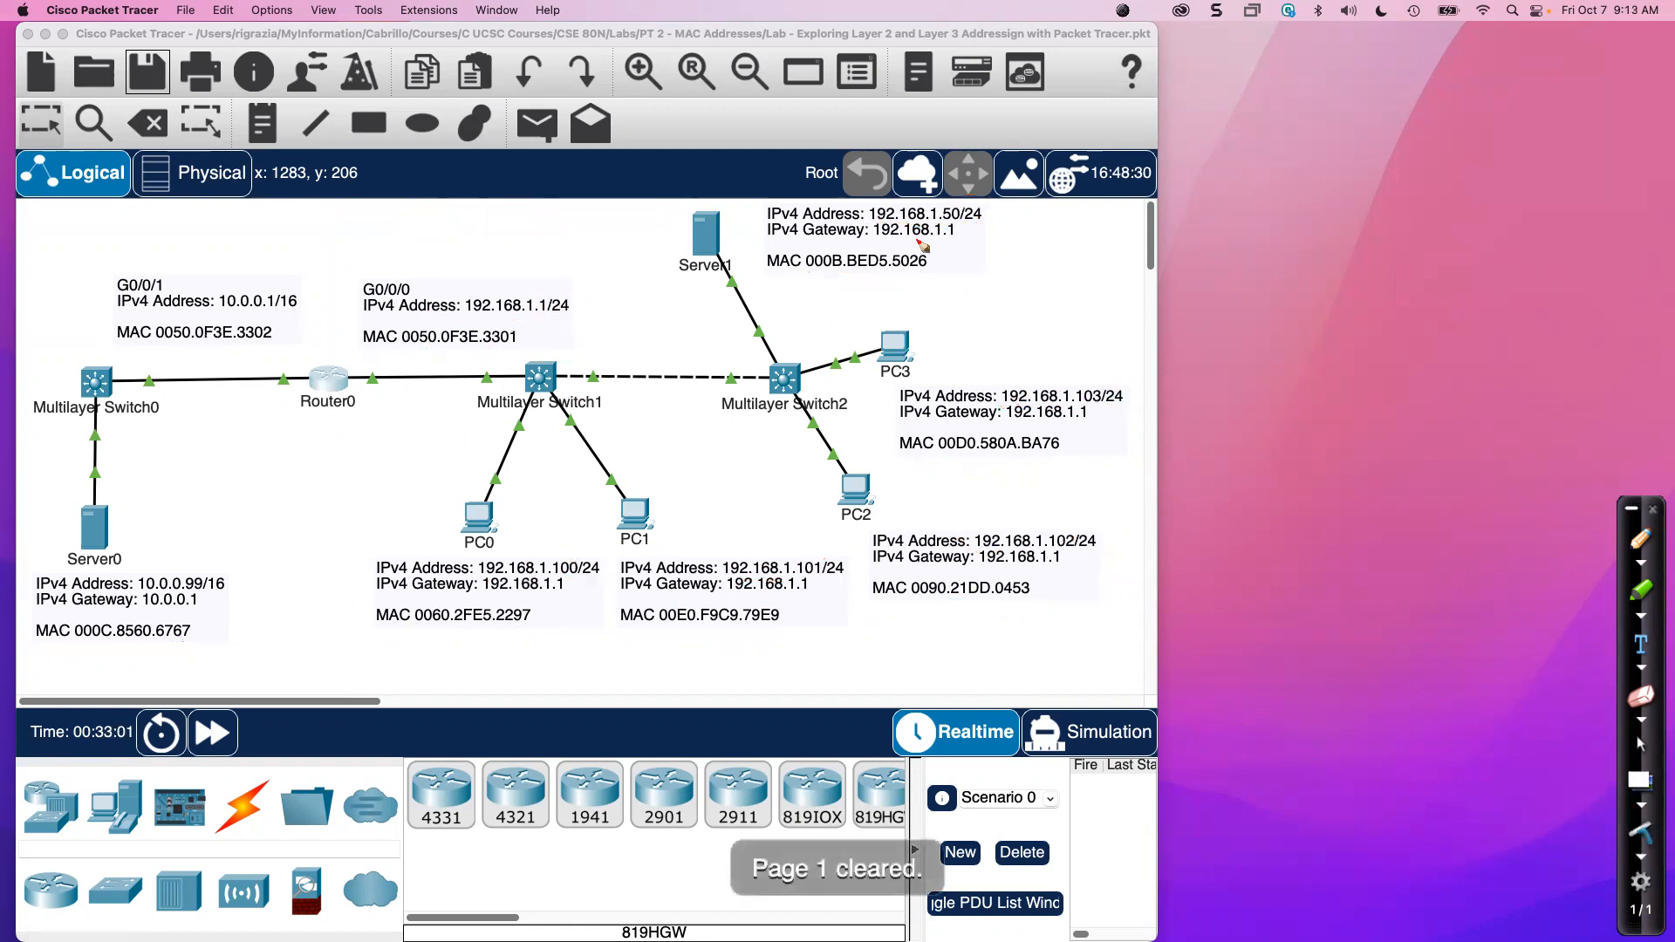
{"action": "left_click_drag", "start_coordinate": [867, 225], "coordinate": [962, 221]}
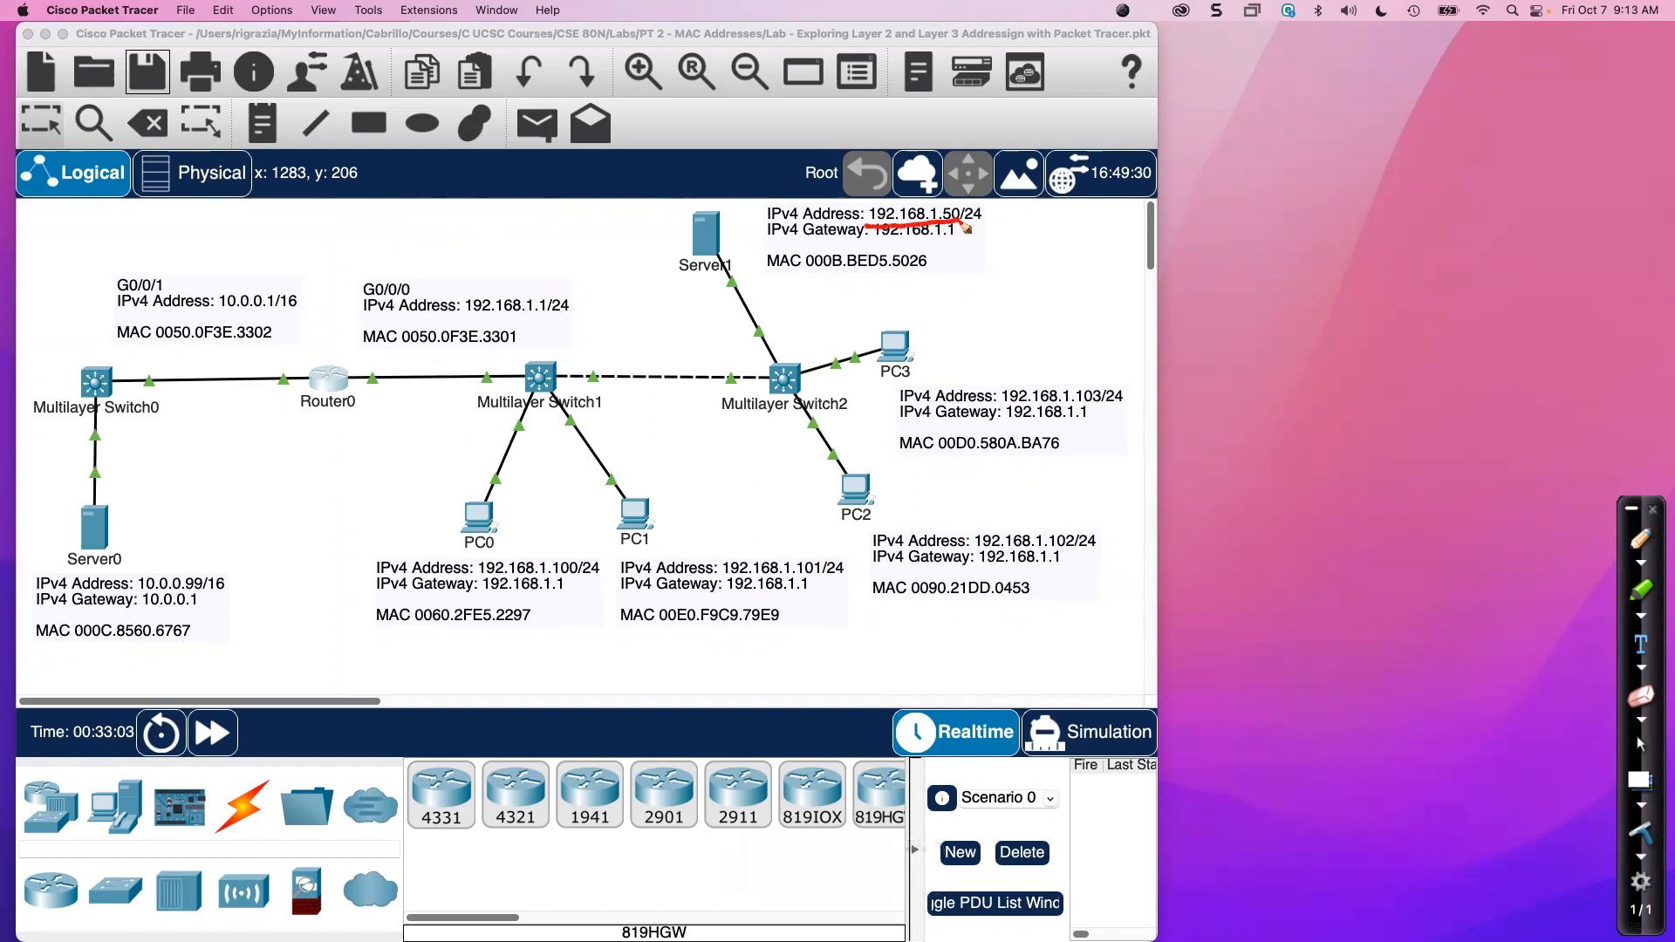
{"action": "left_click_drag", "start_coordinate": [1005, 407], "coordinate": [1093, 403]}
{"action": "left_click_drag", "start_coordinate": [981, 552], "coordinate": [1068, 552]}
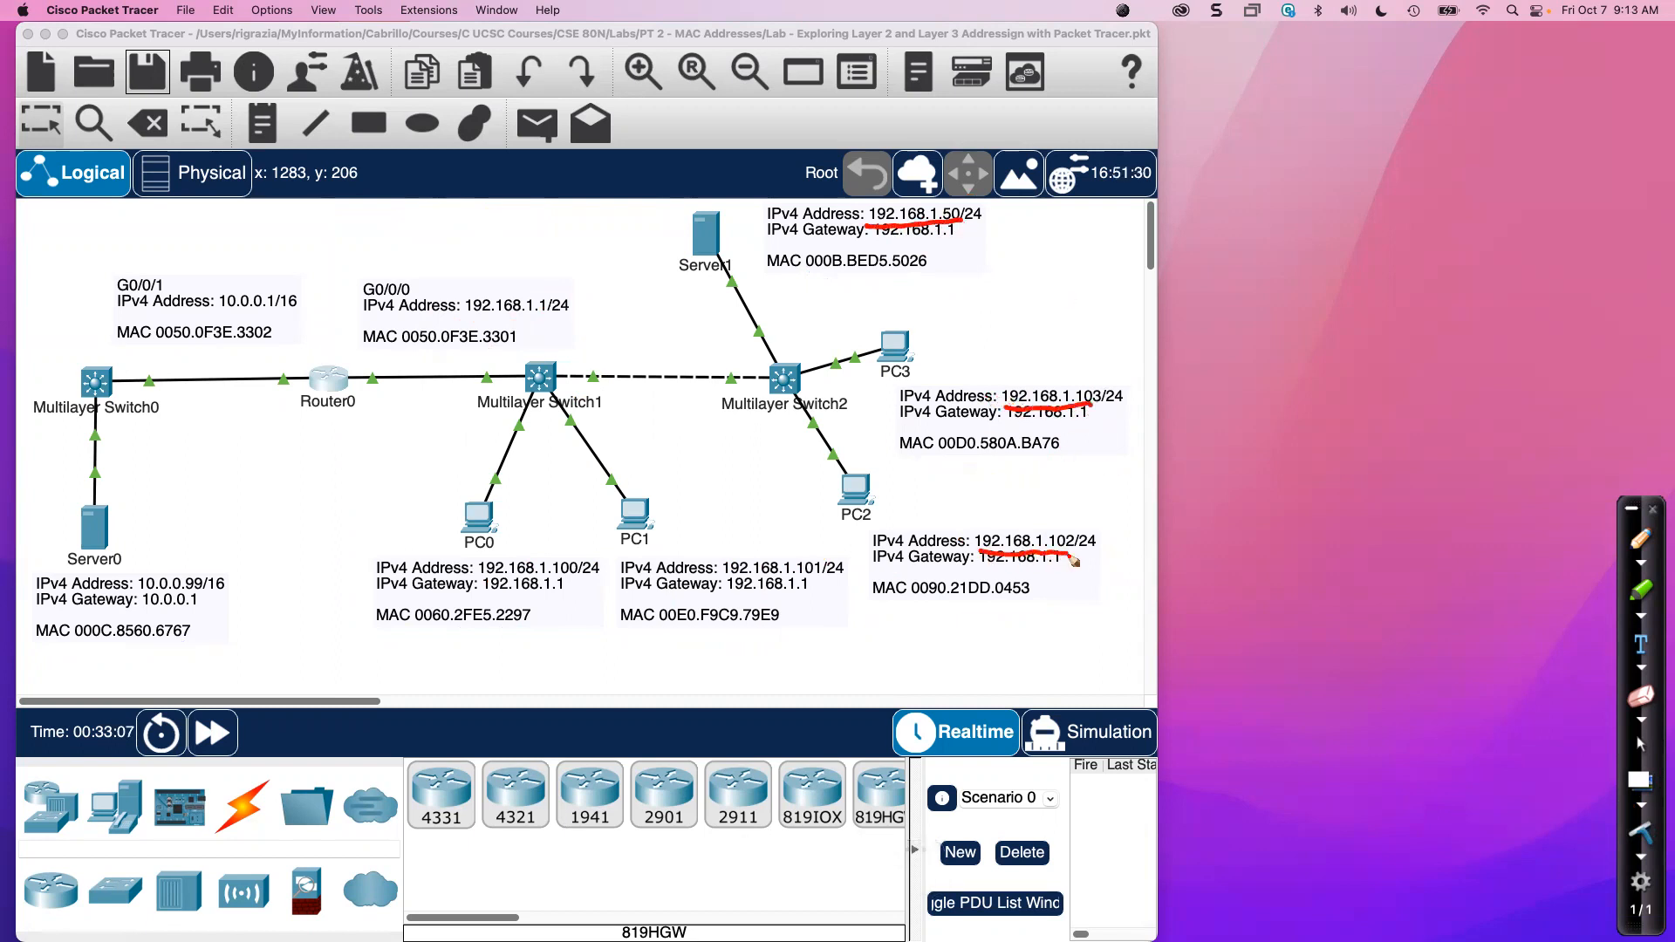
{"action": "left_click_drag", "start_coordinate": [731, 585], "coordinate": [827, 587]}
{"action": "left_click_drag", "start_coordinate": [485, 579], "coordinate": [583, 576]}
{"action": "mouse_move", "coordinate": [460, 315]}
{"action": "left_mouse_down"}
{"action": "mouse_move", "coordinate": [545, 322]}
{"action": "mouse_move", "coordinate": [489, 271]}
{"action": "mouse_move", "coordinate": [537, 280]}
{"action": "mouse_move", "coordinate": [541, 300]}
{"action": "left_mouse_up"}
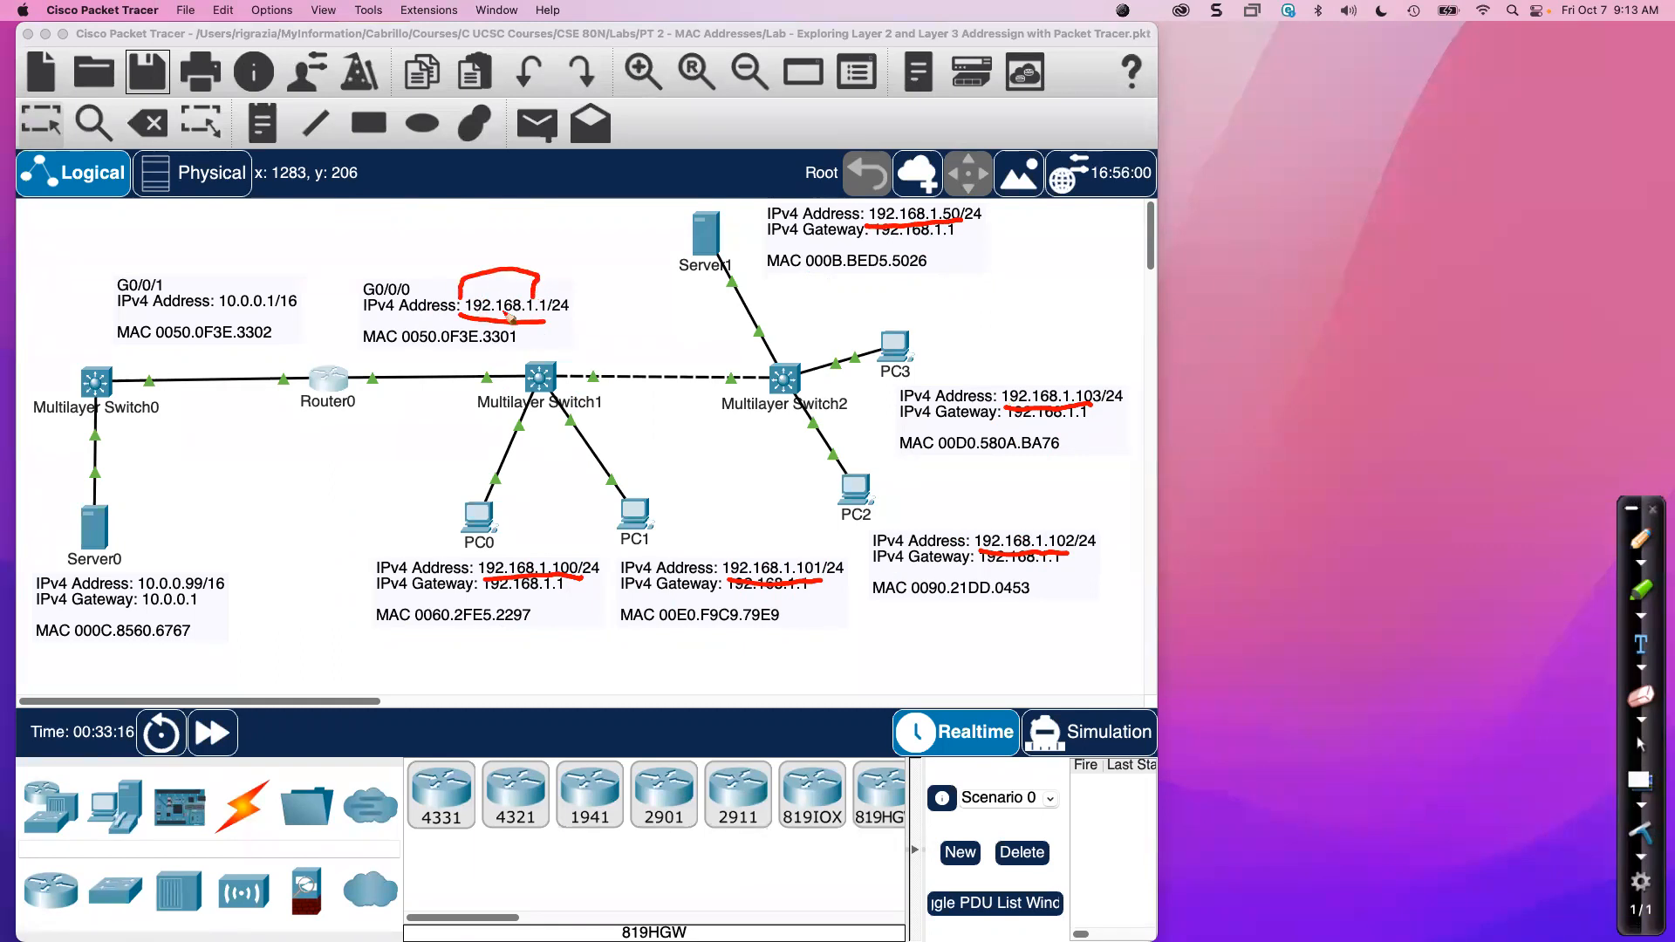
Draw brackets above the 192.168.1 network portion of the PC0, PC1, PC2, PC3 and Server1 addresses.
{"action": "left_click_drag", "start_coordinate": [481, 555], "coordinate": [542, 553]}
{"action": "mouse_move", "coordinate": [724, 558]}
{"action": "left_mouse_down"}
{"action": "mouse_move", "coordinate": [734, 541]}
{"action": "mouse_move", "coordinate": [792, 555]}
{"action": "left_mouse_up"}
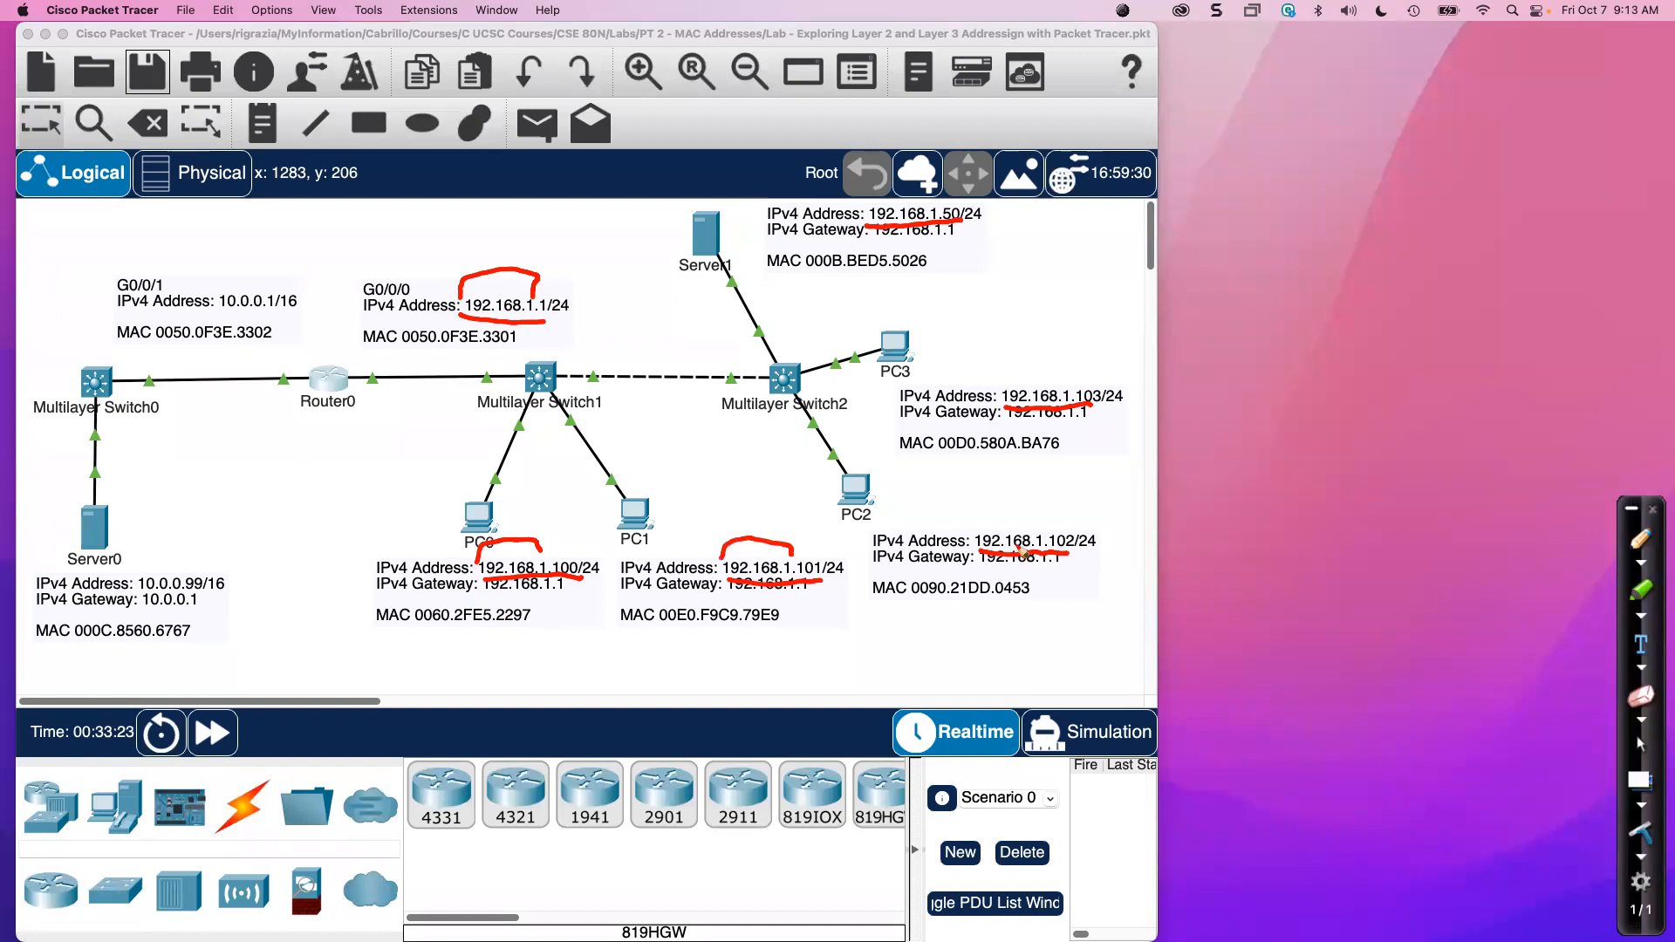
{"action": "left_click_drag", "start_coordinate": [979, 536], "coordinate": [996, 521]}
{"action": "mouse_move", "coordinate": [1004, 384]}
{"action": "left_mouse_down"}
{"action": "mouse_move", "coordinate": [1043, 363]}
{"action": "mouse_move", "coordinate": [1072, 385]}
{"action": "left_mouse_up"}
{"action": "mouse_move", "coordinate": [867, 209]}
{"action": "left_mouse_down"}
{"action": "mouse_move", "coordinate": [885, 185]}
{"action": "mouse_move", "coordinate": [942, 200]}
{"action": "left_mouse_up"}
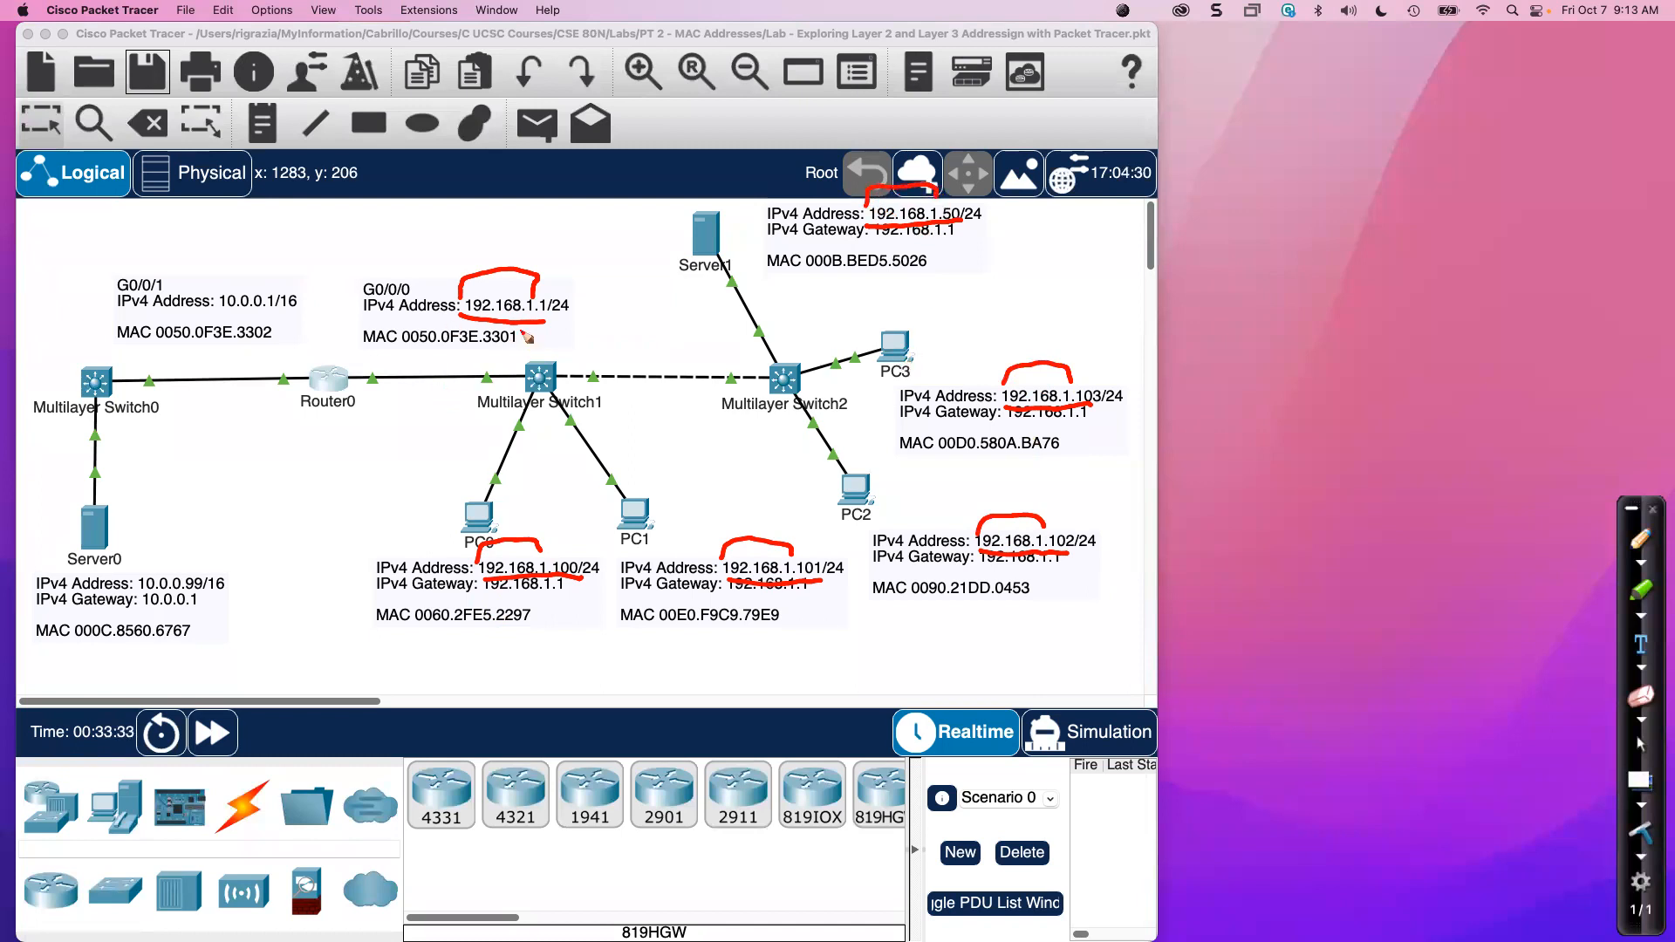
Circle the host portion of the IPv4 addresses of G0/0/0, PC0, PC1, PC2, PC3 and Server1.
{"action": "left_click_drag", "start_coordinate": [548, 300], "coordinate": [532, 321]}
{"action": "mouse_move", "coordinate": [581, 558]}
{"action": "left_mouse_down"}
{"action": "mouse_move", "coordinate": [546, 563]}
{"action": "mouse_move", "coordinate": [554, 583]}
{"action": "mouse_move", "coordinate": [577, 585]}
{"action": "mouse_move", "coordinate": [586, 558]}
{"action": "left_mouse_up"}
{"action": "mouse_move", "coordinate": [820, 563]}
{"action": "left_mouse_down"}
{"action": "mouse_move", "coordinate": [803, 555]}
{"action": "mouse_move", "coordinate": [792, 579]}
{"action": "mouse_move", "coordinate": [815, 588]}
{"action": "mouse_move", "coordinate": [827, 564]}
{"action": "left_mouse_up"}
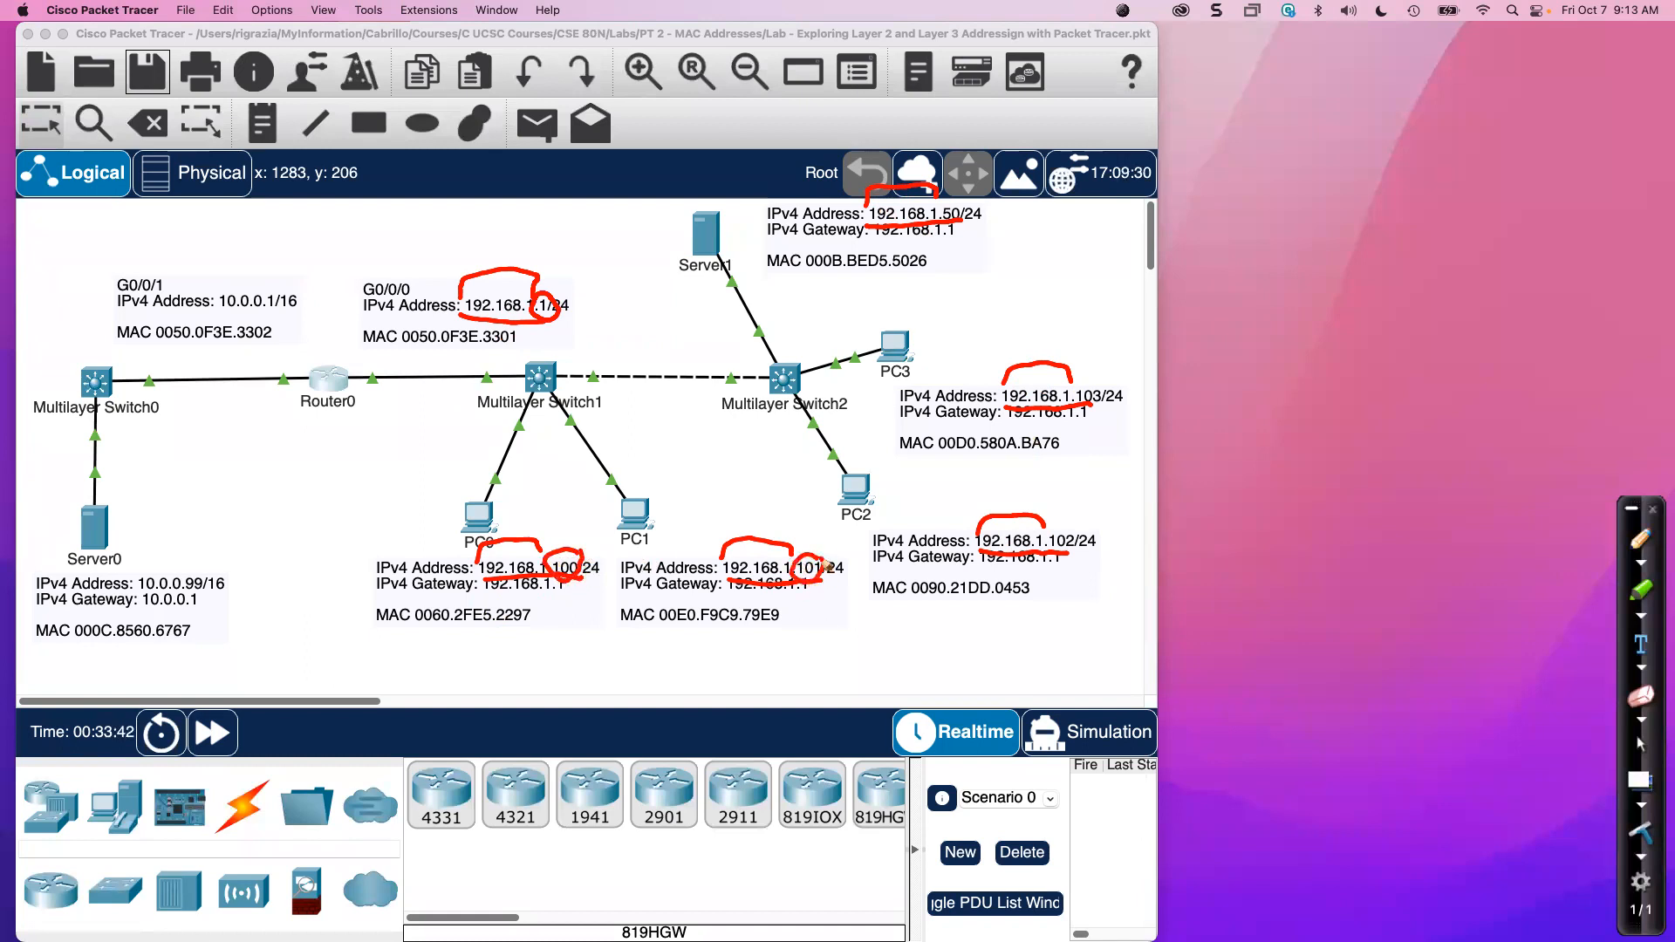
{"action": "mouse_move", "coordinate": [1069, 545]}
{"action": "left_mouse_down"}
{"action": "mouse_move", "coordinate": [1049, 536]}
{"action": "mouse_move", "coordinate": [1063, 558]}
{"action": "mouse_move", "coordinate": [1084, 547]}
{"action": "mouse_move", "coordinate": [1075, 523]}
{"action": "left_mouse_up"}
{"action": "mouse_move", "coordinate": [1101, 387]}
{"action": "left_mouse_down"}
{"action": "mouse_move", "coordinate": [1077, 384]}
{"action": "mouse_move", "coordinate": [1082, 408]}
{"action": "mouse_move", "coordinate": [1099, 380]}
{"action": "left_mouse_up"}
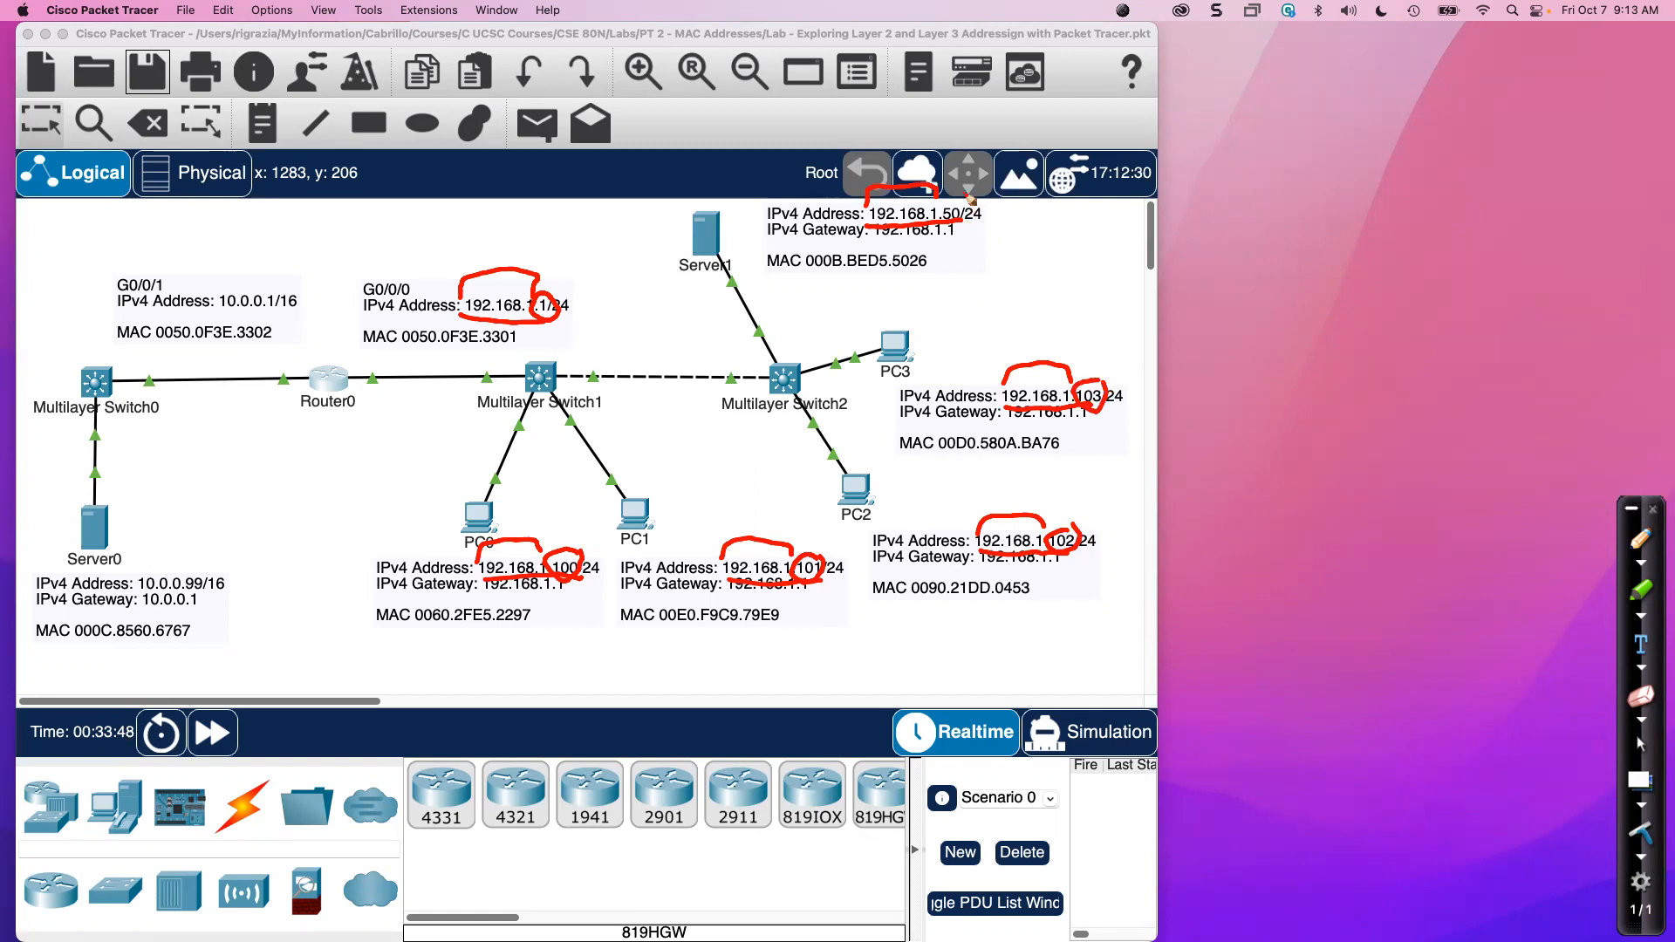
{"action": "mouse_move", "coordinate": [960, 200]}
{"action": "left_mouse_down"}
{"action": "mouse_move", "coordinate": [941, 209]}
{"action": "mouse_move", "coordinate": [969, 214]}
{"action": "mouse_move", "coordinate": [956, 224]}
{"action": "left_mouse_up"}
Draw a dividing line at Router0, mark its G0/0/1 connection and Server0, and underline both 10.0.0.x addresses and their /16 prefixes.
{"action": "left_click_drag", "start_coordinate": [325, 209], "coordinate": [333, 645]}
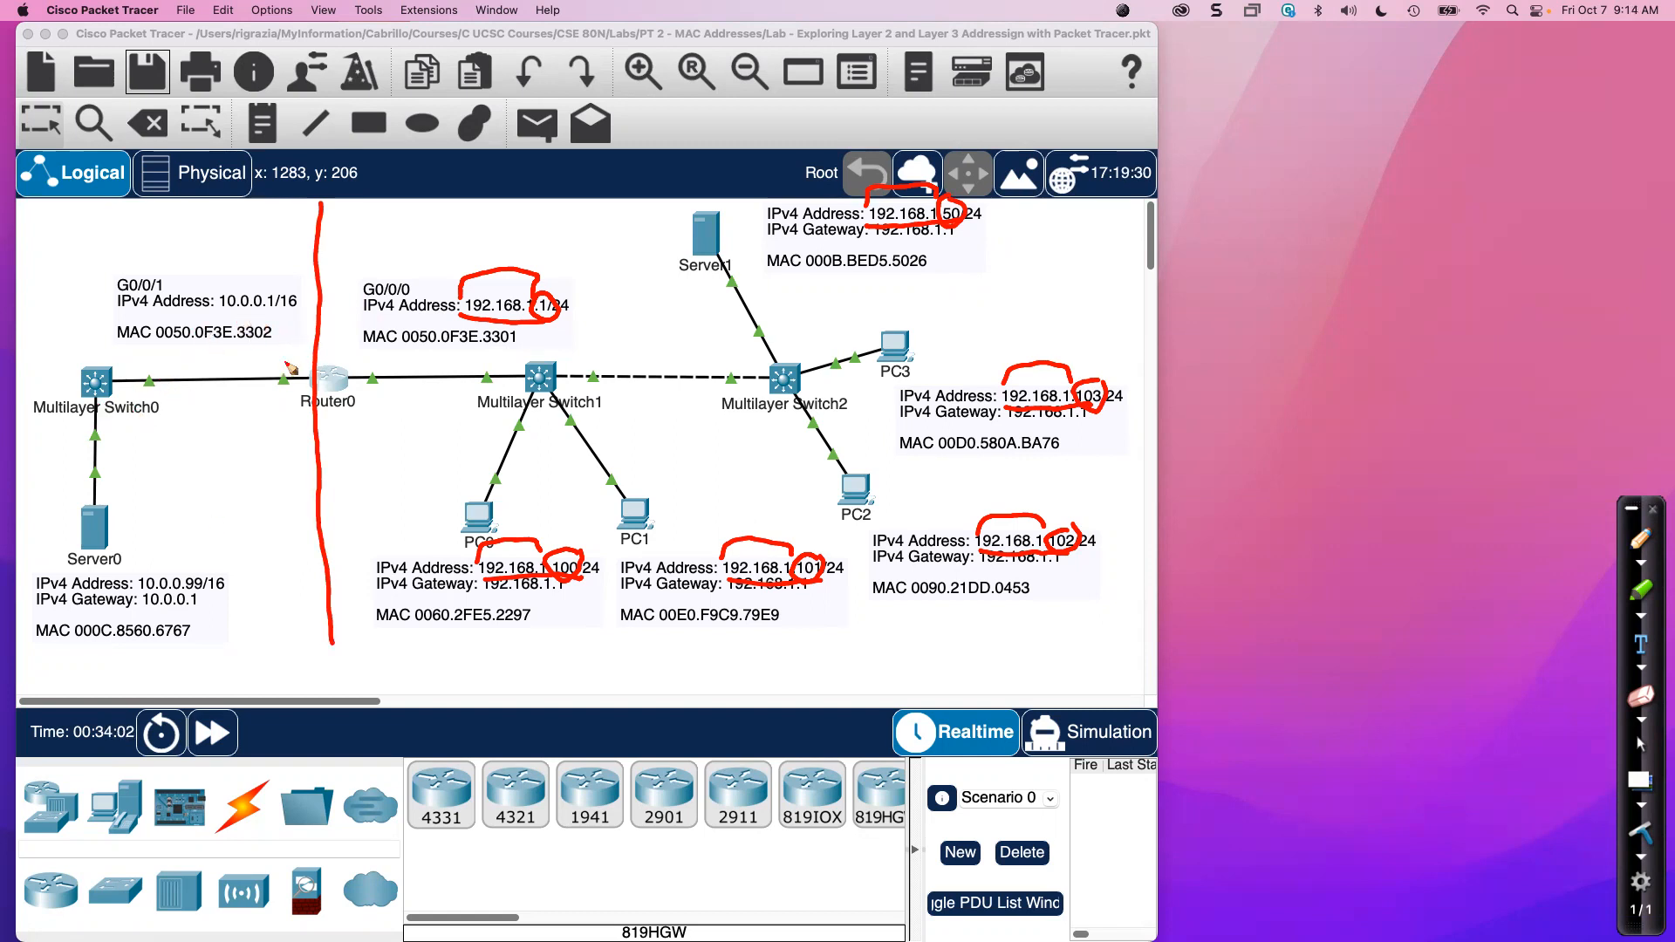
{"action": "left_click_drag", "start_coordinate": [268, 317], "coordinate": [291, 367]}
{"action": "left_click_drag", "start_coordinate": [122, 528], "coordinate": [150, 529]}
{"action": "left_click_drag", "start_coordinate": [278, 308], "coordinate": [298, 306]}
{"action": "left_click_drag", "start_coordinate": [214, 603], "coordinate": [226, 608]}
{"action": "left_click_drag", "start_coordinate": [215, 310], "coordinate": [272, 310]}
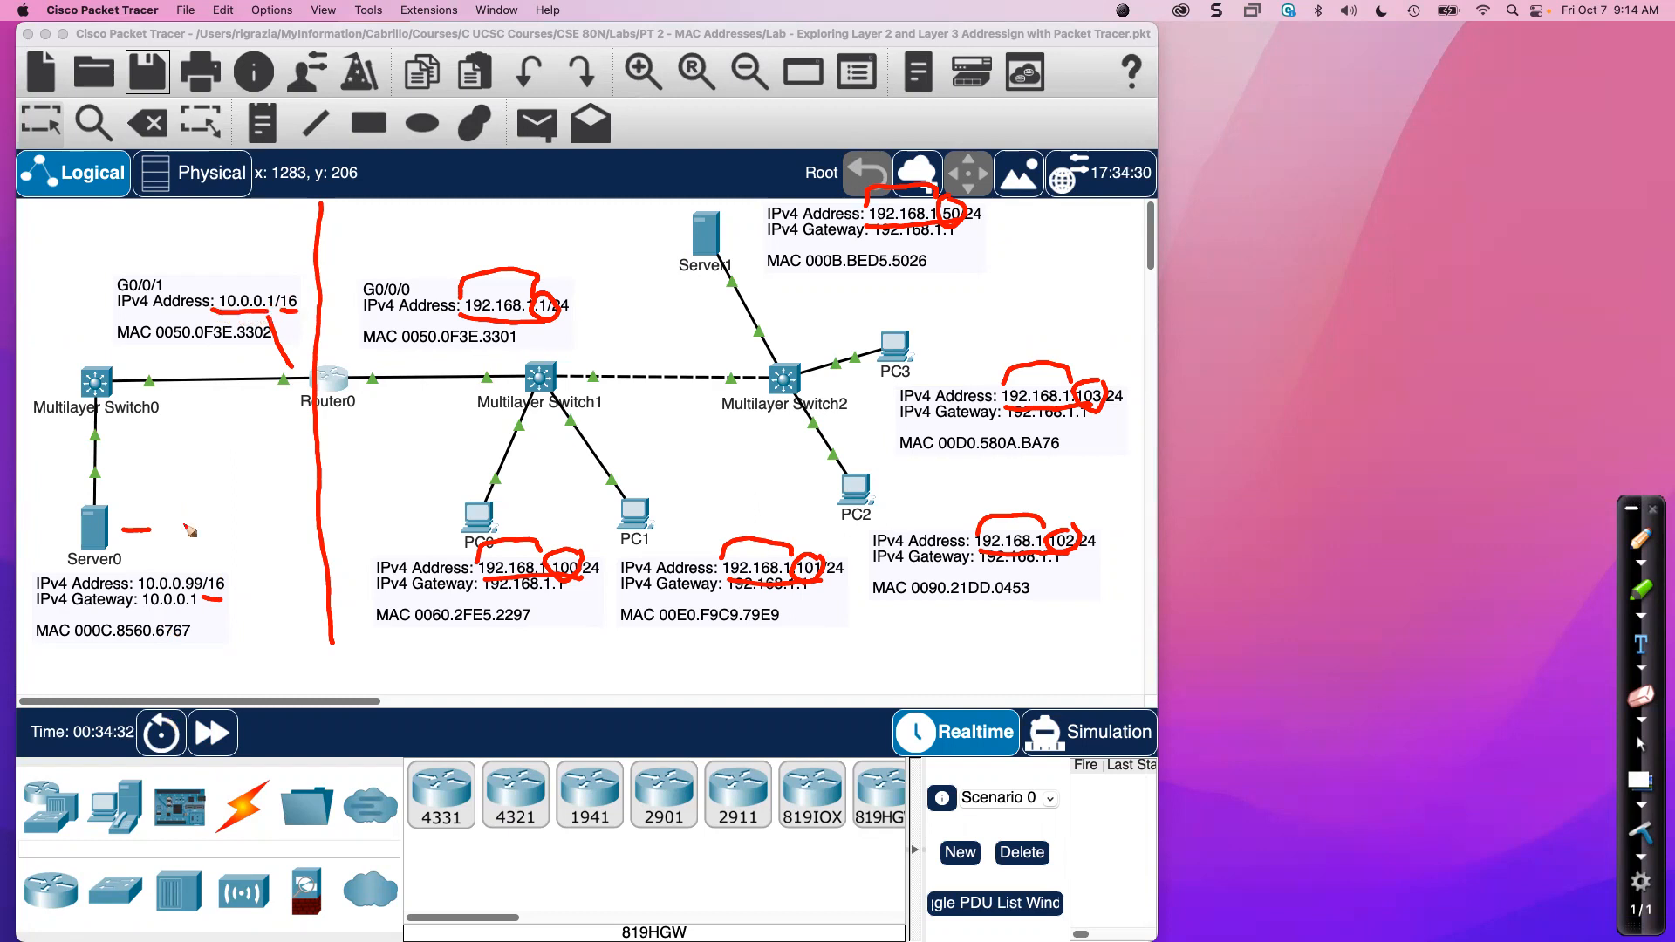
{"action": "left_click_drag", "start_coordinate": [144, 601], "coordinate": [205, 601]}
Bracket the 10.0 network portion and circle the host portion of the G0/0/1 and Server0 addresses.
{"action": "mouse_move", "coordinate": [212, 302]}
{"action": "left_mouse_down"}
{"action": "mouse_move", "coordinate": [220, 272]}
{"action": "mouse_move", "coordinate": [257, 283]}
{"action": "left_mouse_up"}
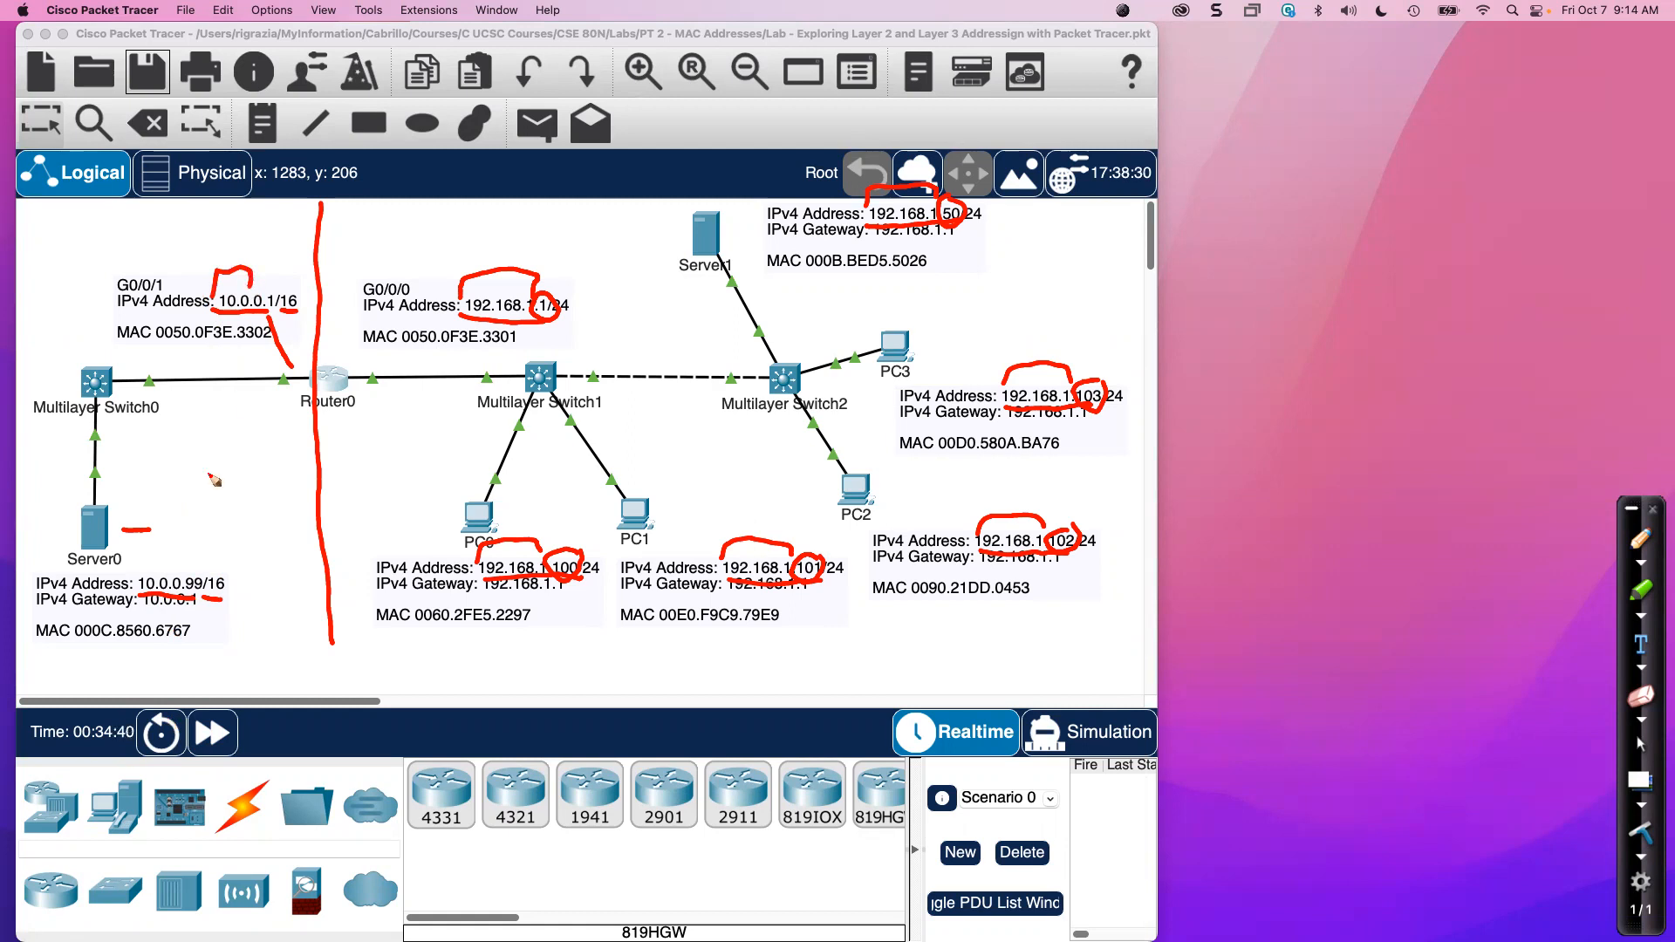
{"action": "mouse_move", "coordinate": [133, 583]}
{"action": "left_mouse_down"}
{"action": "mouse_move", "coordinate": [160, 559]}
{"action": "mouse_move", "coordinate": [169, 576]}
{"action": "left_mouse_up"}
{"action": "mouse_move", "coordinate": [279, 295]}
{"action": "left_mouse_down"}
{"action": "mouse_move", "coordinate": [254, 299]}
{"action": "mouse_move", "coordinate": [282, 292]}
{"action": "left_mouse_up"}
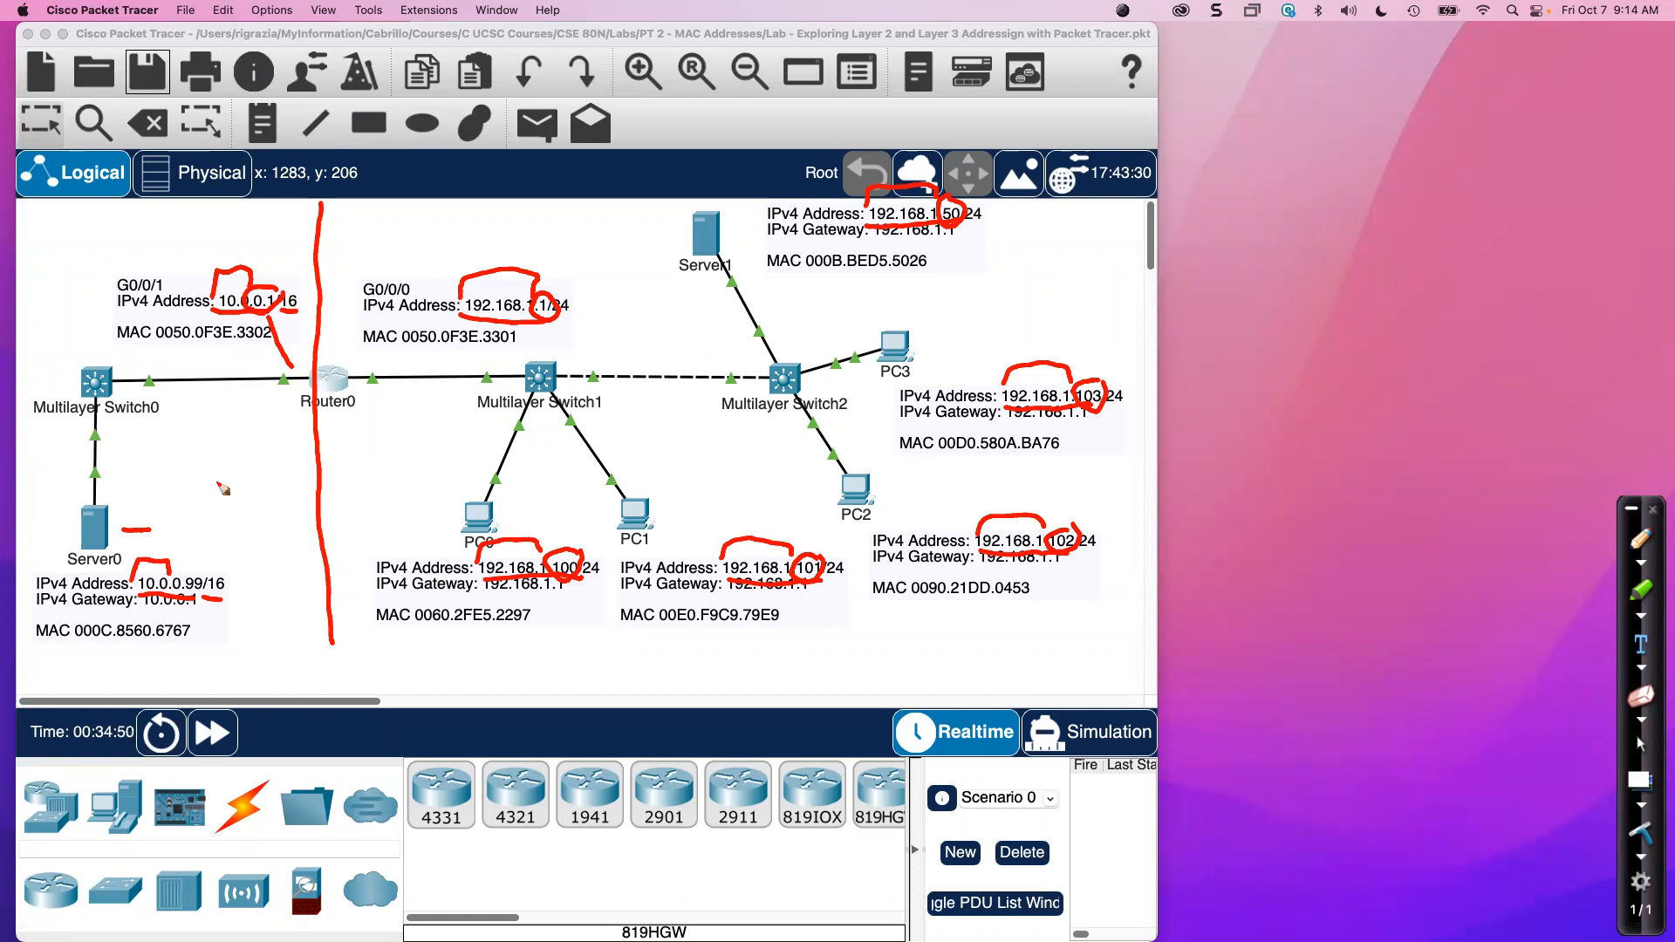
{"action": "mouse_move", "coordinate": [202, 574]}
{"action": "left_mouse_down"}
{"action": "mouse_move", "coordinate": [164, 583]}
{"action": "mouse_move", "coordinate": [179, 598]}
{"action": "mouse_move", "coordinate": [211, 586]}
{"action": "mouse_move", "coordinate": [200, 565]}
{"action": "left_mouse_up"}
Label the network and host portions N and H for Server1, PC3 and PC2, and draw an arrow from PC3's host portion to its network portion.
{"action": "mouse_move", "coordinate": [884, 260]}
{"action": "left_mouse_down"}
{"action": "mouse_move", "coordinate": [888, 237]}
{"action": "mouse_move", "coordinate": [974, 244]}
{"action": "left_mouse_up"}
{"action": "mouse_move", "coordinate": [1033, 352]}
{"action": "left_mouse_down"}
{"action": "mouse_move", "coordinate": [1050, 329]}
{"action": "mouse_move", "coordinate": [1082, 372]}
{"action": "mouse_move", "coordinate": [1105, 361]}
{"action": "left_mouse_up"}
{"action": "mouse_move", "coordinate": [1006, 506]}
{"action": "left_mouse_down"}
{"action": "mouse_move", "coordinate": [1026, 491]}
{"action": "mouse_move", "coordinate": [1080, 516]}
{"action": "left_mouse_up"}
{"action": "left_click_drag", "start_coordinate": [1084, 504], "coordinate": [1059, 507]}
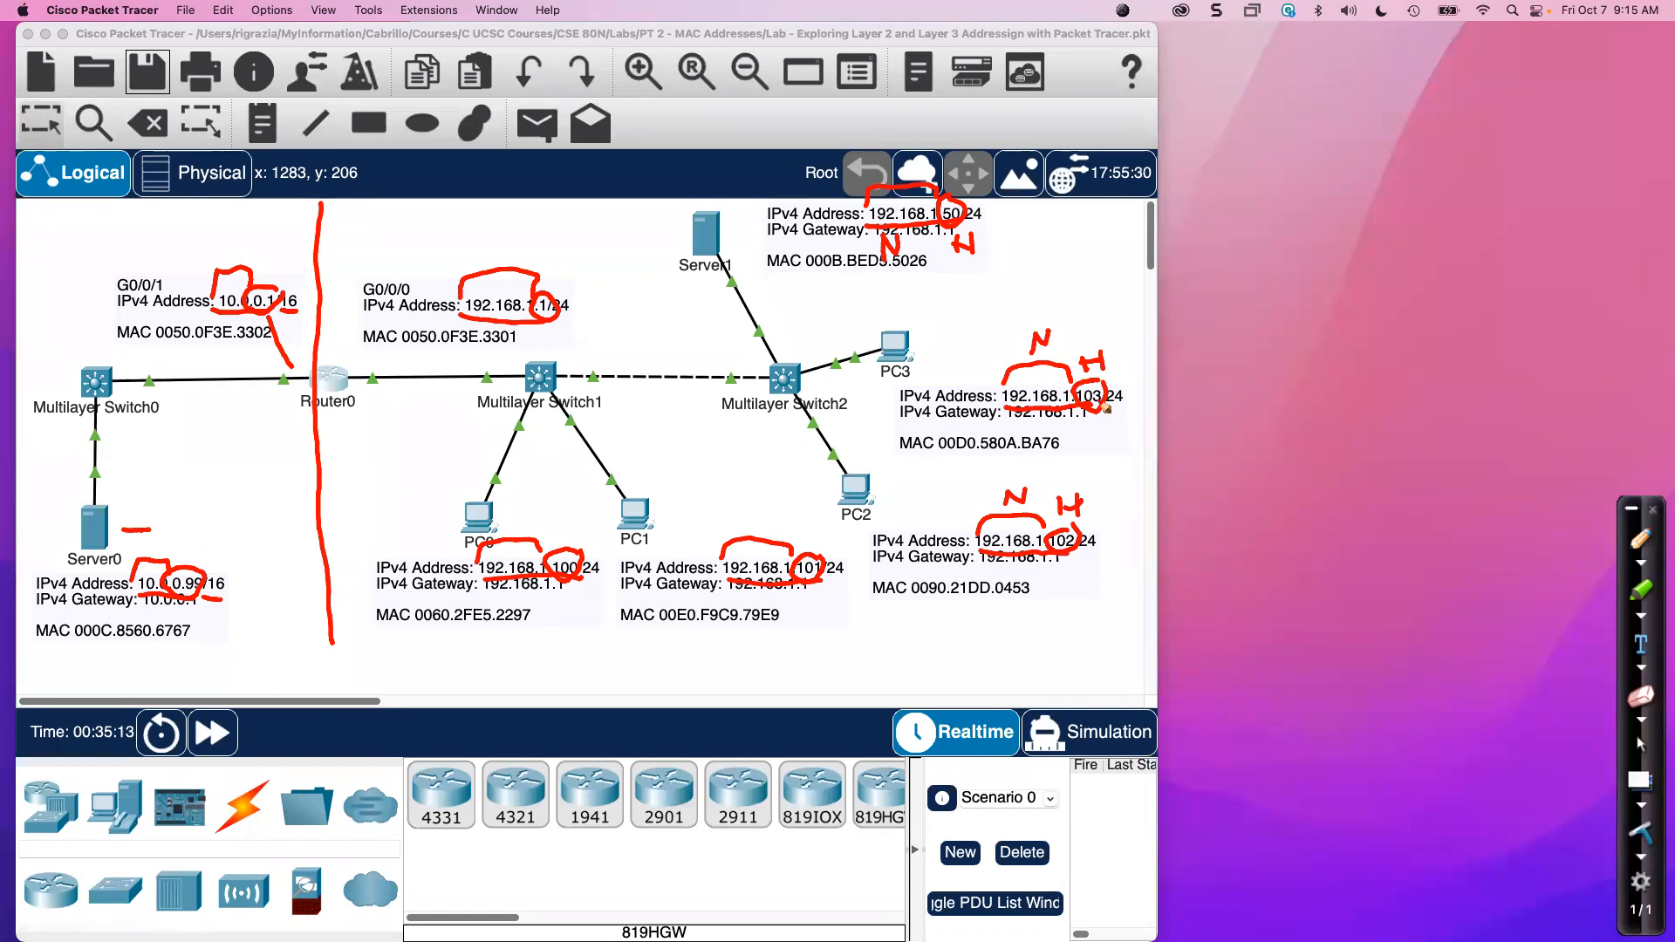
{"action": "left_click_drag", "start_coordinate": [1101, 417], "coordinate": [1059, 443]}
Label the network and host portions N and H for G0/0/1 and Server0, draw an arrow under Server0's address, and clear all annotations.
{"action": "mouse_move", "coordinate": [219, 232]}
{"action": "left_mouse_down"}
{"action": "mouse_move", "coordinate": [219, 259]}
{"action": "mouse_move", "coordinate": [235, 231]}
{"action": "left_mouse_up"}
{"action": "left_click_drag", "start_coordinate": [148, 551], "coordinate": [172, 522]}
{"action": "left_click_drag", "start_coordinate": [264, 253], "coordinate": [283, 281]}
{"action": "left_click_drag", "start_coordinate": [267, 268], "coordinate": [279, 267]}
{"action": "mouse_move", "coordinate": [185, 535]}
{"action": "left_mouse_down"}
{"action": "mouse_move", "coordinate": [186, 558]}
{"action": "mouse_move", "coordinate": [203, 547]}
{"action": "left_mouse_up"}
{"action": "mouse_move", "coordinate": [199, 614]}
{"action": "left_mouse_down"}
{"action": "mouse_move", "coordinate": [183, 633]}
{"action": "mouse_move", "coordinate": [157, 613]}
{"action": "left_mouse_up"}
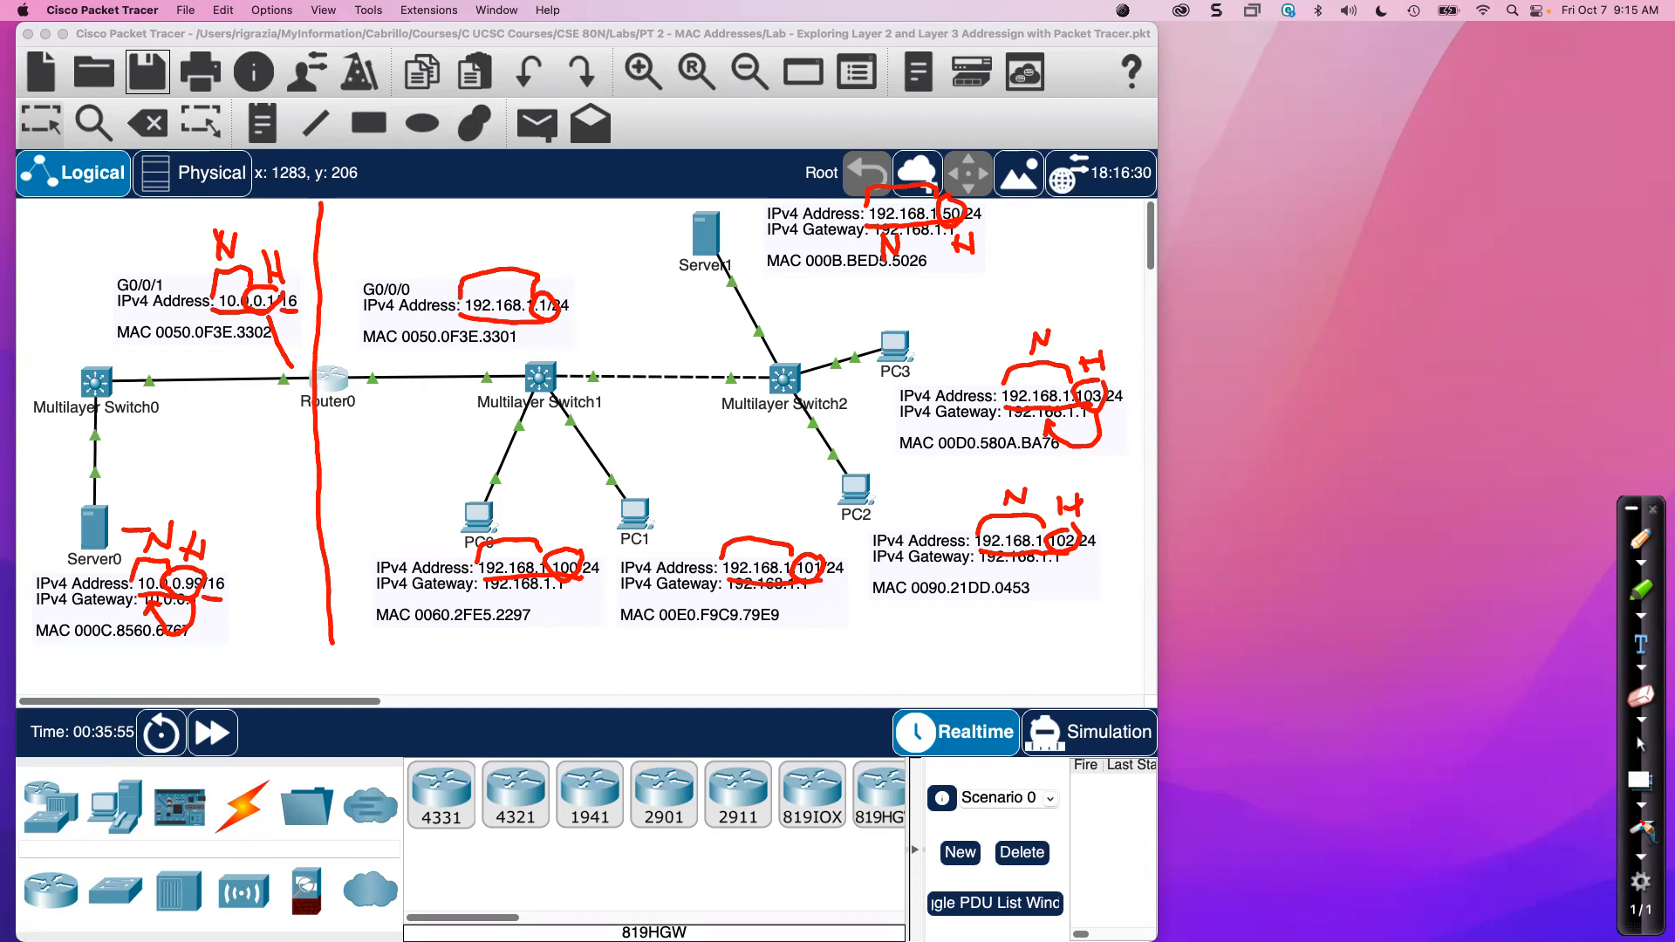
{"action": "left_click", "coordinate": [1643, 828]}
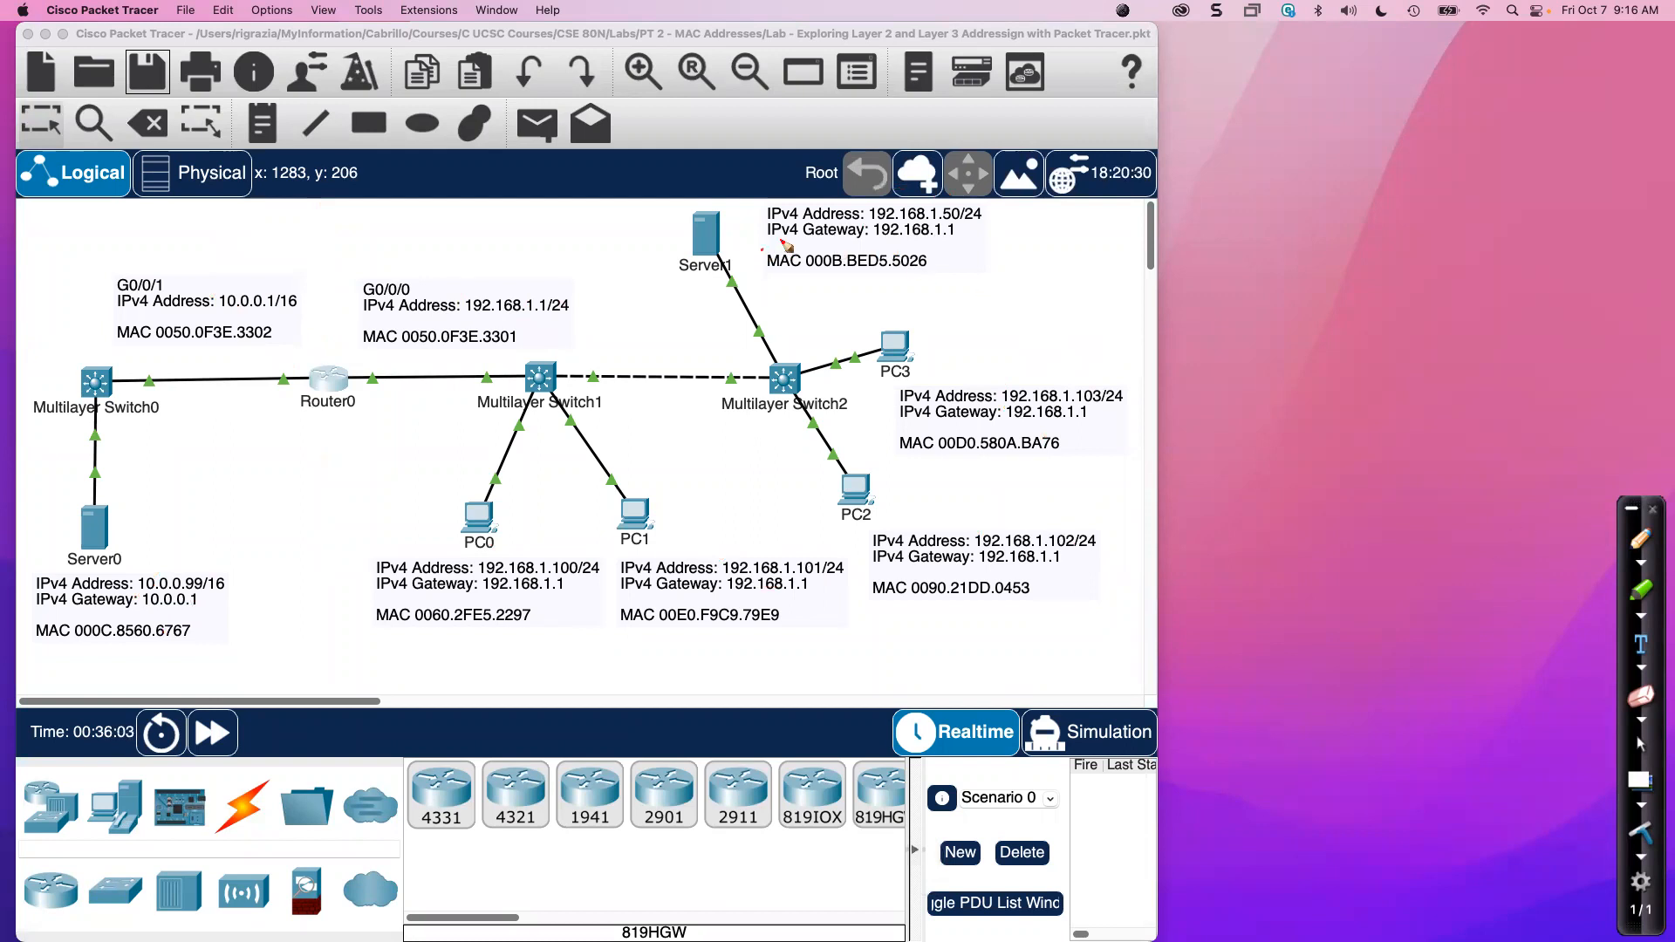
Underline the IPv4 gateway lines of Server1, PC3, PC2, PC1 and PC0 in red.
{"action": "left_click_drag", "start_coordinate": [767, 241], "coordinate": [943, 241]}
{"action": "left_click_drag", "start_coordinate": [901, 427], "coordinate": [1073, 431]}
{"action": "left_click_drag", "start_coordinate": [873, 575], "coordinate": [1059, 577]}
{"action": "left_click_drag", "start_coordinate": [636, 601], "coordinate": [794, 602]}
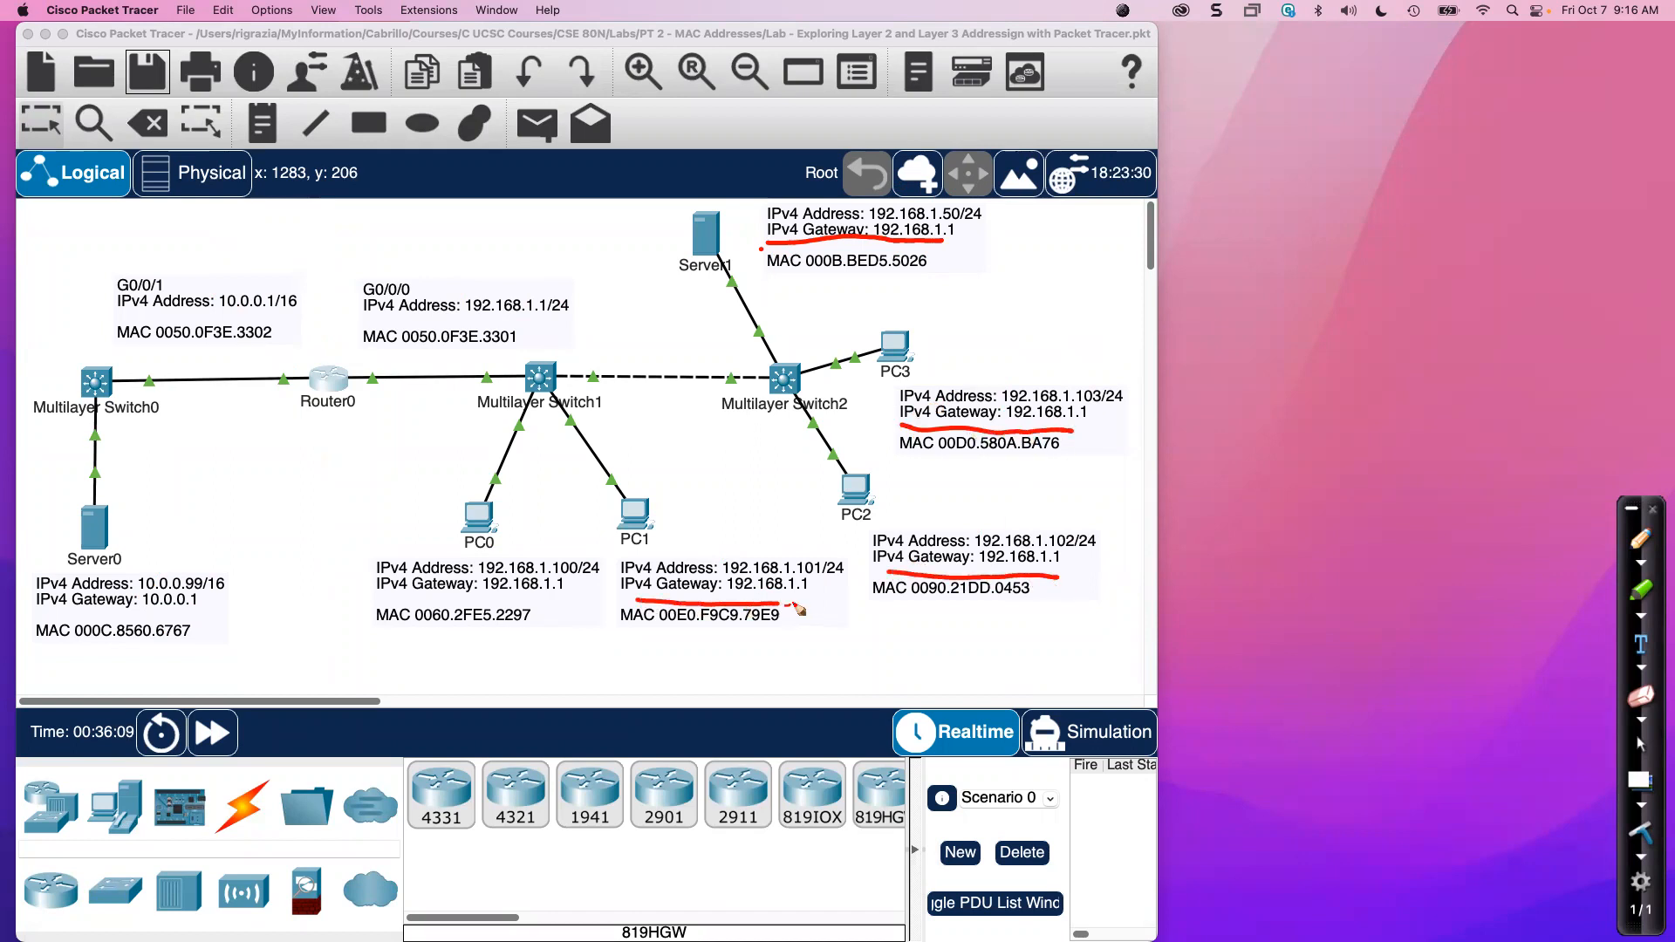
{"action": "mouse_move", "coordinate": [389, 600]}
{"action": "left_mouse_down"}
{"action": "mouse_move", "coordinate": [562, 608]}
{"action": "mouse_move", "coordinate": [577, 580]}
{"action": "mouse_move", "coordinate": [480, 584]}
{"action": "mouse_move", "coordinate": [492, 602]}
{"action": "left_mouse_up"}
Circle the 192.168.1.1 gateway addresses of the PCs and Server1.
{"action": "mouse_move", "coordinate": [824, 580]}
{"action": "left_mouse_down"}
{"action": "mouse_move", "coordinate": [751, 565]}
{"action": "mouse_move", "coordinate": [755, 606]}
{"action": "mouse_move", "coordinate": [825, 567]}
{"action": "left_mouse_up"}
{"action": "mouse_move", "coordinate": [1043, 541]}
{"action": "left_mouse_down"}
{"action": "mouse_move", "coordinate": [996, 574]}
{"action": "mouse_move", "coordinate": [1060, 568]}
{"action": "mouse_move", "coordinate": [1047, 539]}
{"action": "left_mouse_up"}
{"action": "mouse_move", "coordinate": [1060, 406]}
{"action": "left_mouse_down"}
{"action": "mouse_move", "coordinate": [1012, 414]}
{"action": "mouse_move", "coordinate": [1086, 432]}
{"action": "mouse_move", "coordinate": [1051, 394]}
{"action": "left_mouse_up"}
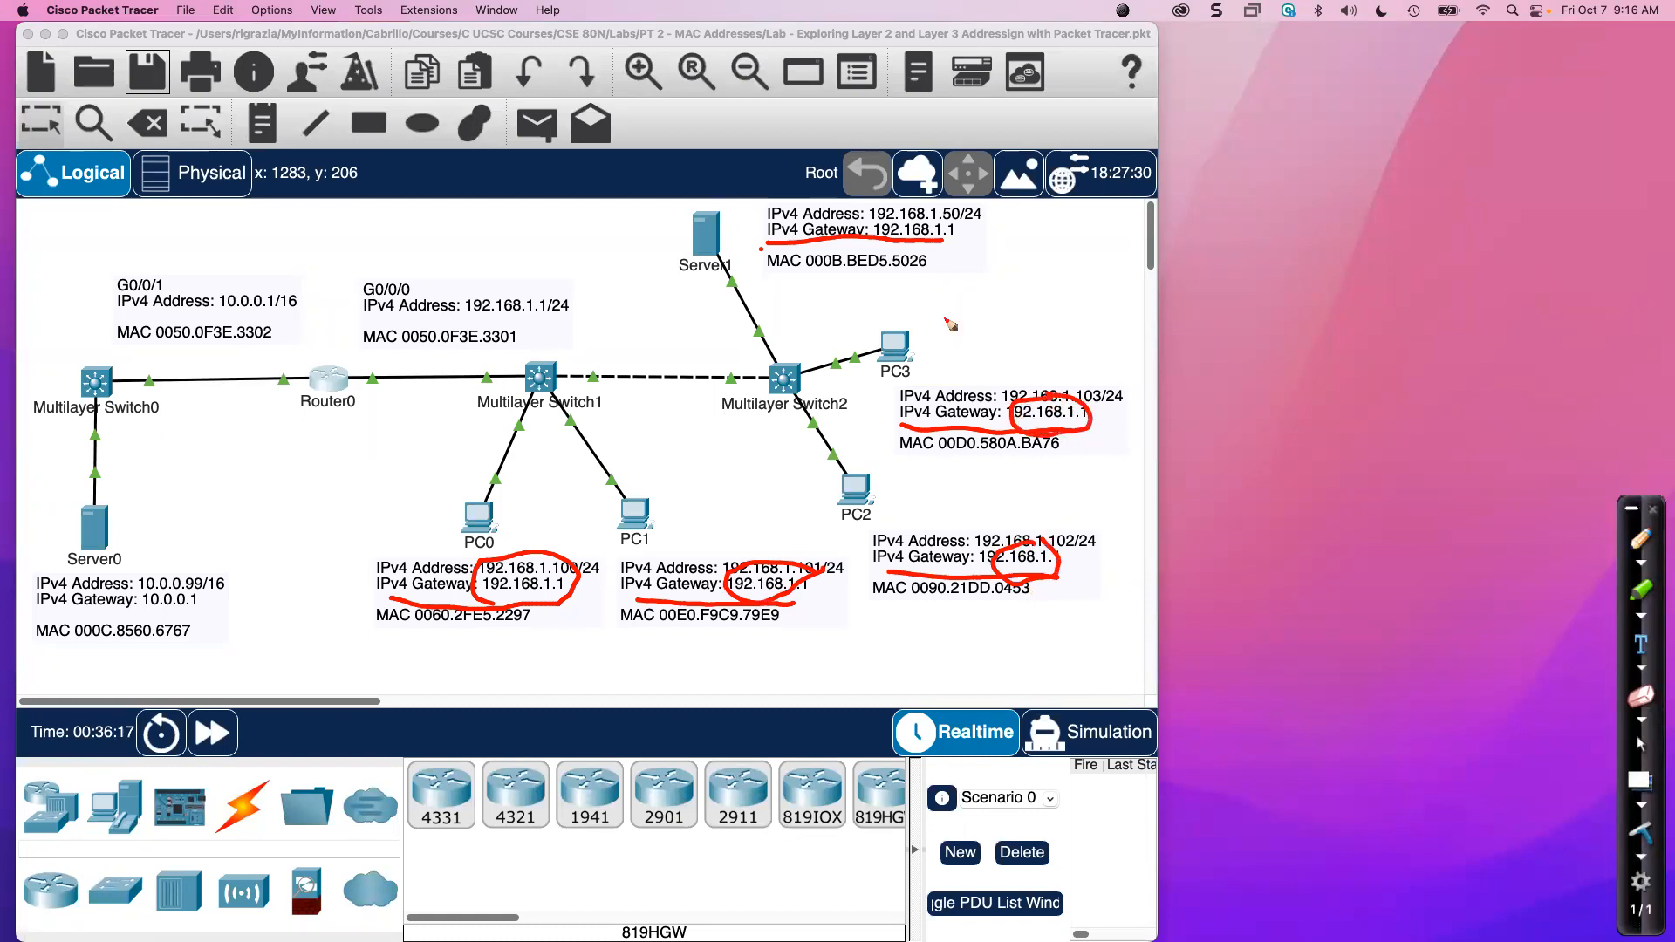
{"action": "mouse_move", "coordinate": [918, 219]}
{"action": "left_mouse_down"}
{"action": "mouse_move", "coordinate": [869, 223]}
{"action": "mouse_move", "coordinate": [967, 228]}
{"action": "mouse_move", "coordinate": [907, 215]}
{"action": "left_mouse_up"}
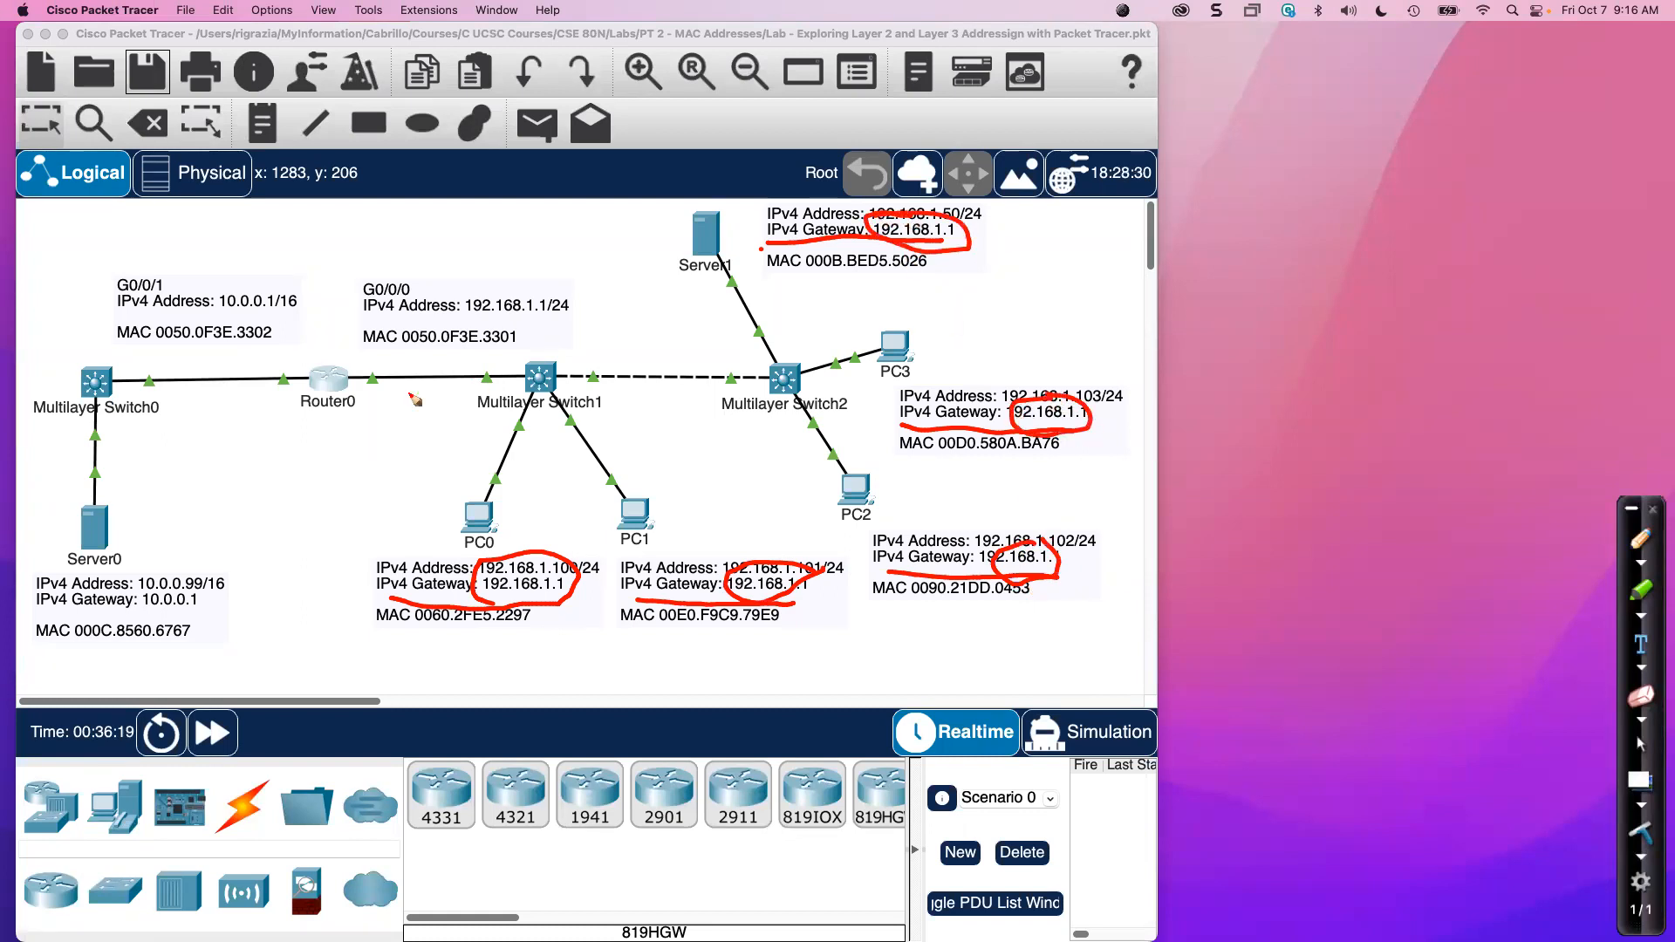
Circle the G0/0/0 and G0/0/1 IPv4 addresses, and underline and circle Server0's gateway address.
{"action": "mouse_move", "coordinate": [368, 321]}
{"action": "left_mouse_down"}
{"action": "mouse_move", "coordinate": [499, 332]}
{"action": "mouse_move", "coordinate": [588, 296]}
{"action": "mouse_move", "coordinate": [427, 296]}
{"action": "mouse_move", "coordinate": [394, 315]}
{"action": "left_mouse_up"}
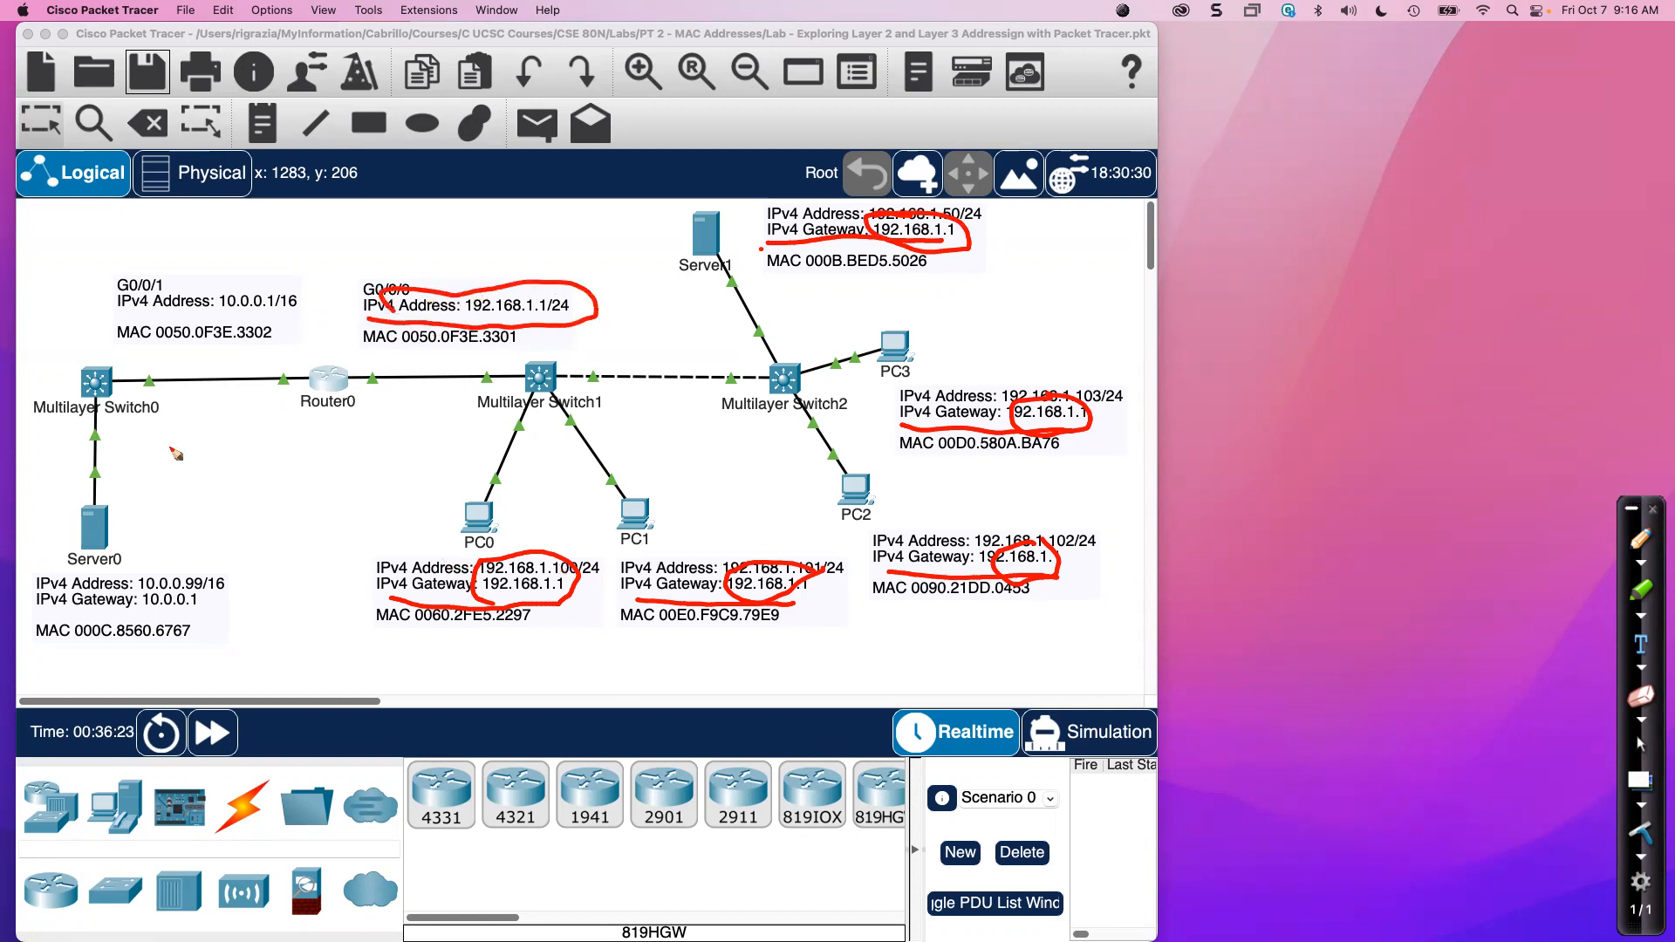
{"action": "mouse_move", "coordinate": [38, 621]}
{"action": "left_mouse_down"}
{"action": "mouse_move", "coordinate": [192, 619]}
{"action": "mouse_move", "coordinate": [199, 585]}
{"action": "mouse_move", "coordinate": [138, 581]}
{"action": "mouse_move", "coordinate": [131, 623]}
{"action": "mouse_move", "coordinate": [148, 612]}
{"action": "left_mouse_up"}
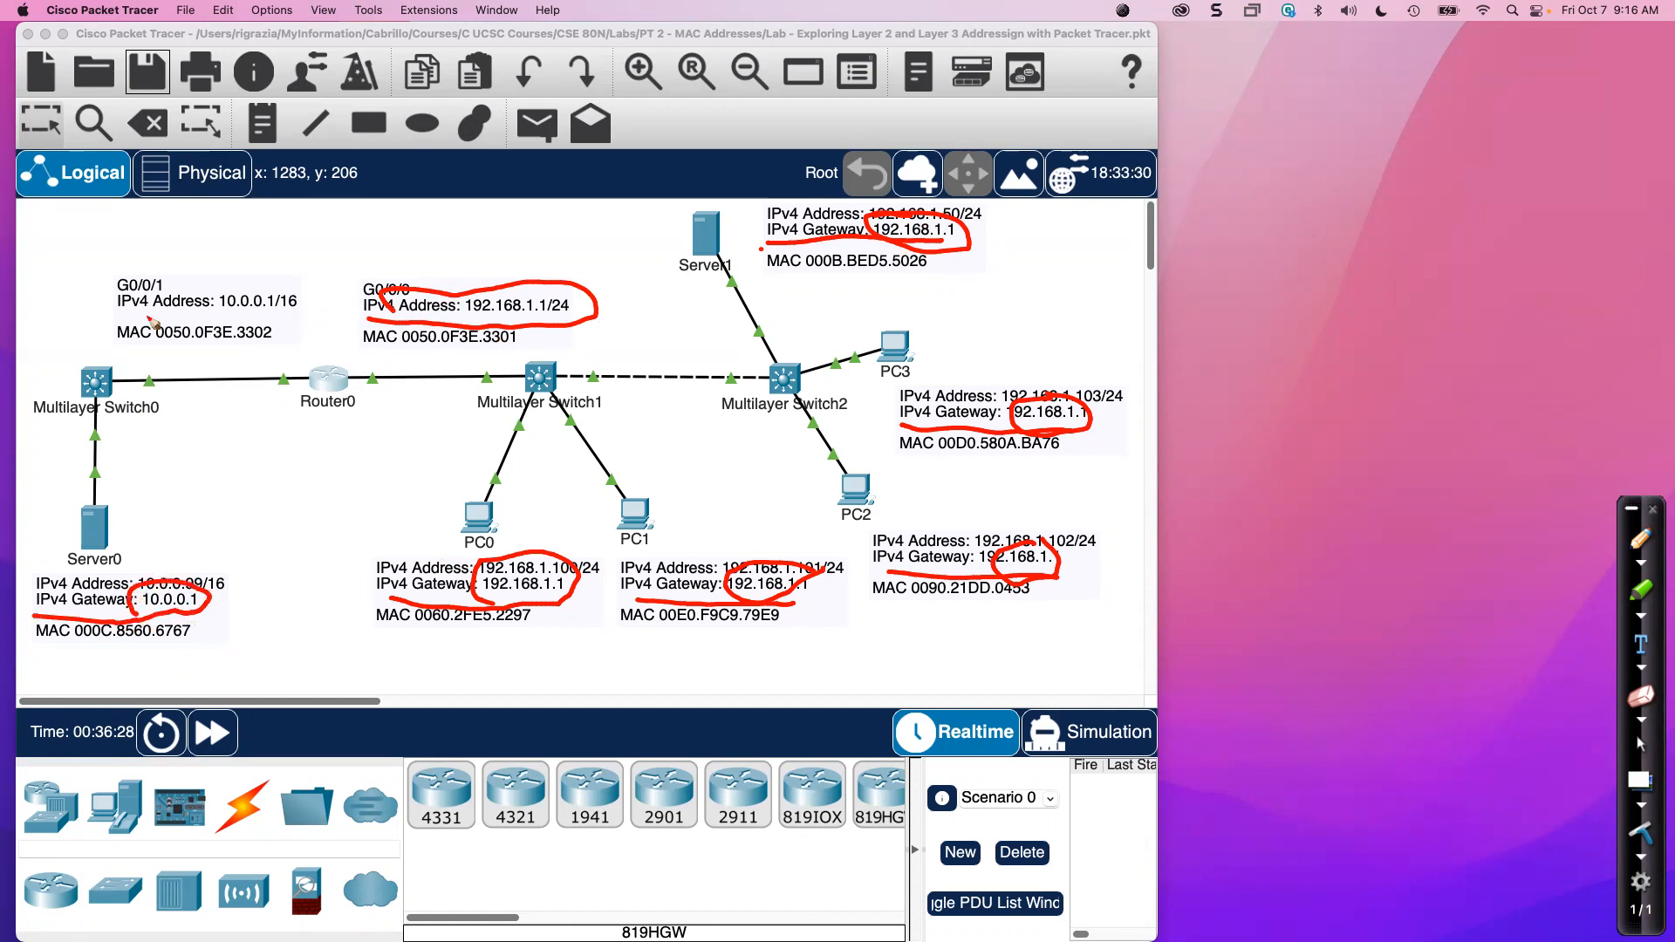
{"action": "mouse_move", "coordinate": [282, 283]}
{"action": "left_mouse_down"}
{"action": "mouse_move", "coordinate": [211, 283]}
{"action": "mouse_move", "coordinate": [234, 326]}
{"action": "mouse_move", "coordinate": [292, 304]}
{"action": "mouse_move", "coordinate": [278, 285]}
{"action": "left_mouse_up"}
Draw a dividing line through Router0 and arrows from the hosts on each side toward their gateway, and clear all annotations.
{"action": "mouse_move", "coordinate": [334, 211]}
{"action": "left_mouse_down"}
{"action": "mouse_move", "coordinate": [302, 569]}
{"action": "mouse_move", "coordinate": [310, 677]}
{"action": "left_mouse_up"}
{"action": "mouse_move", "coordinate": [163, 573]}
{"action": "left_mouse_down"}
{"action": "mouse_move", "coordinate": [203, 343]}
{"action": "mouse_move", "coordinate": [216, 344]}
{"action": "left_mouse_up"}
{"action": "mouse_move", "coordinate": [560, 526]}
{"action": "left_mouse_down"}
{"action": "mouse_move", "coordinate": [571, 425]}
{"action": "mouse_move", "coordinate": [547, 399]}
{"action": "left_mouse_up"}
{"action": "left_click_drag", "start_coordinate": [860, 481], "coordinate": [623, 339]}
{"action": "mouse_move", "coordinate": [632, 319]}
{"action": "left_mouse_down"}
{"action": "mouse_move", "coordinate": [609, 337]}
{"action": "mouse_move", "coordinate": [630, 353]}
{"action": "left_mouse_up"}
{"action": "left_click_drag", "start_coordinate": [791, 298], "coordinate": [648, 309]}
{"action": "mouse_move", "coordinate": [646, 294]}
{"action": "left_mouse_down"}
{"action": "mouse_move", "coordinate": [629, 316]}
{"action": "mouse_move", "coordinate": [645, 332]}
{"action": "left_mouse_up"}
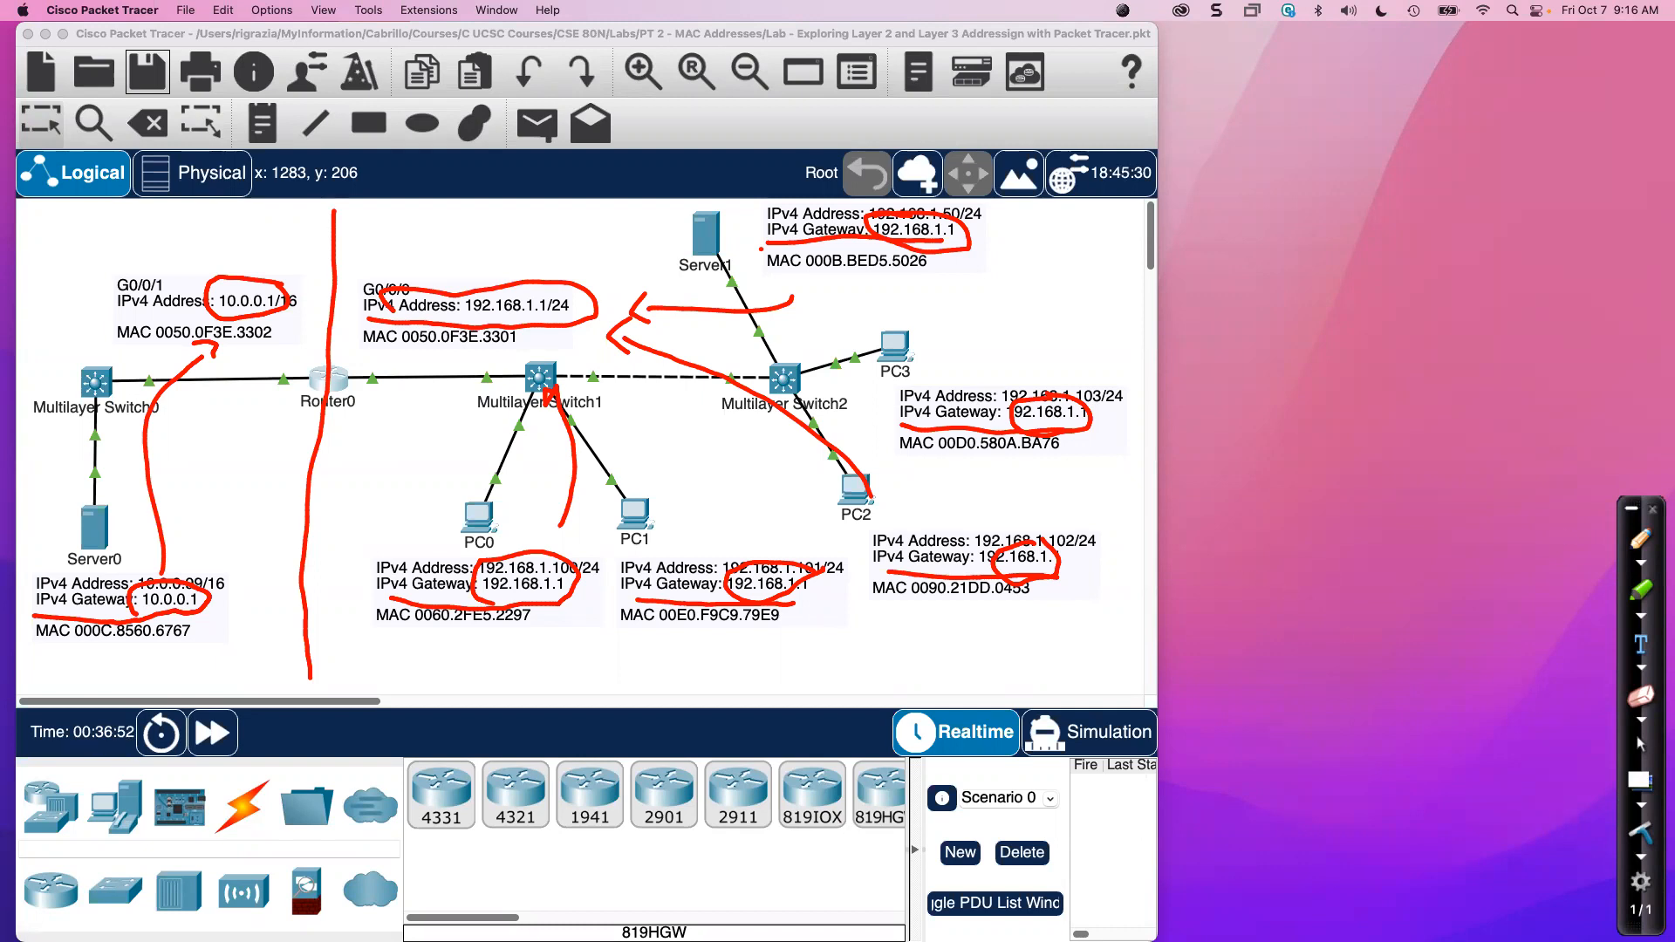
{"action": "left_click", "coordinate": [1639, 833]}
{"action": "key", "text": "Escape"}
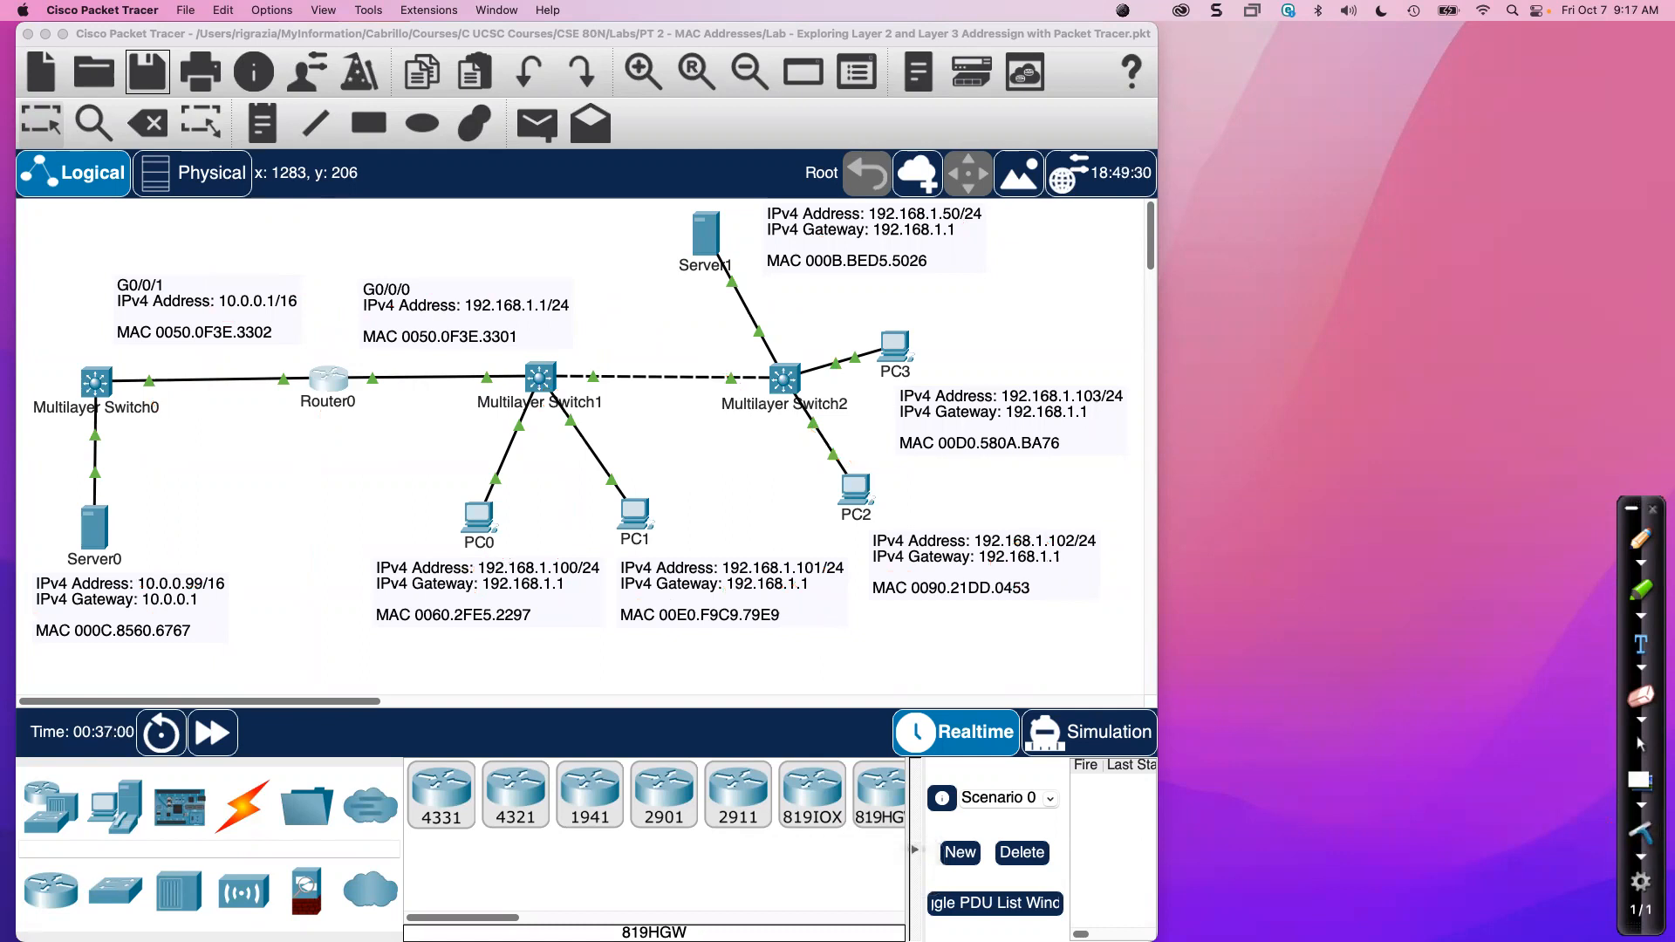
Open PC3's Command Prompt, widen its window, and page through the remaining ipconfig /all output to a fresh prompt.
{"action": "left_click", "coordinate": [893, 349]}
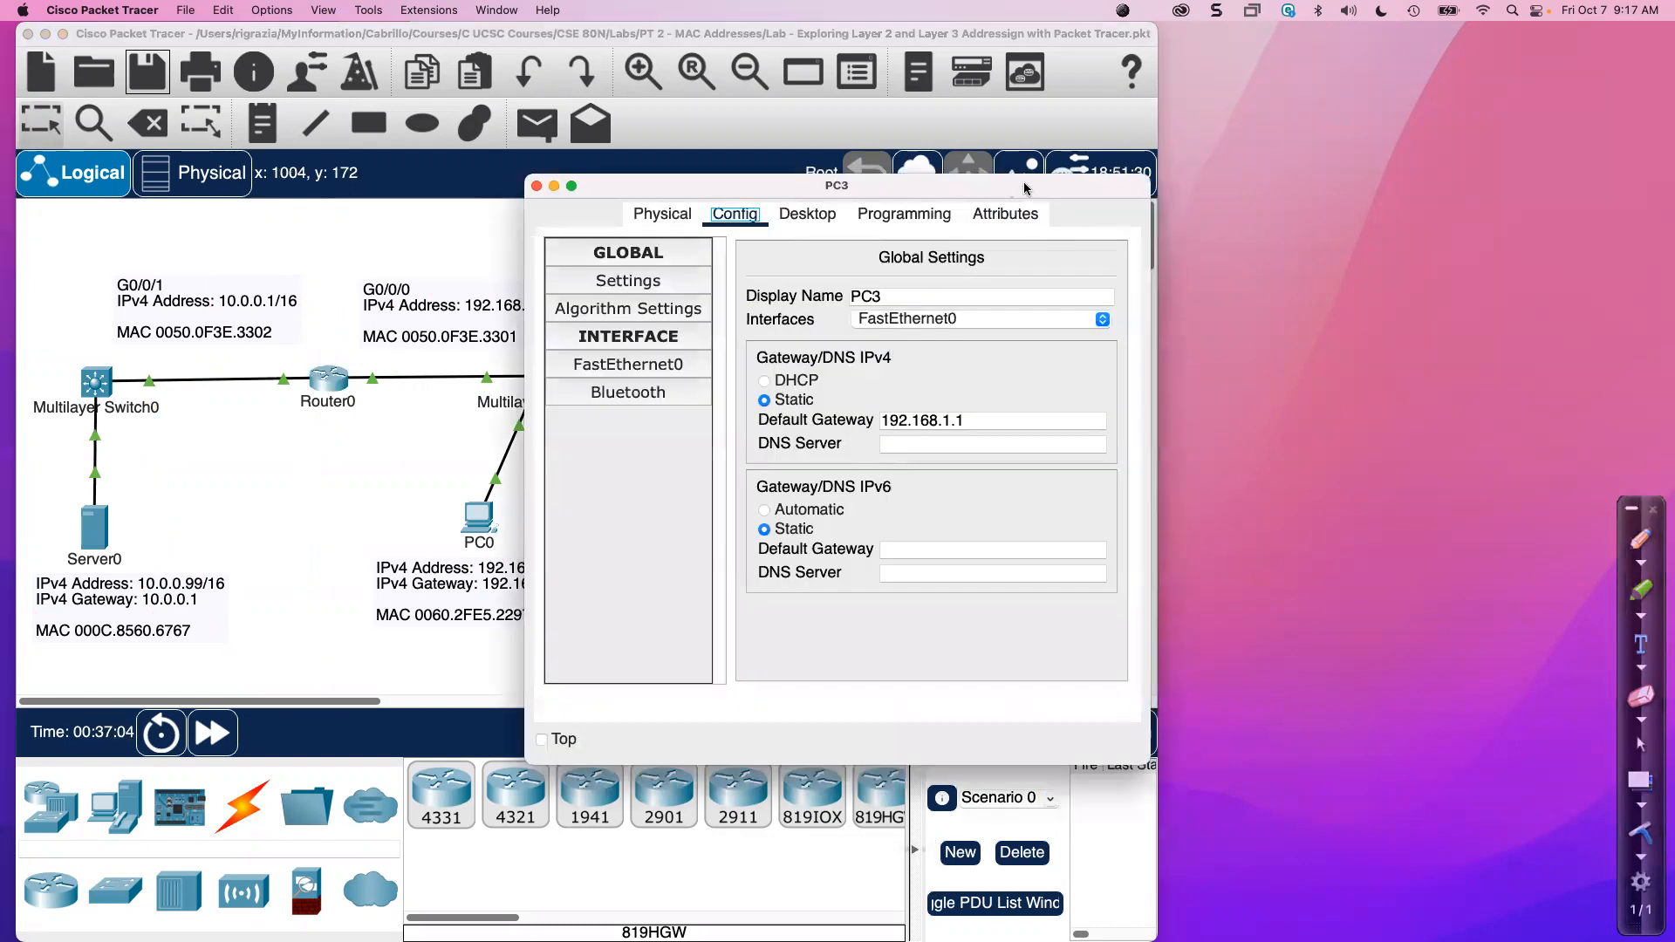
{"action": "left_click_drag", "start_coordinate": [1024, 188], "coordinate": [1529, 35]}
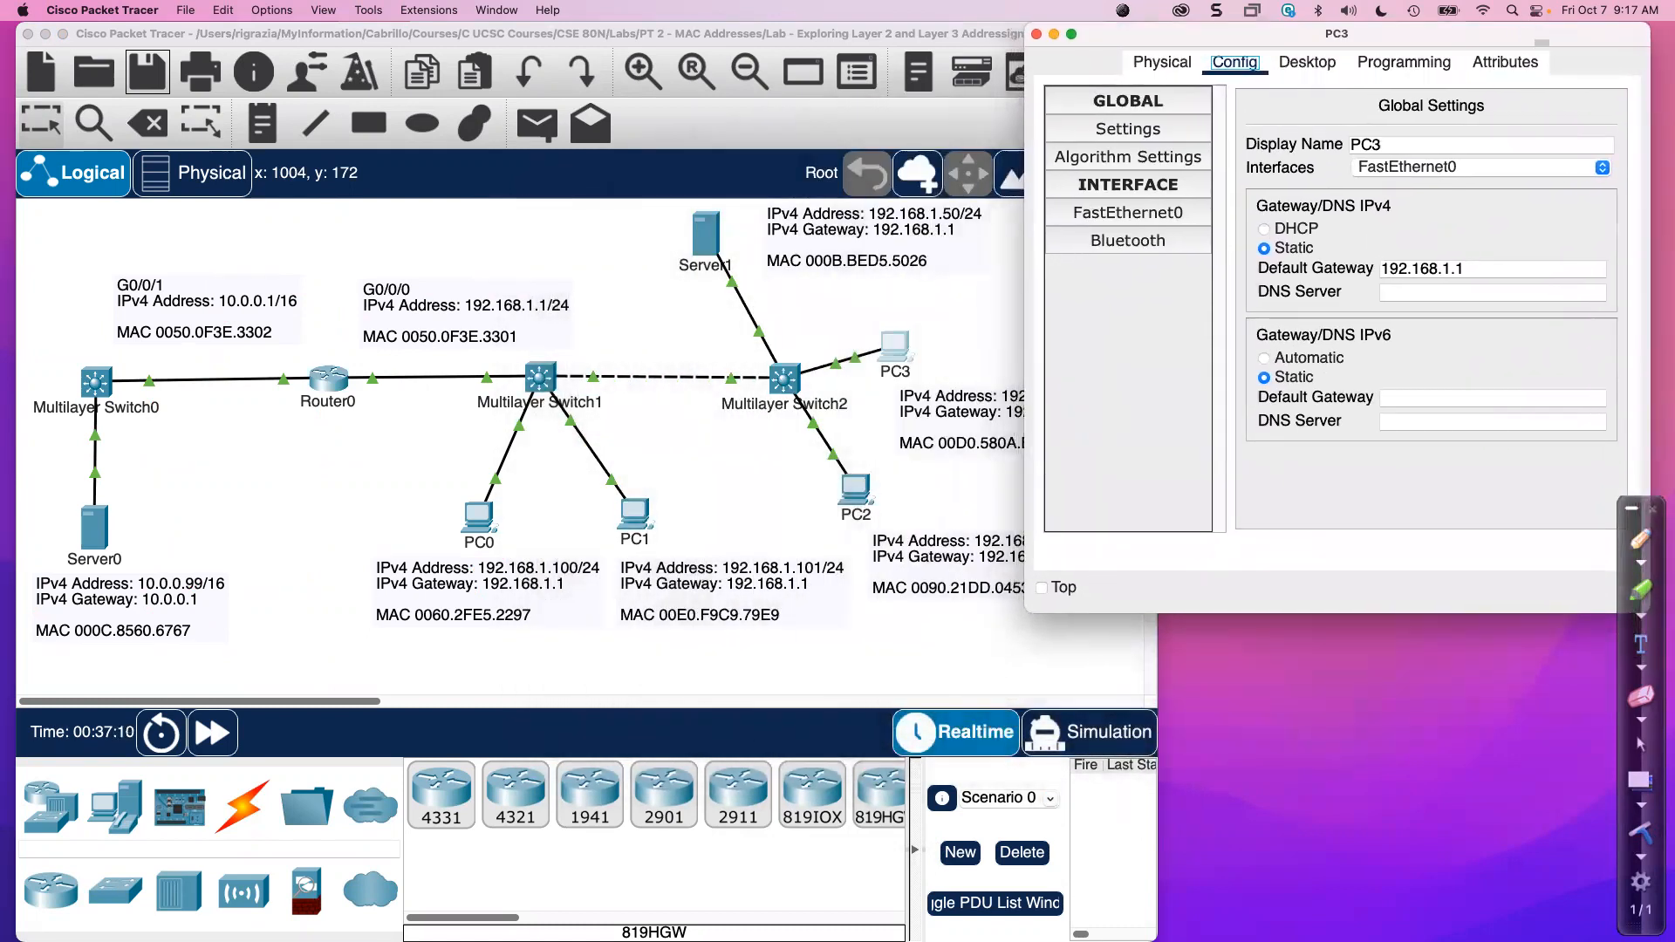
{"action": "left_click", "coordinate": [1309, 70]}
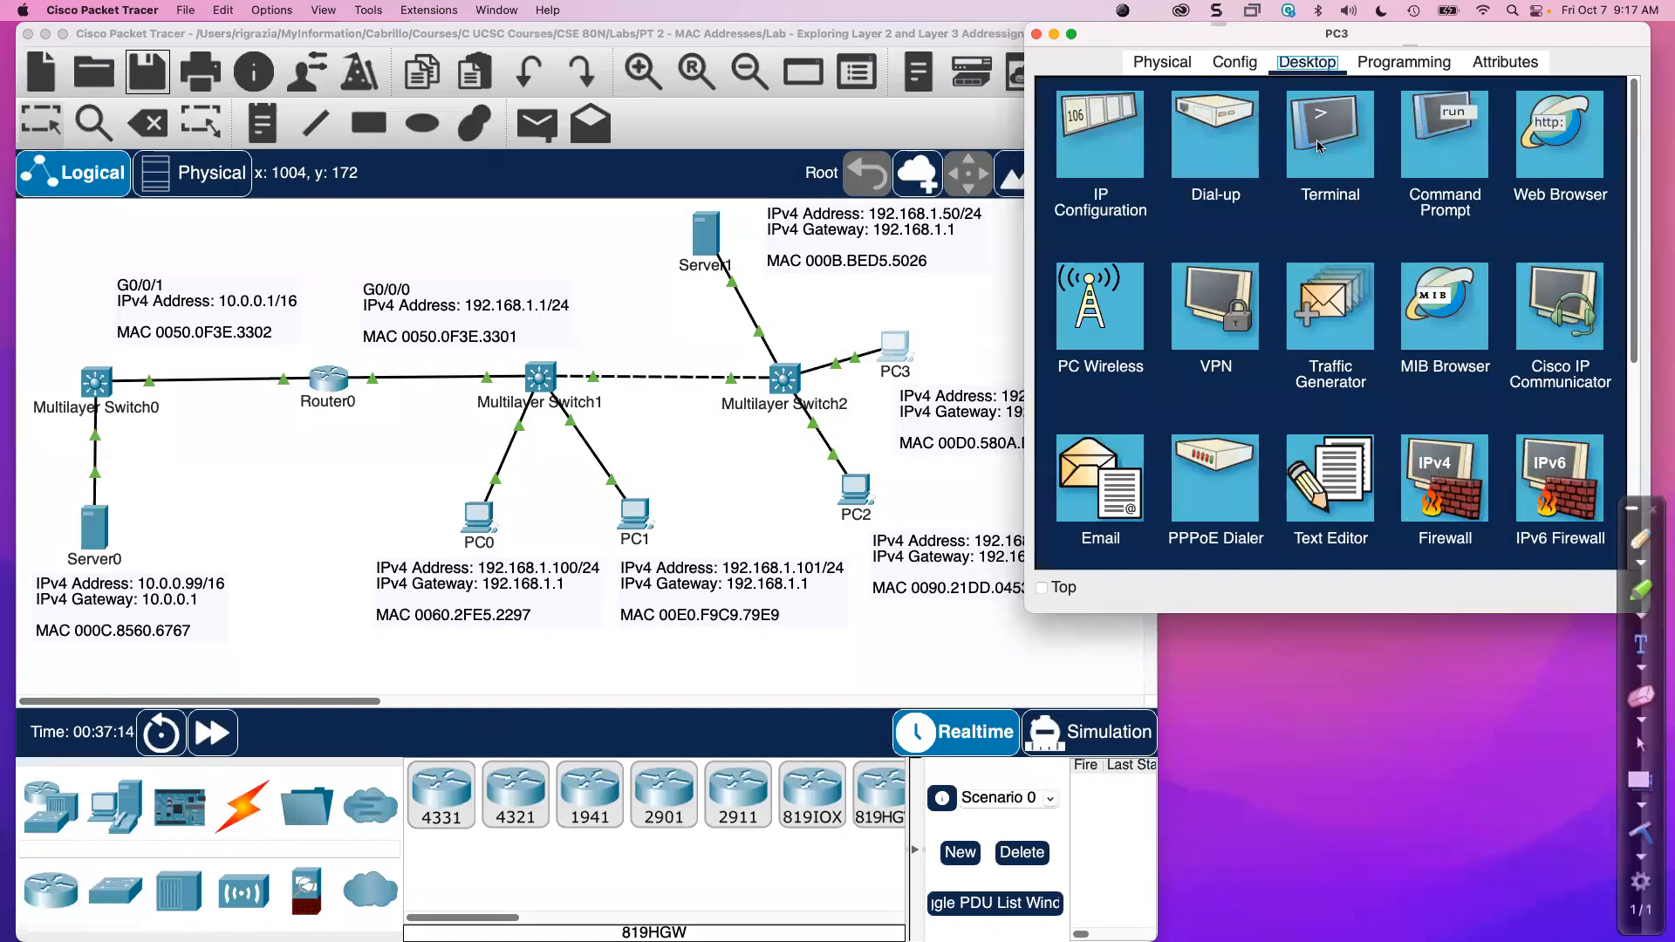
{"action": "left_click", "coordinate": [1459, 139]}
{"action": "left_click_drag", "start_coordinate": [1026, 611], "coordinate": [915, 601]}
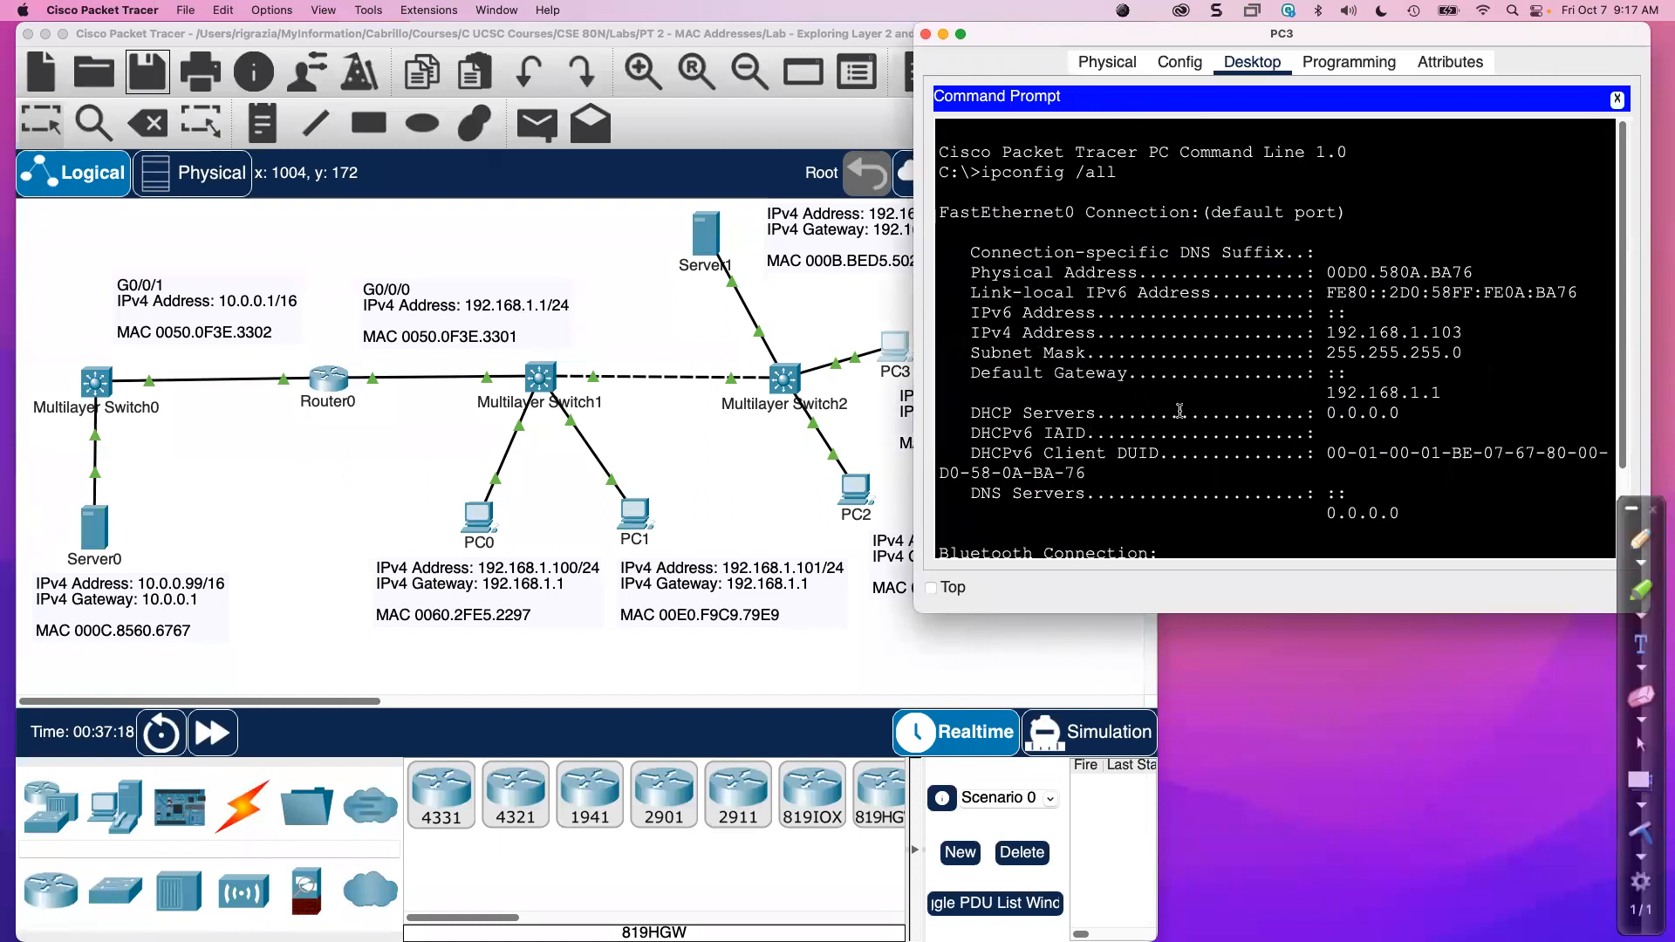
{"action": "scroll", "coordinate": [1174, 424], "scroll_direction": "down", "scroll_amount": 3}
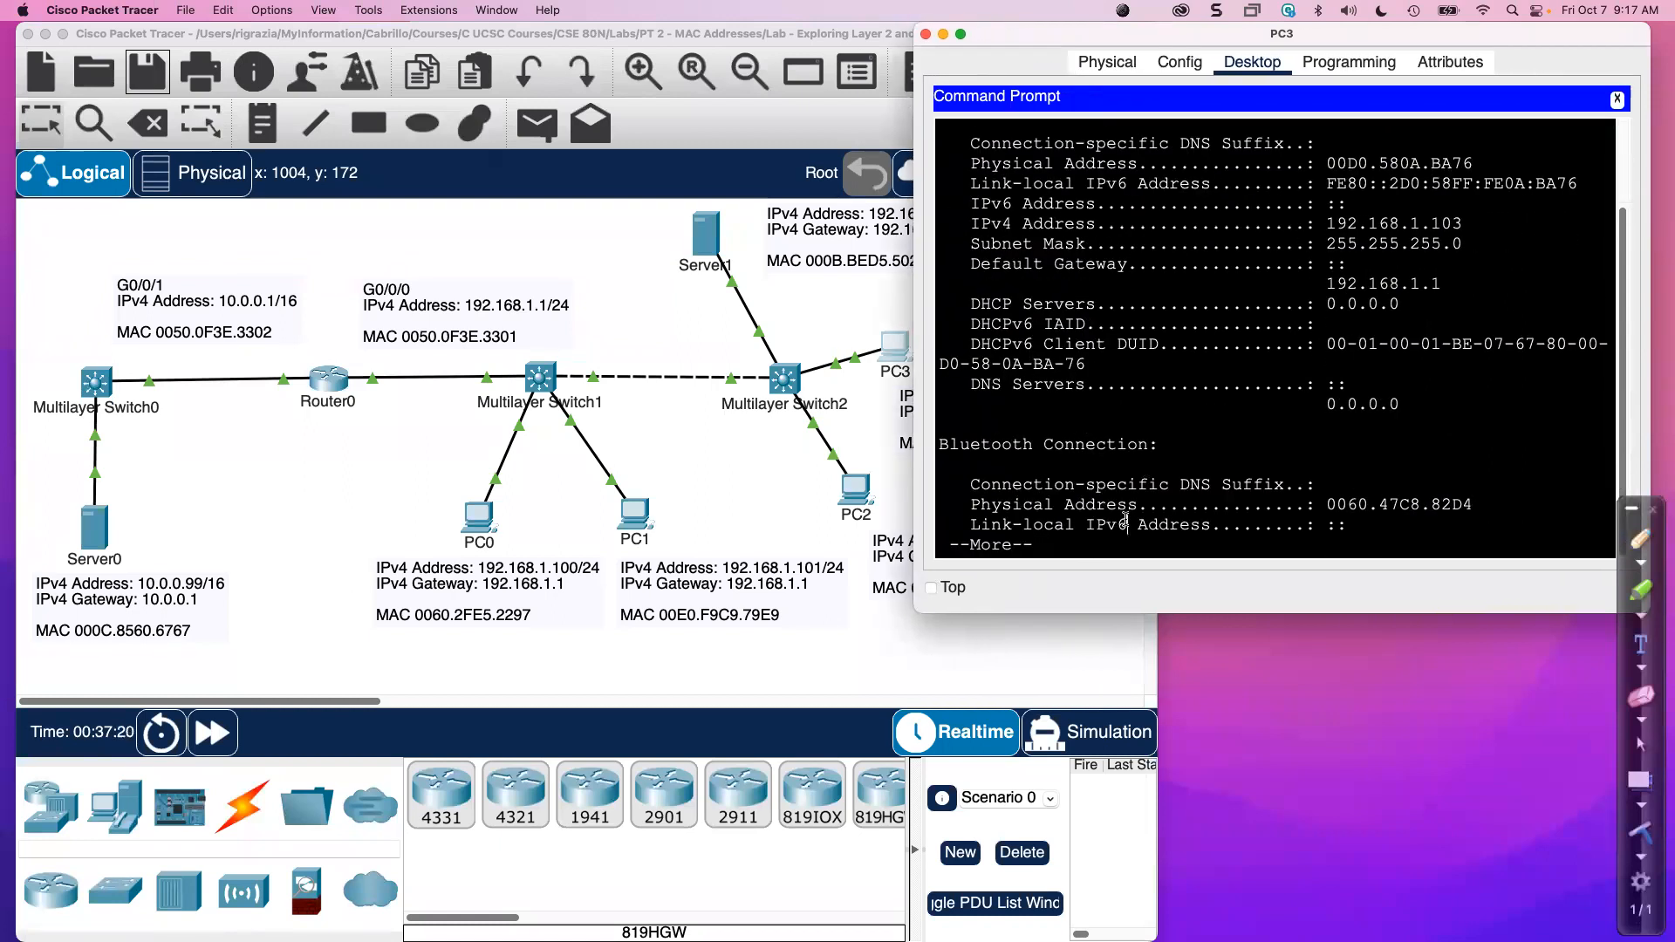
{"action": "key", "text": "space"}
{"action": "key", "text": "Return"}
{"action": "key", "text": "Return"}
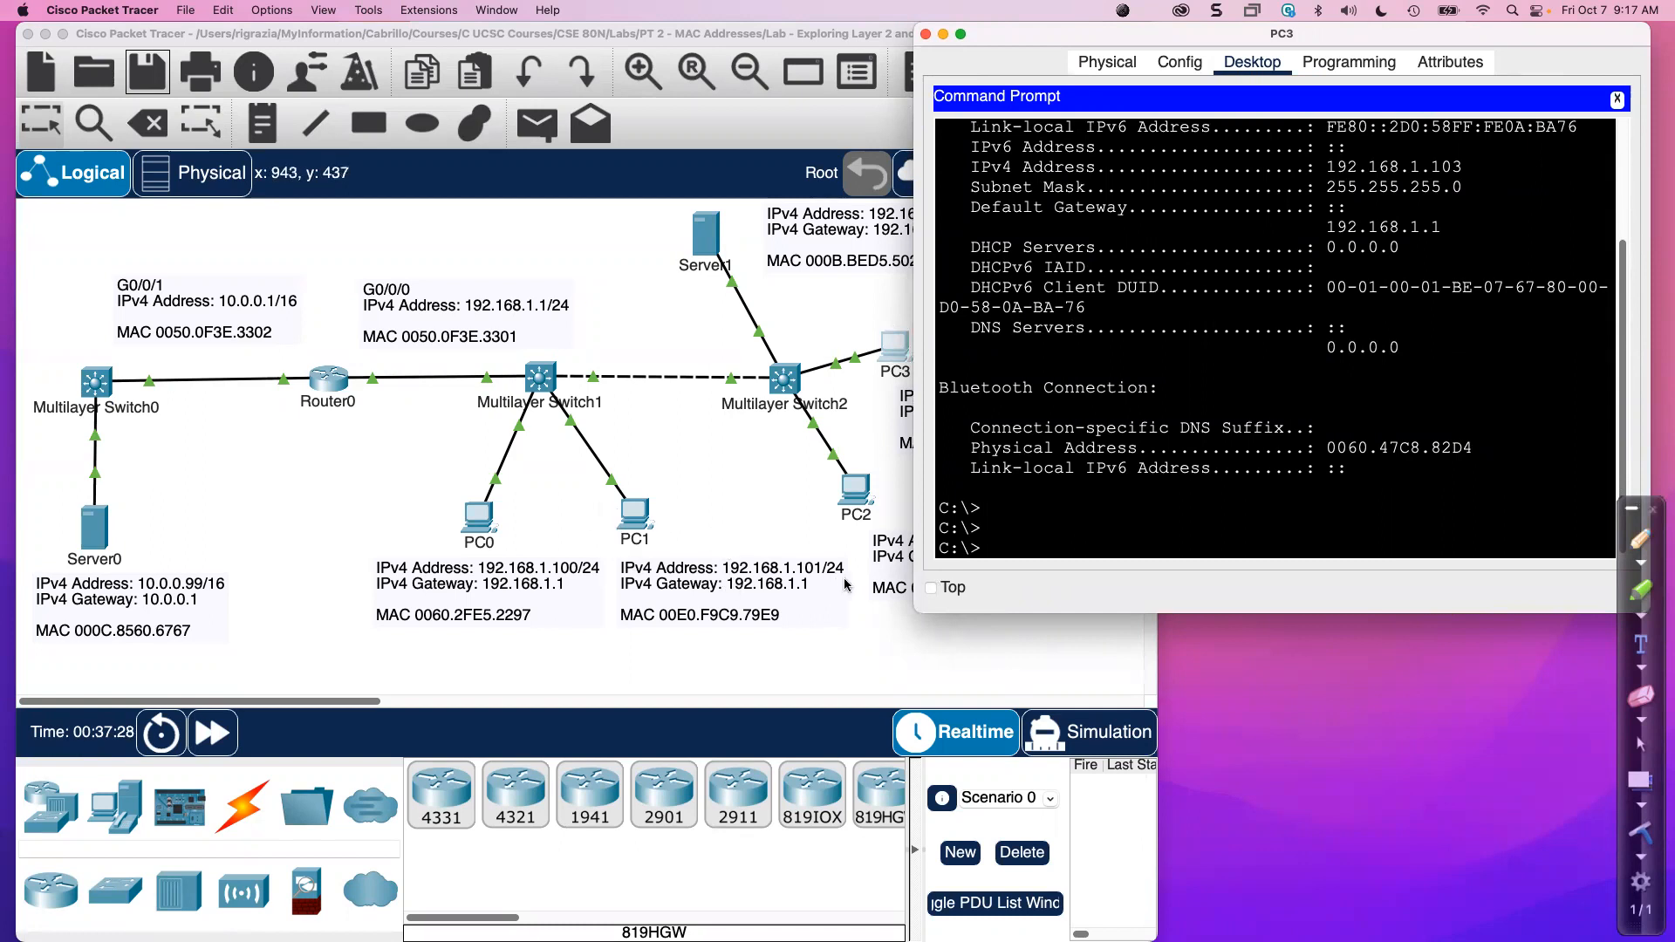
Ping PC0 at 192.168.1.100 from PC3's Command Prompt.
{"action": "type", "text": "ing 192."}
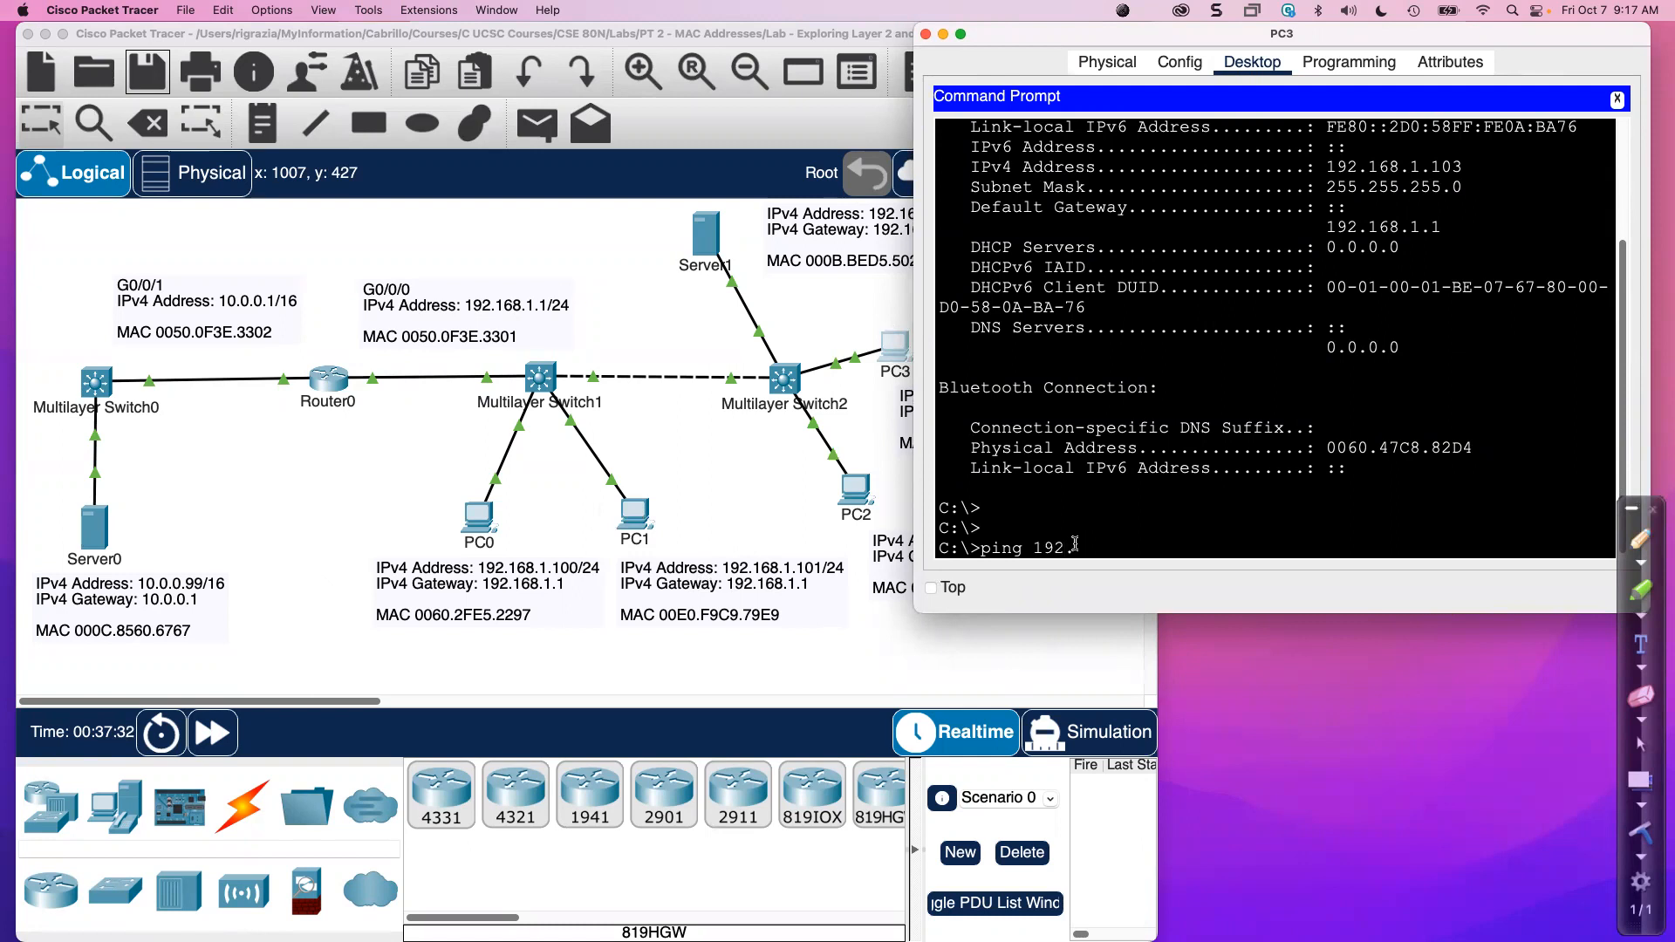
{"action": "type", "text": "168.1.100"}
{"action": "key", "text": "Return"}
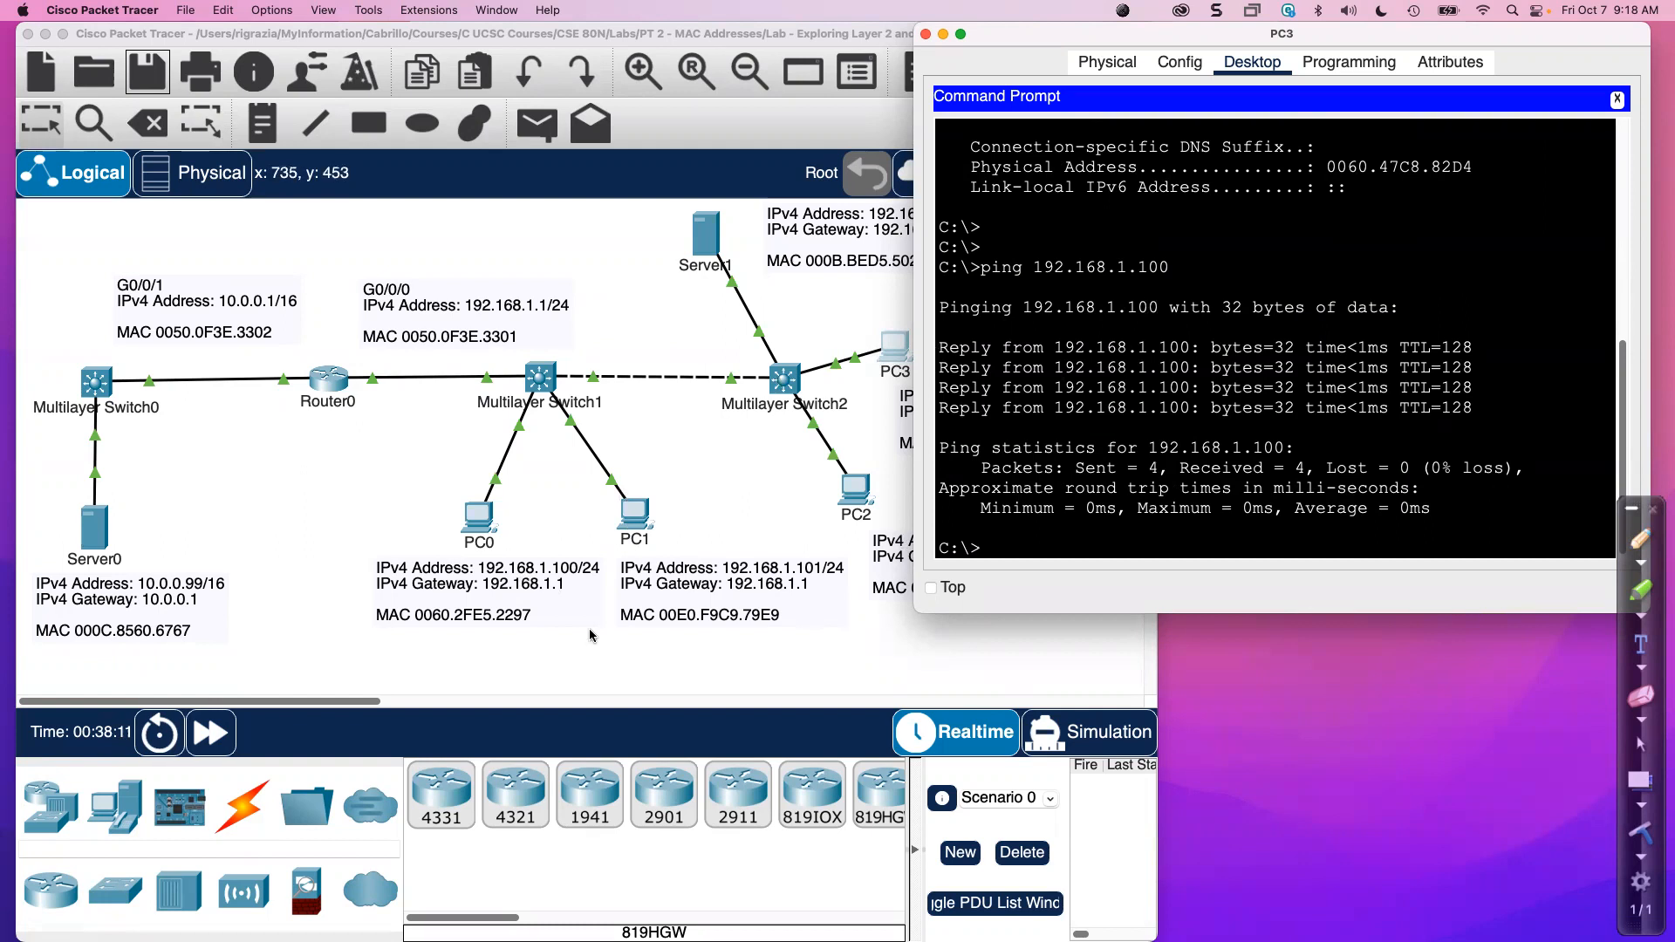
Underline PC0's IPv4 address, draw arrows for the ping traffic between PC3 and PC0, and clear the annotations.
{"action": "left_click", "coordinate": [1643, 541]}
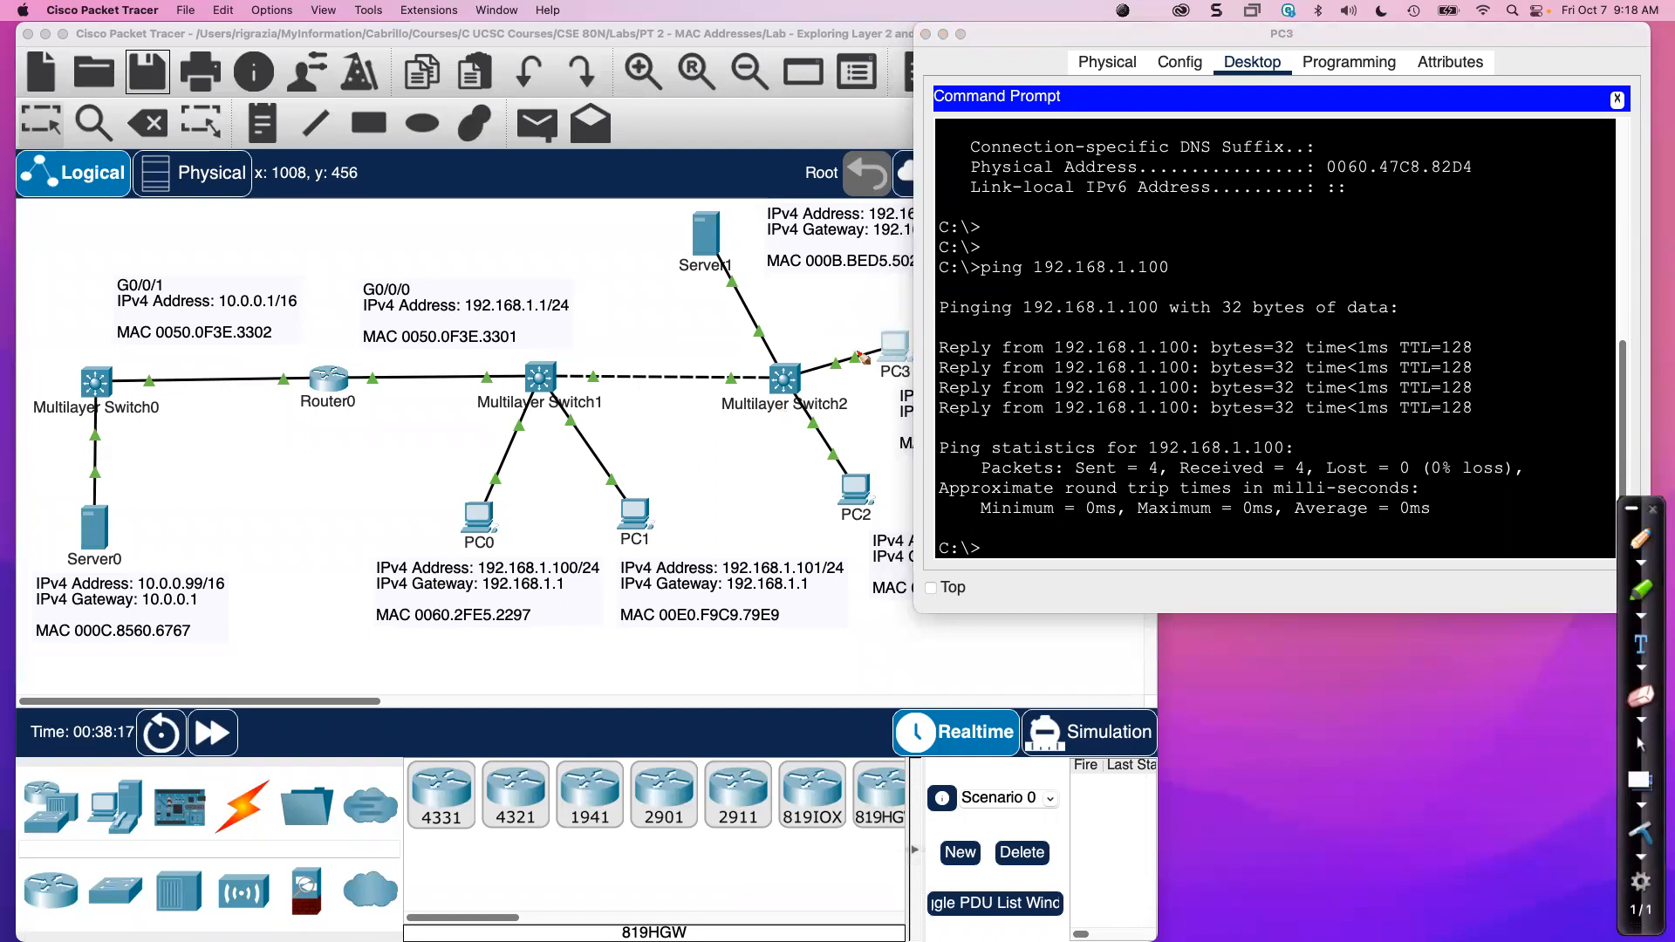
{"action": "left_click_drag", "start_coordinate": [482, 580], "coordinate": [573, 578]}
{"action": "mouse_move", "coordinate": [853, 342]}
{"action": "left_mouse_down"}
{"action": "mouse_move", "coordinate": [667, 354]}
{"action": "mouse_move", "coordinate": [513, 476]}
{"action": "left_mouse_up"}
{"action": "mouse_move", "coordinate": [759, 357]}
{"action": "left_mouse_down"}
{"action": "mouse_move", "coordinate": [670, 393]}
{"action": "mouse_move", "coordinate": [662, 465]}
{"action": "left_mouse_up"}
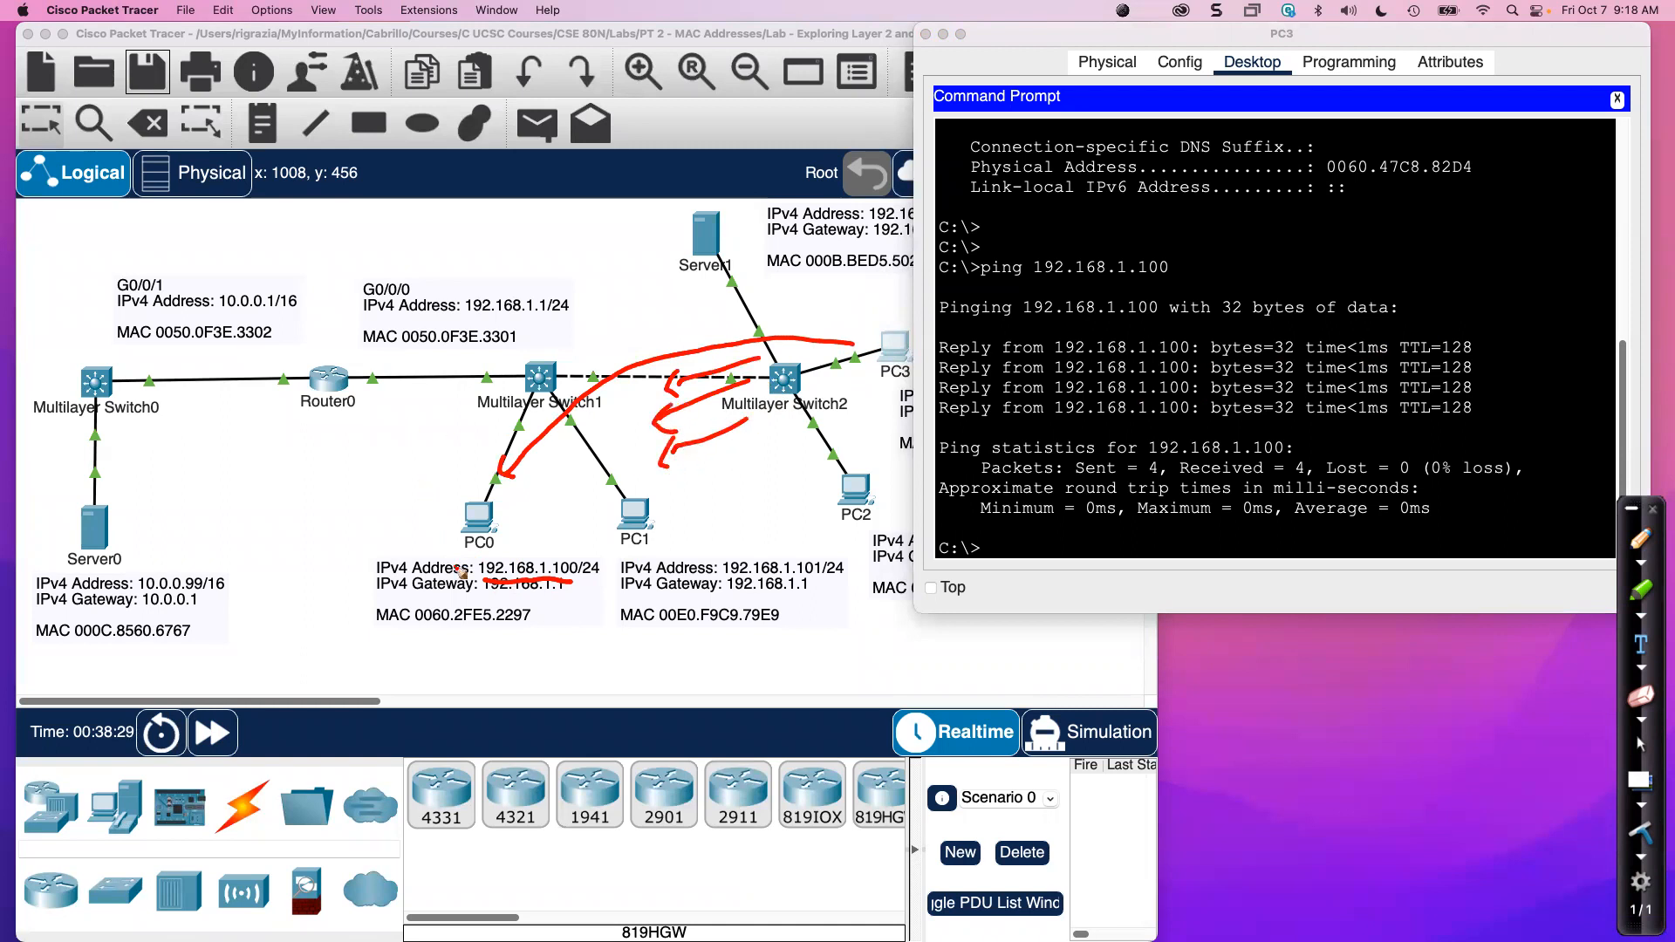
{"action": "left_click_drag", "start_coordinate": [451, 457], "coordinate": [522, 370]}
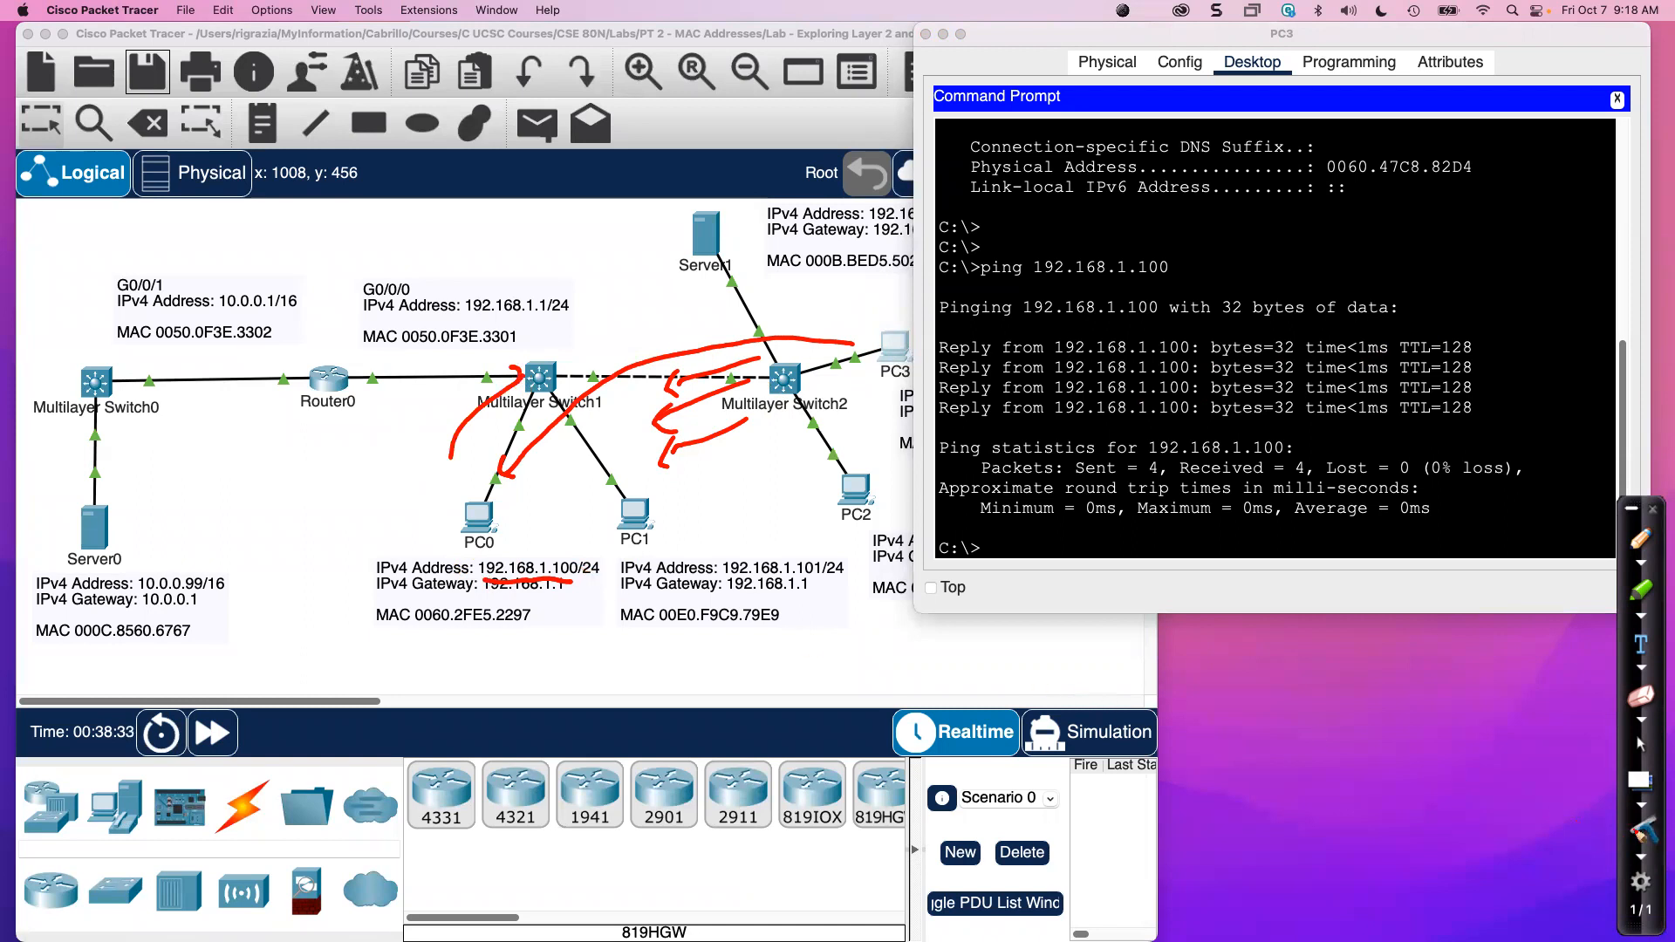
{"action": "left_click", "coordinate": [1640, 831]}
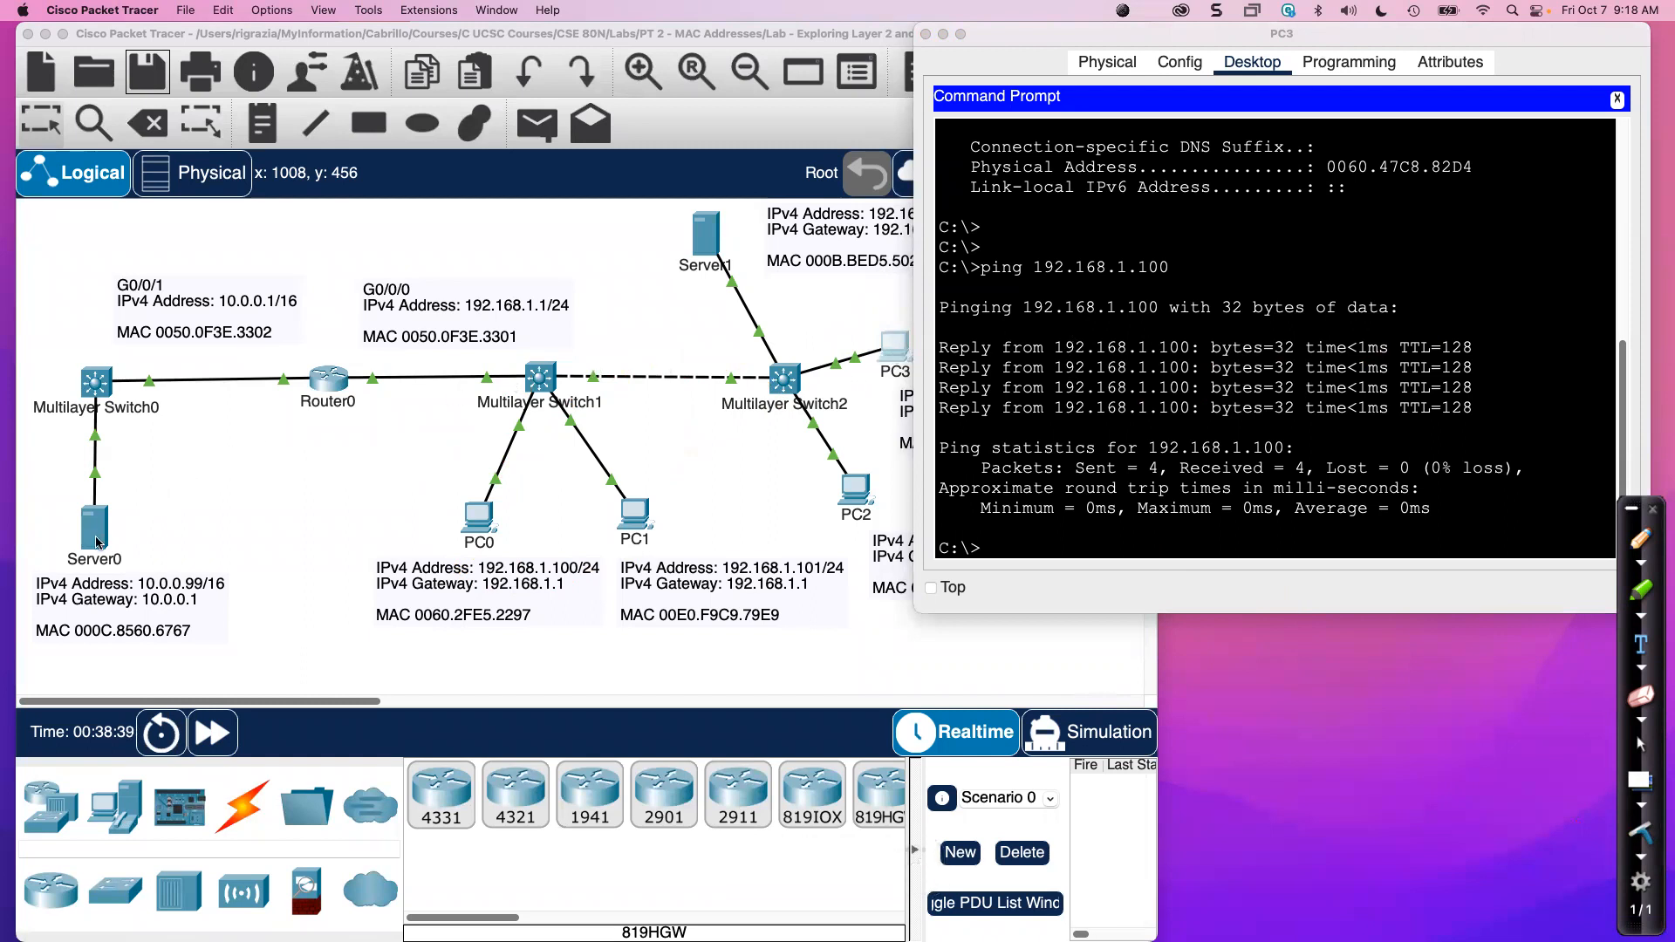
Ping Server0 at 10.0.0.99 from PC3's Command Prompt and close the PC3 window.
{"action": "left_click", "coordinate": [1146, 463]}
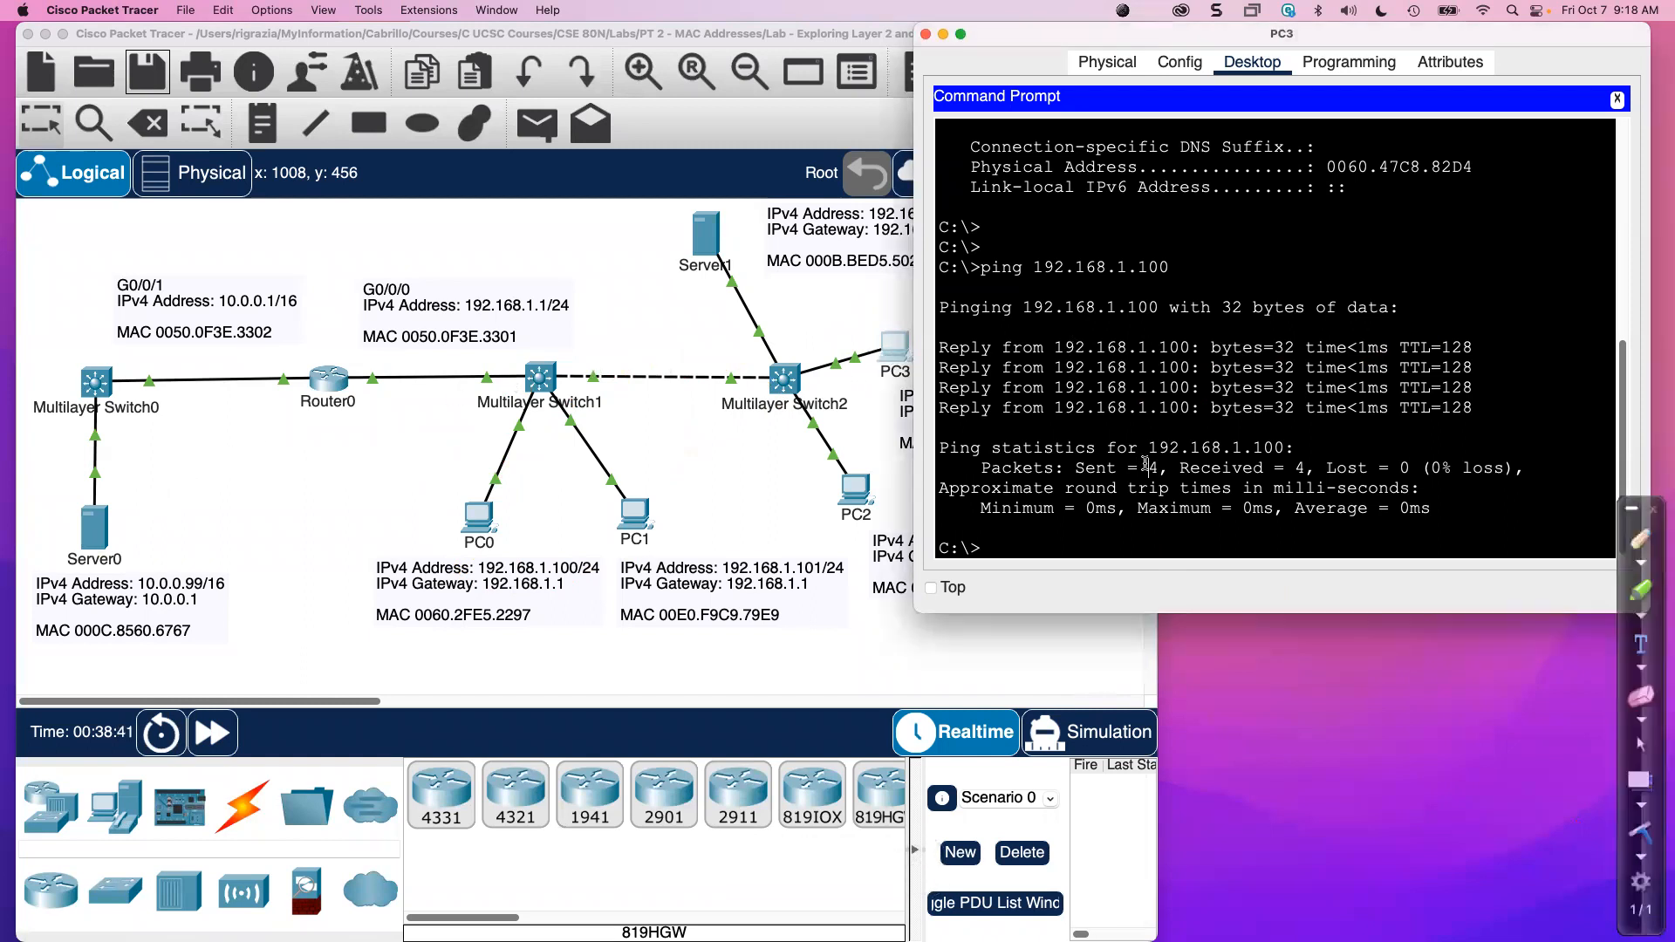
{"action": "key", "text": "Return"}
{"action": "type", "text": "ping 10.0.0.99"}
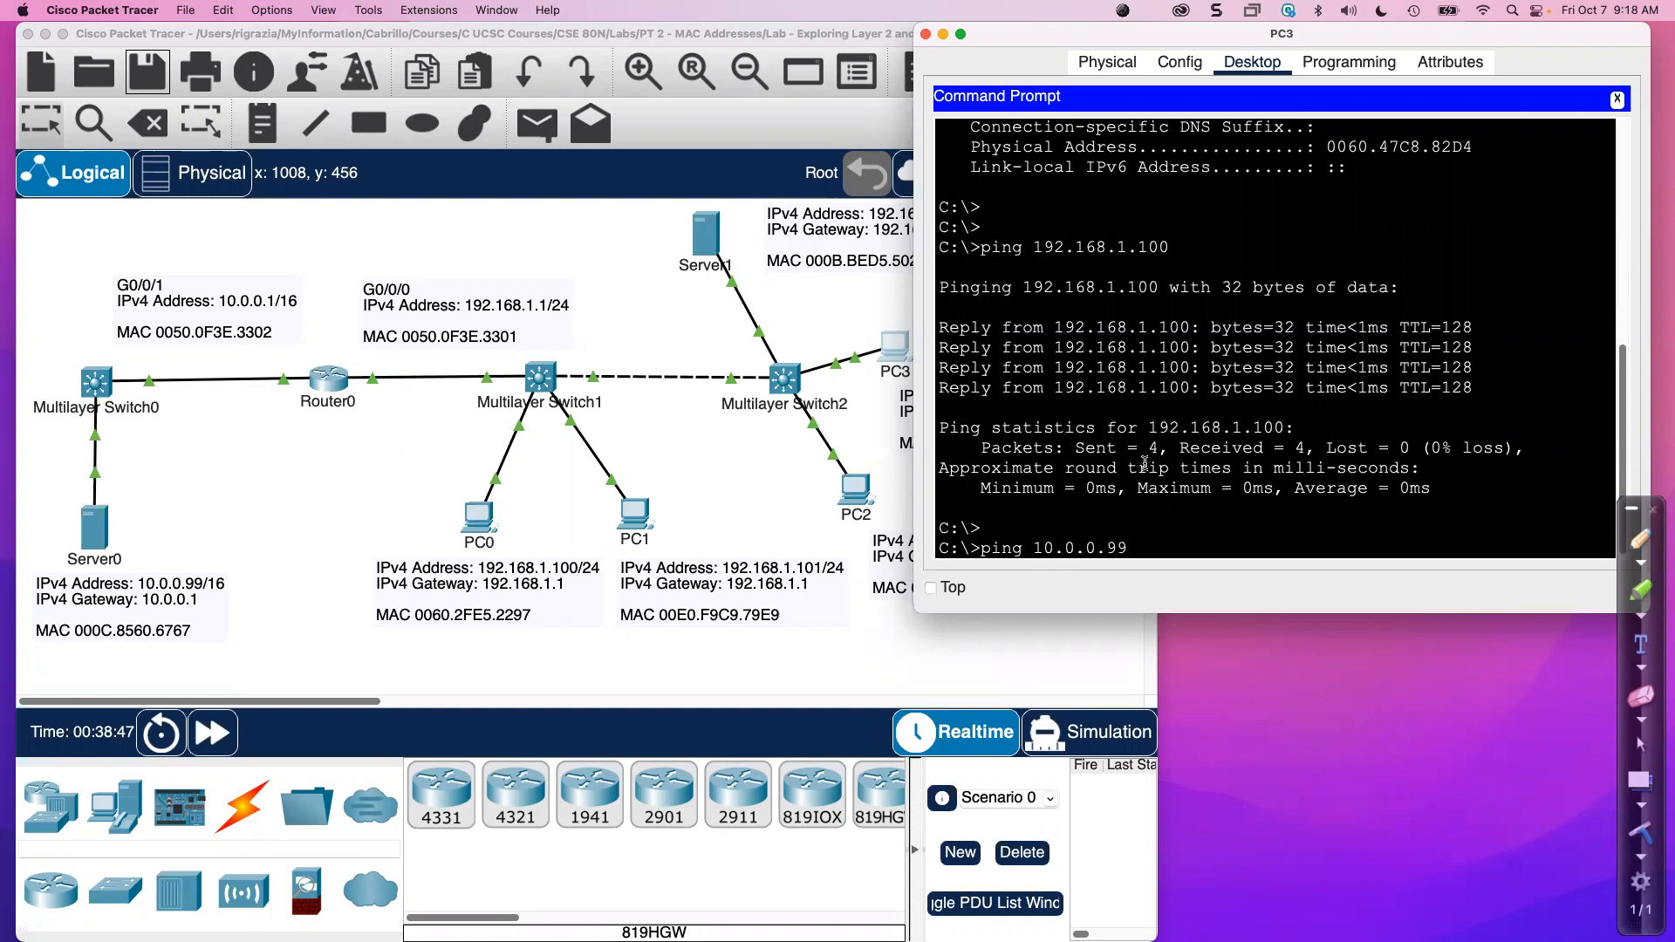
{"action": "key", "text": "Return"}
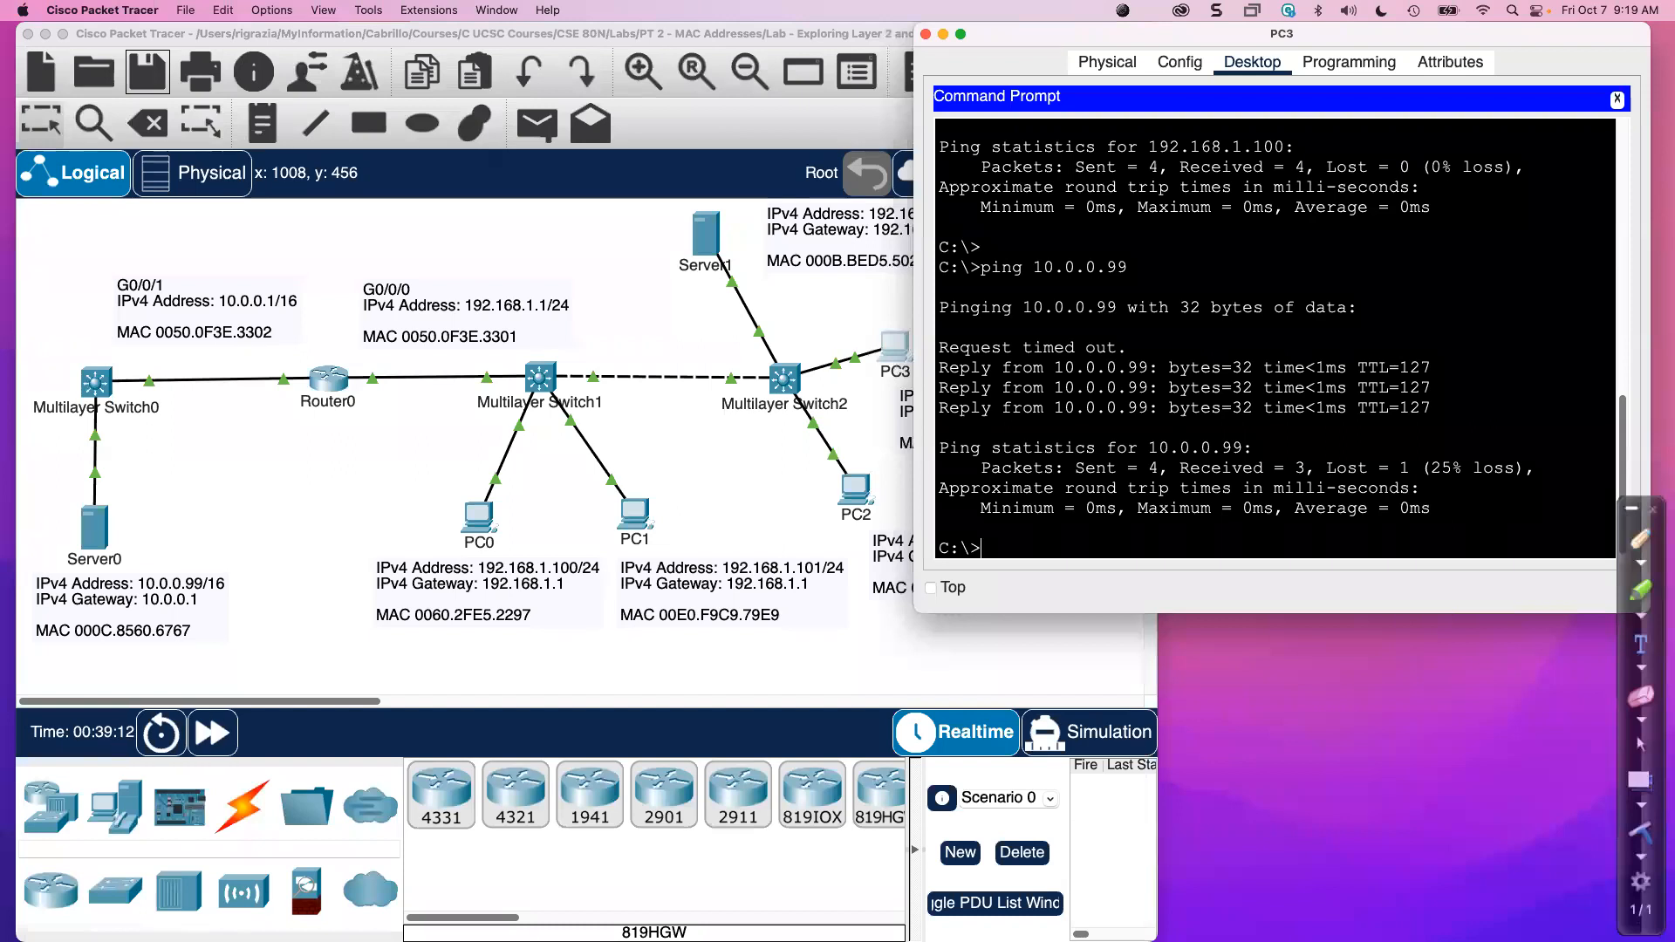
{"action": "left_click", "coordinate": [926, 35]}
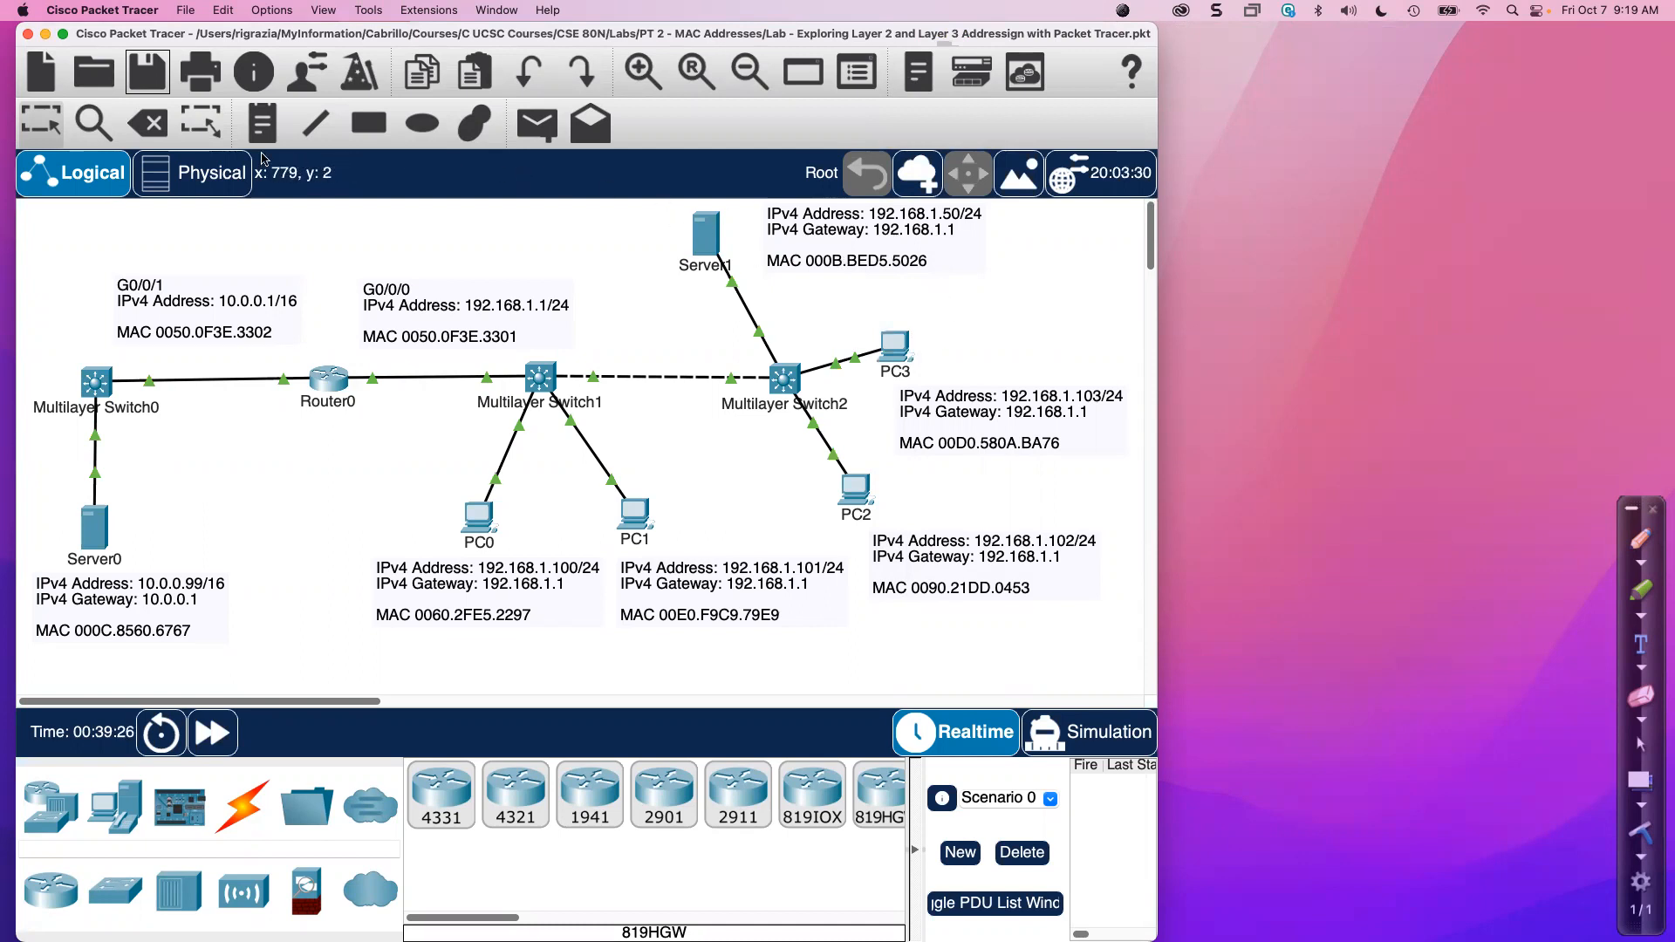
Delete the link between PC3 and Multilayer Switch2, and undo the deletion.
{"action": "left_click", "coordinate": [151, 128]}
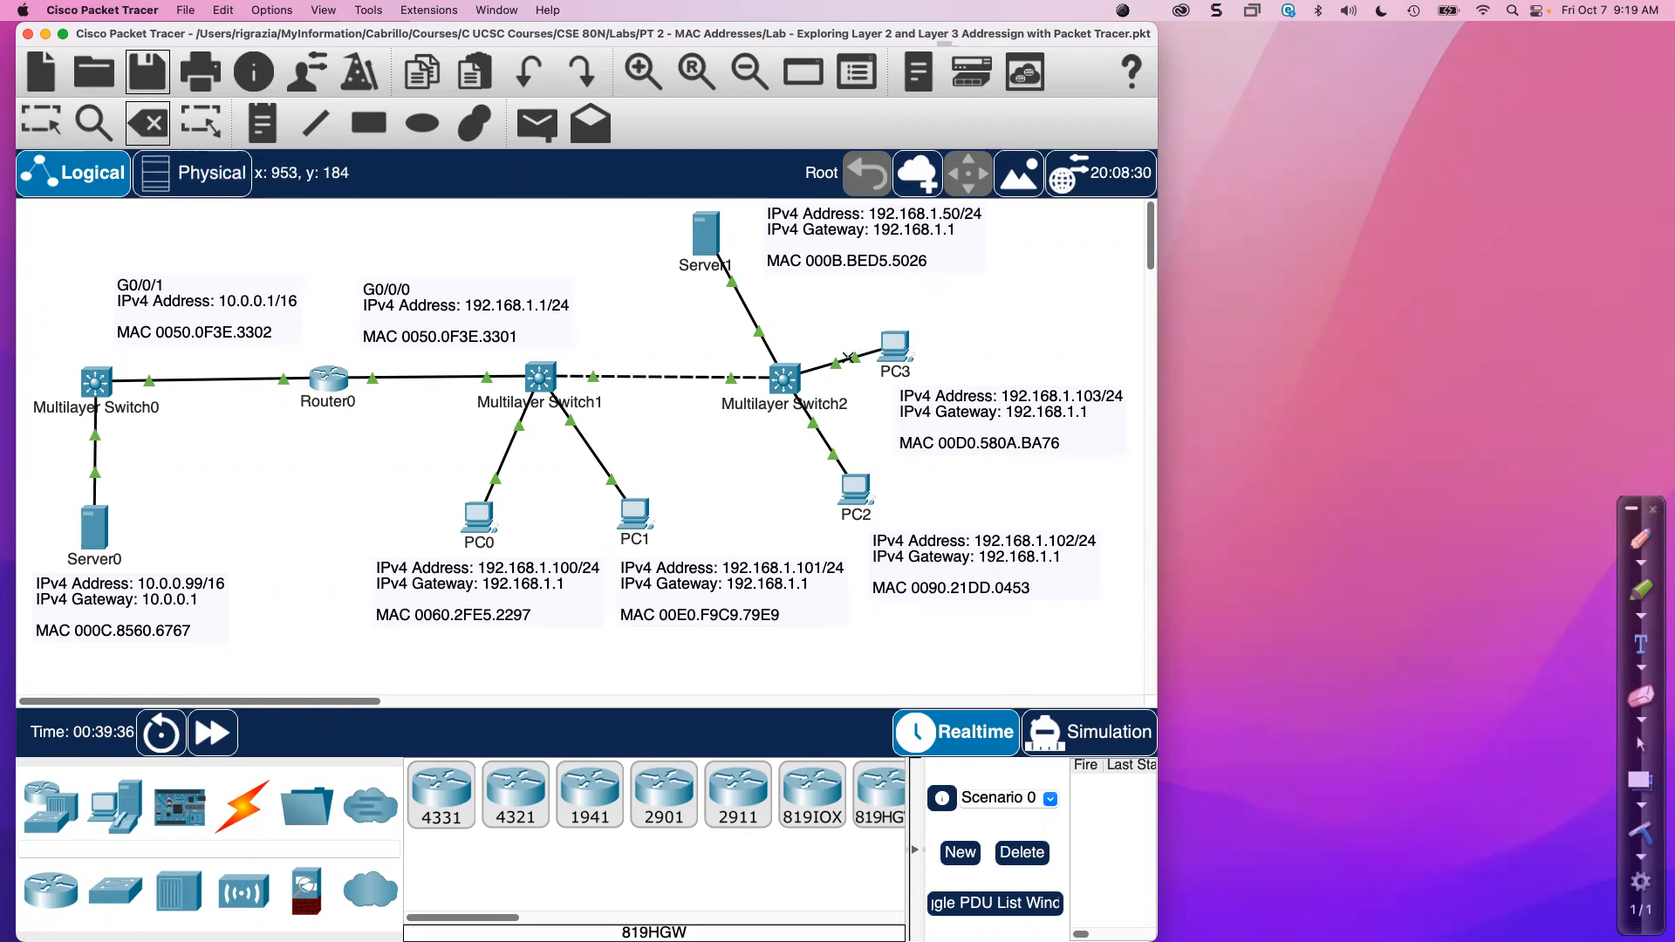
{"action": "left_click", "coordinate": [847, 357]}
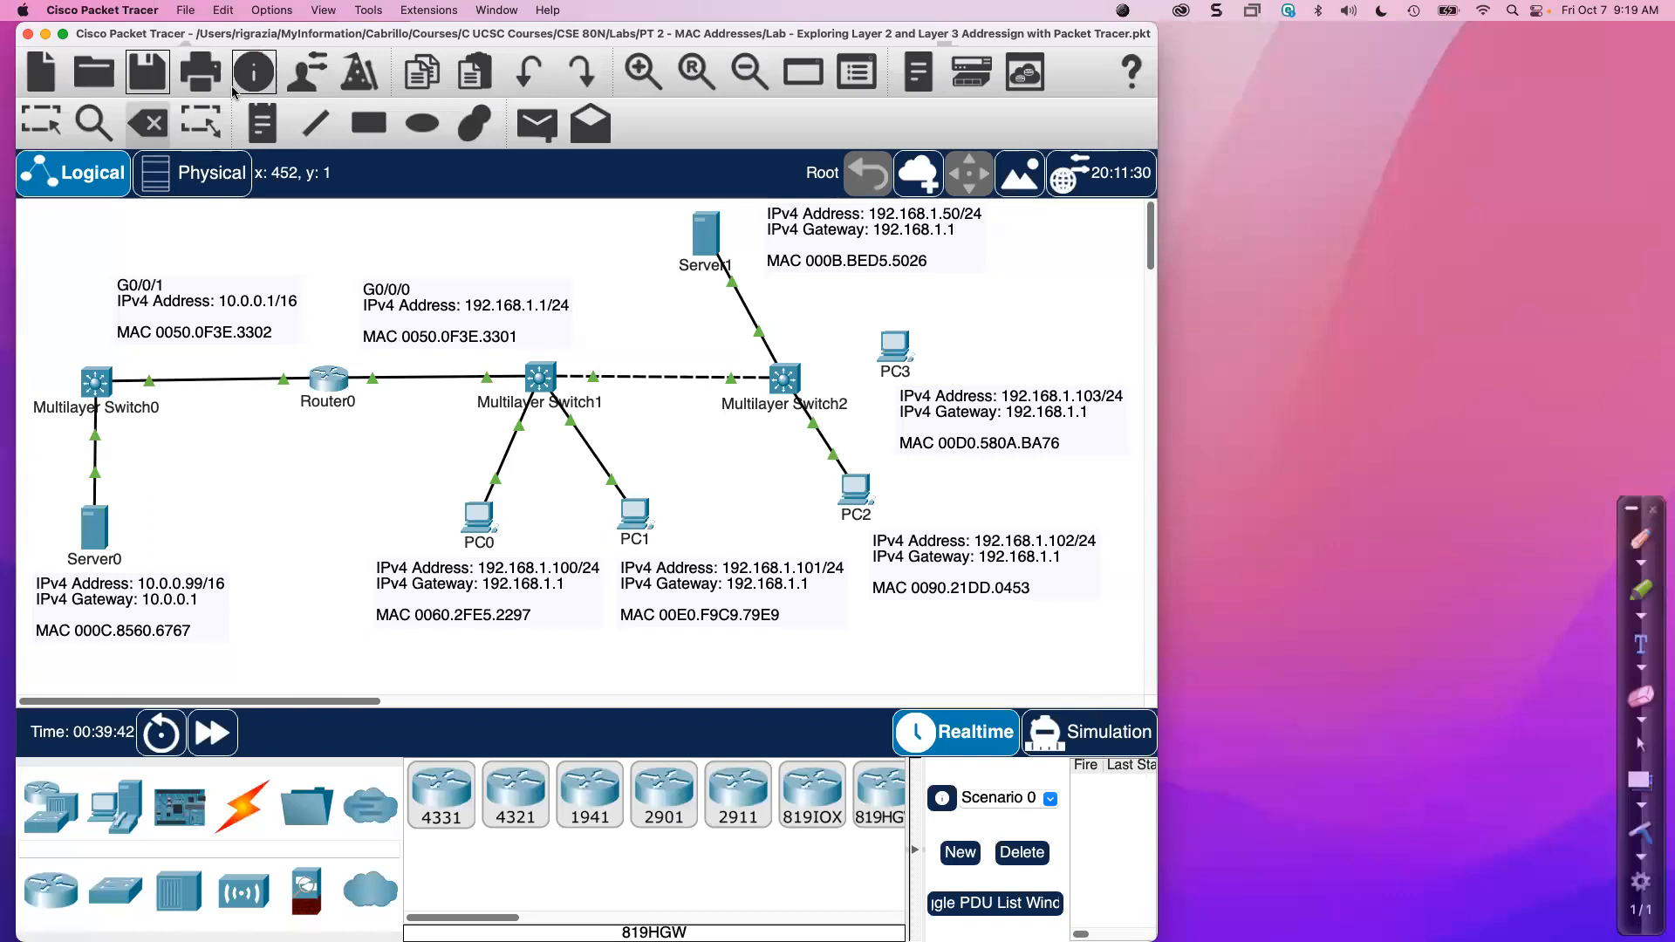
{"action": "left_click", "coordinate": [227, 9]}
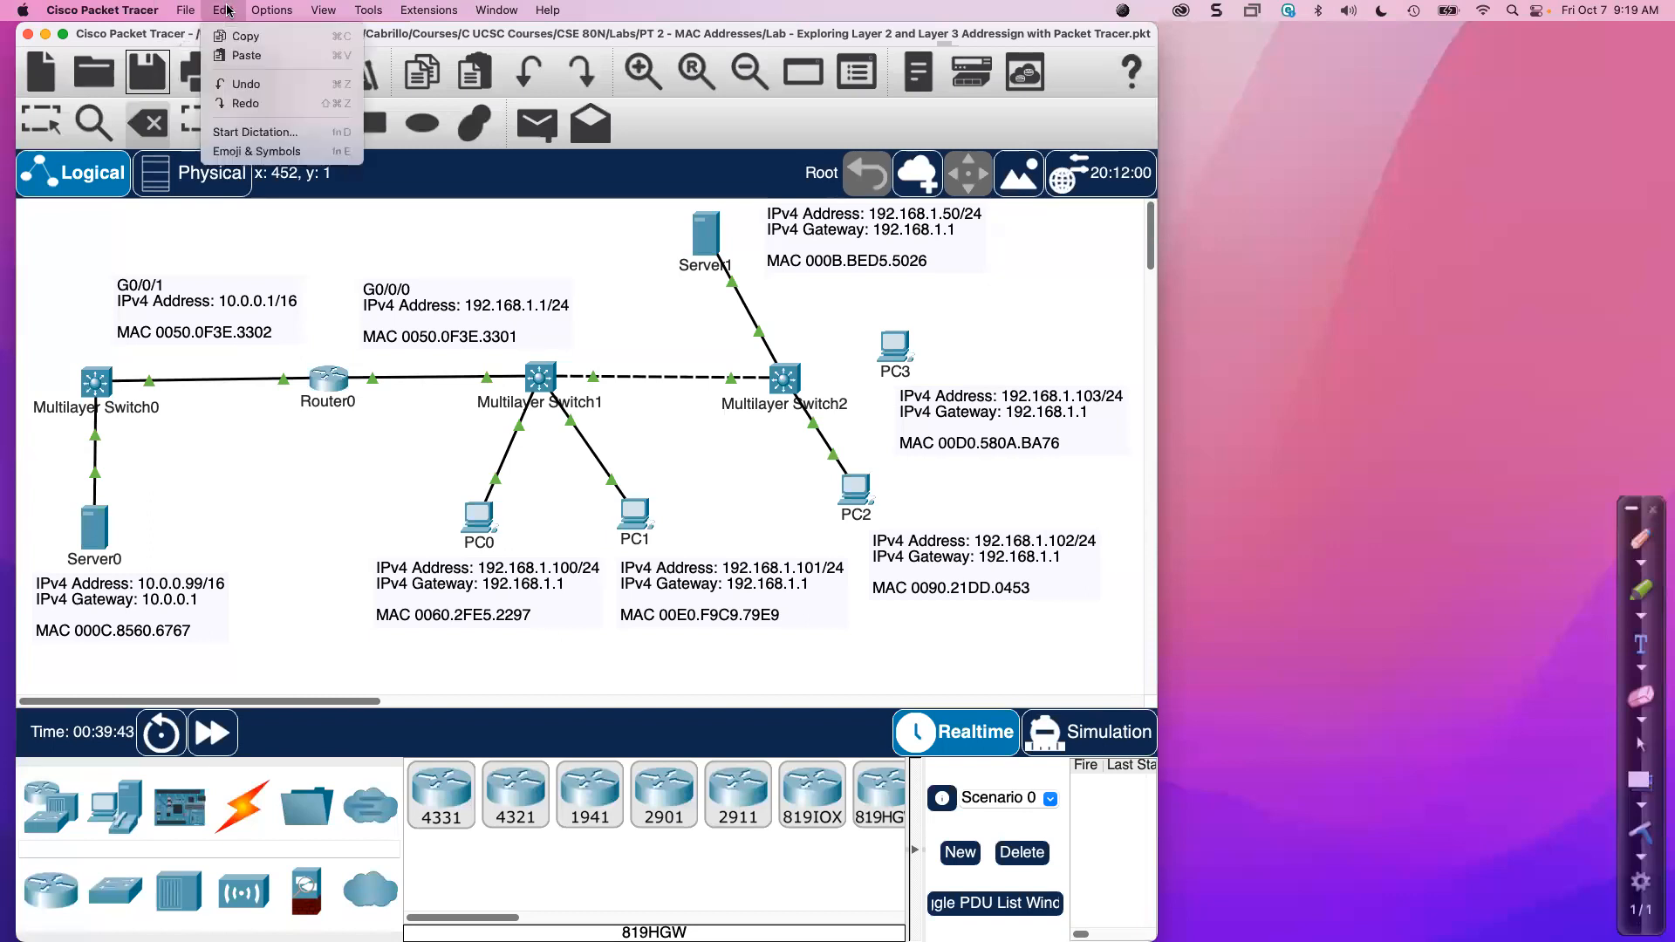
{"action": "left_click", "coordinate": [247, 84]}
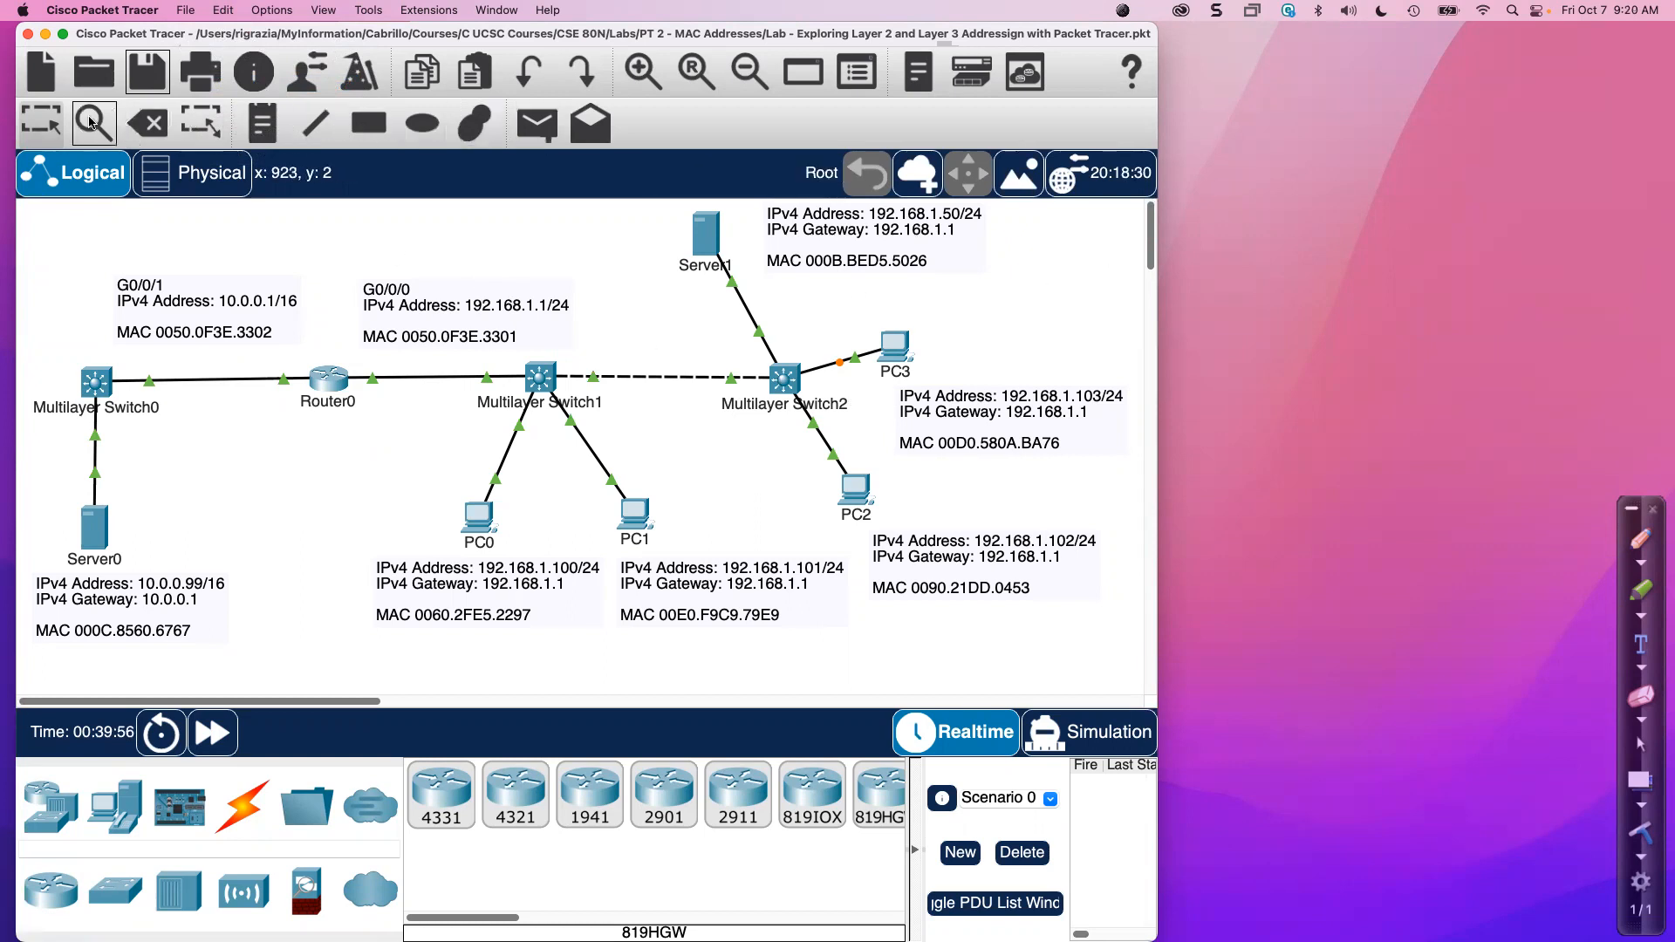
Delete the link between Multilayer Switch2 and PC3, and move PC3 beside Server0, below Multilayer Switch0.
{"action": "left_click", "coordinate": [144, 122]}
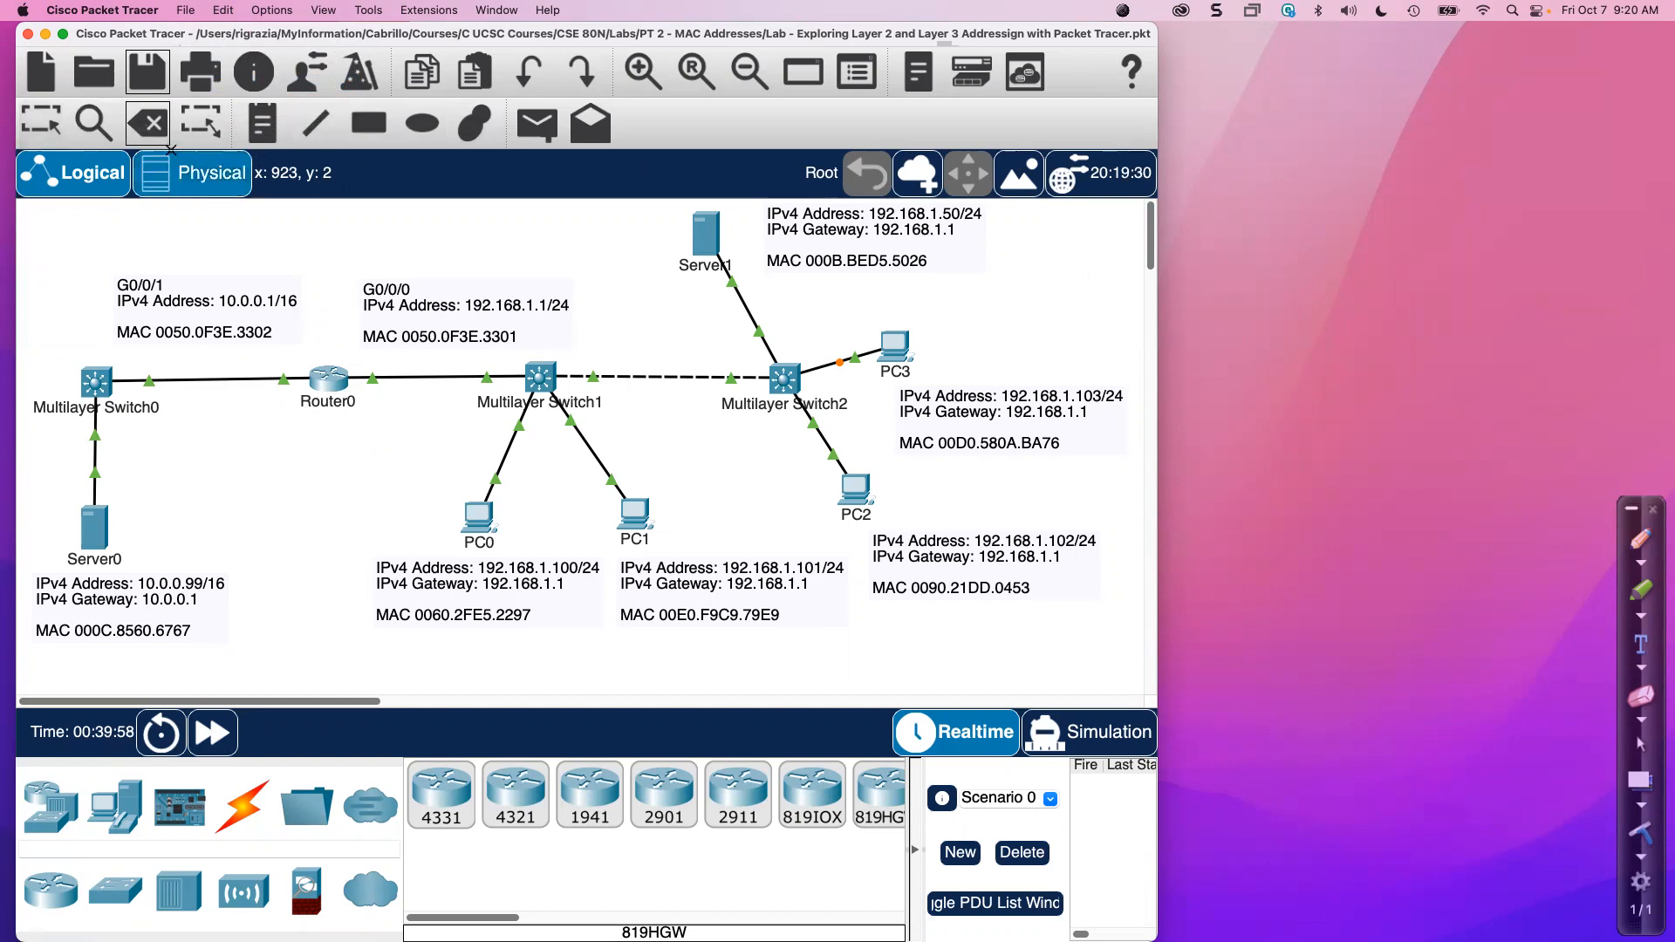
{"action": "left_click", "coordinate": [831, 363]}
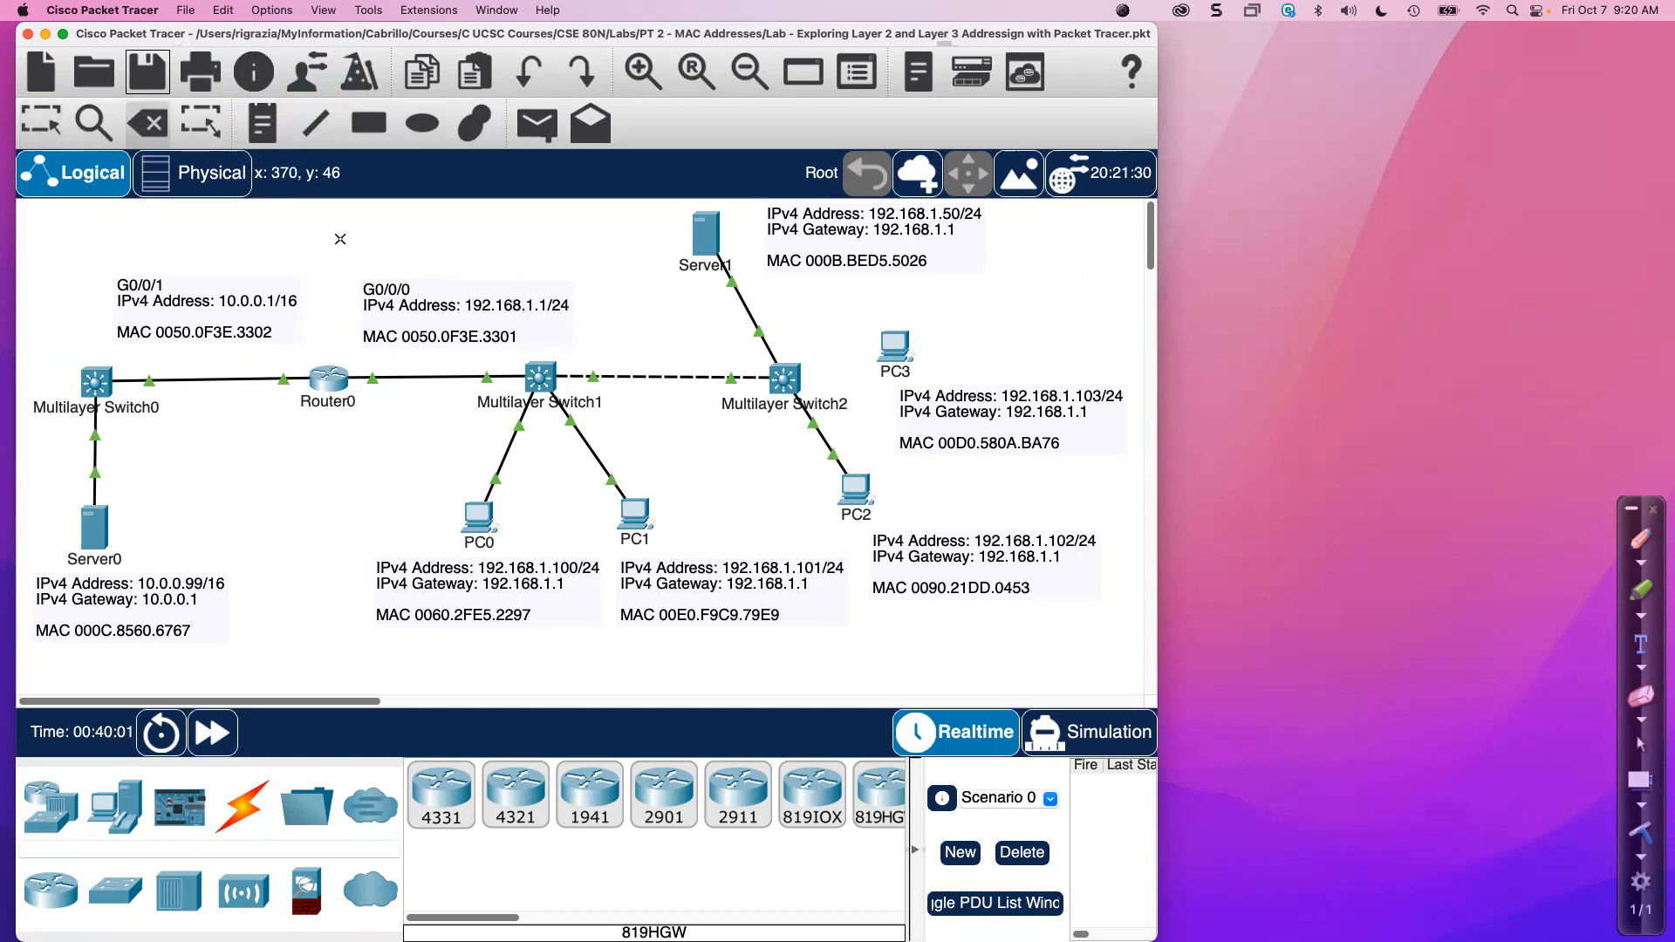
{"action": "left_click", "coordinate": [40, 131]}
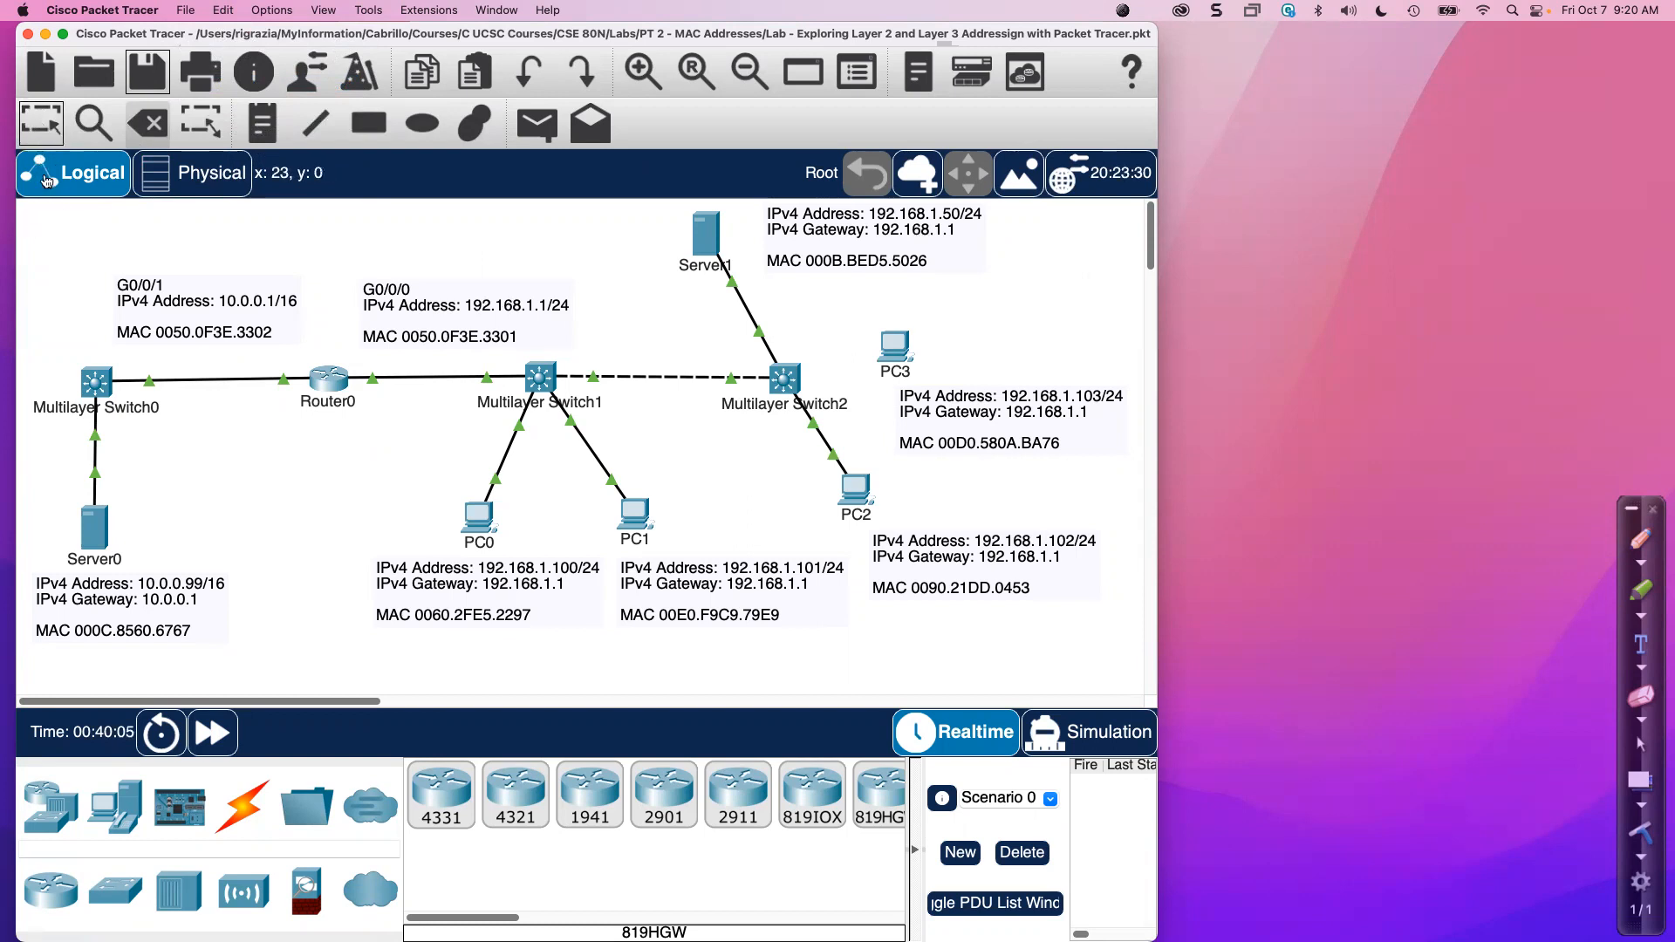
{"action": "left_click", "coordinate": [43, 131]}
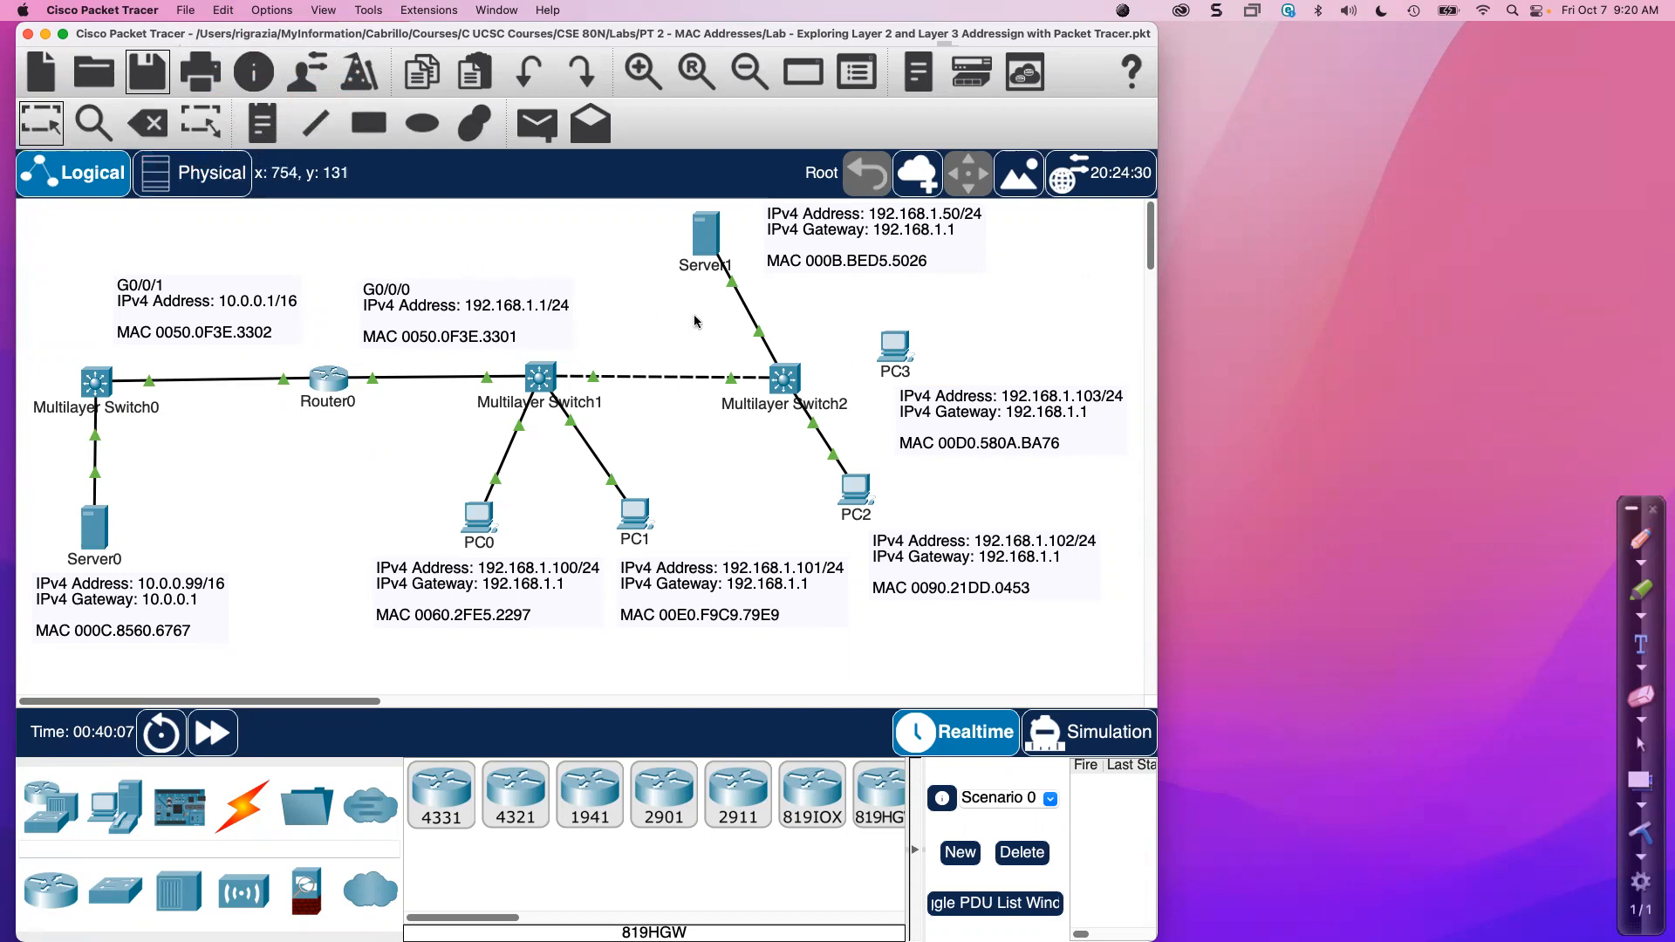
{"action": "mouse_move", "coordinate": [898, 353]}
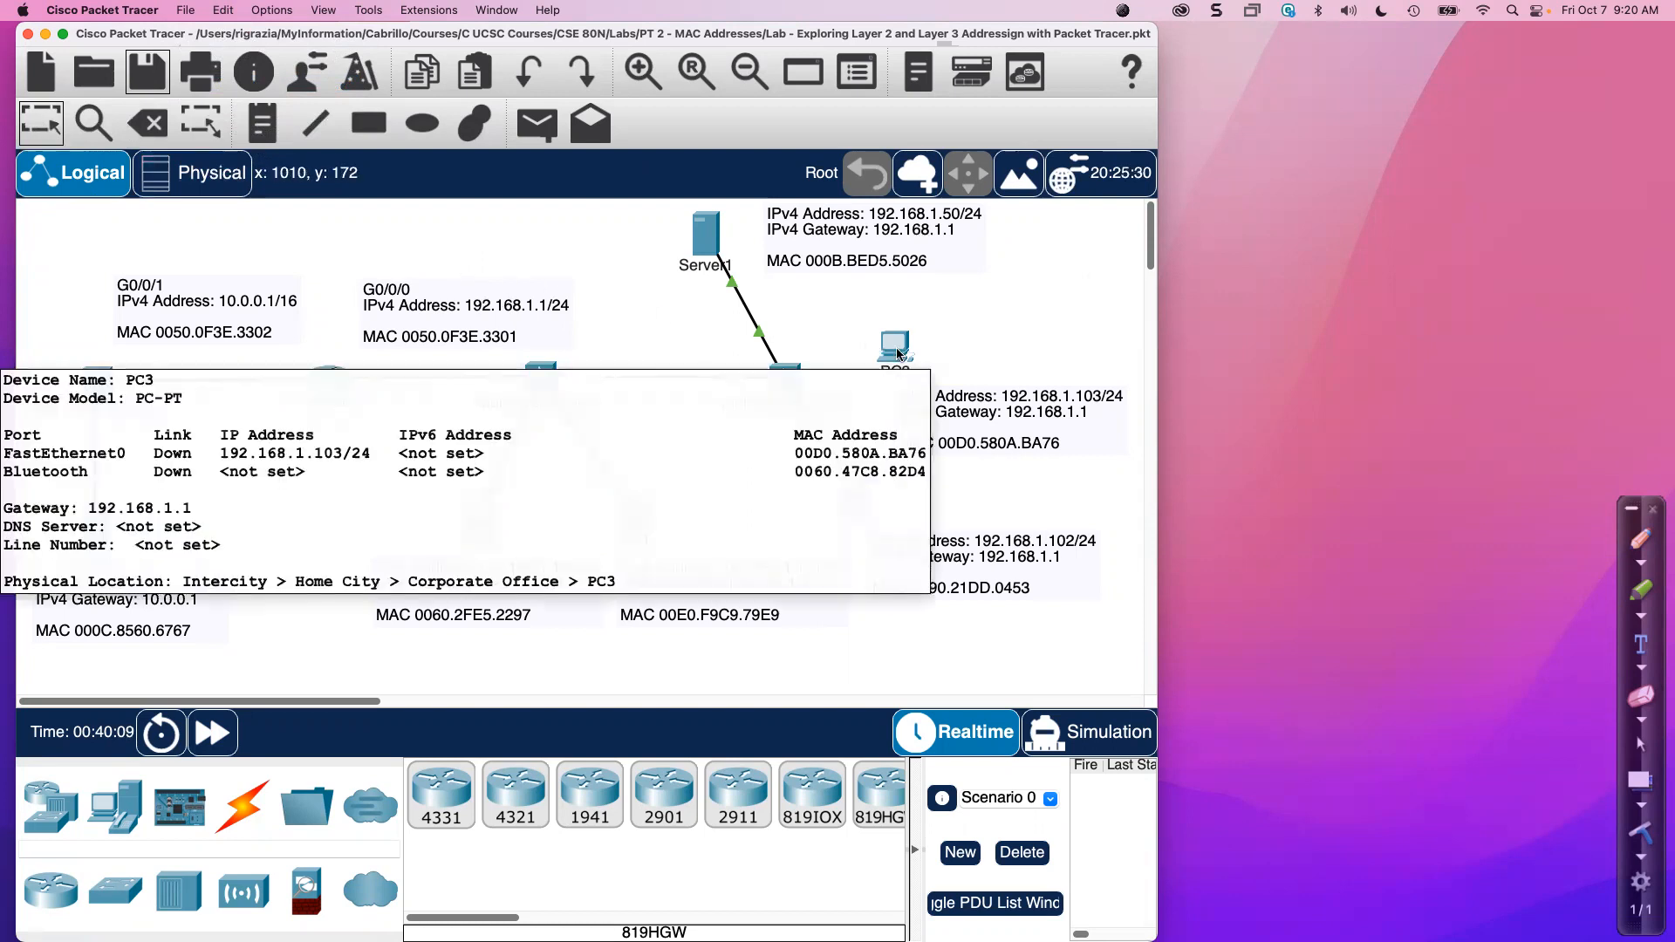
{"action": "left_click_drag", "start_coordinate": [903, 344], "coordinate": [194, 466]}
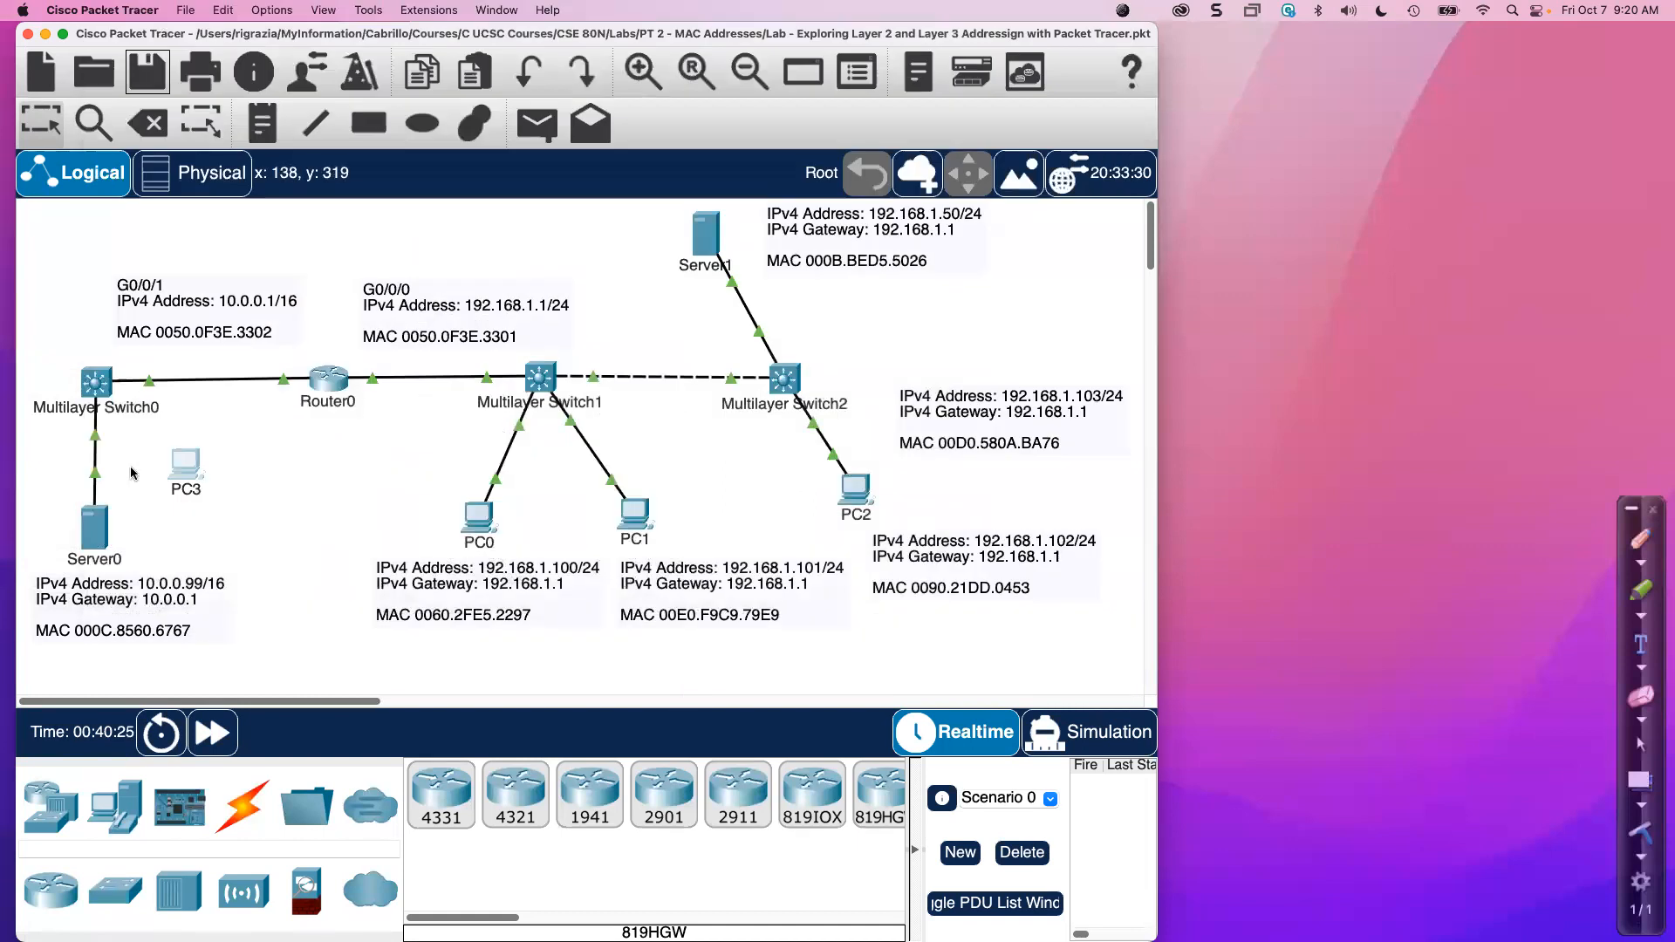
Connect PC3's FastEthernet0 to FastEthernet0/3 on Multilayer Switch0 with a copper straight-through cable.
{"action": "mouse_move", "coordinate": [103, 385]}
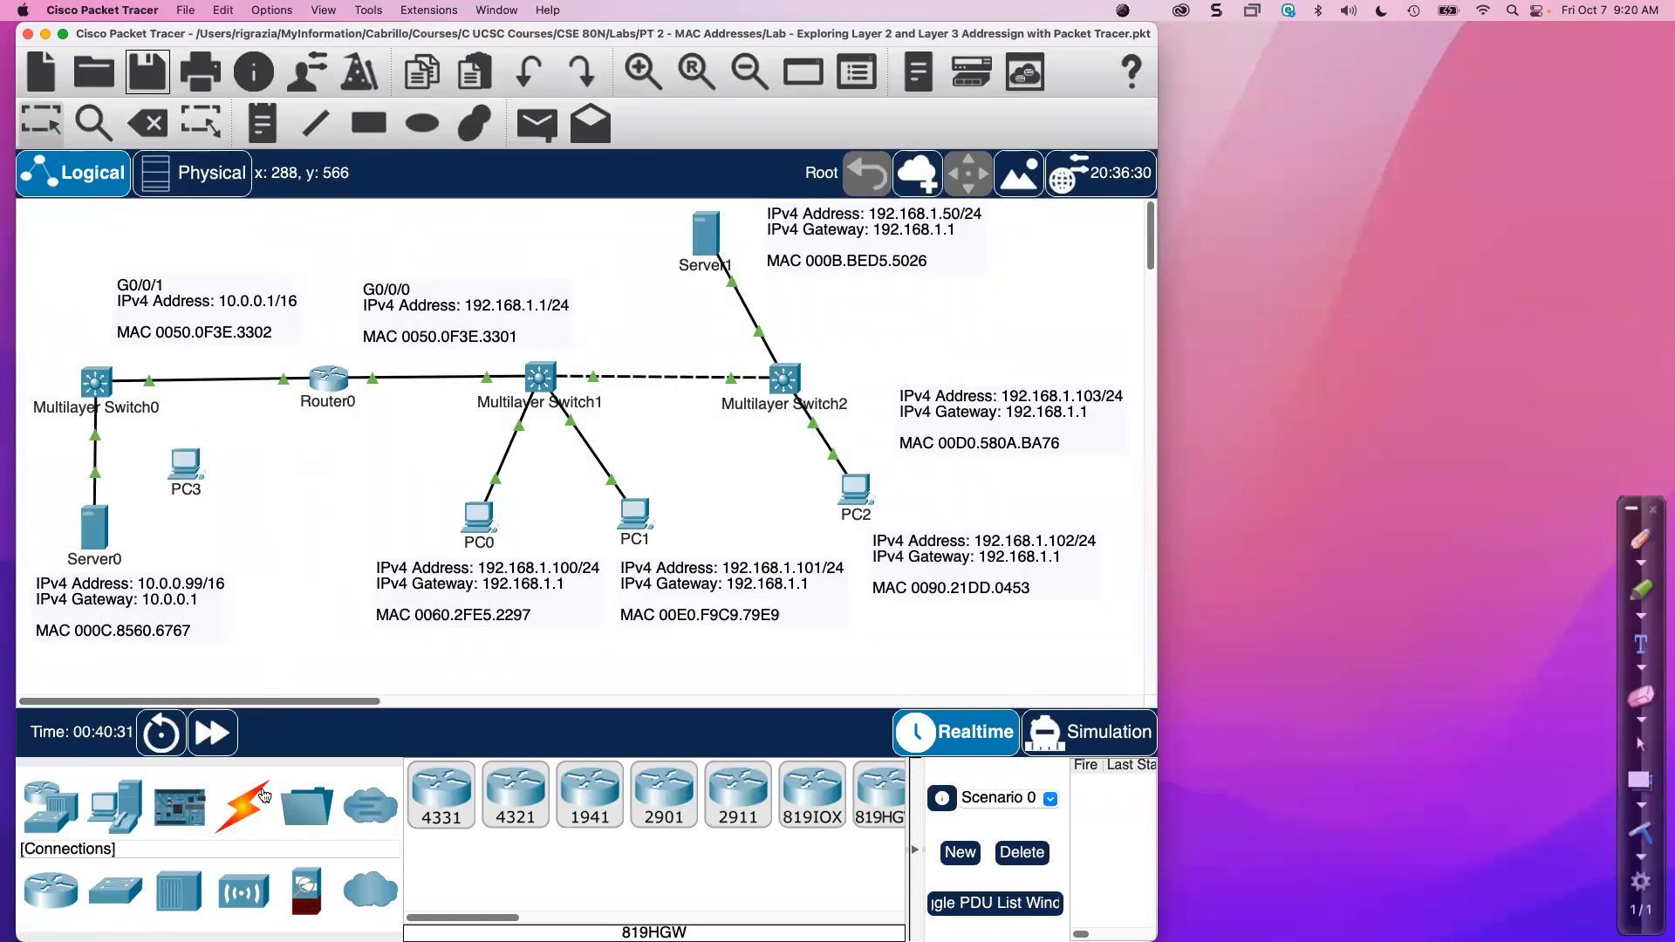
{"action": "left_click", "coordinate": [246, 815]}
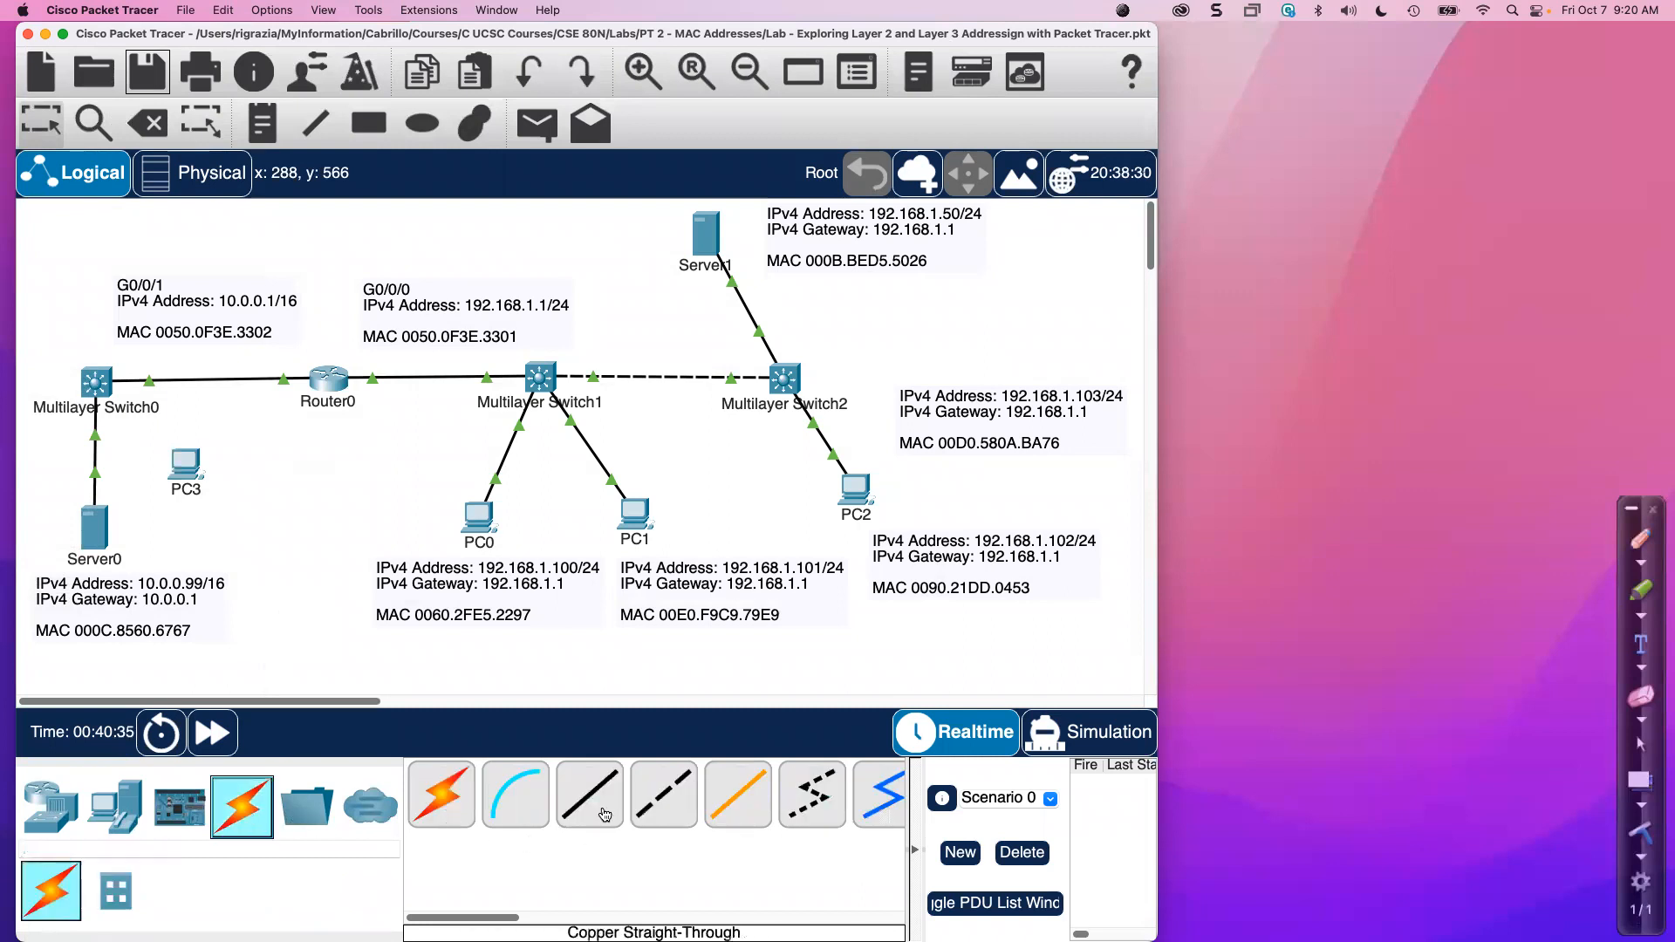
{"action": "left_click", "coordinate": [605, 815]}
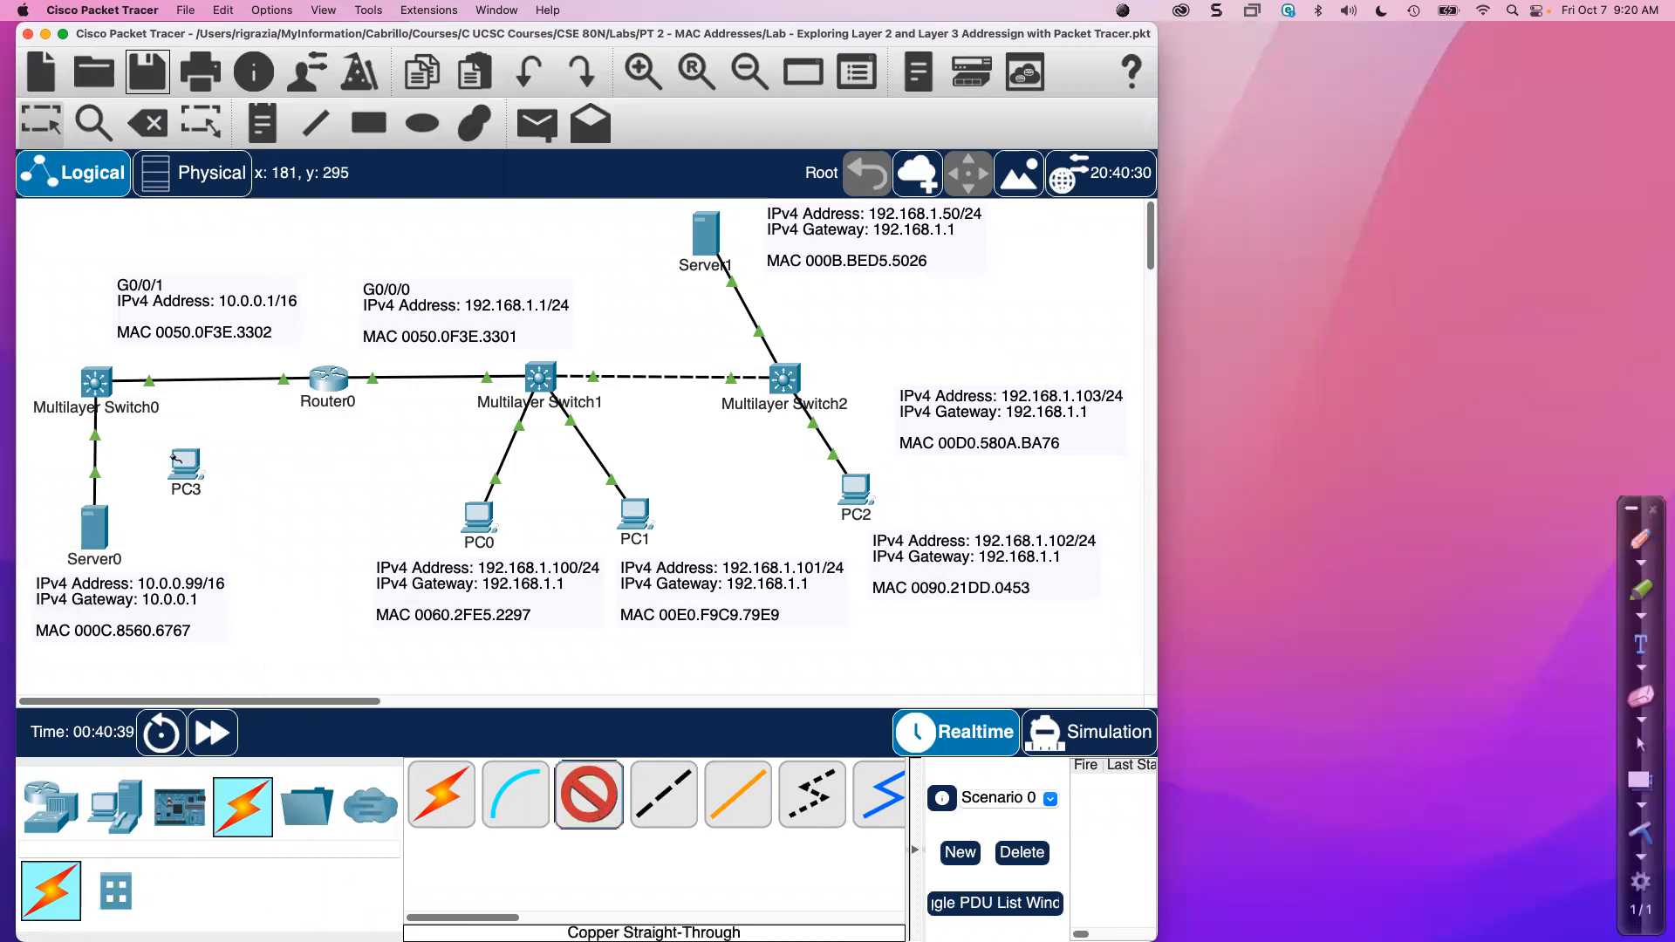
{"action": "left_click", "coordinate": [189, 469]}
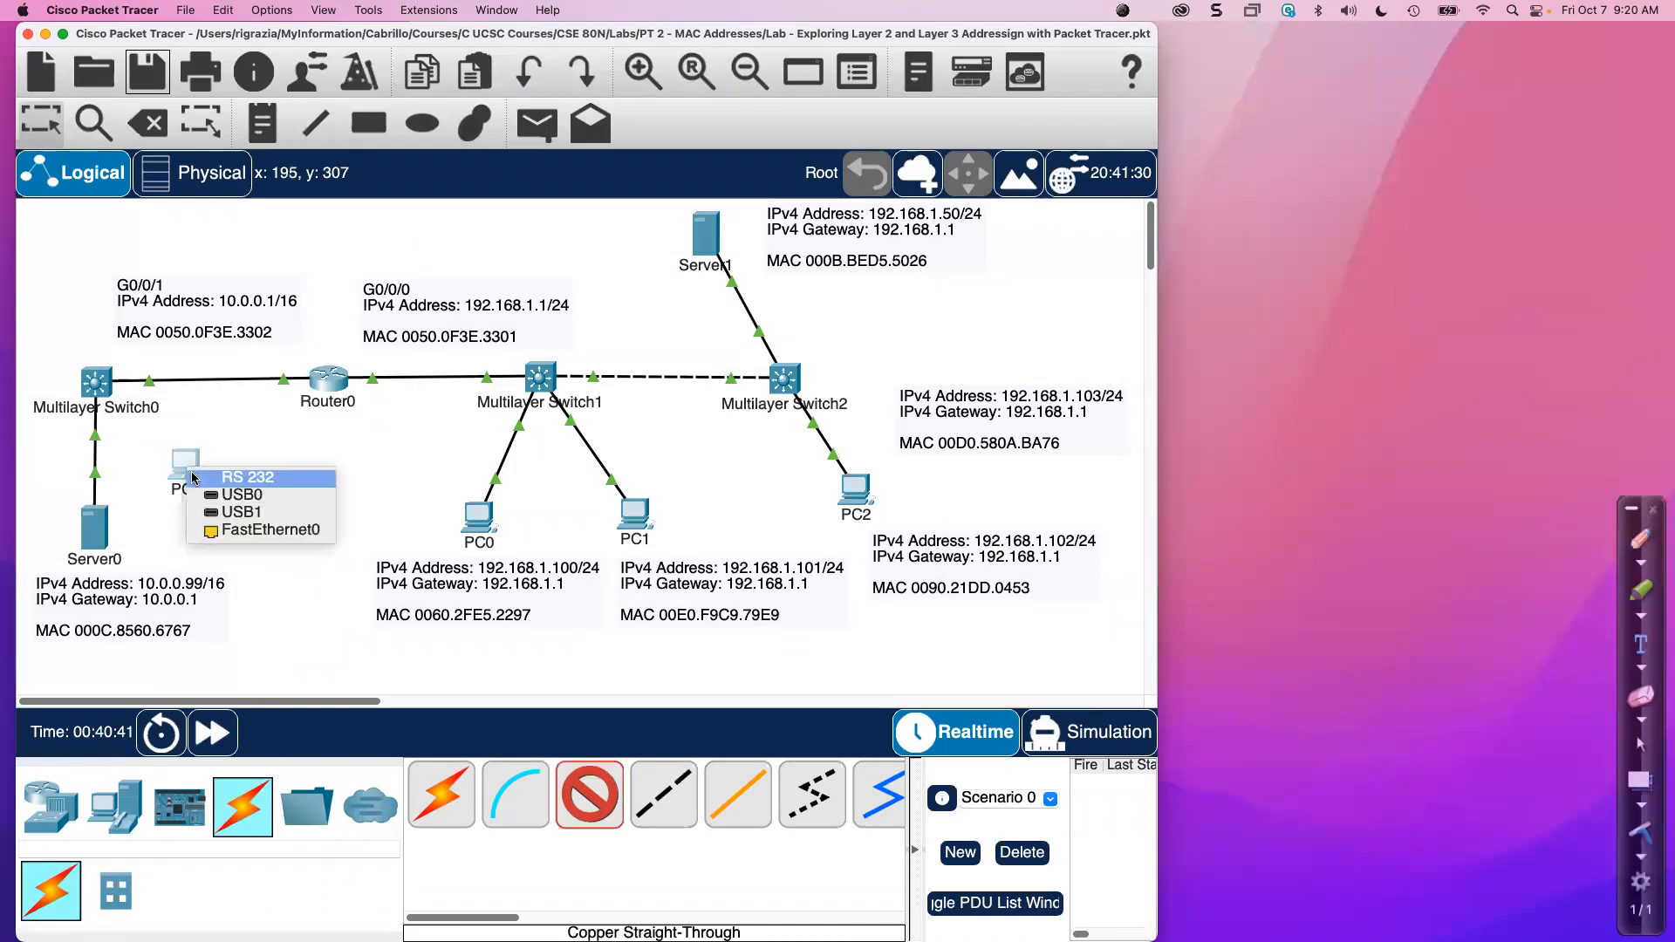
{"action": "left_click", "coordinate": [211, 530]}
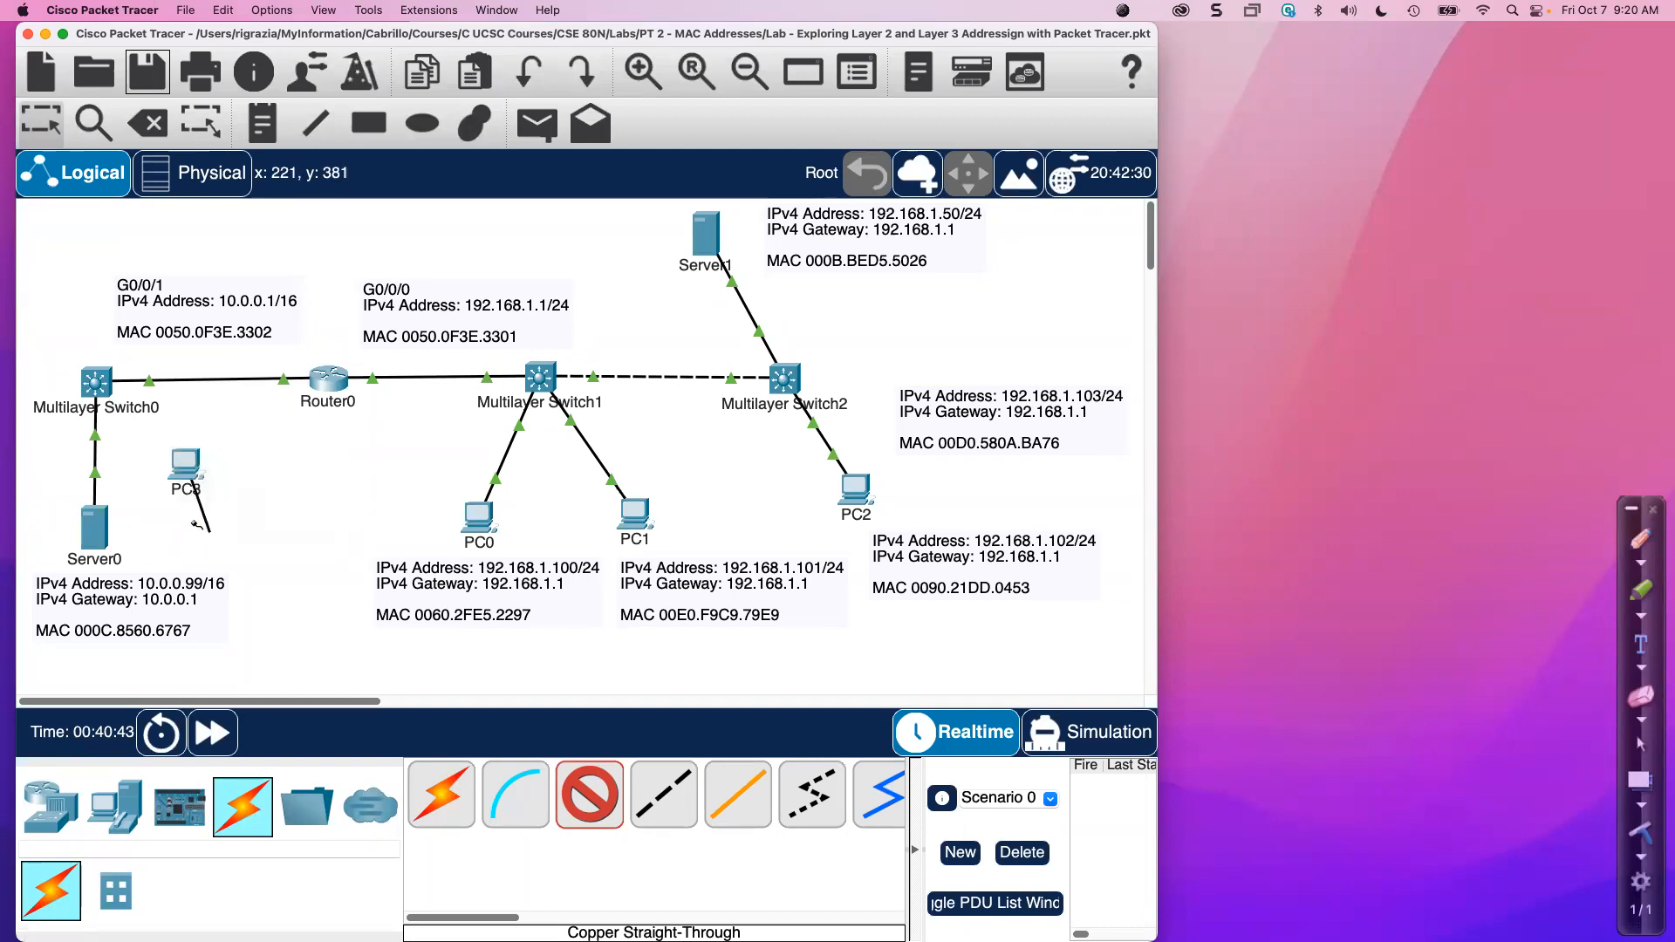
{"action": "left_click", "coordinate": [86, 379]}
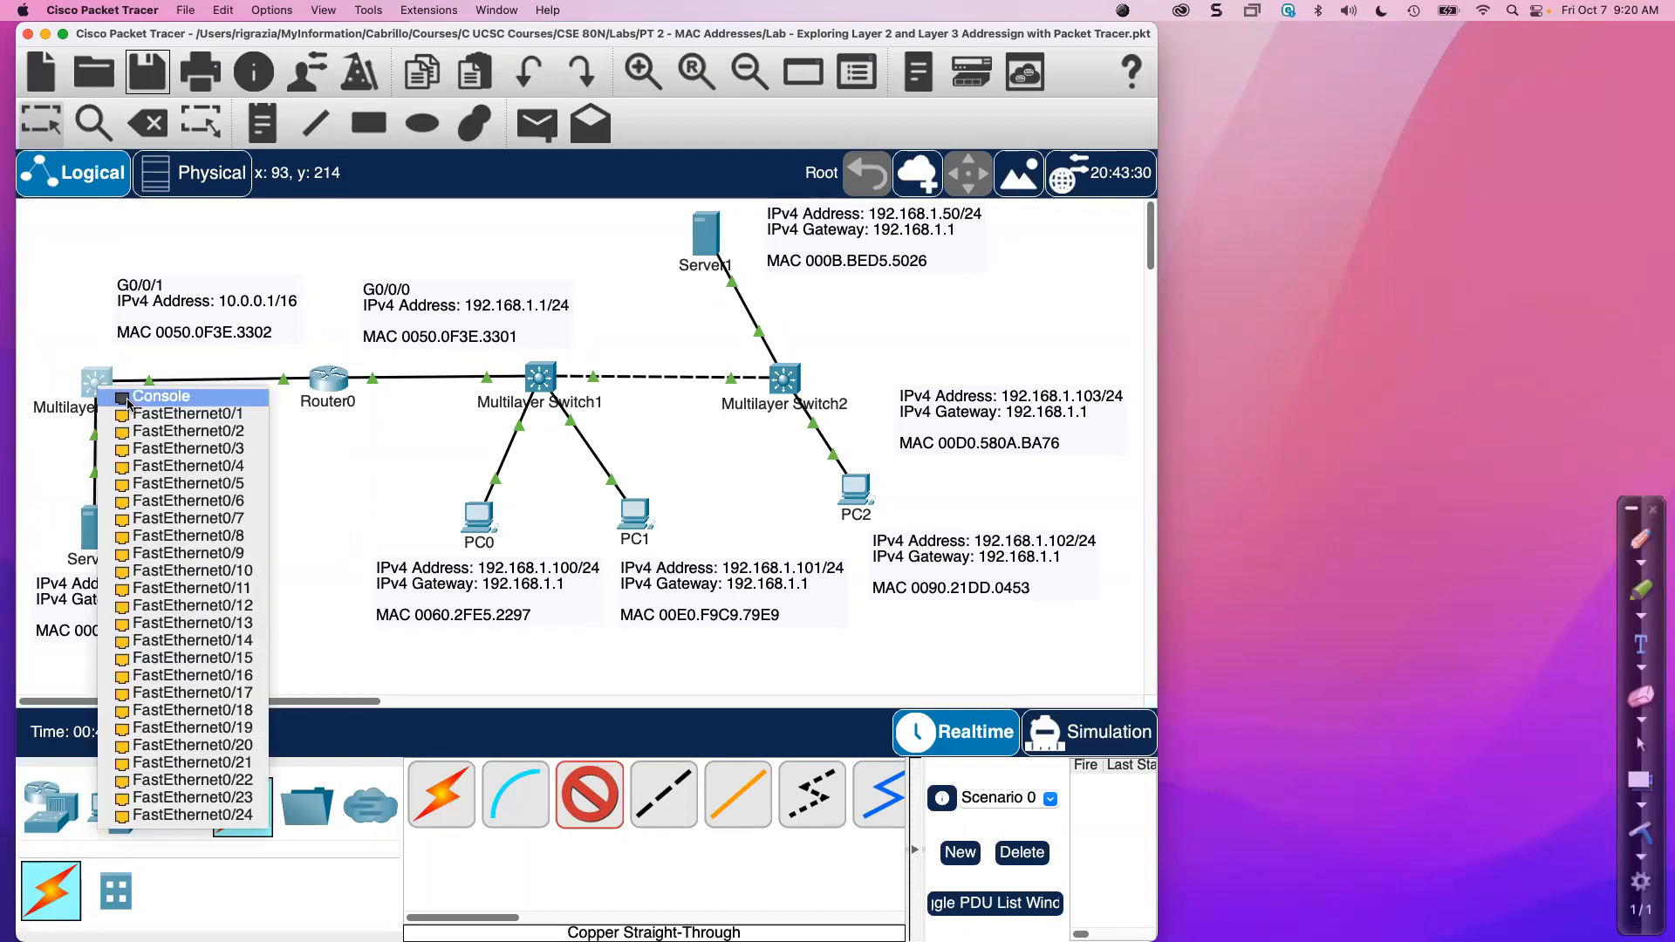
{"action": "left_click", "coordinate": [120, 448]}
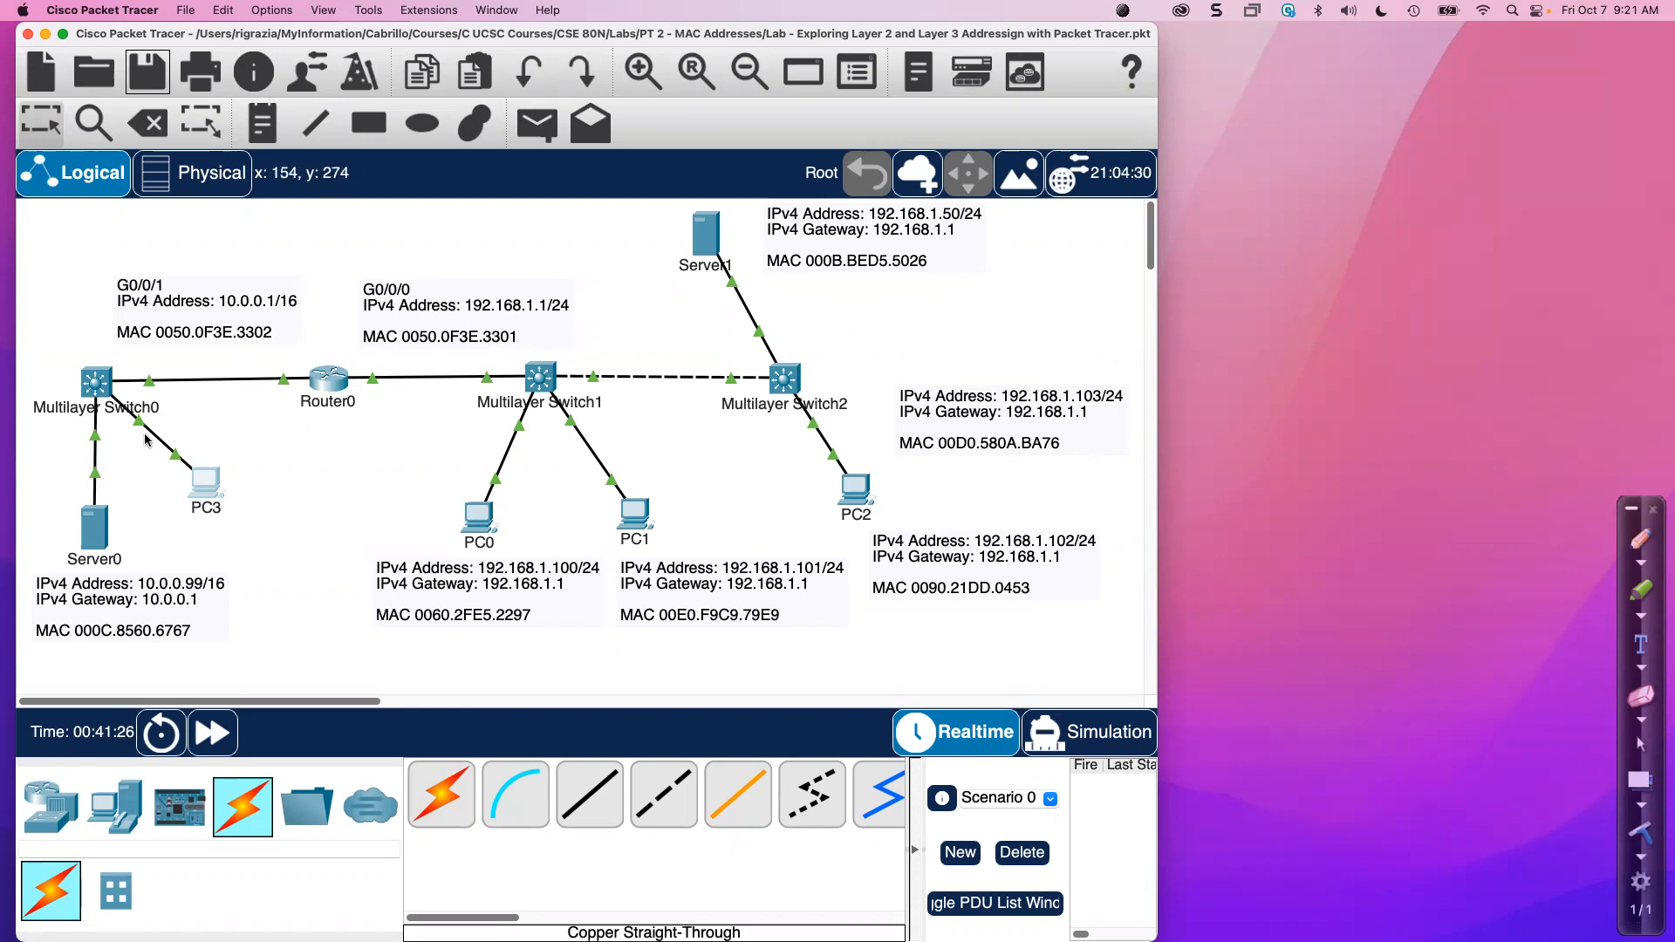
Open PC3's window clear of the topology and move PC3's address note to just above Multilayer Switch2.
{"action": "left_click", "coordinate": [206, 480]}
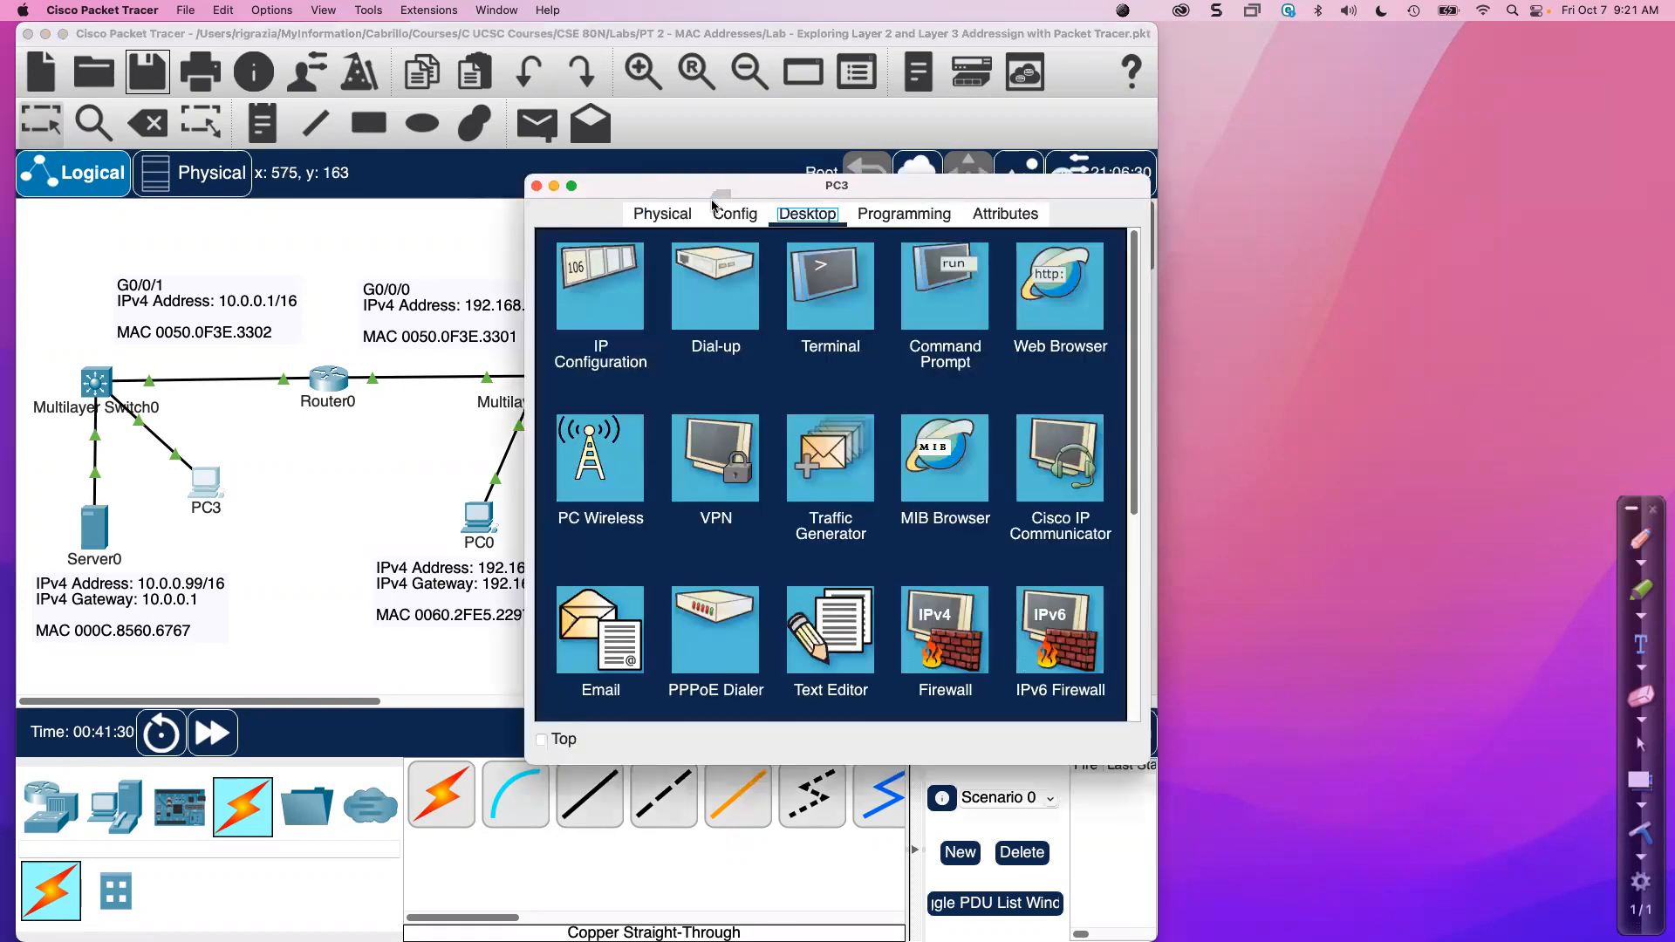
{"action": "left_click_drag", "start_coordinate": [879, 186], "coordinate": [1450, 19]}
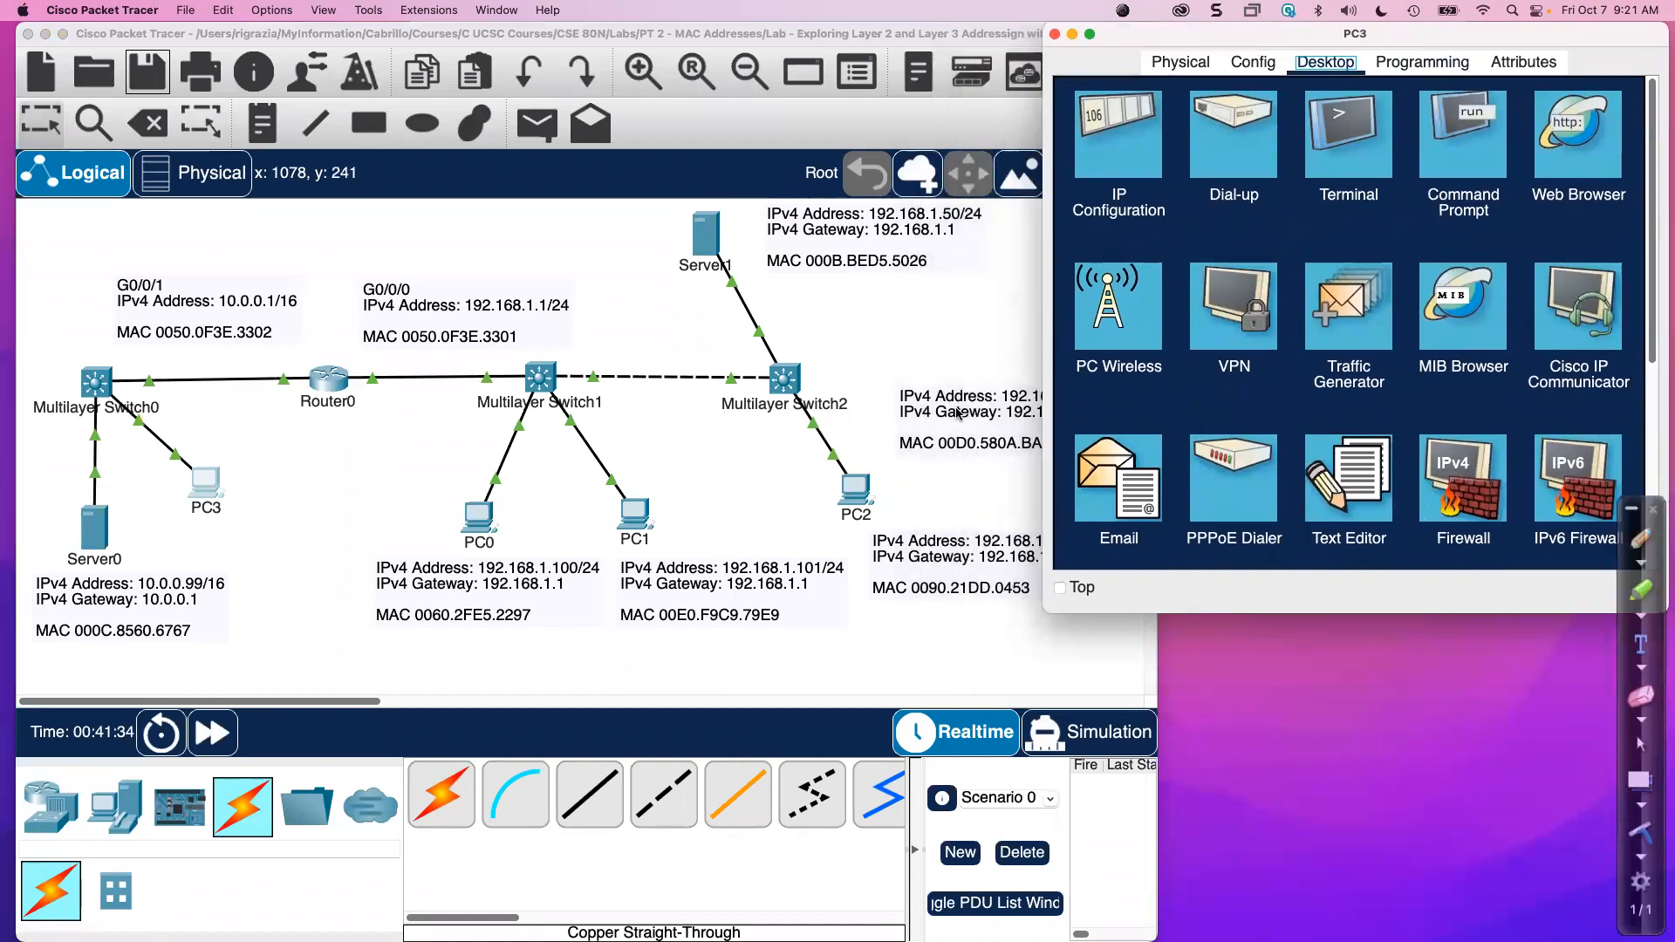
{"action": "left_click", "coordinate": [894, 357]}
{"action": "left_click_drag", "start_coordinate": [894, 358], "coordinate": [867, 321]}
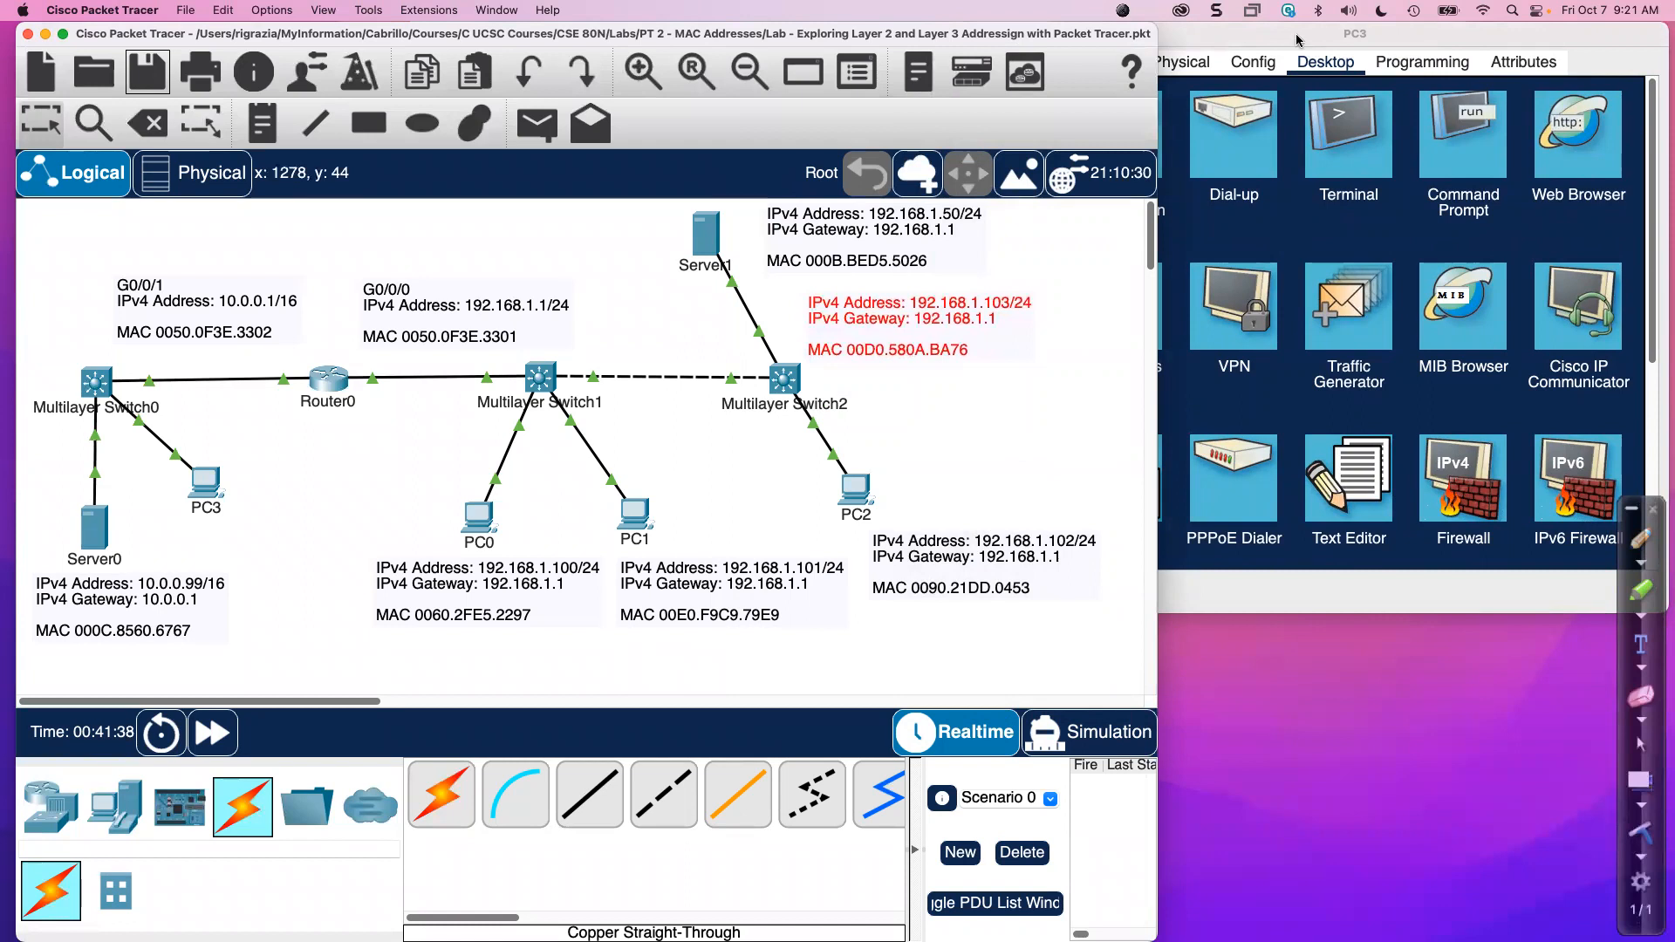
Run ipconfig /all in PC3's Command Prompt and bring its FastEthernet0 details into view.
{"action": "left_click", "coordinate": [1298, 61]}
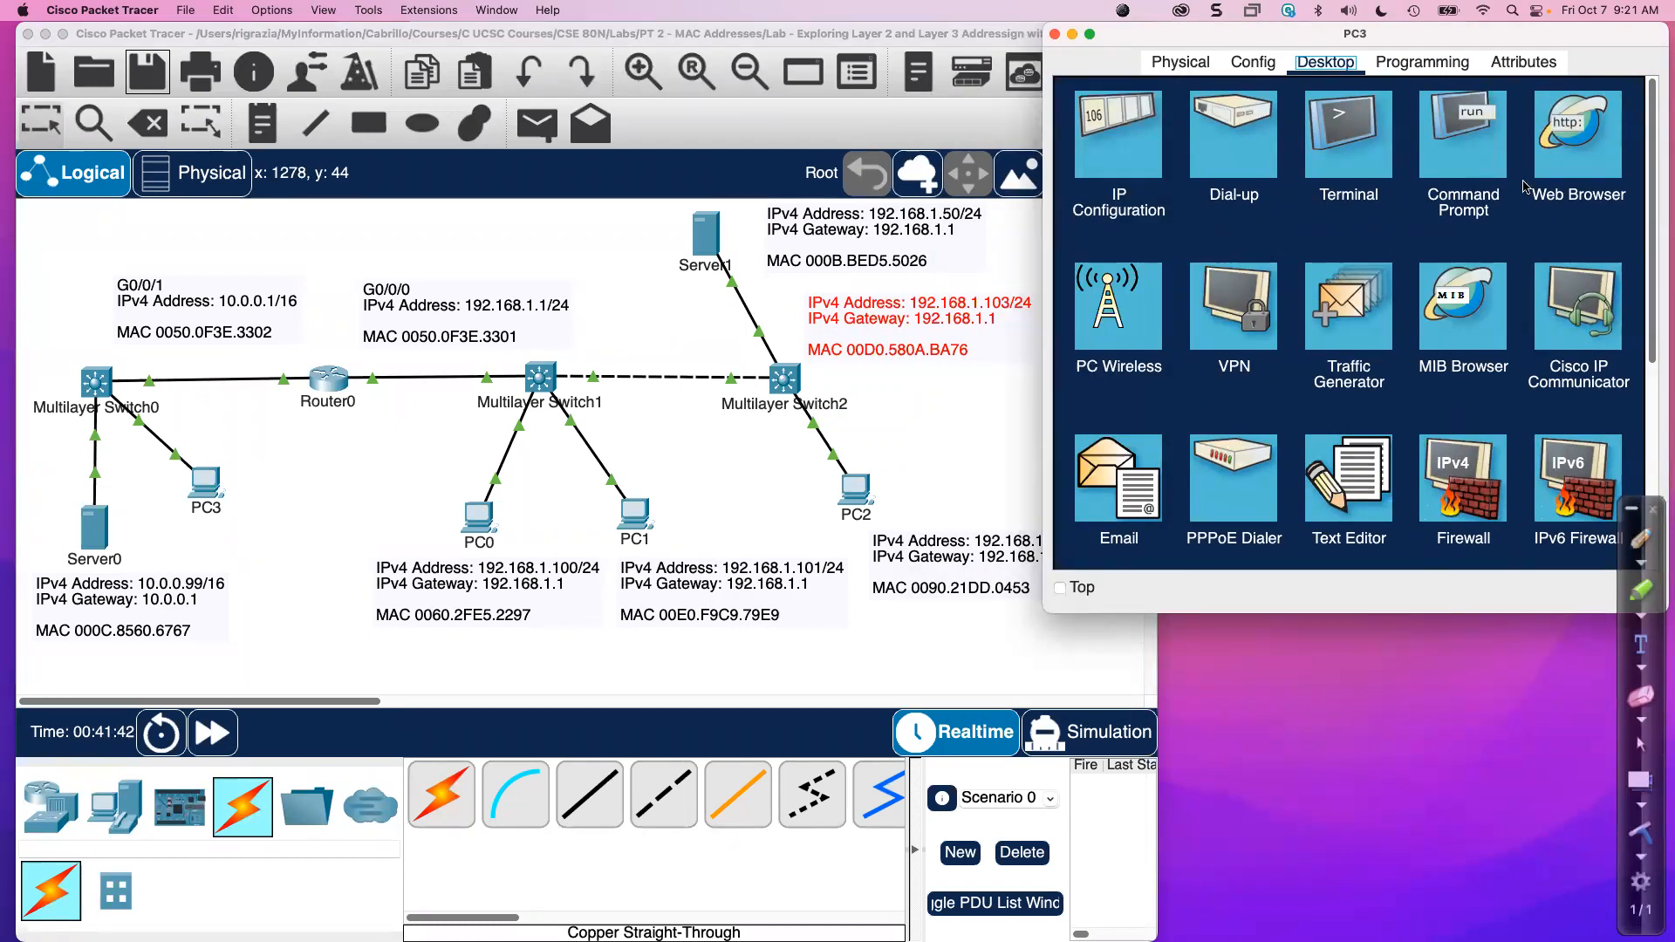
{"action": "left_click", "coordinate": [1455, 136]}
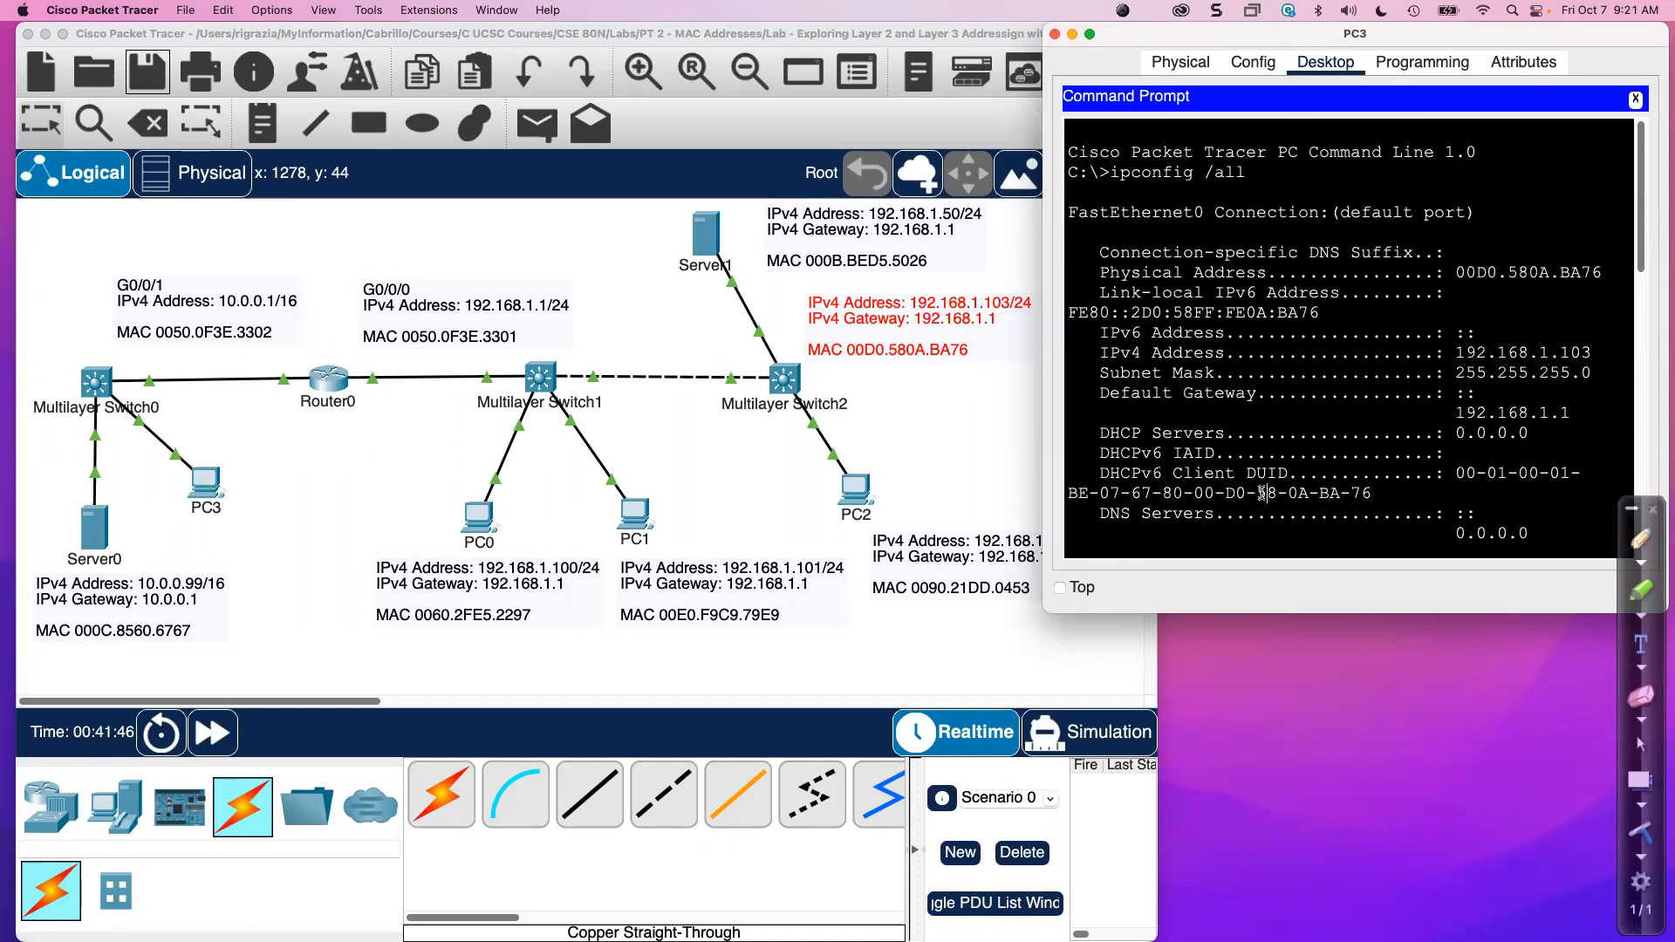
{"action": "scroll", "coordinate": [1262, 493], "scroll_direction": "down", "scroll_amount": 10}
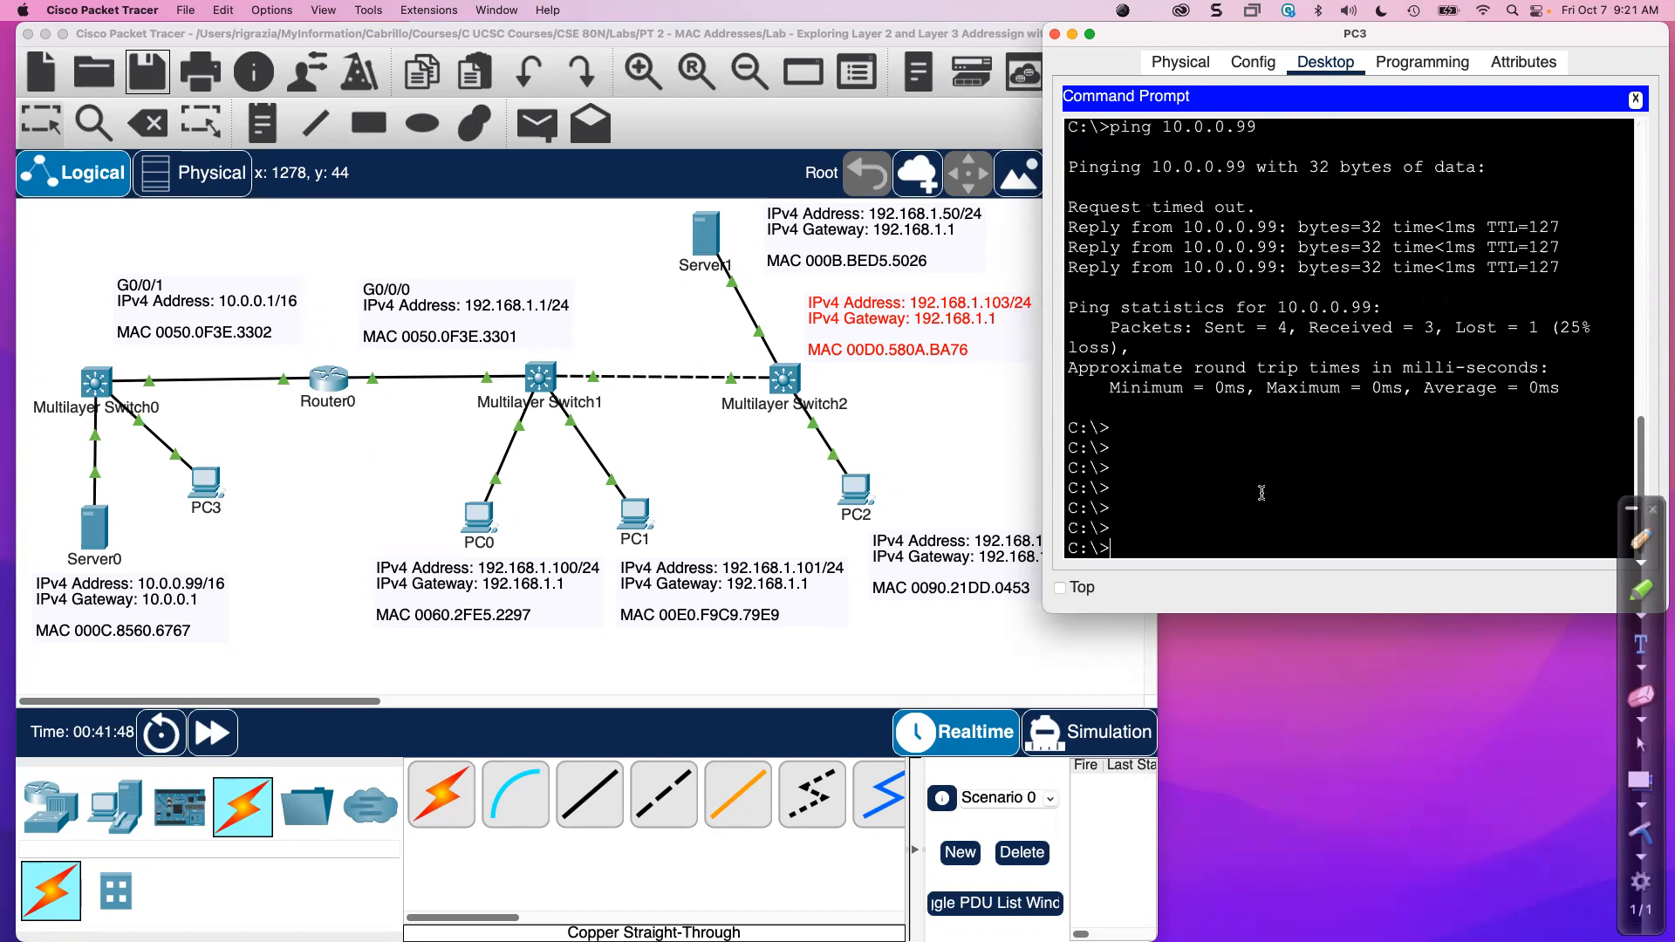
{"action": "type", "text": "ipconfig"}
{"action": "key", "text": "Return"}
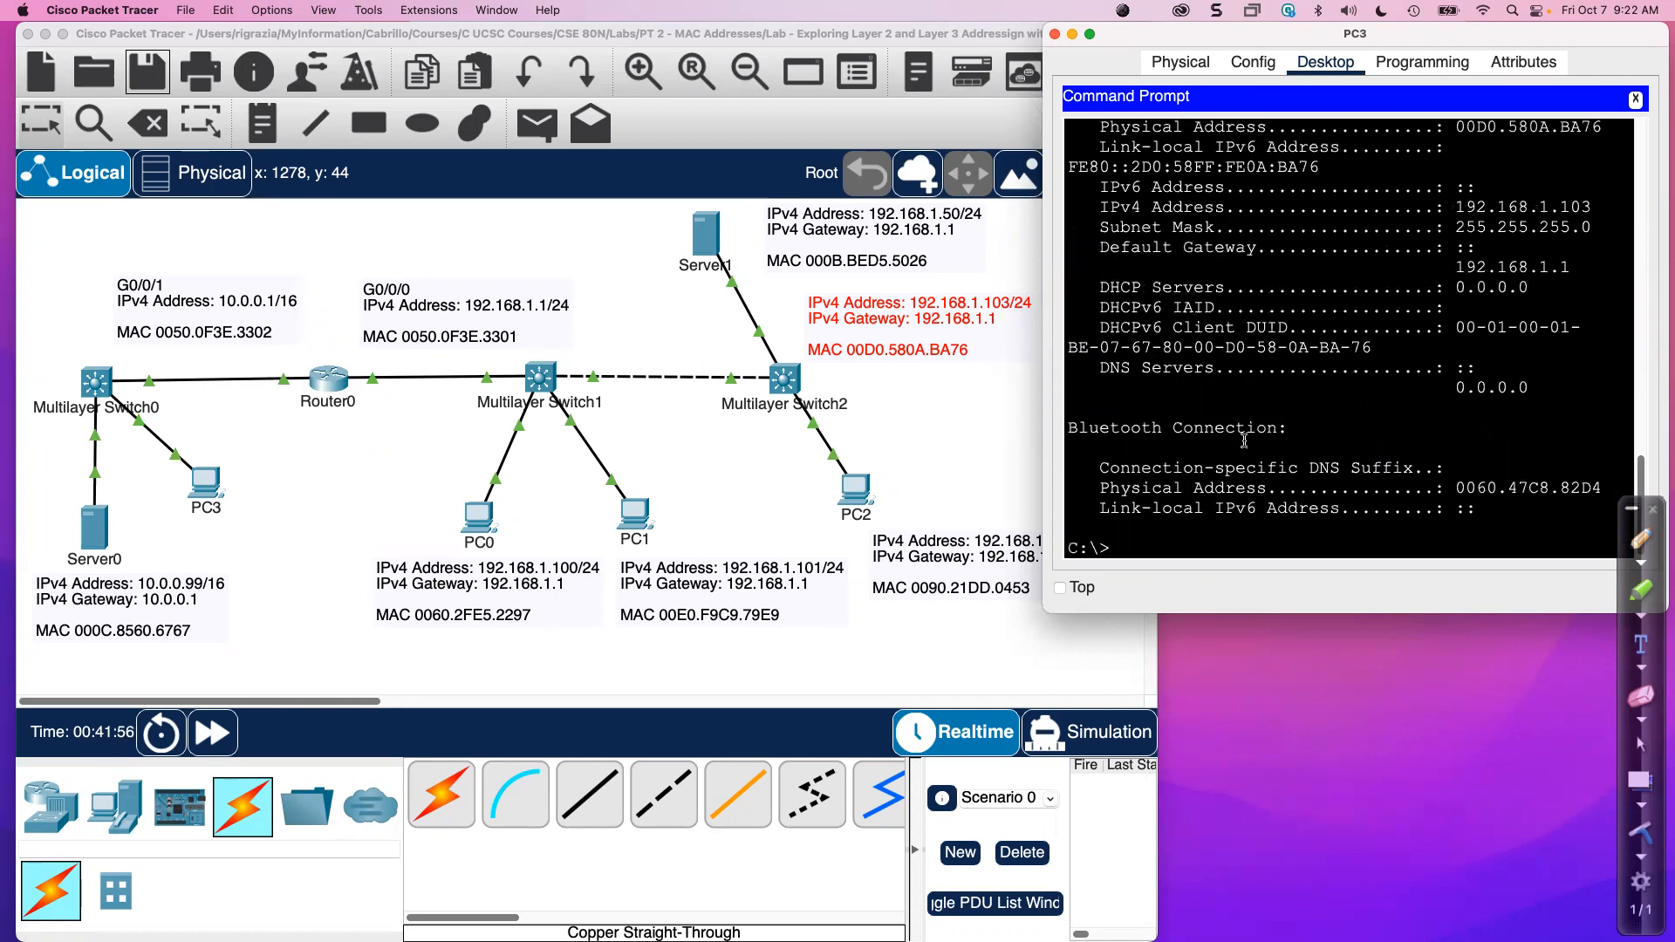
{"action": "scroll", "coordinate": [1248, 441], "scroll_direction": "up", "scroll_amount": 5}
{"action": "scroll", "coordinate": [1246, 436], "scroll_direction": "down", "scroll_amount": 2}
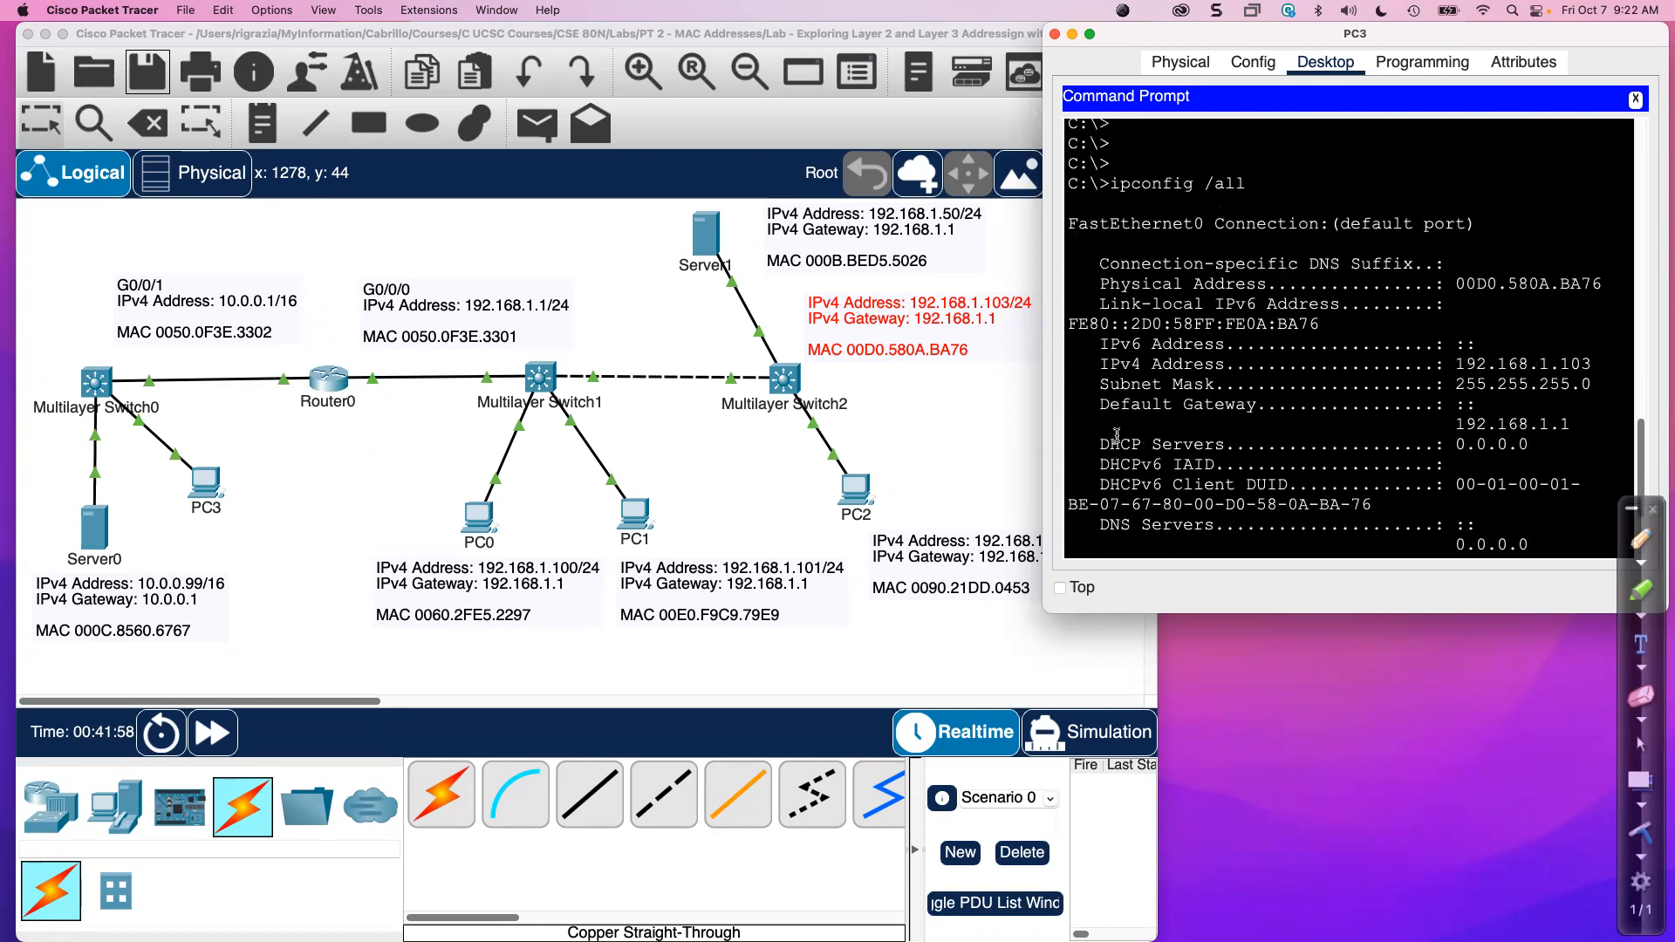
Widen PC3's window slightly and highlight the physical address, IPv4 address and default gateway in the ipconfig output.
{"action": "left_click_drag", "start_coordinate": [1045, 440], "coordinate": [1017, 438]}
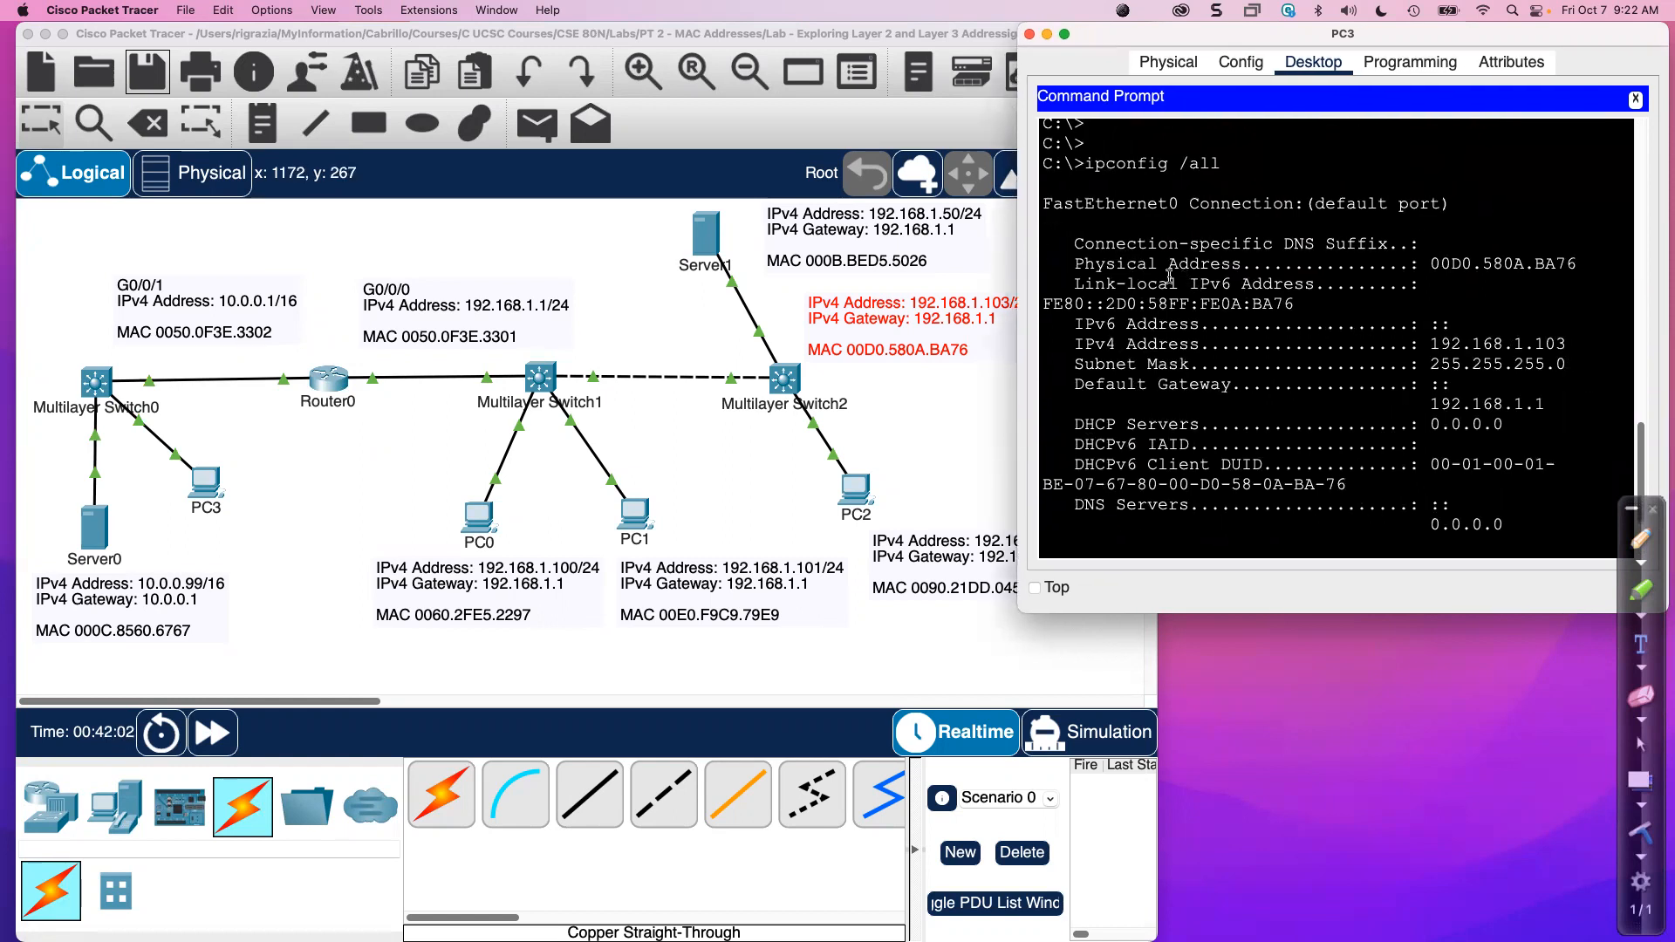
{"action": "left_click_drag", "start_coordinate": [1075, 263], "coordinate": [1241, 263]}
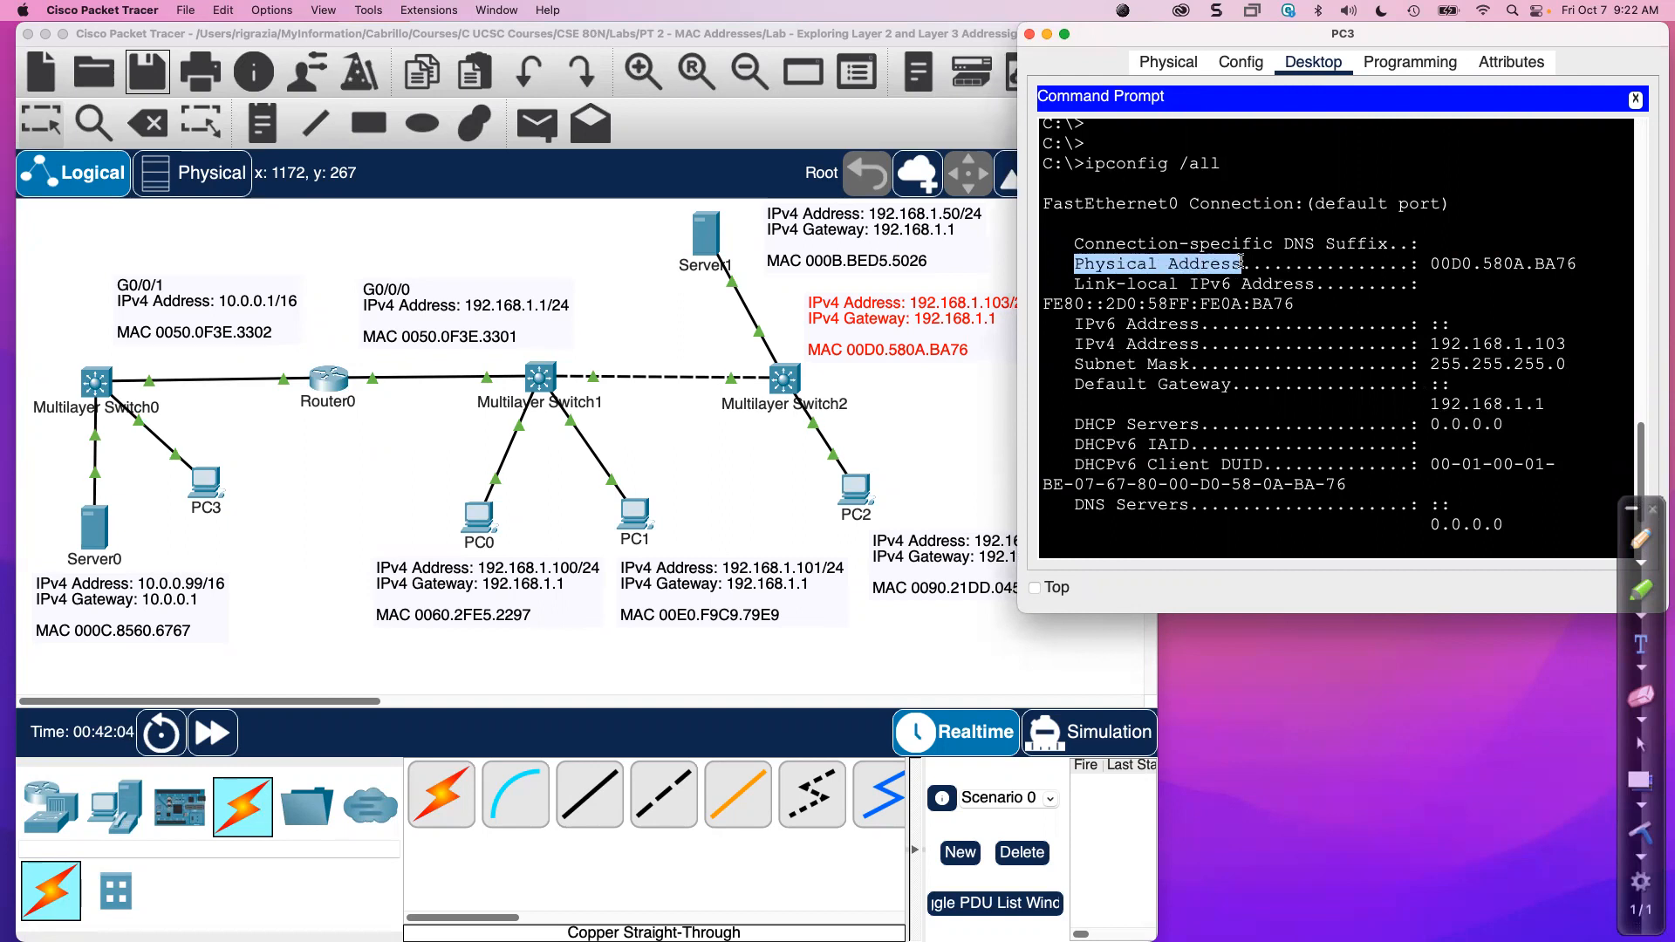
{"action": "left_click", "coordinate": [1438, 259]}
{"action": "left_click_drag", "start_coordinate": [1431, 264], "coordinate": [1580, 266]}
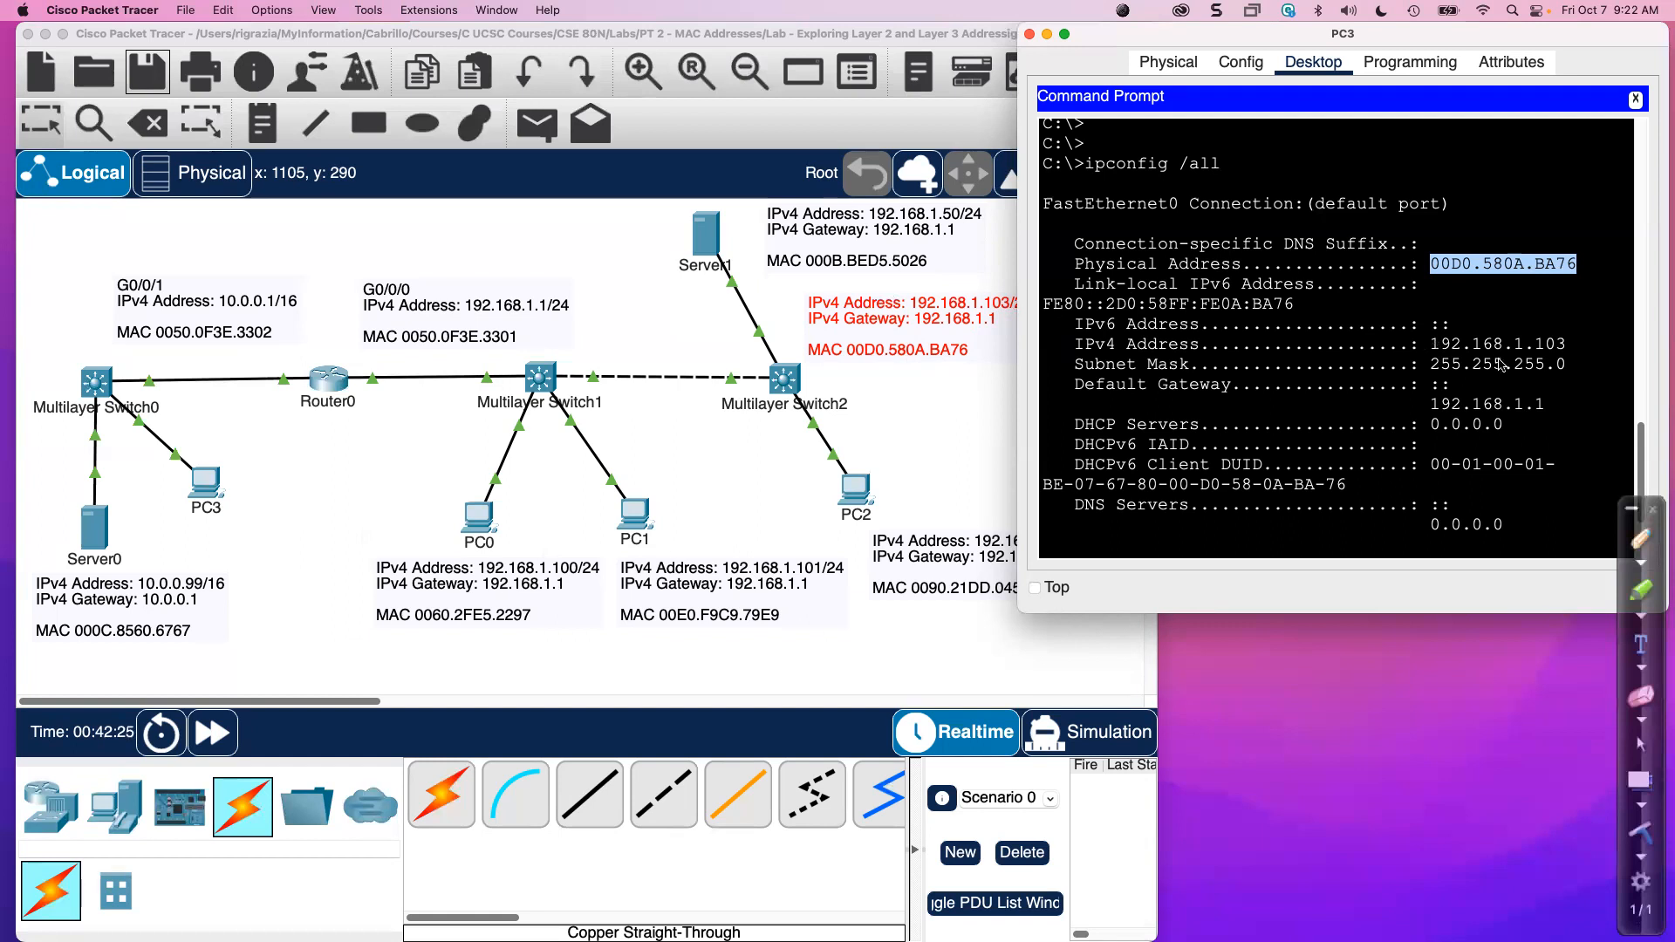
{"action": "left_click", "coordinate": [1434, 344]}
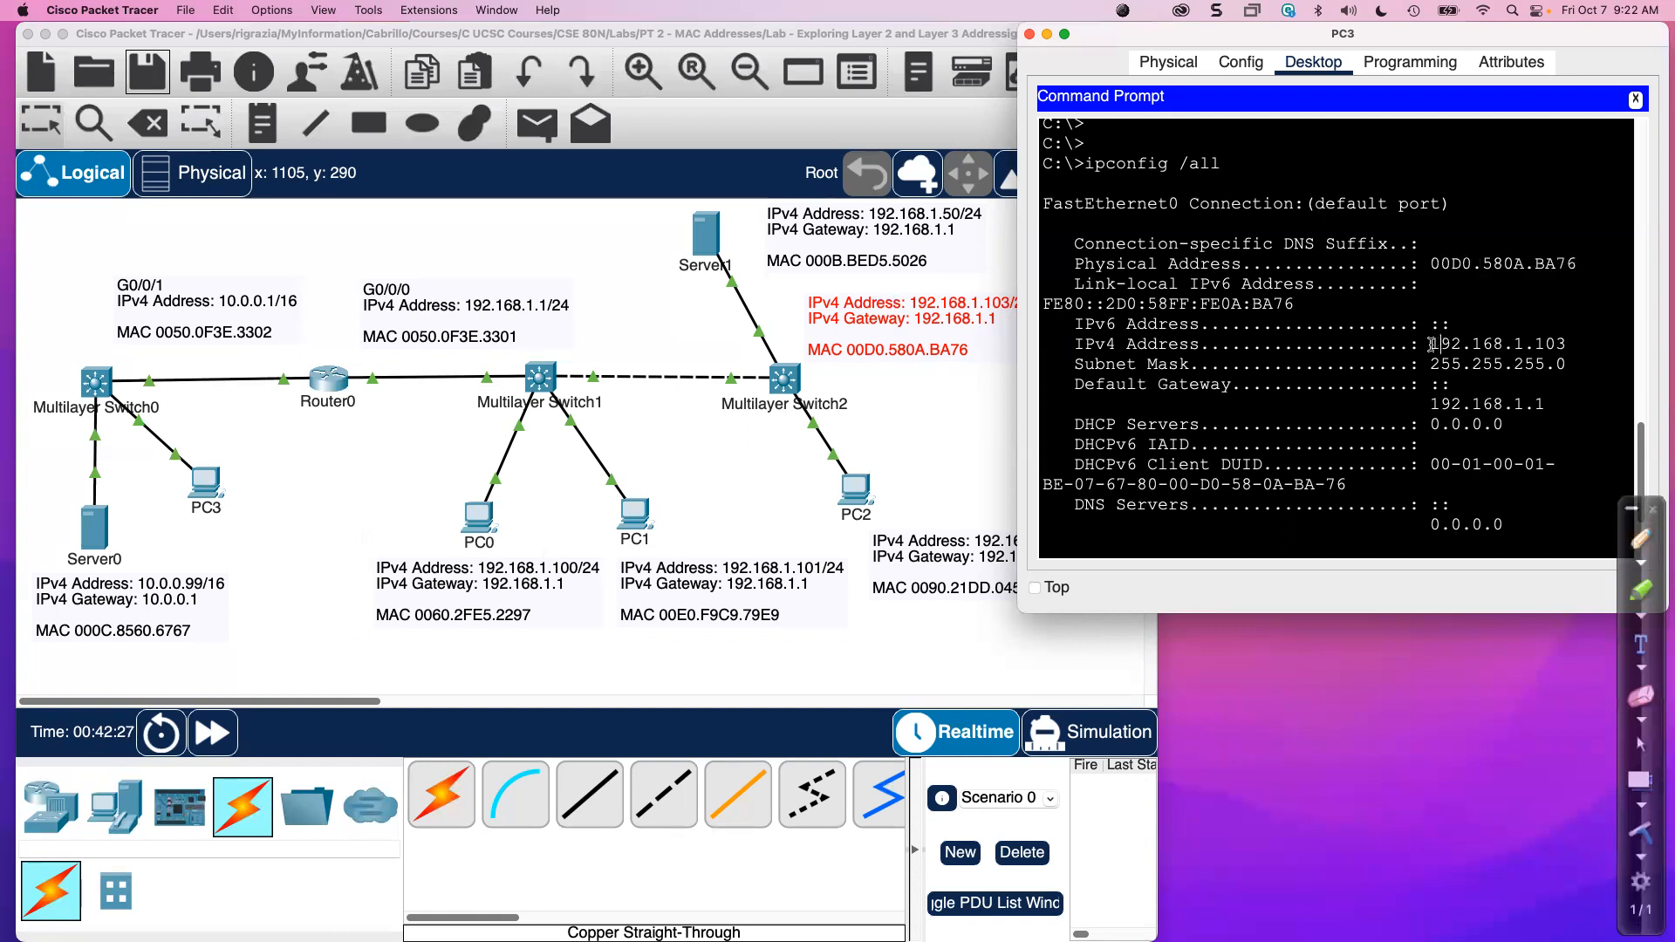
{"action": "mouse_move", "coordinate": [1433, 345]}
{"action": "left_mouse_down"}
{"action": "mouse_move", "coordinate": [1568, 343]}
{"action": "mouse_move", "coordinate": [1429, 344]}
{"action": "left_mouse_up"}
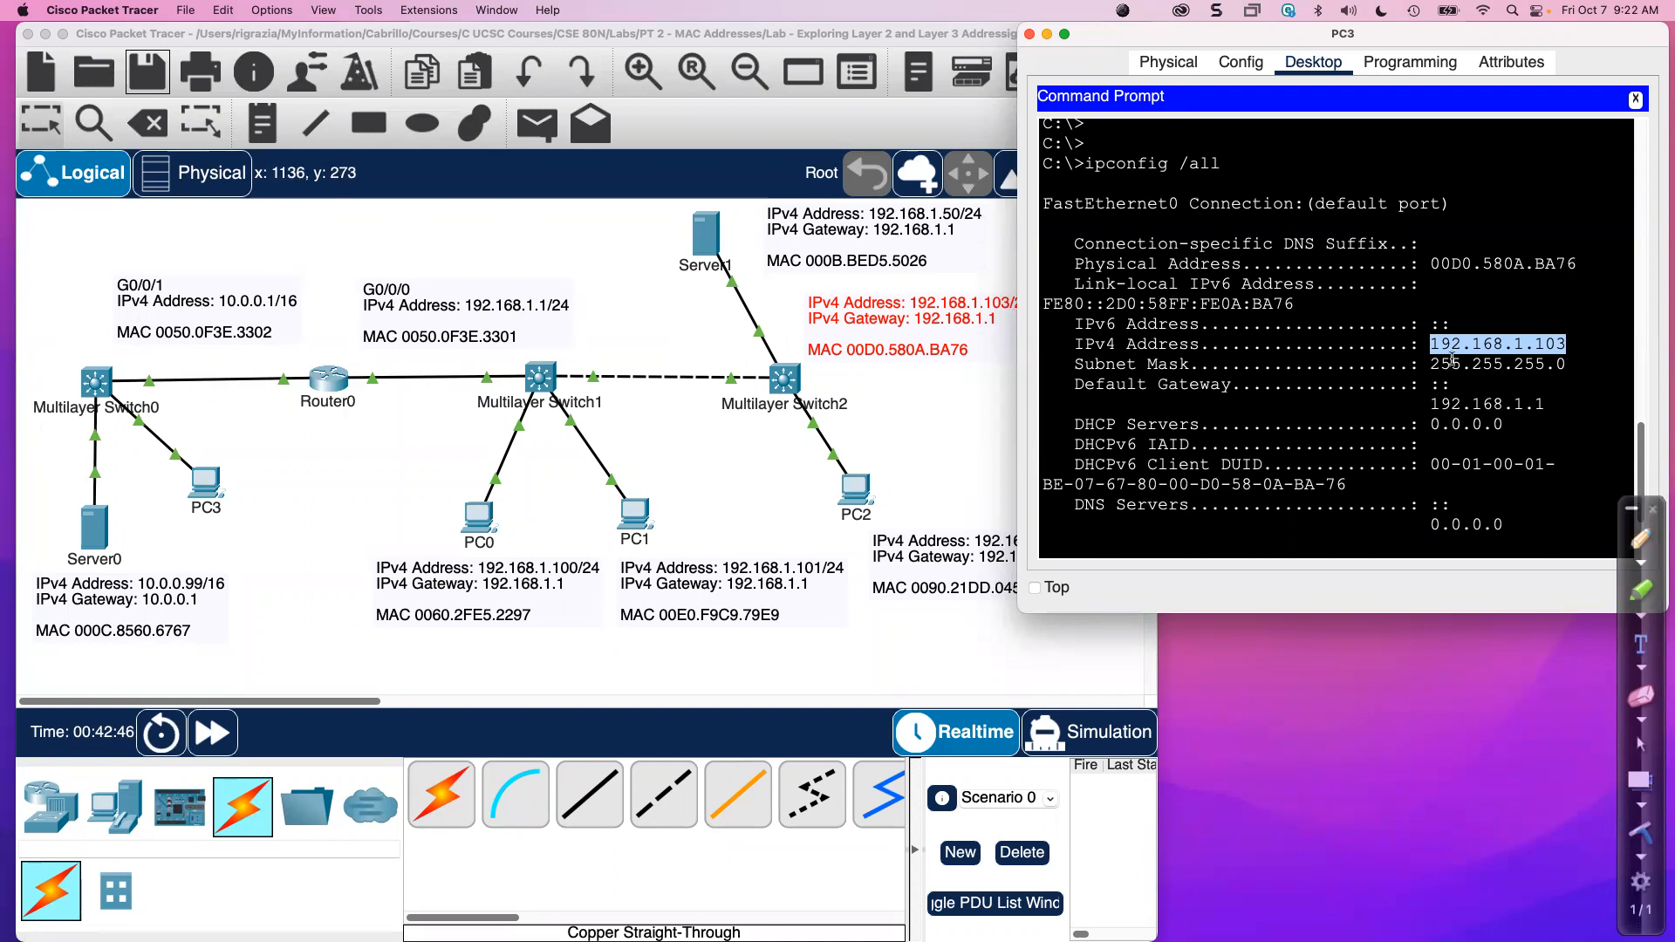
{"action": "left_click_drag", "start_coordinate": [1429, 402], "coordinate": [1544, 404]}
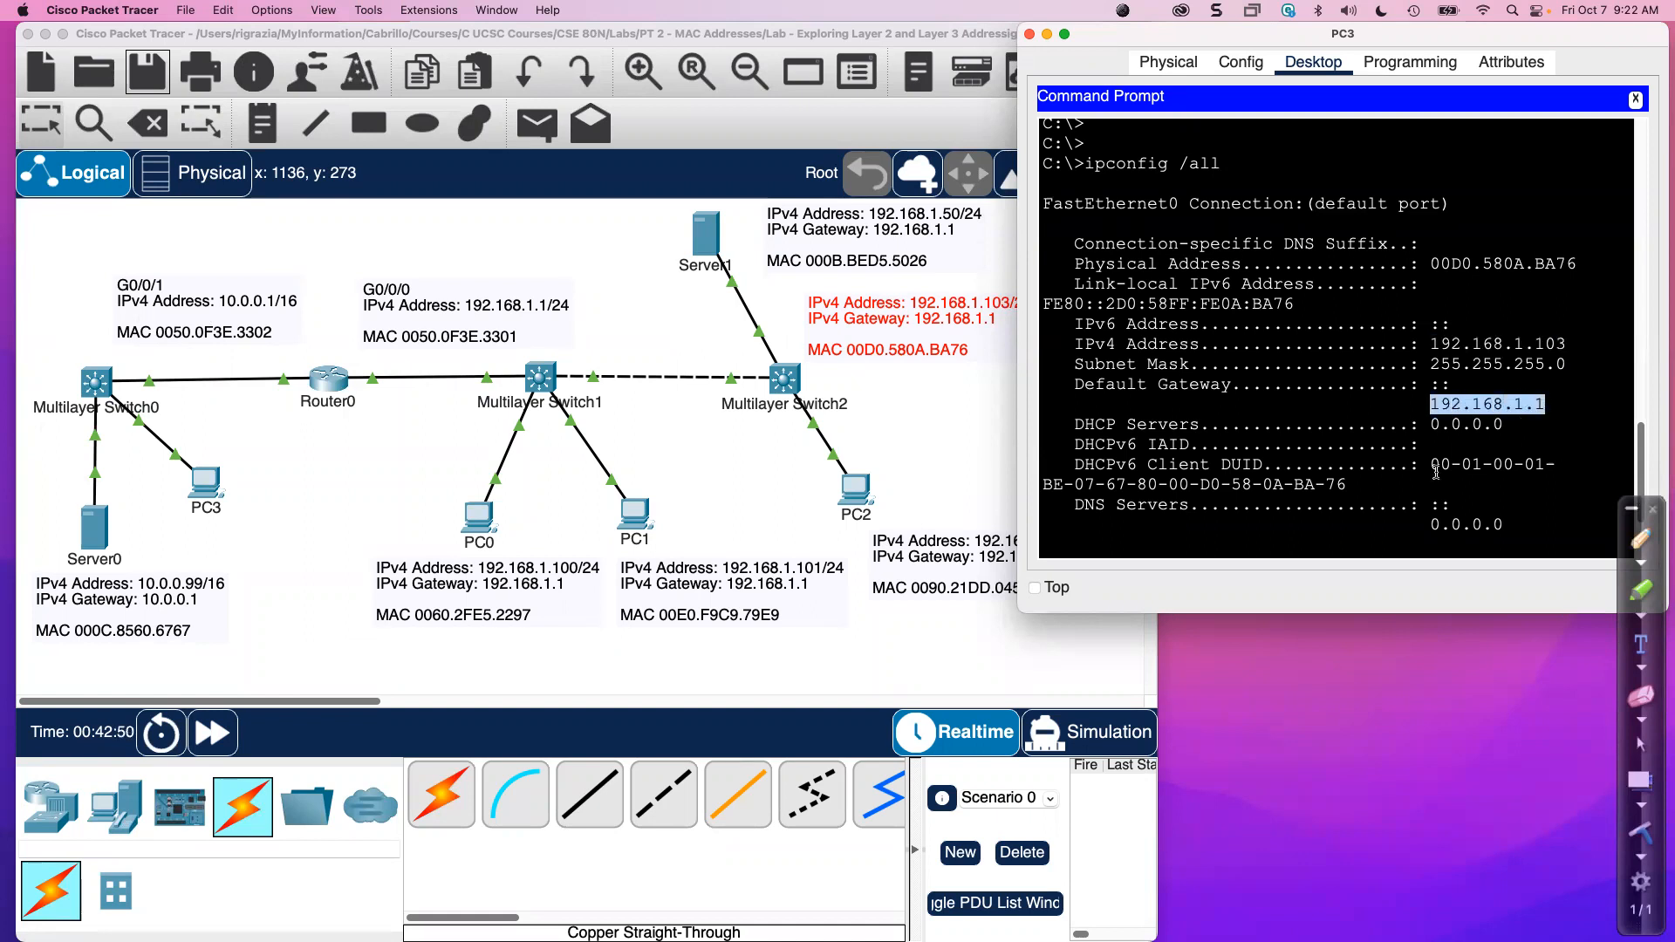
Move PC3's address note below PC3 and shift Server0's address note down so the two do not overlap.
{"action": "left_click", "coordinate": [938, 410]}
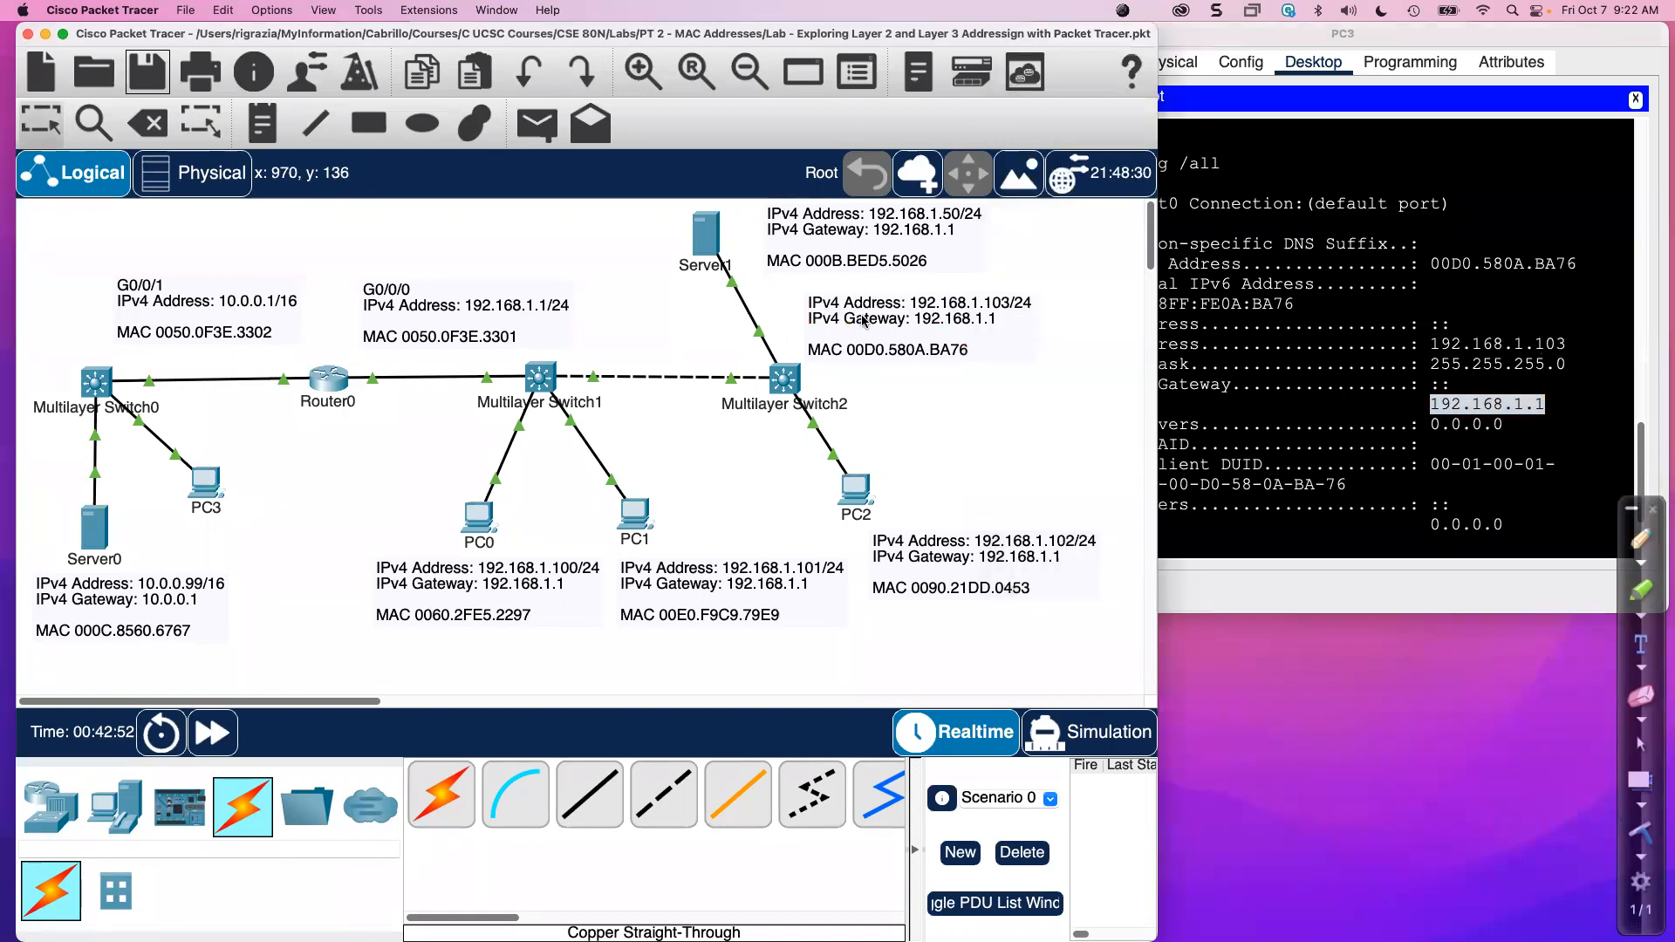
{"action": "left_click_drag", "start_coordinate": [875, 331], "coordinate": [185, 549]}
{"action": "left_click", "coordinate": [276, 497]}
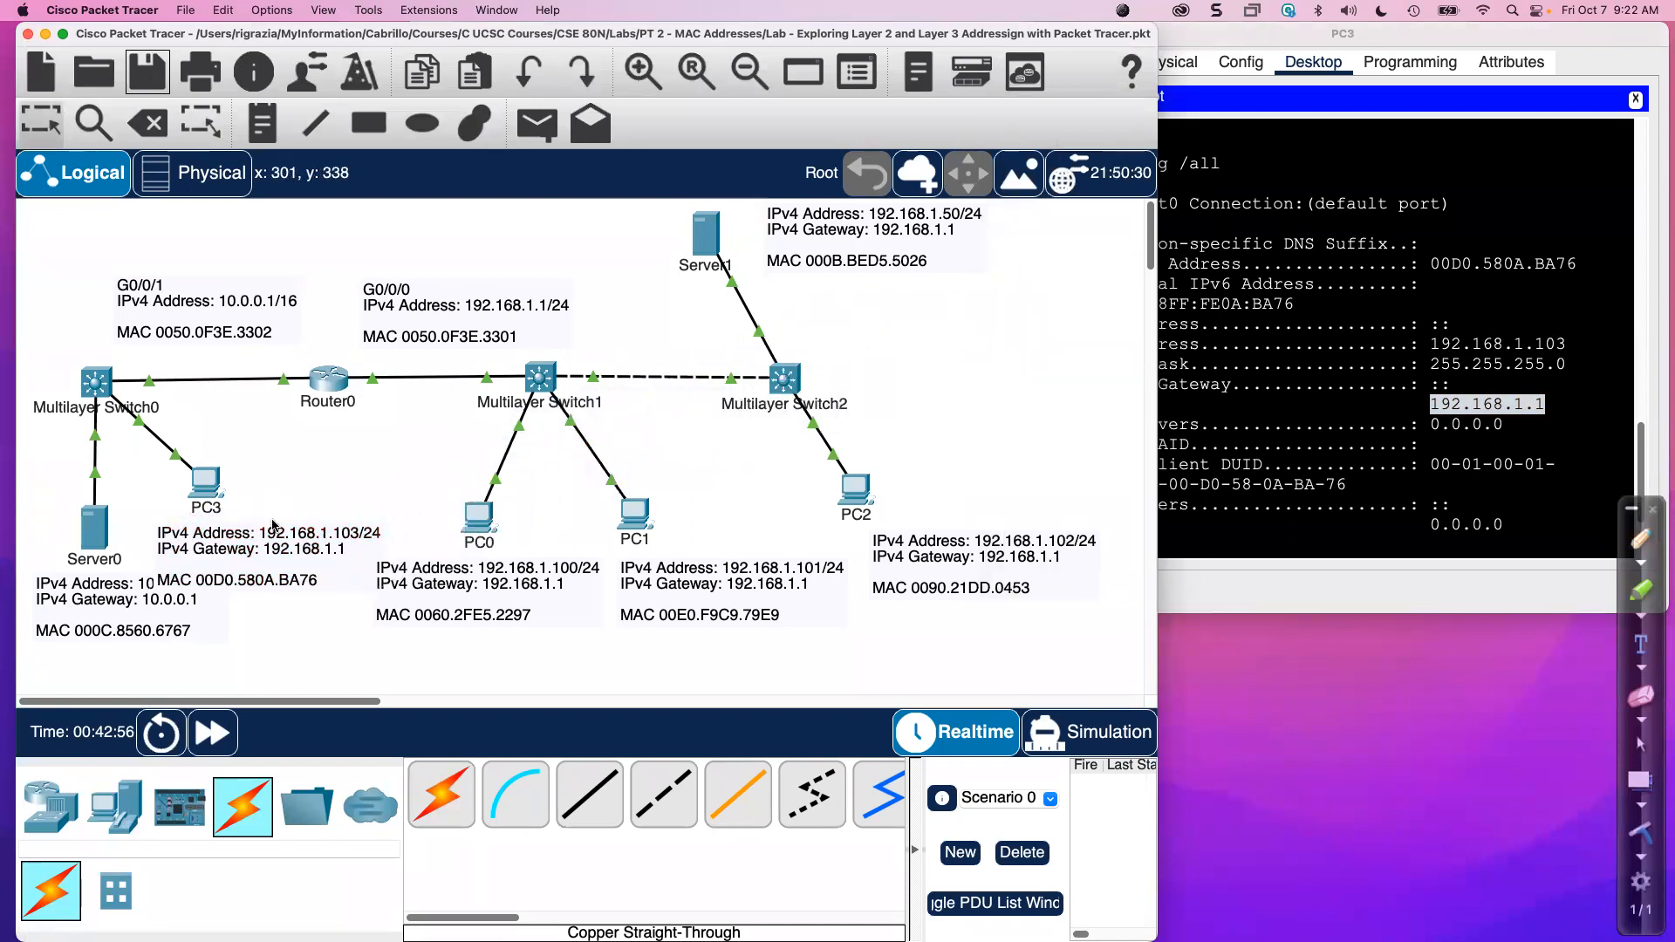
{"action": "left_click_drag", "start_coordinate": [157, 614], "coordinate": [145, 650]}
{"action": "left_click_drag", "start_coordinate": [199, 563], "coordinate": [181, 561]}
{"action": "left_click", "coordinate": [293, 465]}
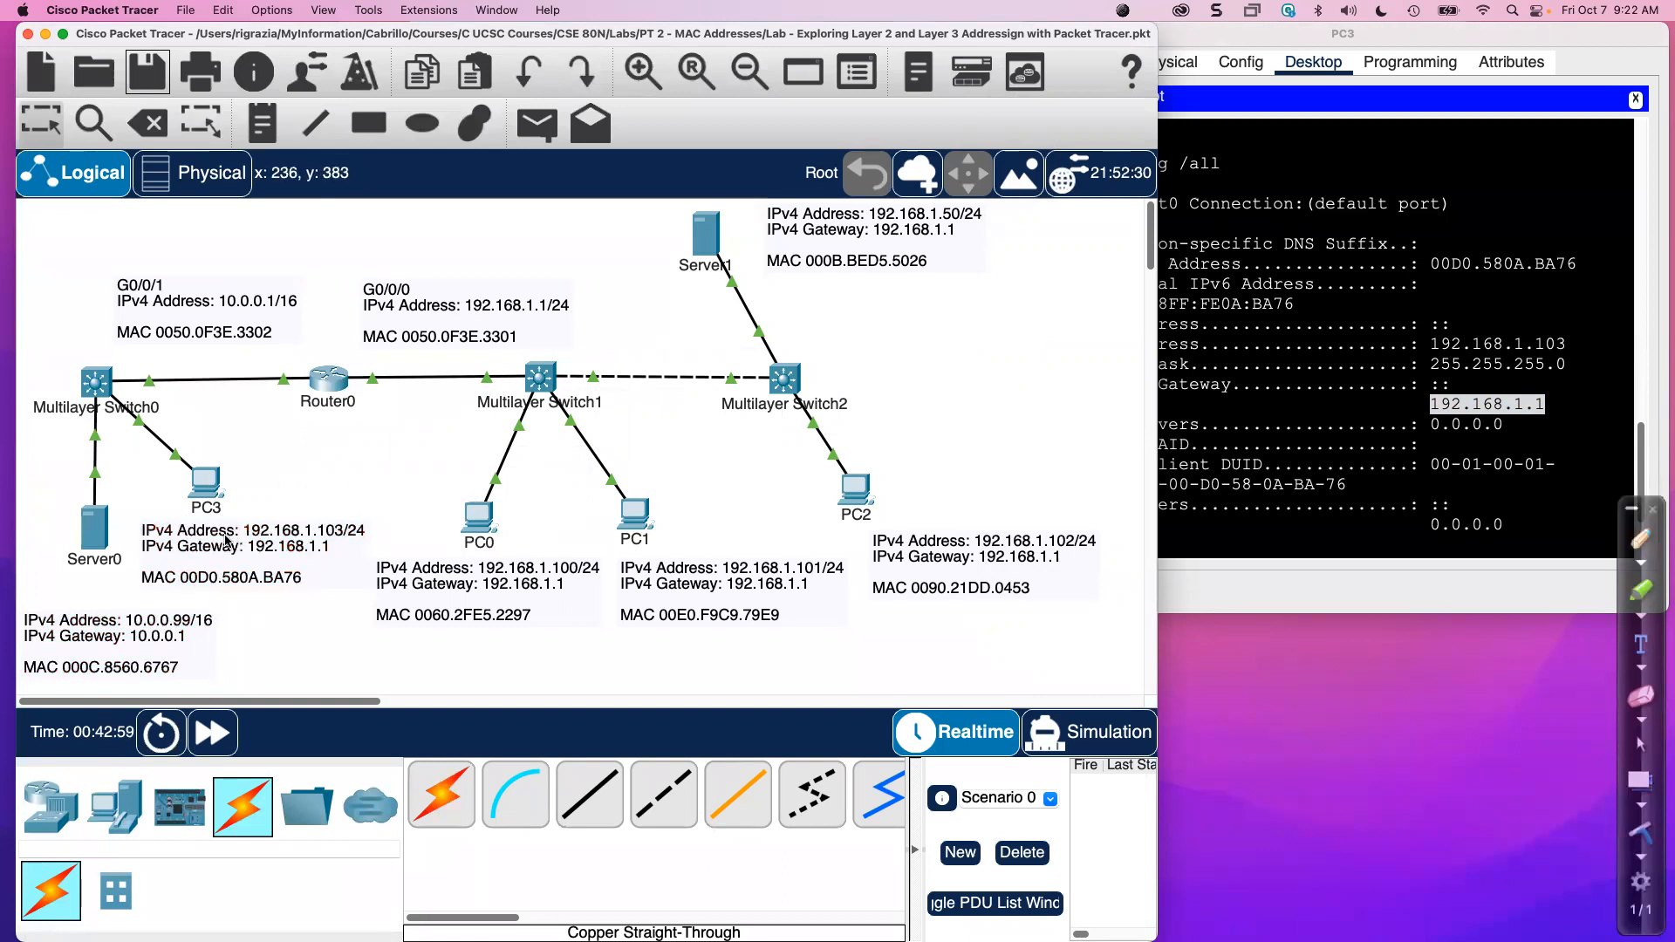
Ping PC0 at 192.168.1.100 from PC3's Command Prompt.
{"action": "left_click", "coordinate": [1244, 395]}
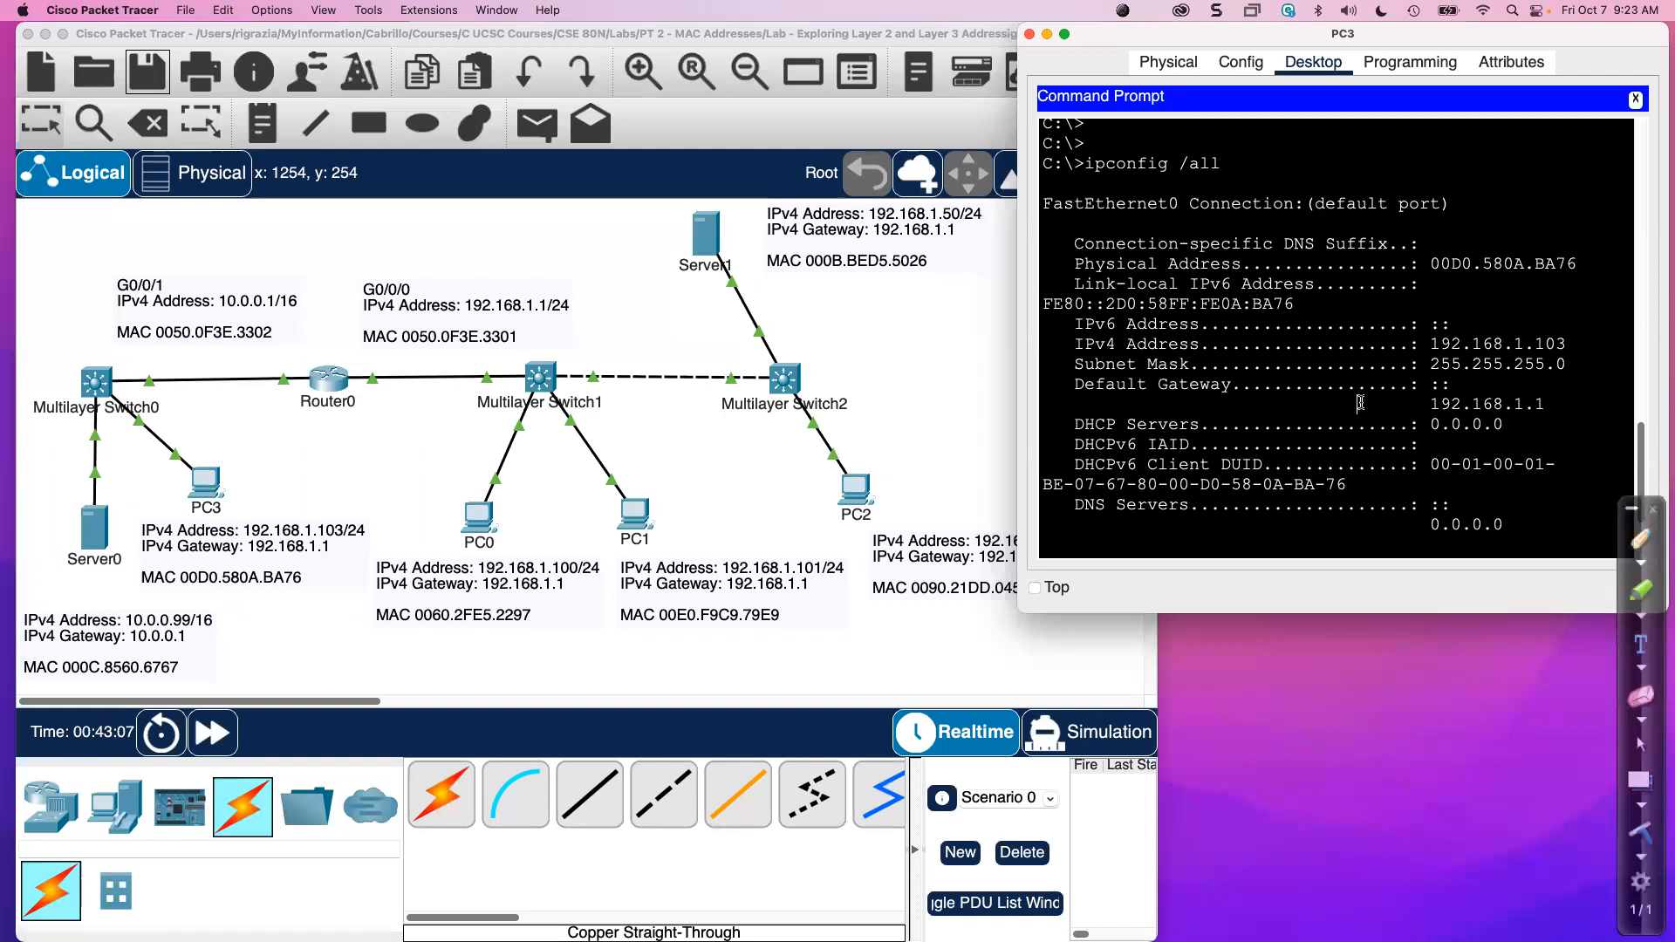
{"action": "scroll", "coordinate": [1396, 406], "scroll_direction": "down", "scroll_amount": 5}
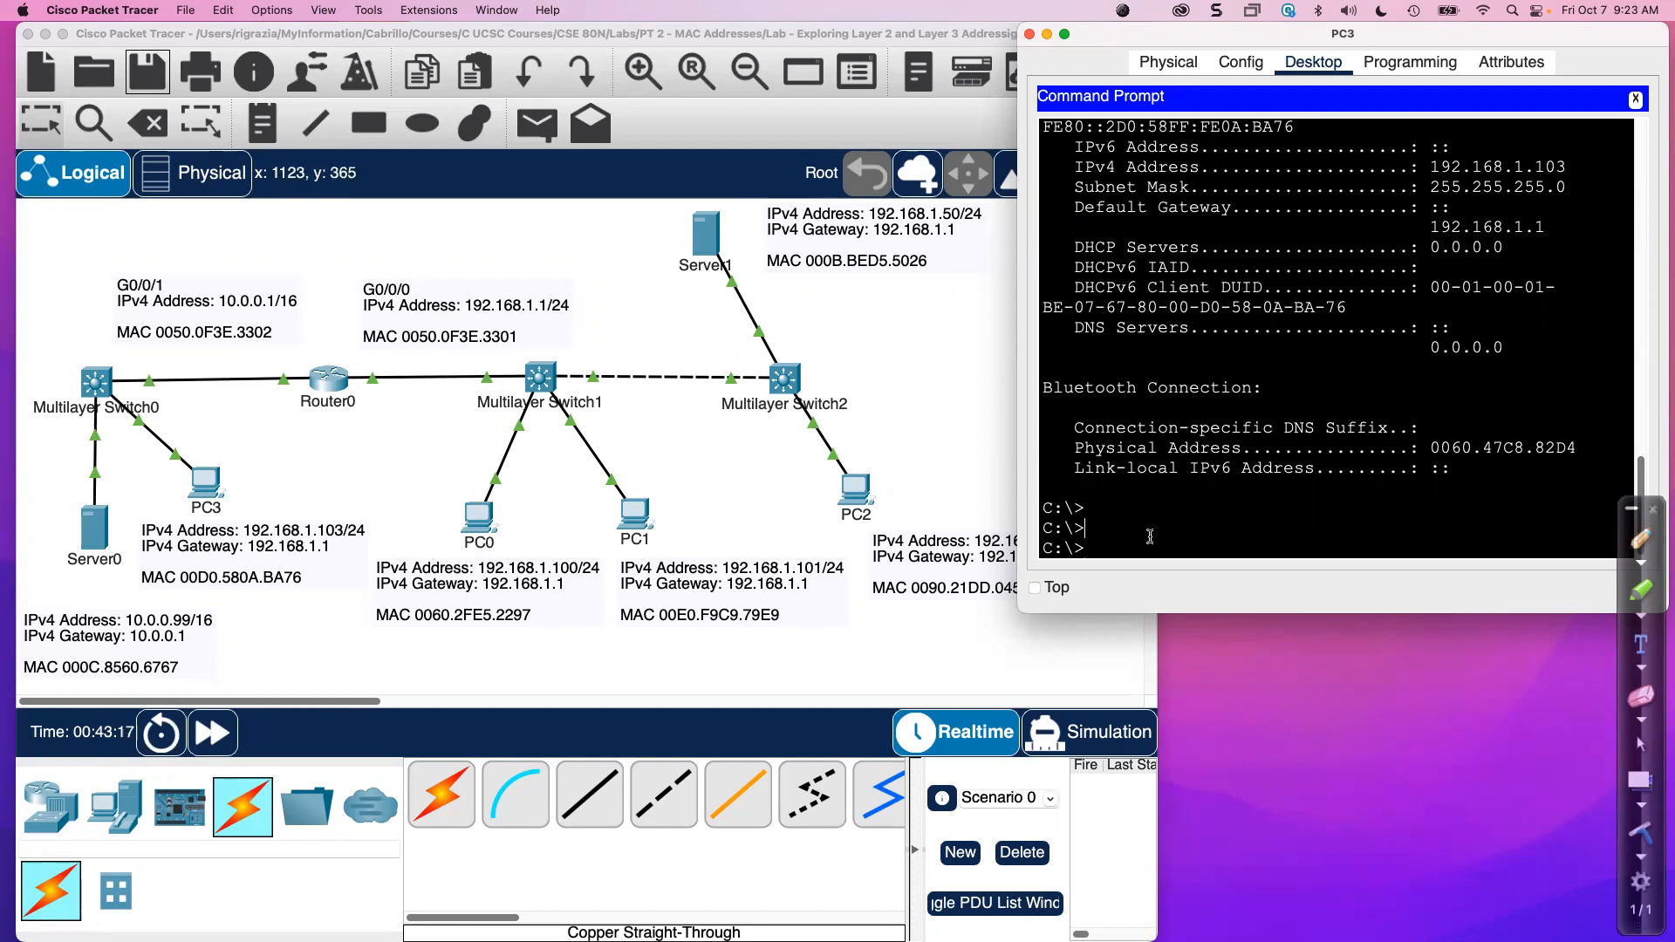
{"action": "type", "text": "ping"}
{"action": "key", "text": "BackSpace"}
{"action": "key", "text": "BackSpace"}
{"action": "key", "text": "BackSpace"}
{"action": "key", "text": "BackSpace"}
{"action": "key", "text": "BackSpace"}
{"action": "key", "text": "Up"}
{"action": "key", "text": "Up"}
{"action": "key", "text": "Up"}
{"action": "key", "text": "Return"}
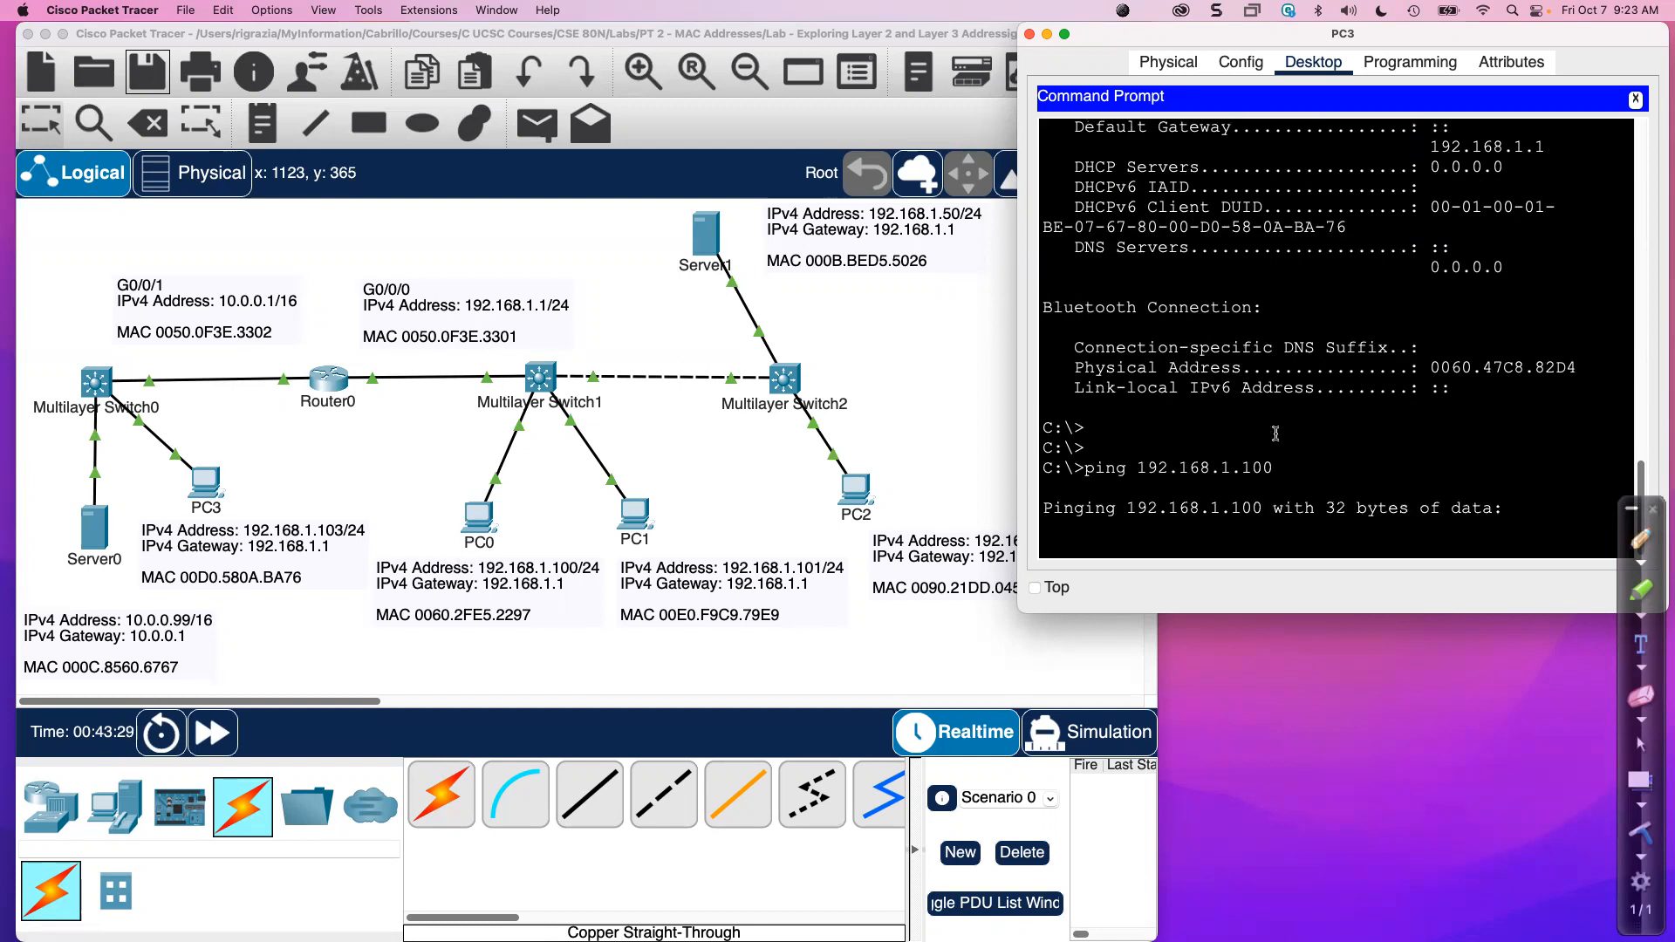
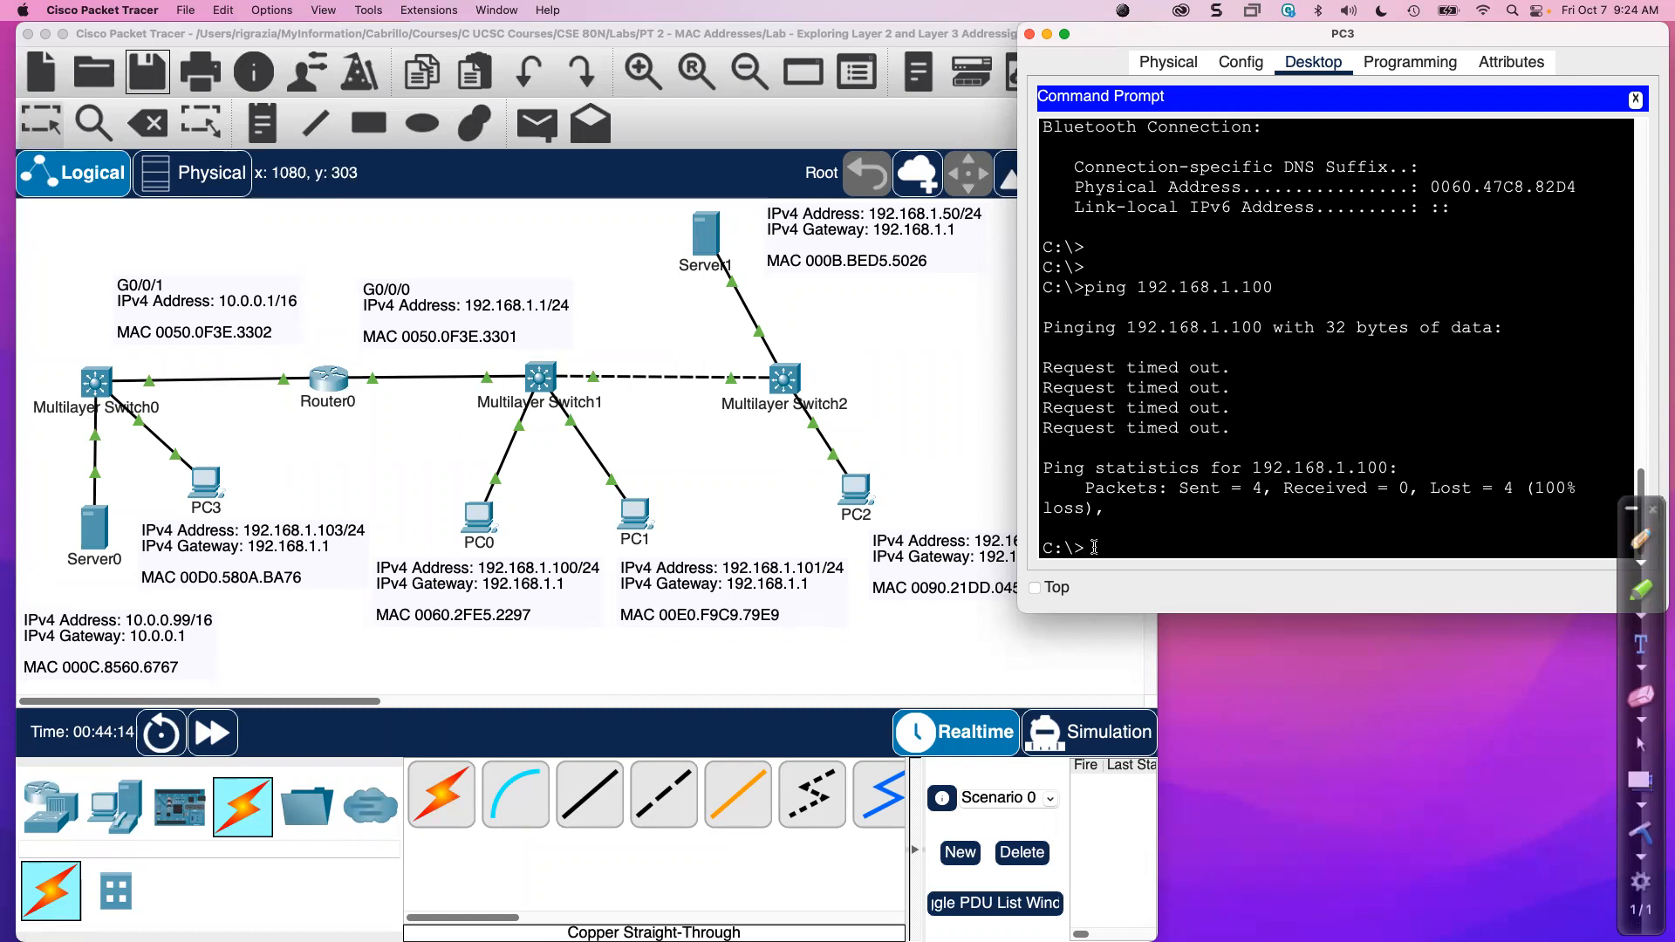
Ping Server0 at 10.0.0.99 from PC3's Command Prompt, and return to the topology.
{"action": "type", "text": "ping 10.0.0.99"}
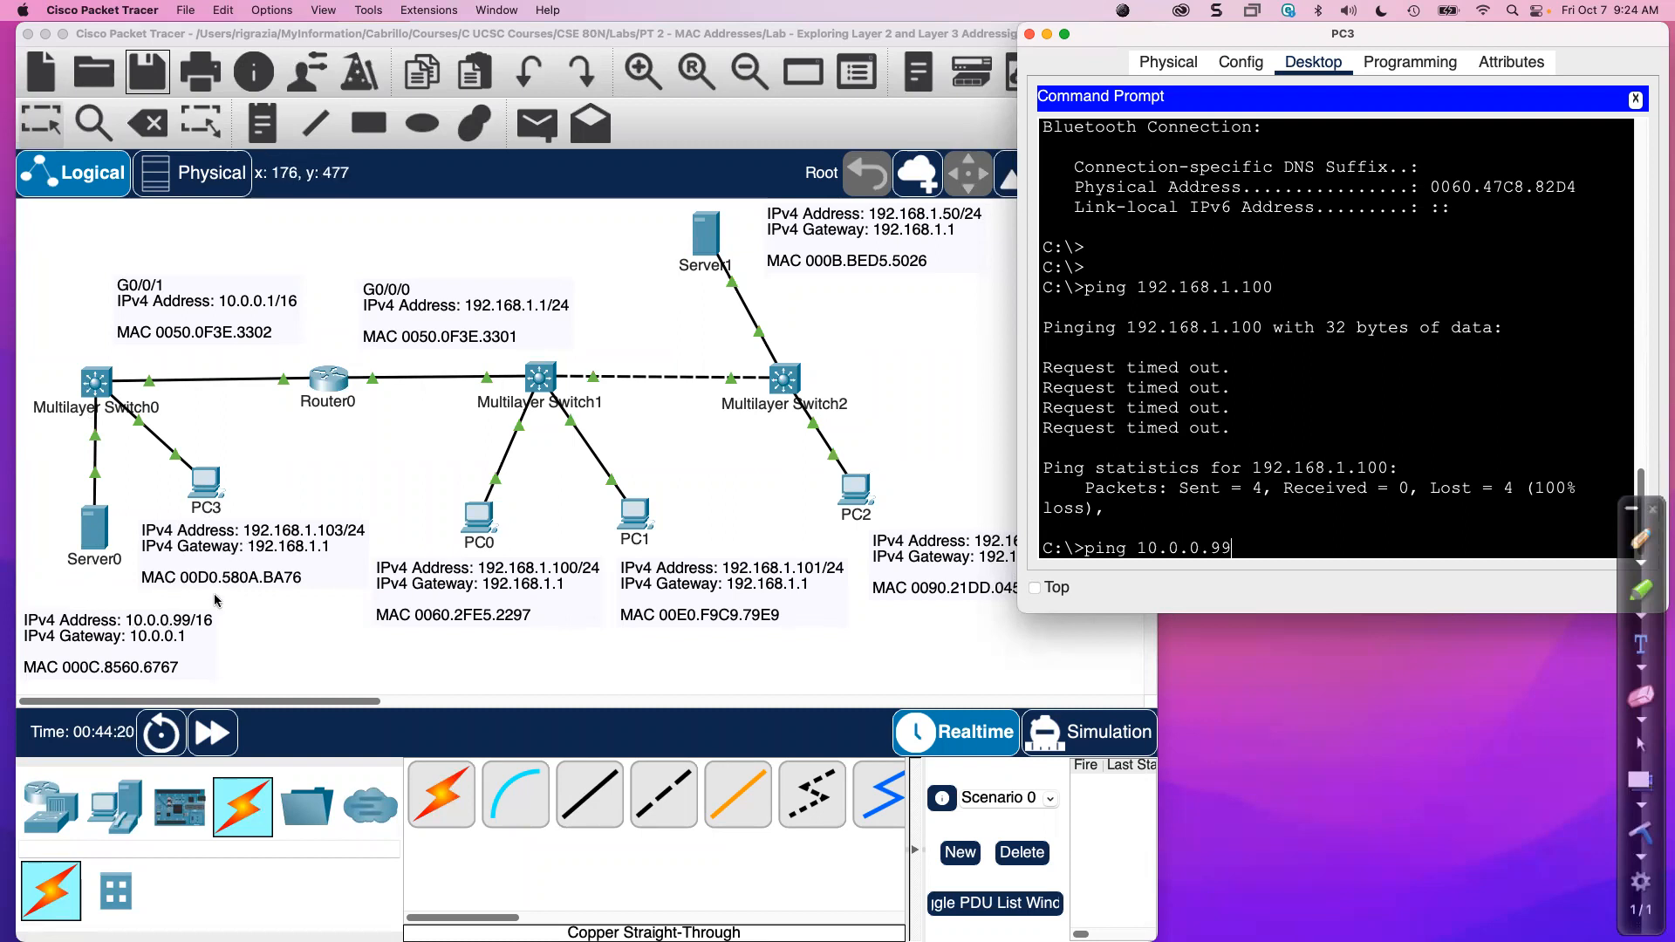
{"action": "key", "text": "Return"}
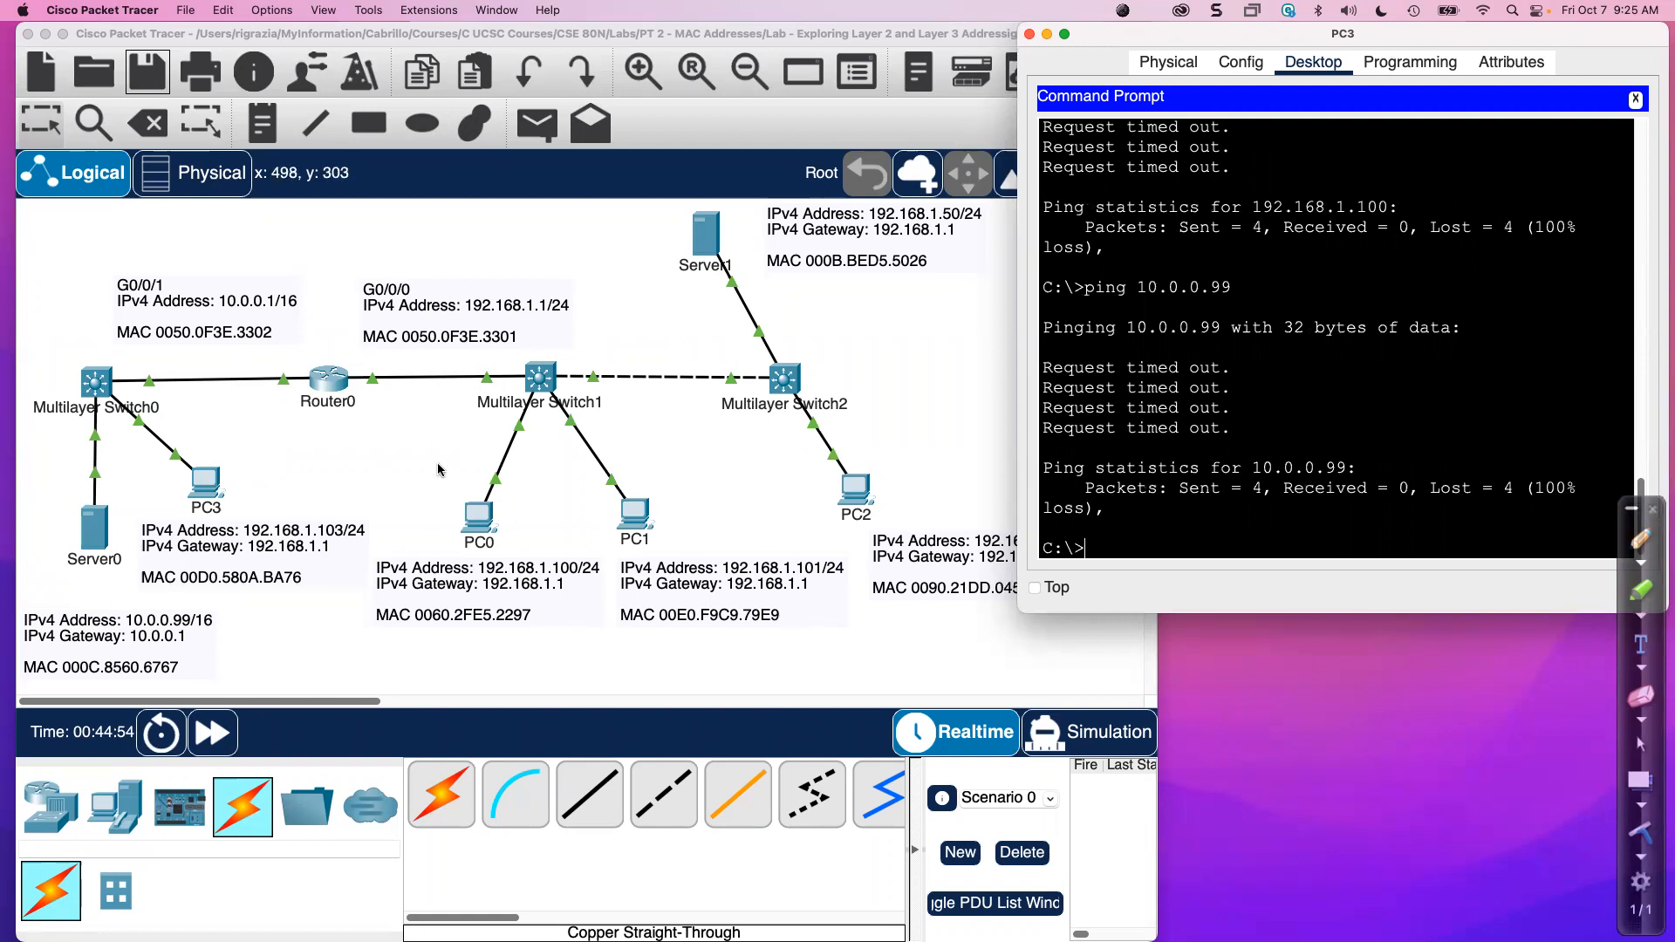
{"action": "left_click", "coordinate": [343, 464]}
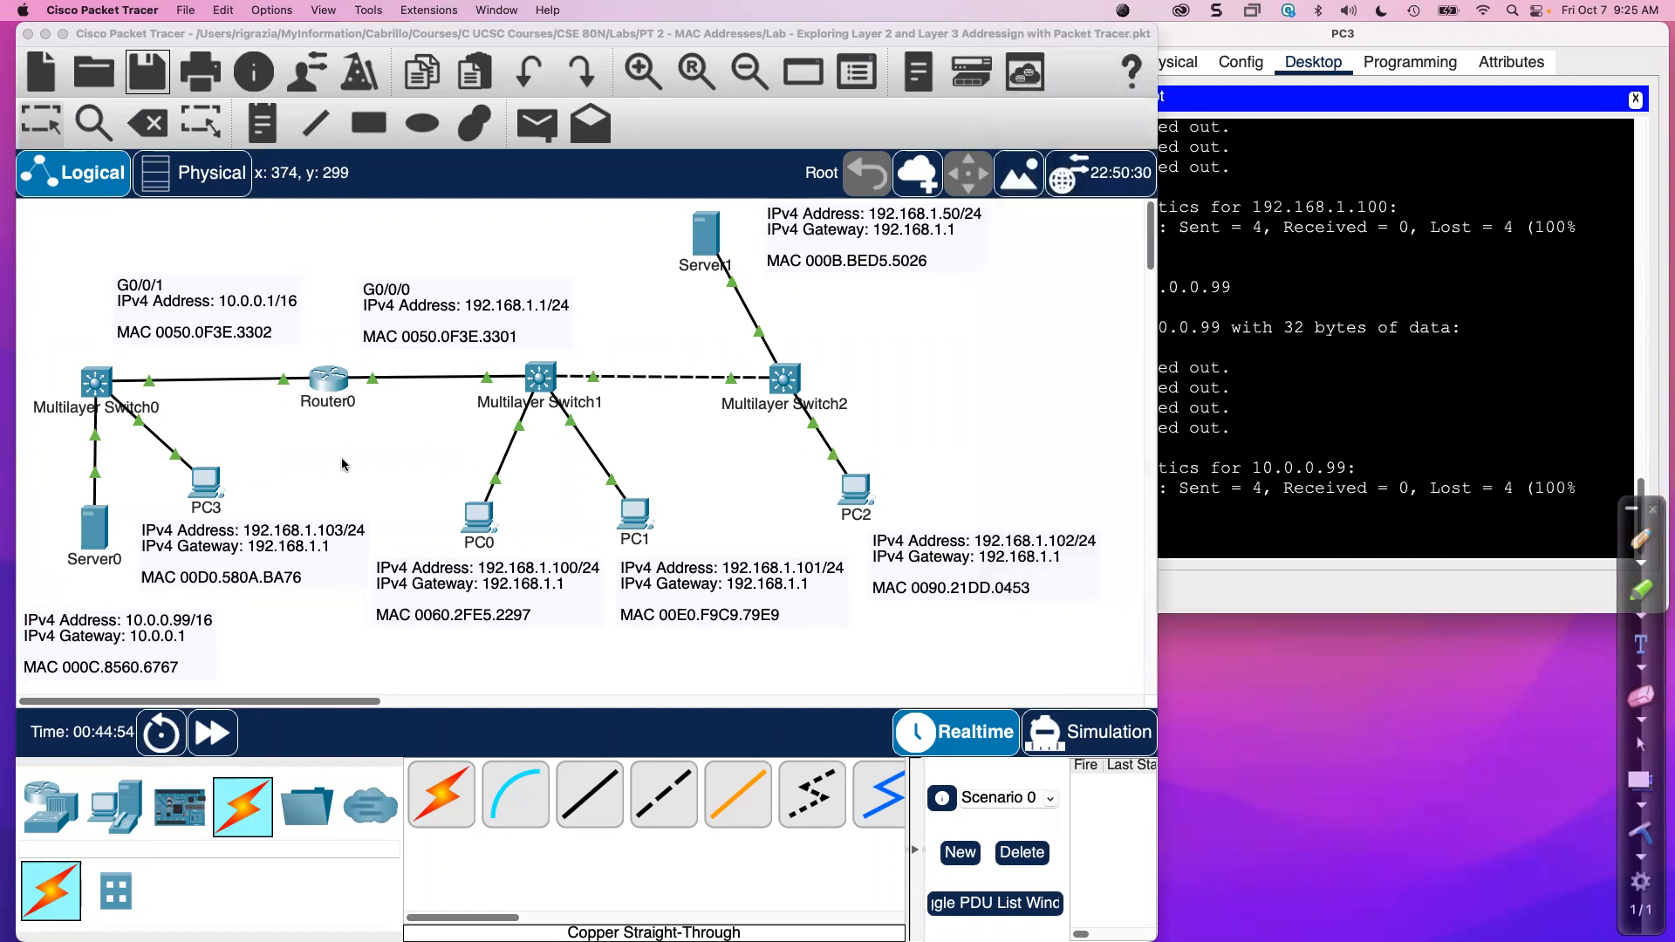
Set the IPv4 address of PC3's FastEthernet0 interface to 10.0.0.50.
{"action": "left_click", "coordinate": [201, 489]}
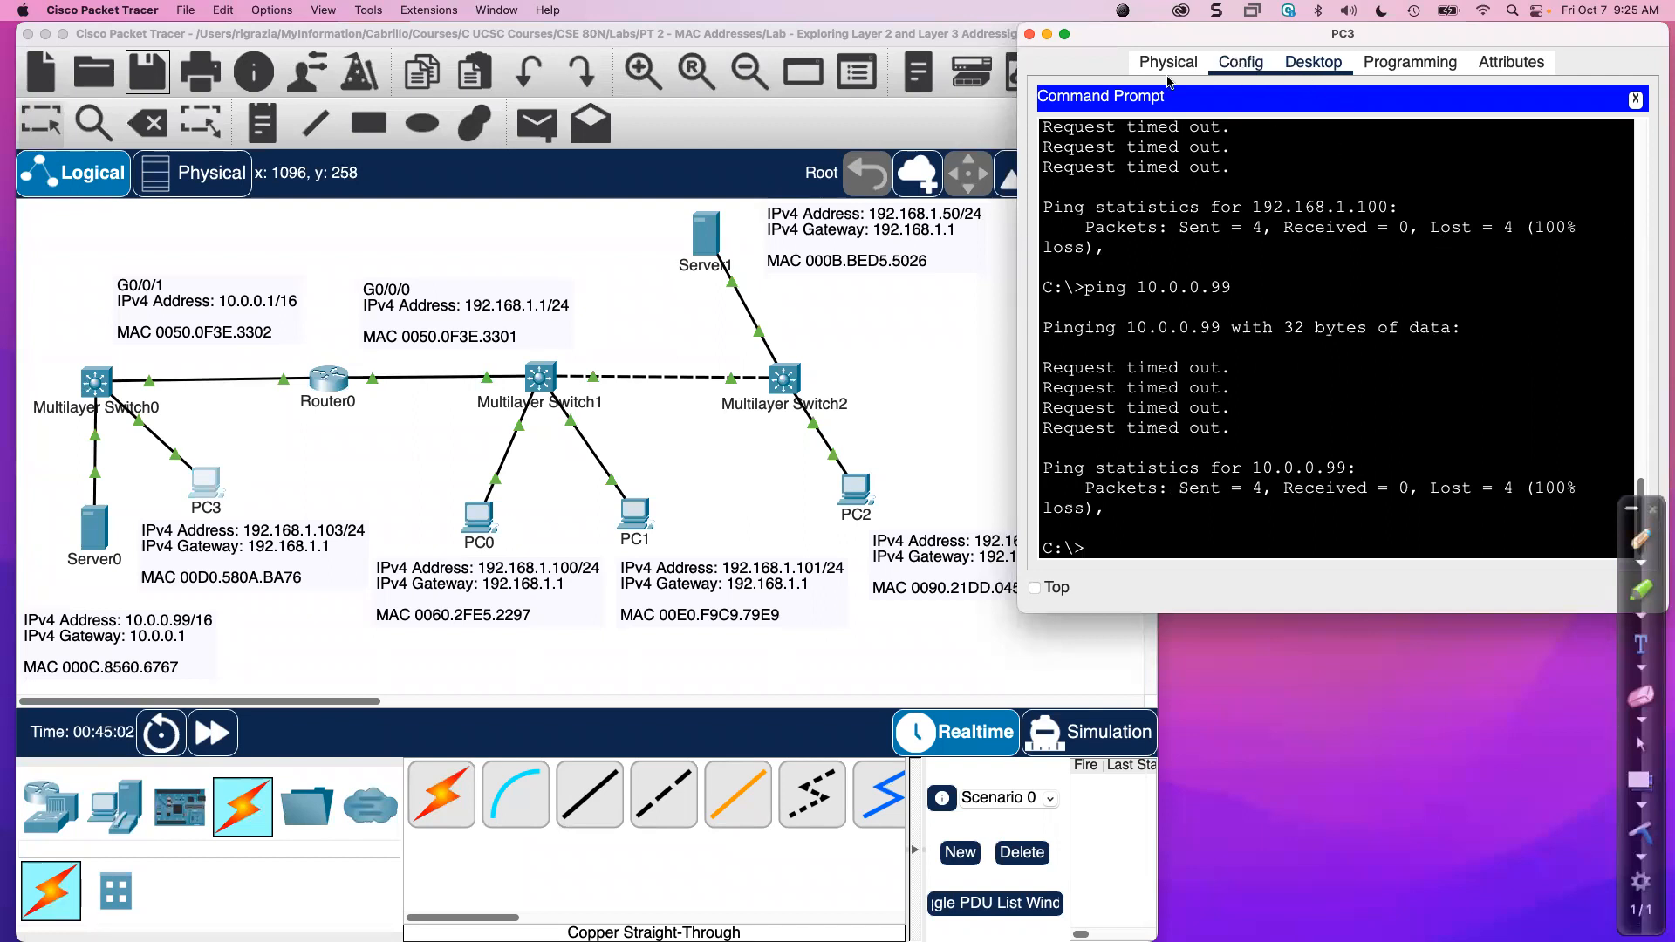
{"action": "left_click", "coordinate": [1235, 63]}
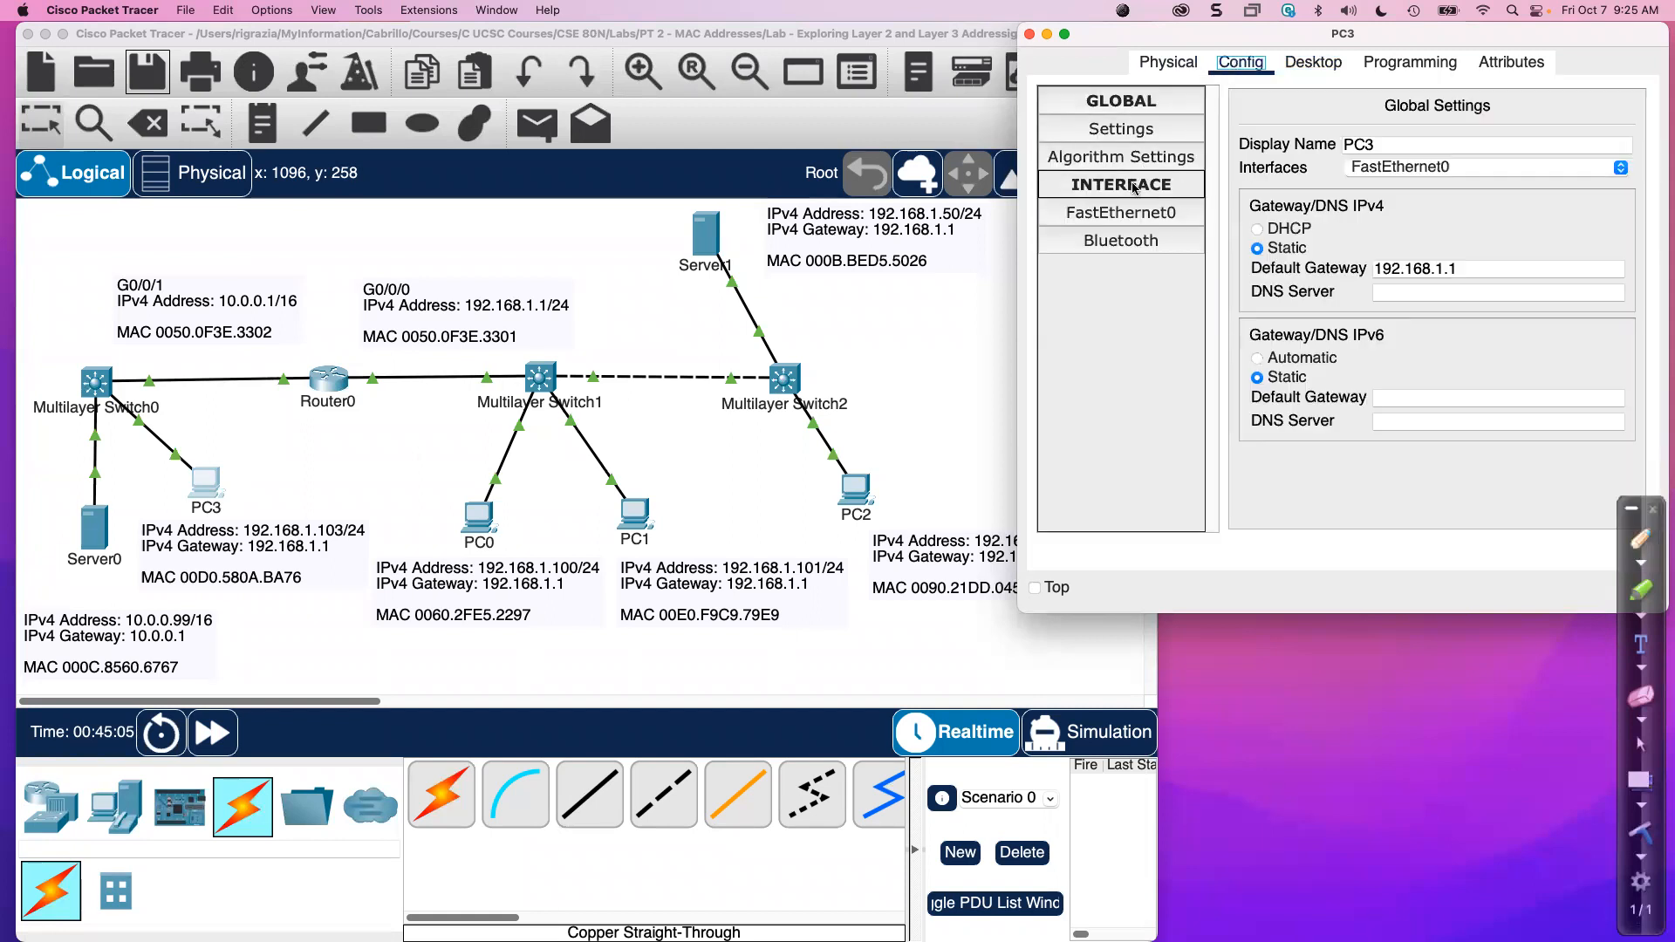
{"action": "left_click", "coordinate": [1133, 186]}
{"action": "left_click", "coordinate": [1133, 186]}
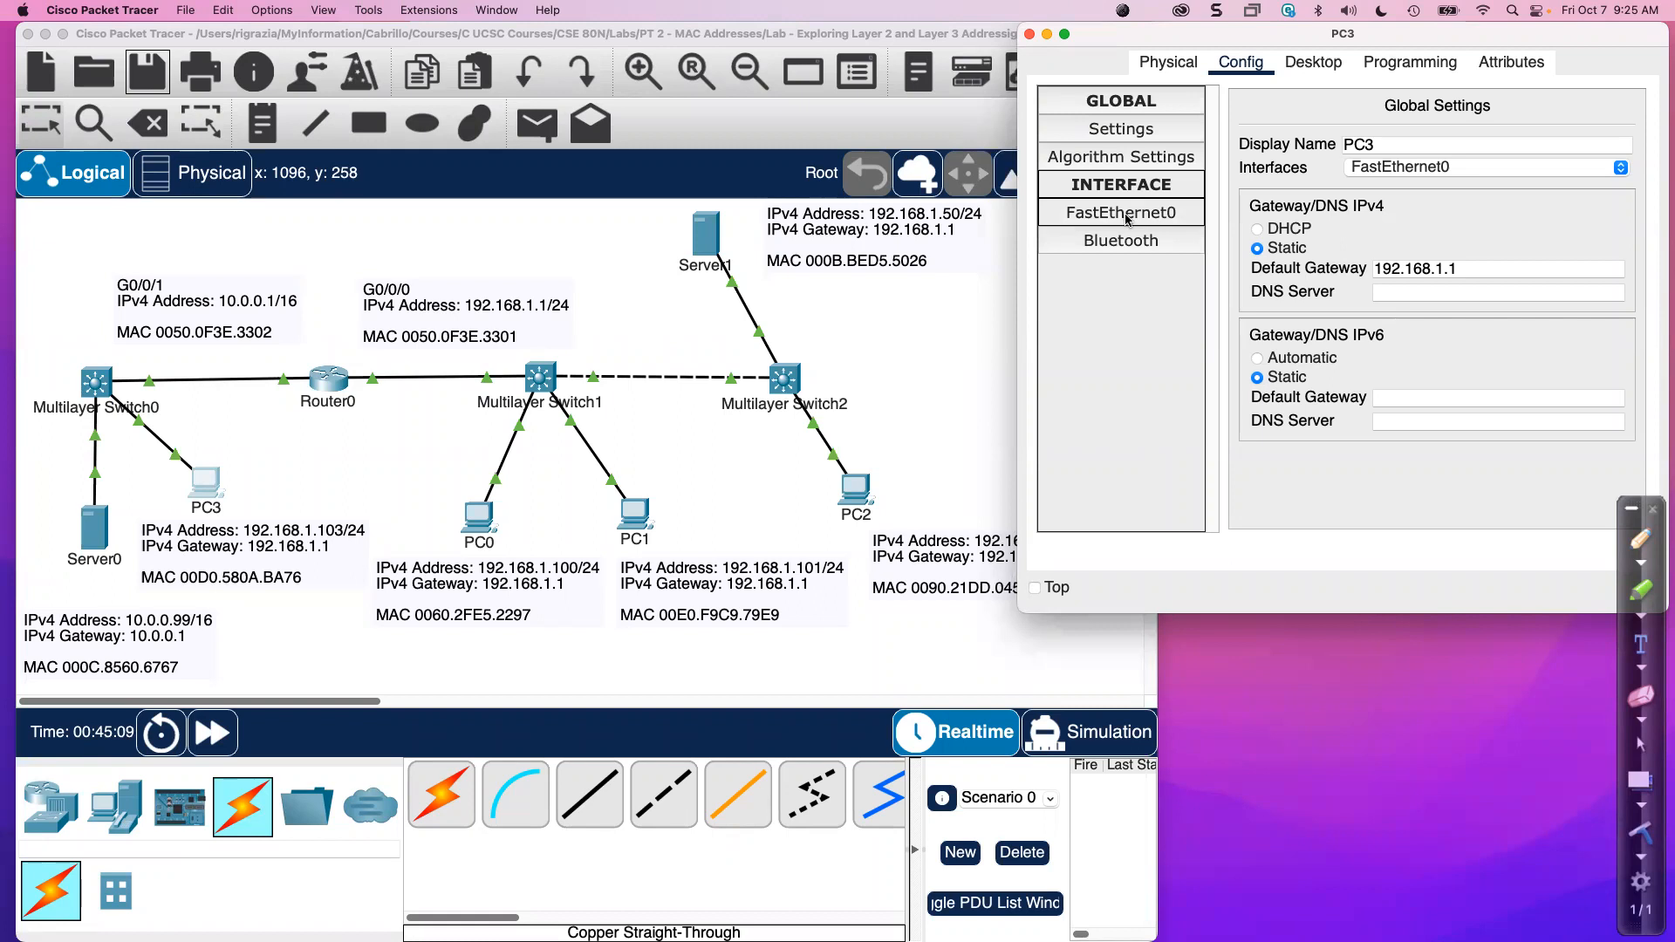
{"action": "left_click", "coordinate": [1126, 218]}
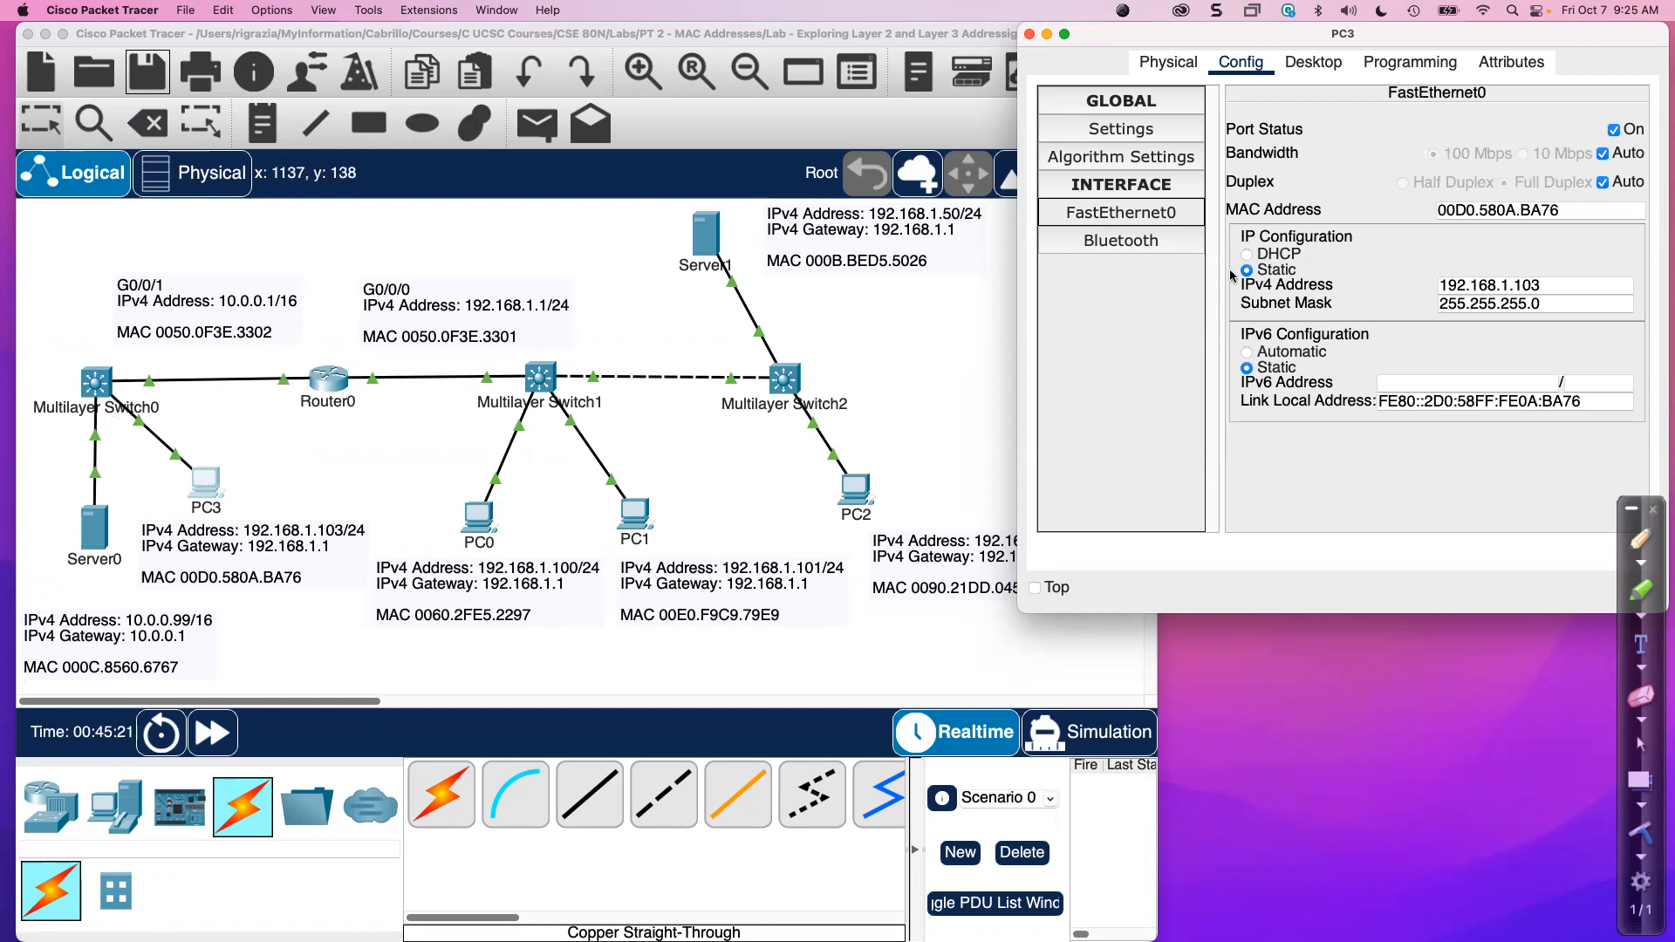
{"action": "left_click", "coordinate": [1515, 288]}
{"action": "left_click_drag", "start_coordinate": [1543, 287], "coordinate": [1427, 293]}
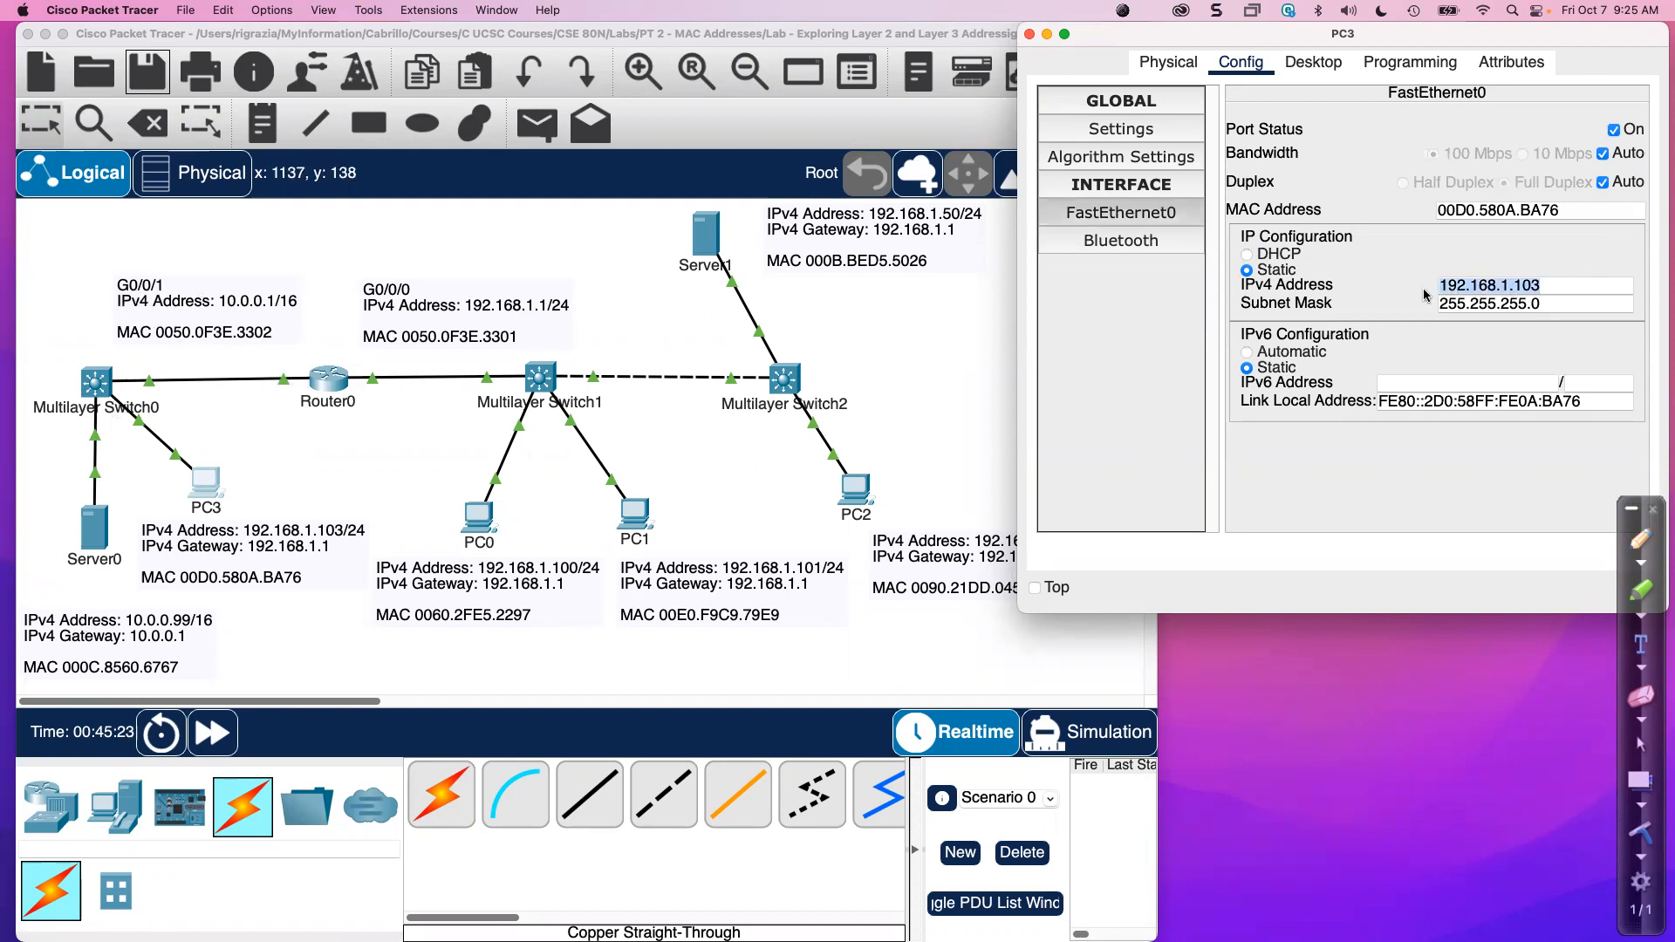
{"action": "type", "text": "10.0"}
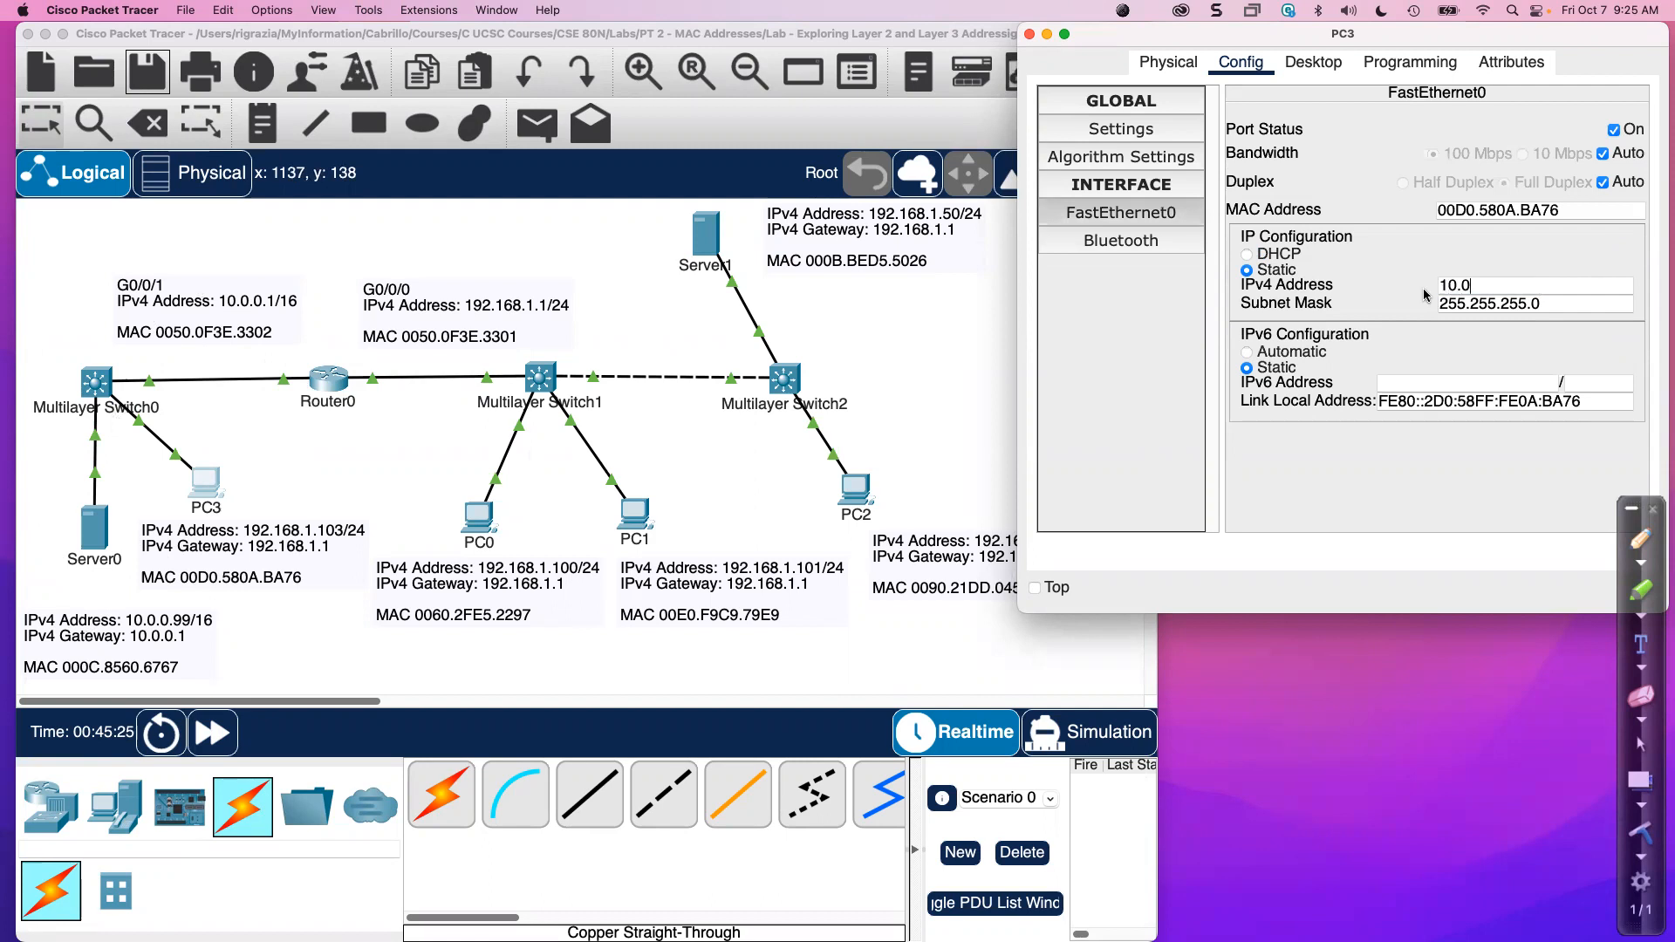
{"action": "type", "text": ".0.50"}
Set the subnet mask of PC3's FastEthernet0 interface to 255.255.0.0.
{"action": "left_click", "coordinate": [1548, 306]}
{"action": "key", "text": "BackSpace"}
{"action": "key", "text": "BackSpace"}
{"action": "key", "text": "BackSpace"}
{"action": "key", "text": "BackSpace"}
{"action": "key", "text": "BackSpace"}
{"action": "type", "text": "0.0"}
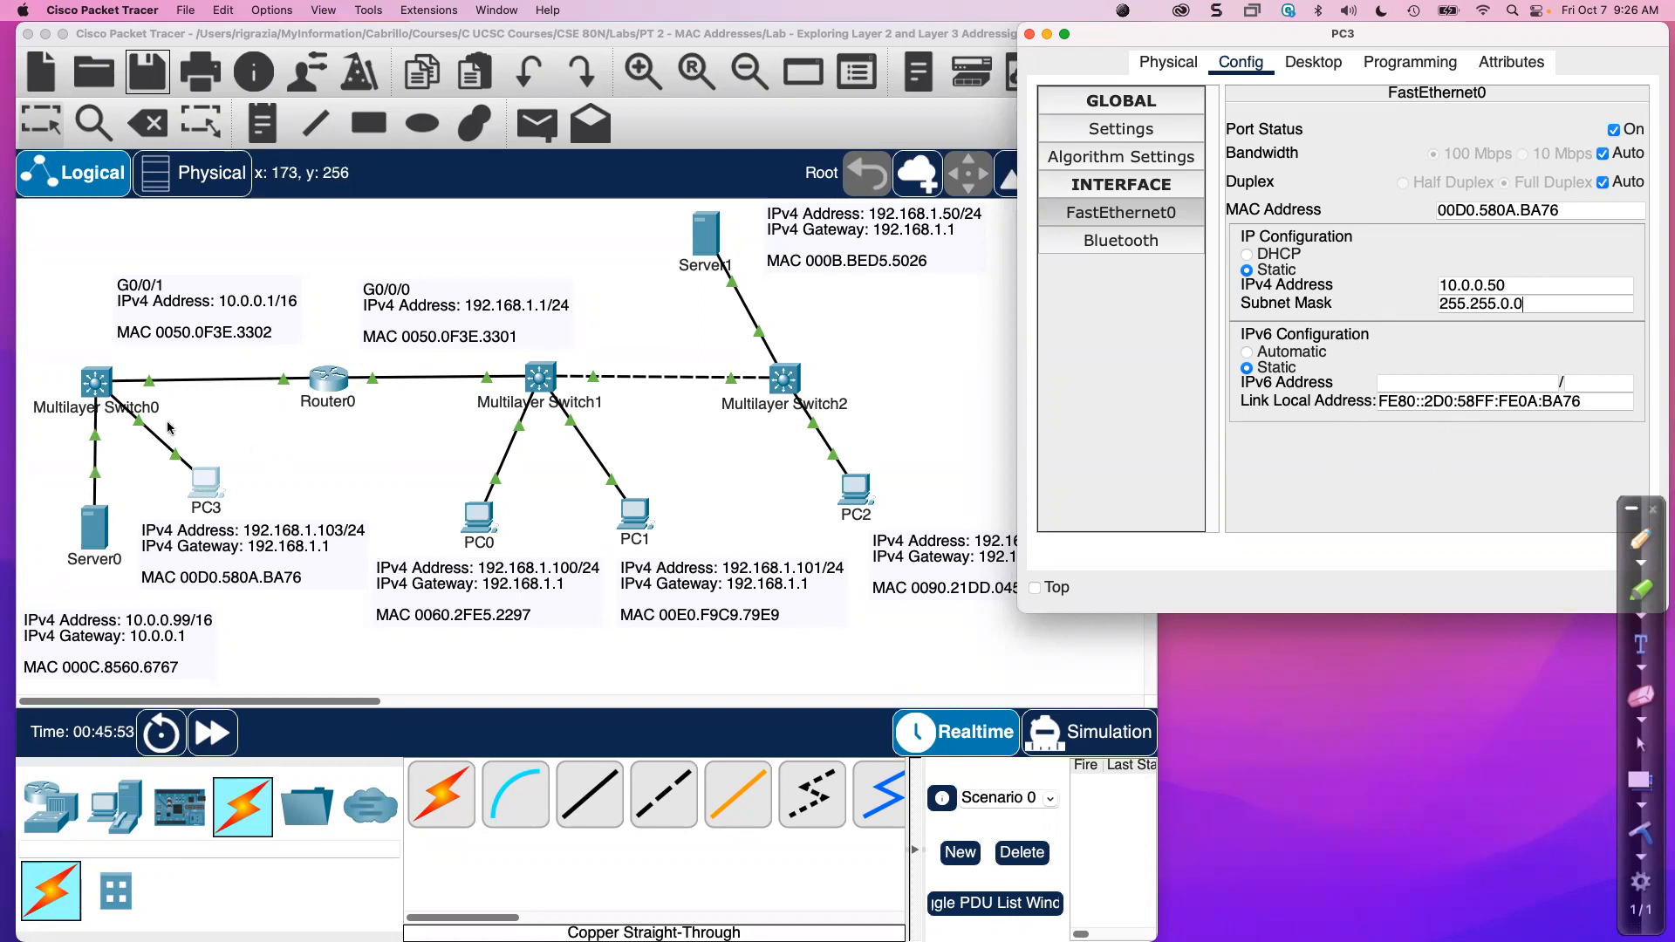
{"action": "left_click", "coordinate": [1402, 476]}
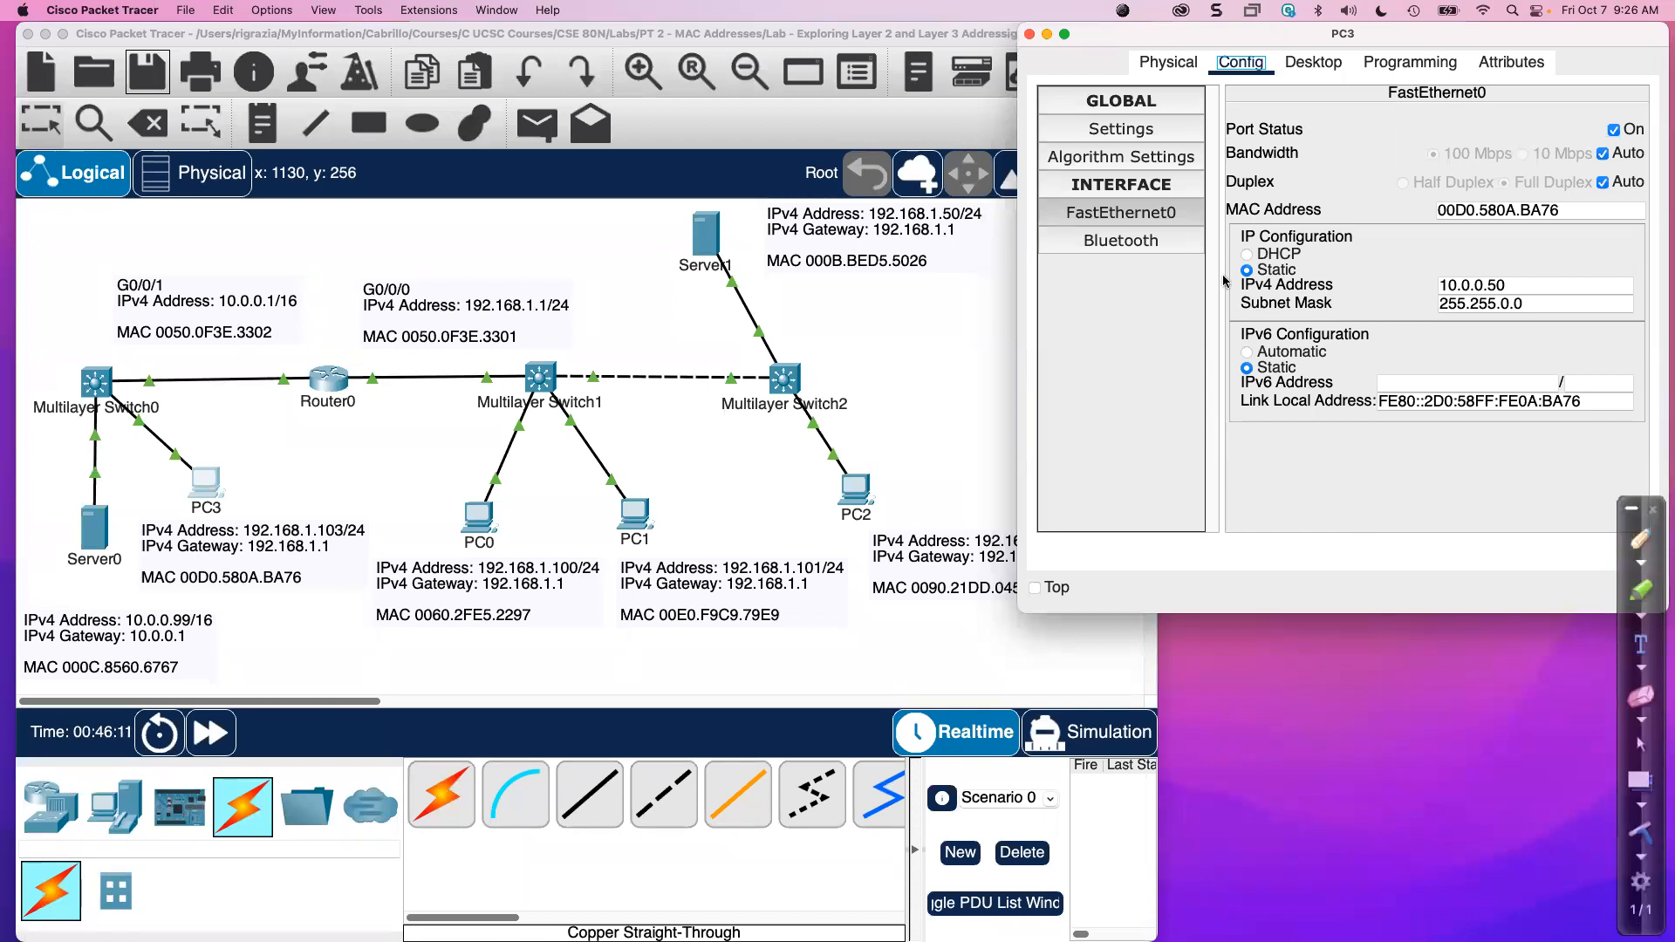
Set PC3's IPv4 default gateway to 10.0.0.1 in its global settings.
{"action": "left_click", "coordinate": [1128, 131]}
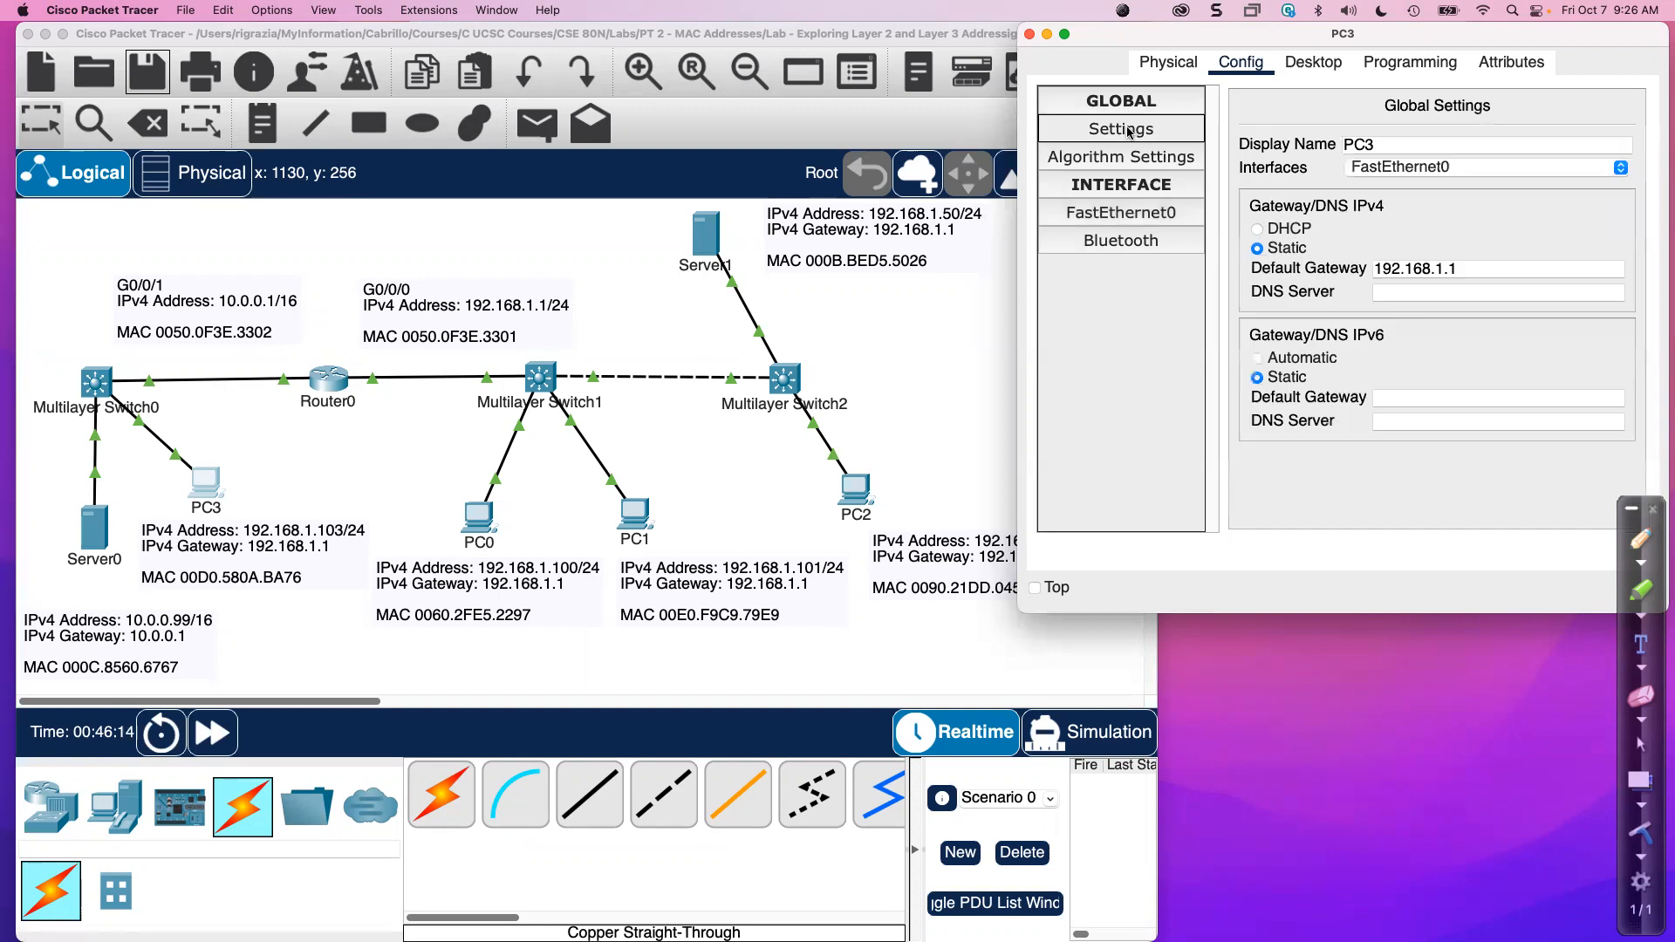
{"action": "double_click", "coordinate": [1465, 267]}
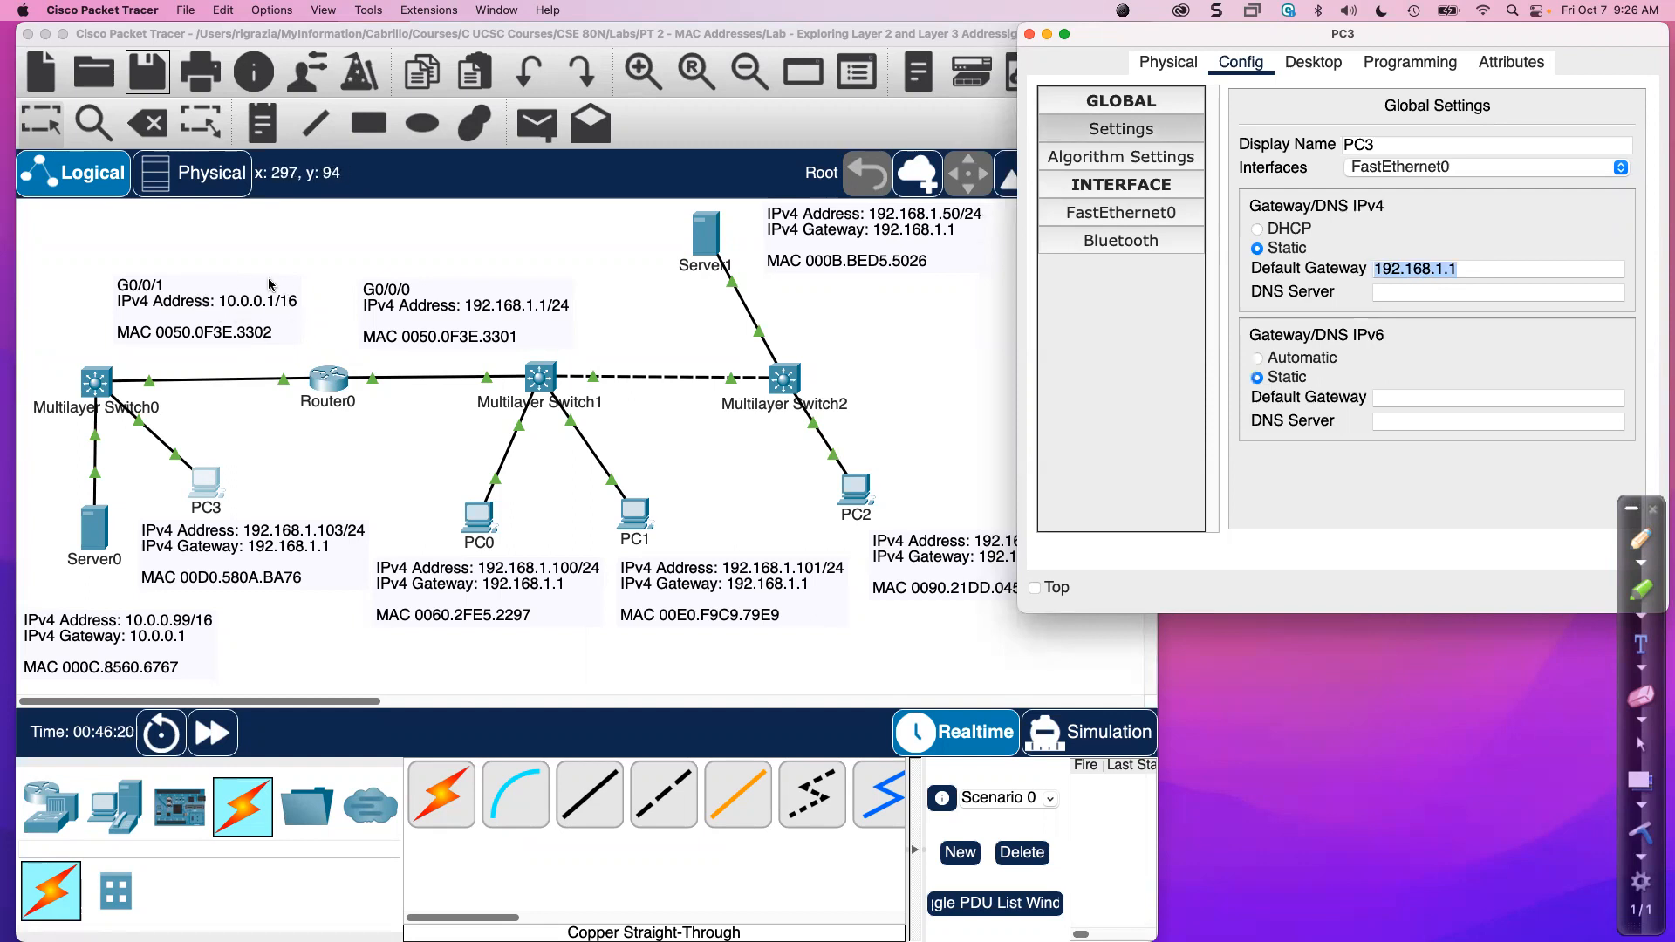
{"action": "key", "text": "BackSpace"}
{"action": "type", "text": "10.0.0.1"}
{"action": "left_click", "coordinate": [1386, 486]}
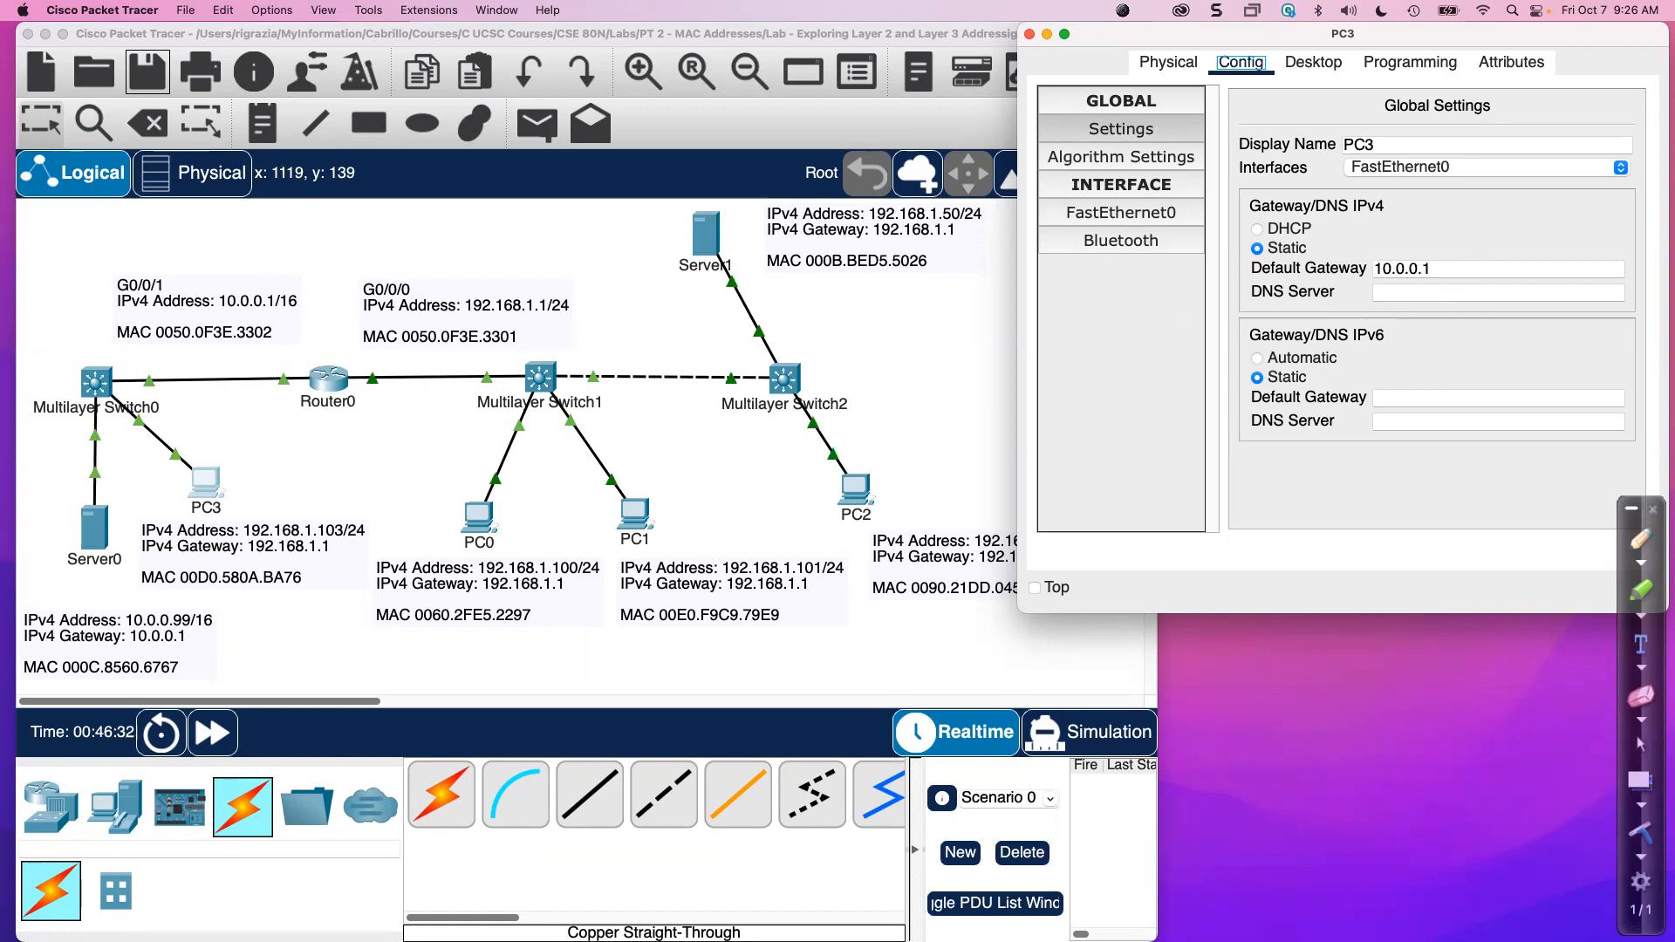
Reopen PC3's Command Prompt and ping Server0 at 10.0.0.99.
{"action": "left_click", "coordinate": [1313, 64]}
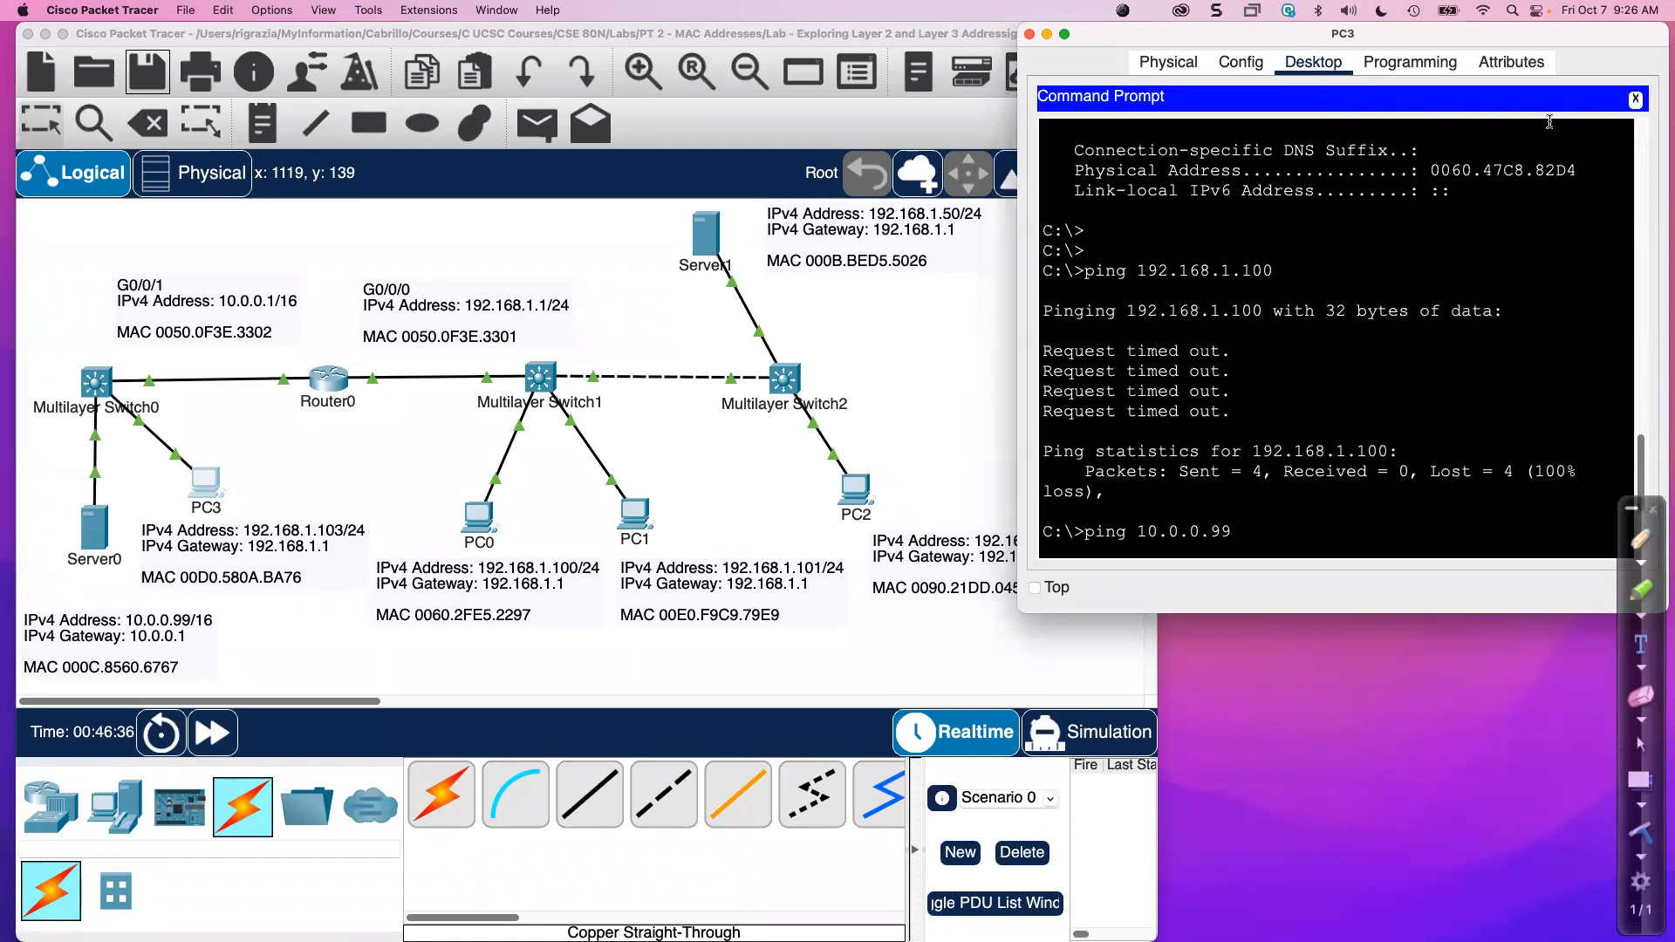
{"action": "left_click", "coordinate": [1636, 99]}
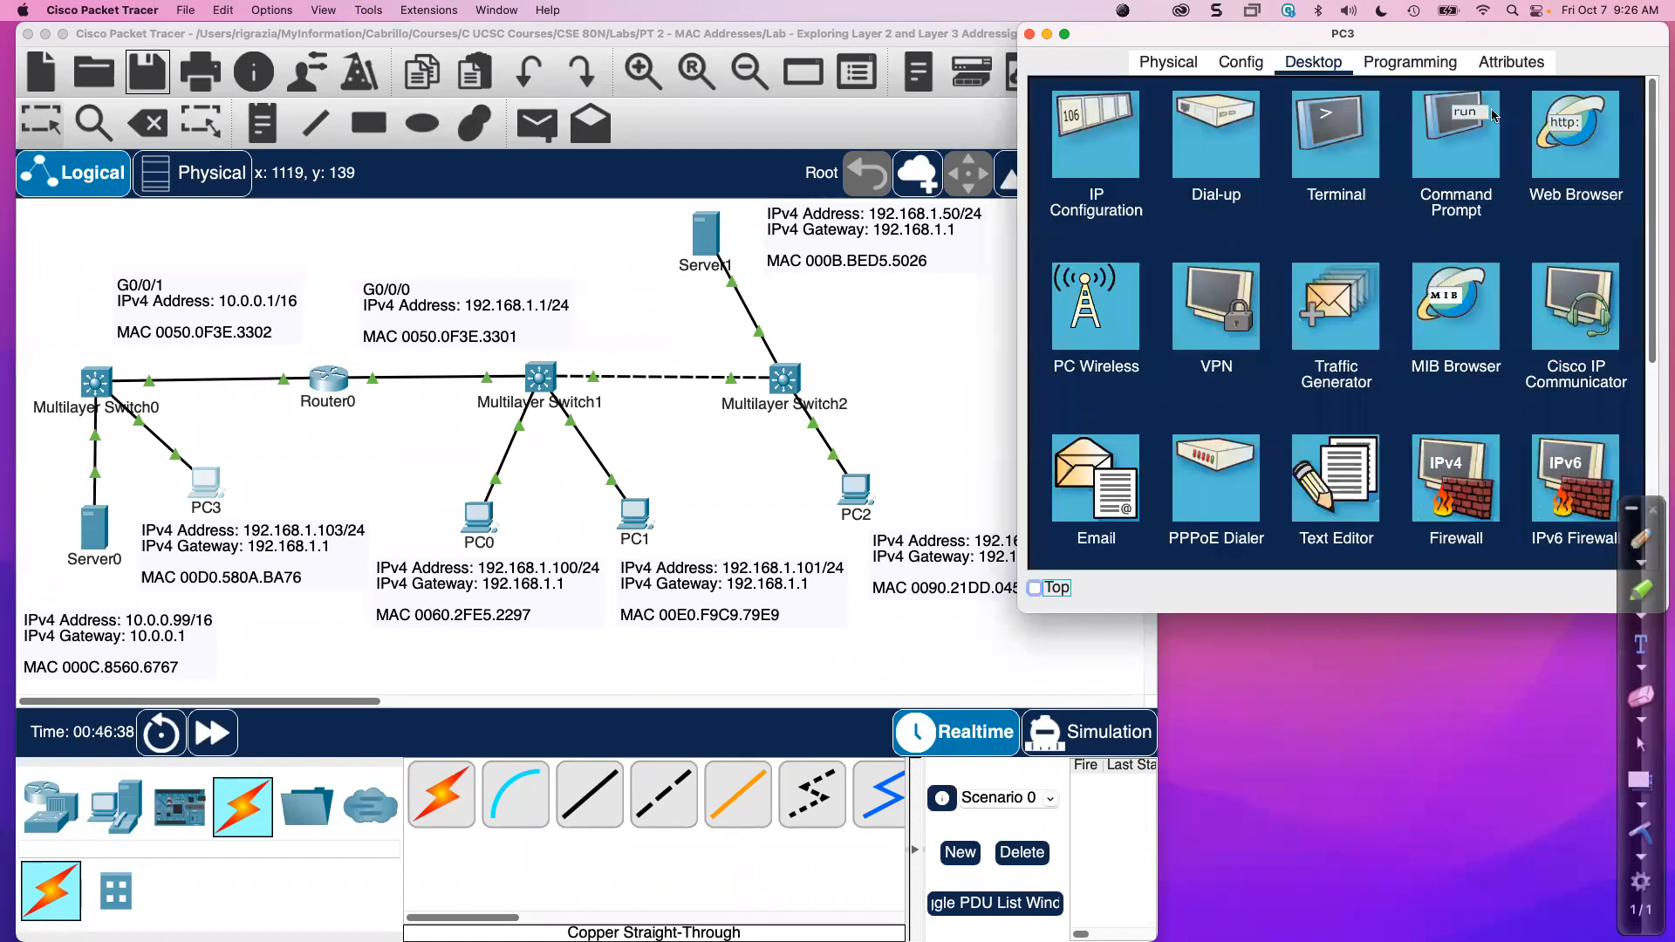
{"action": "left_click", "coordinate": [1446, 129]}
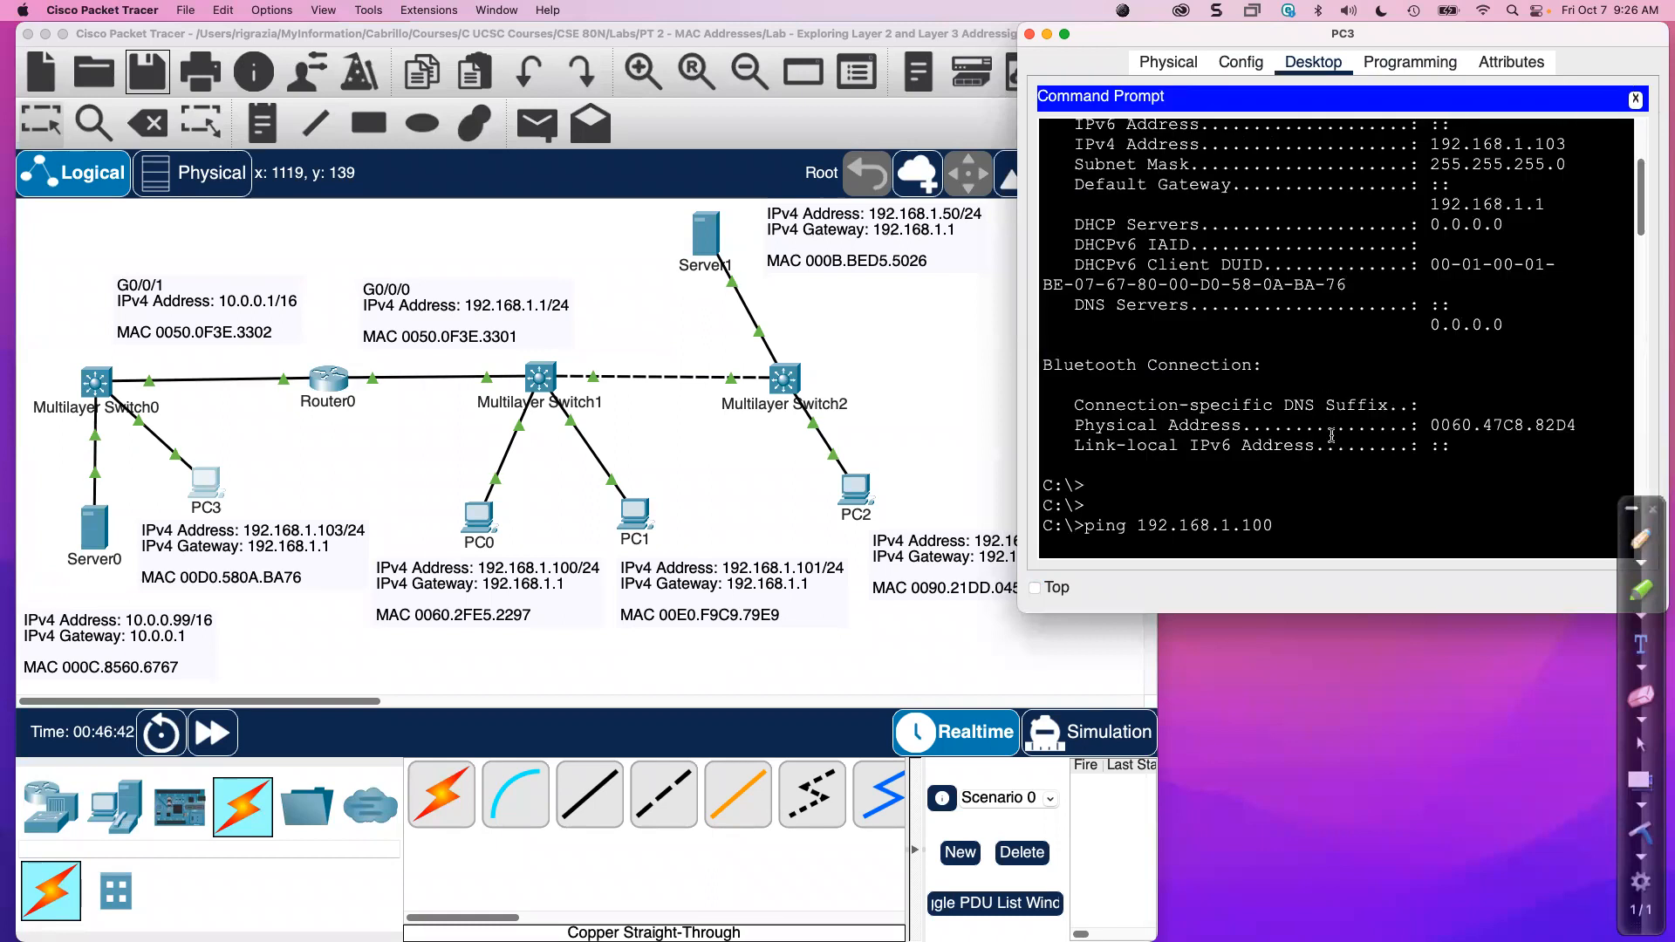
{"action": "scroll", "coordinate": [1331, 434], "scroll_direction": "down", "scroll_amount": 10}
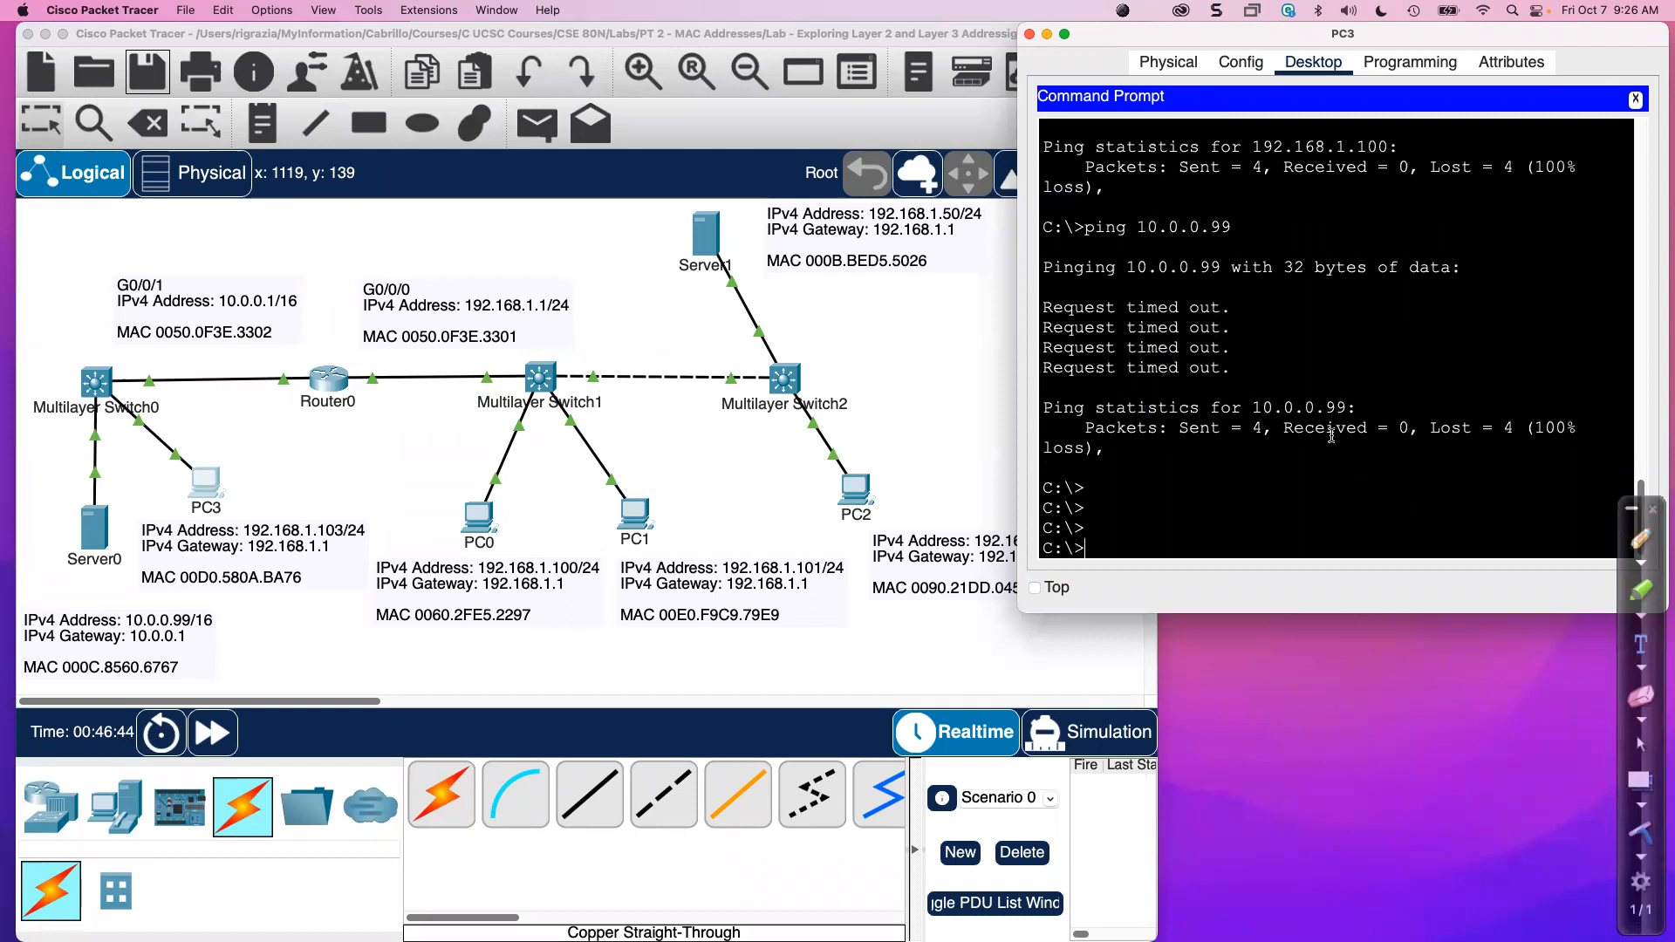
{"action": "key", "text": "Up"}
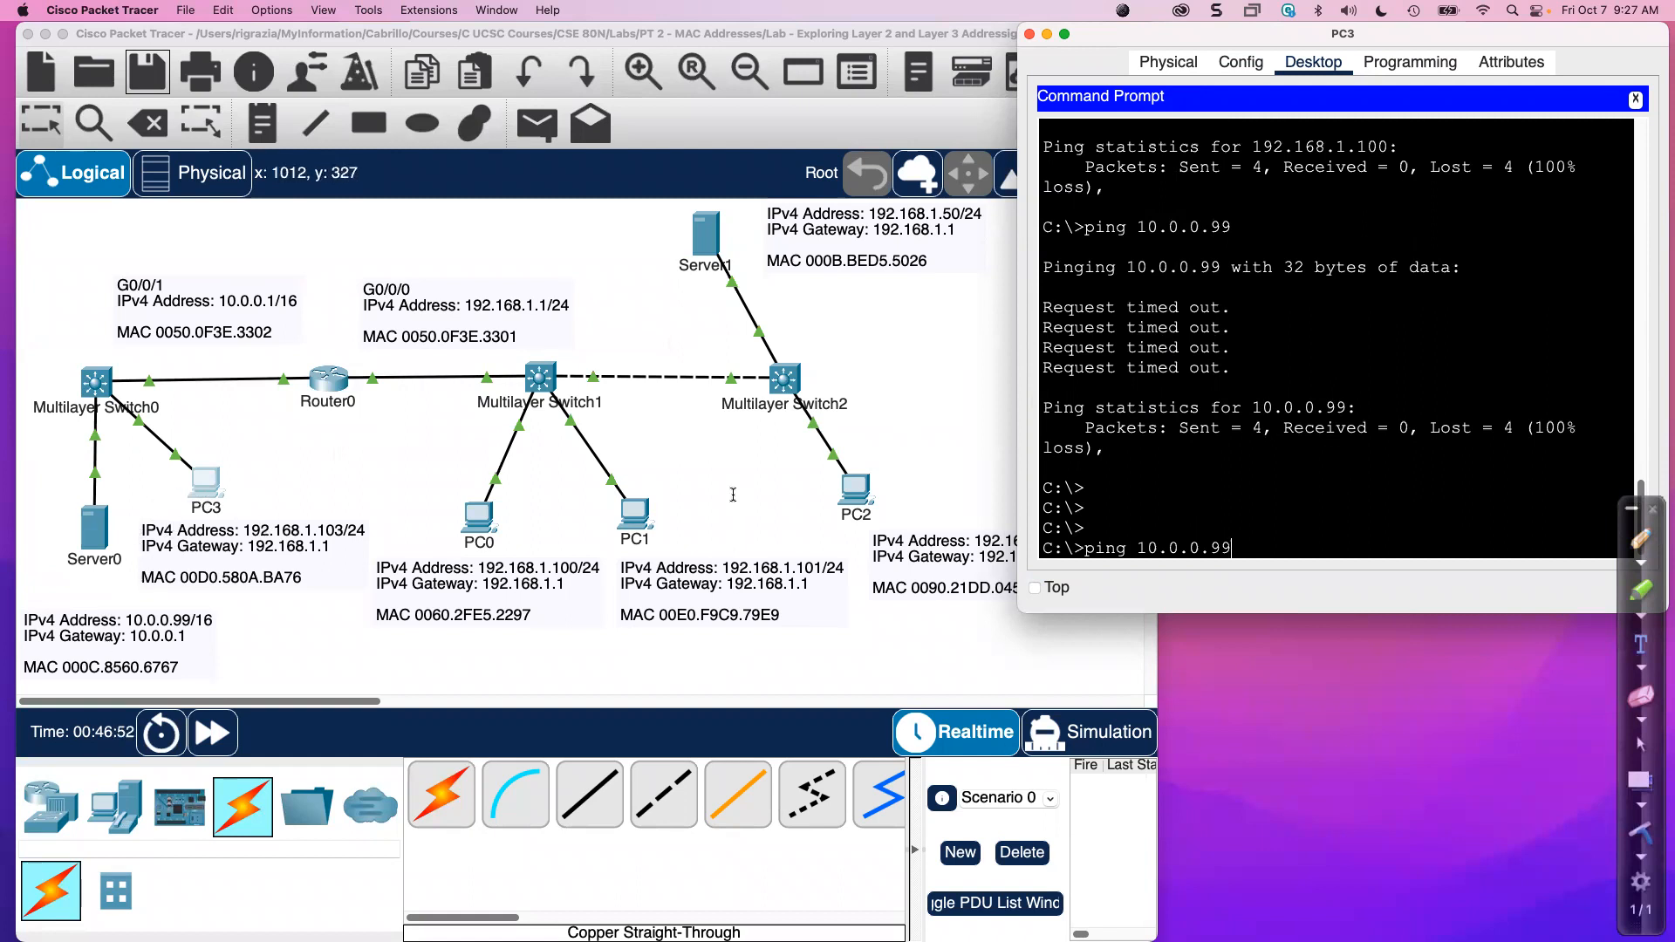
{"action": "key", "text": "Return"}
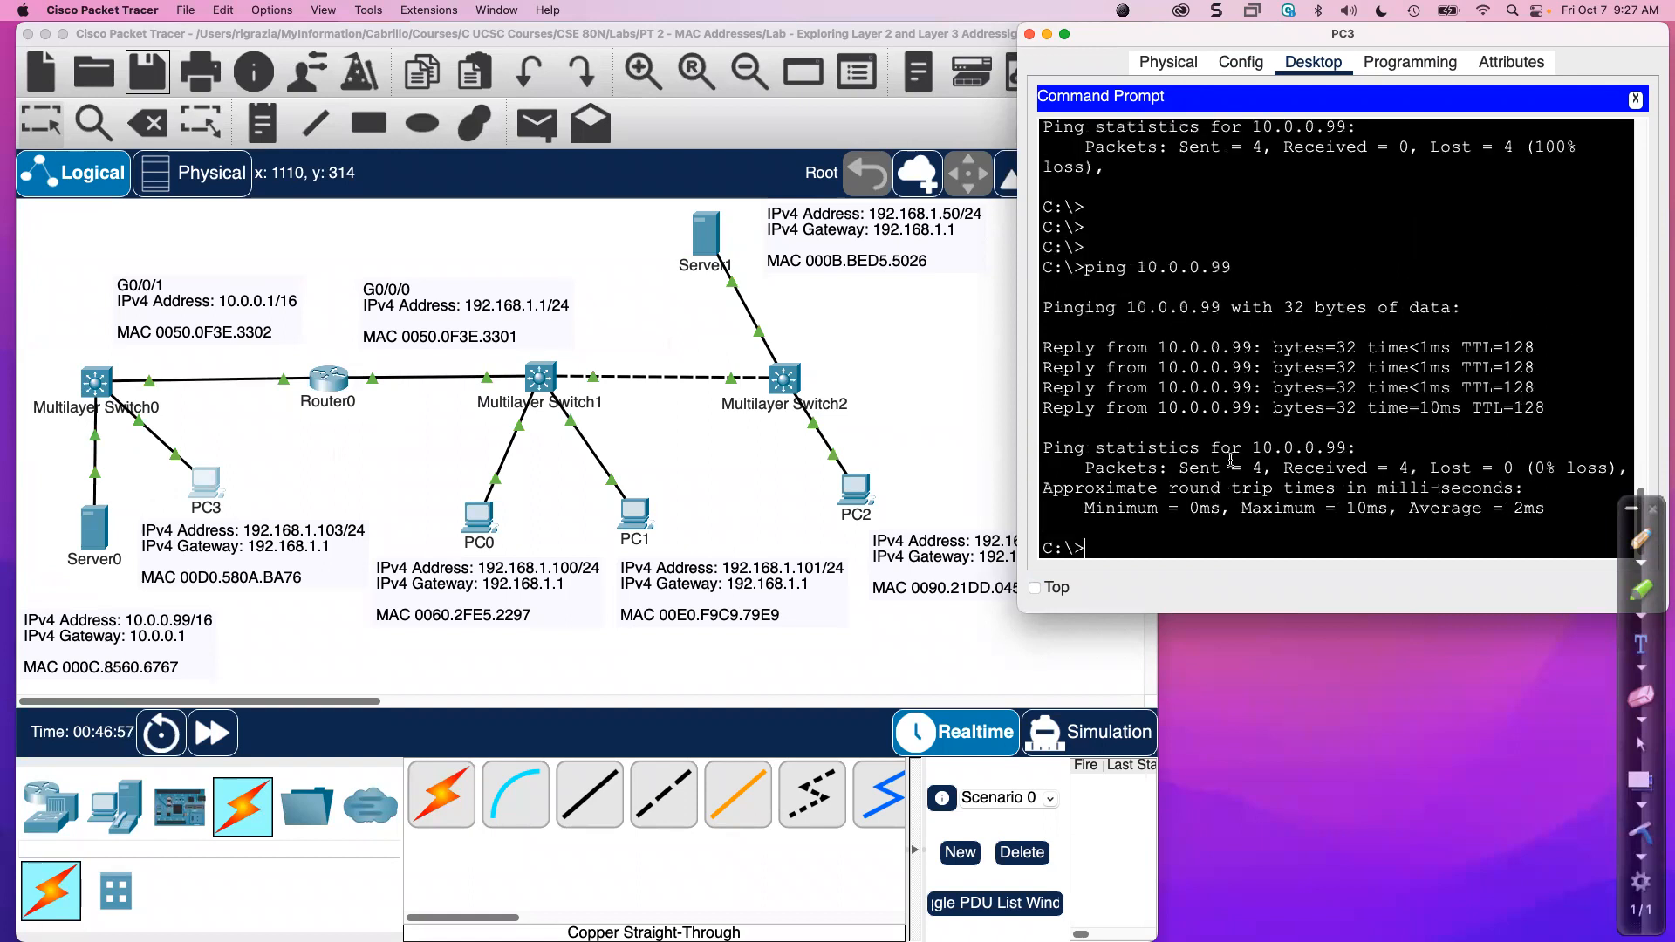
Update PC3's address note to IPv4 address 10.0.0.50/16 and gateway 10.0.0.1.
{"action": "double_click", "coordinate": [260, 533]}
{"action": "left_click_drag", "start_coordinate": [139, 541], "coordinate": [249, 544]}
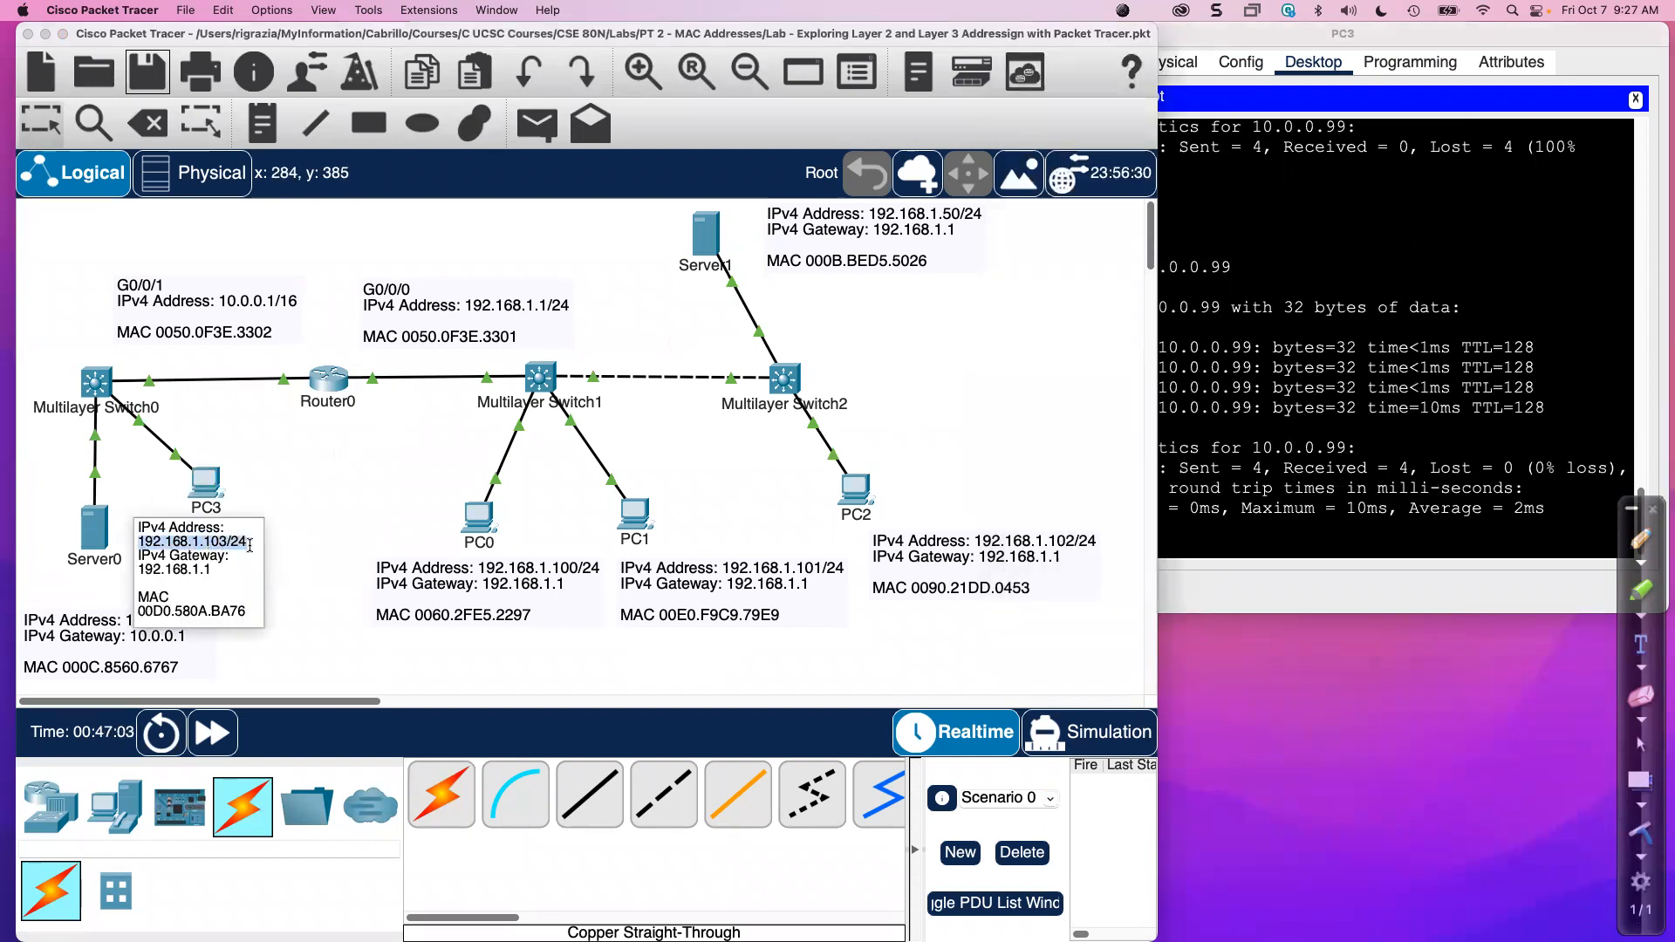
{"action": "type", "text": "10.0.0"}
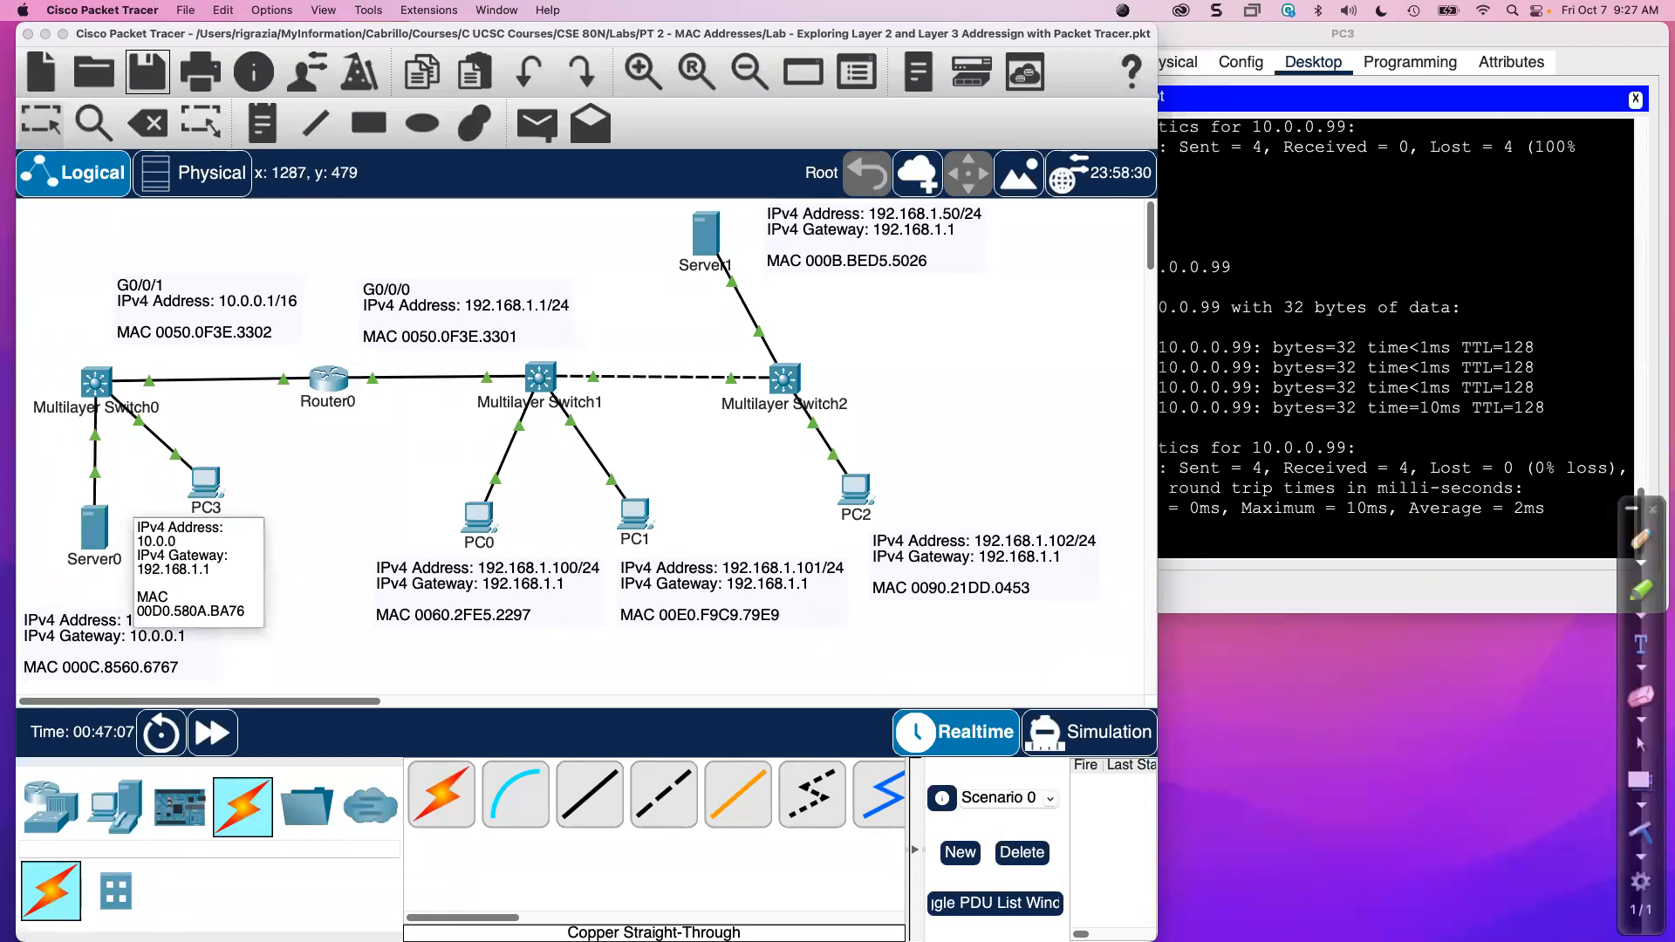
{"action": "type", "text": ".50/16"}
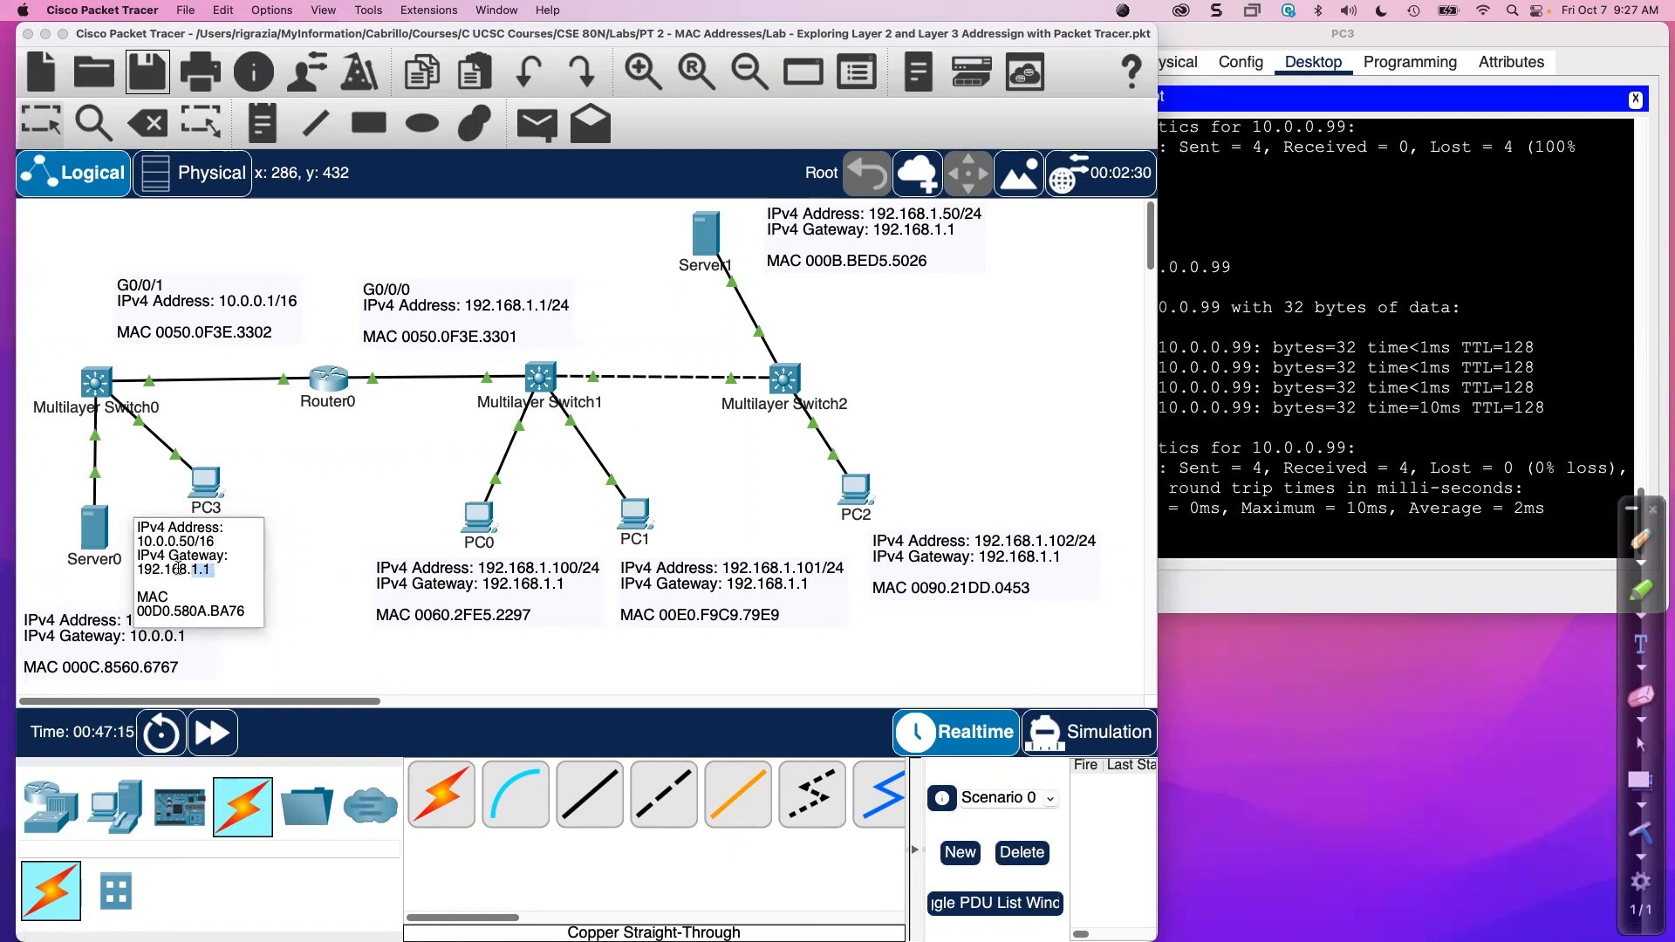
{"action": "left_click", "coordinate": [215, 570]}
{"action": "left_click_drag", "start_coordinate": [207, 567], "coordinate": [133, 579]}
{"action": "type", "text": "10.0.0"}
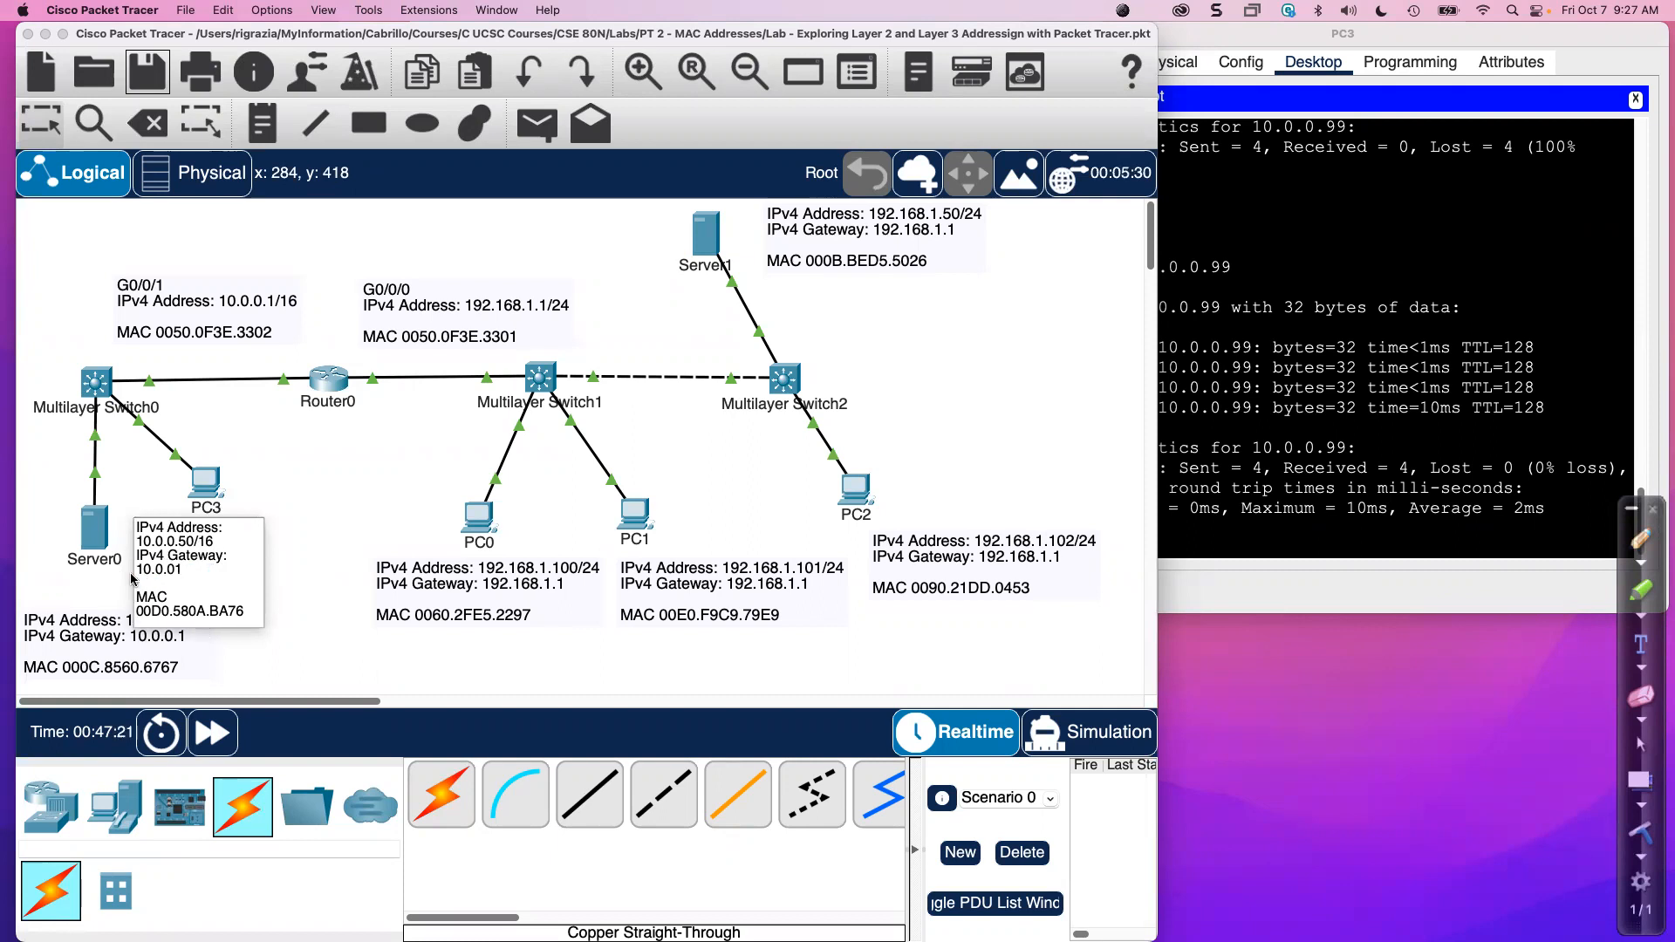
{"action": "left_click", "coordinate": [314, 486]}
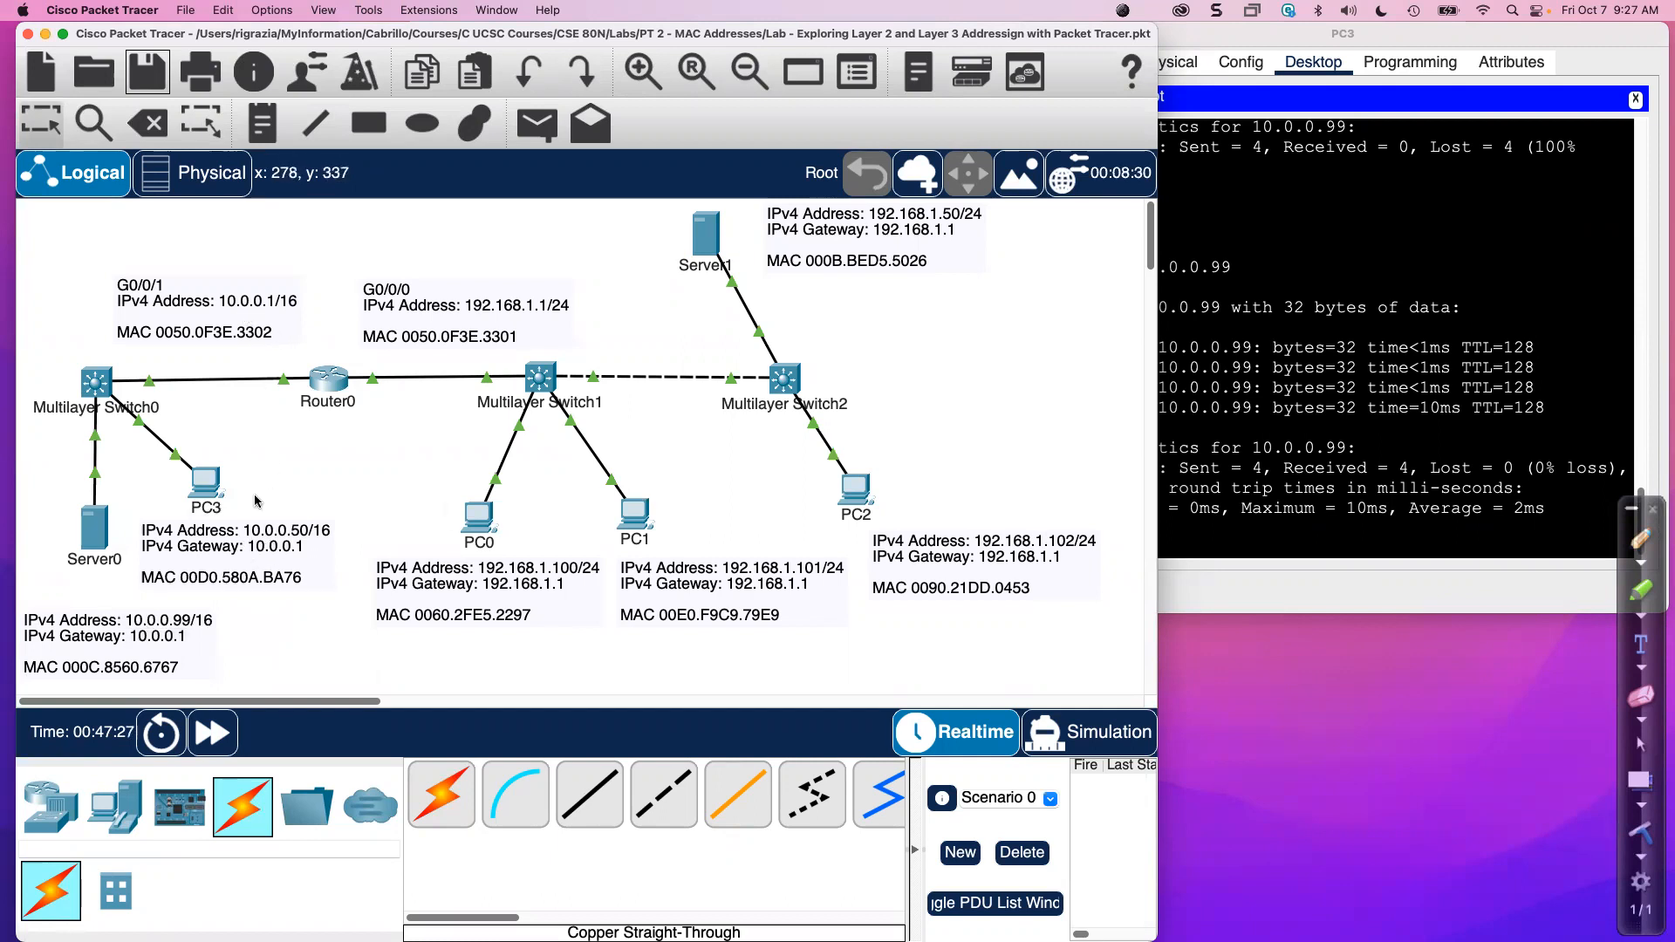
Ping PC0 at 192.168.1.100 from PC3's Command Prompt, and close PC3's window.
{"action": "left_click", "coordinate": [1294, 429]}
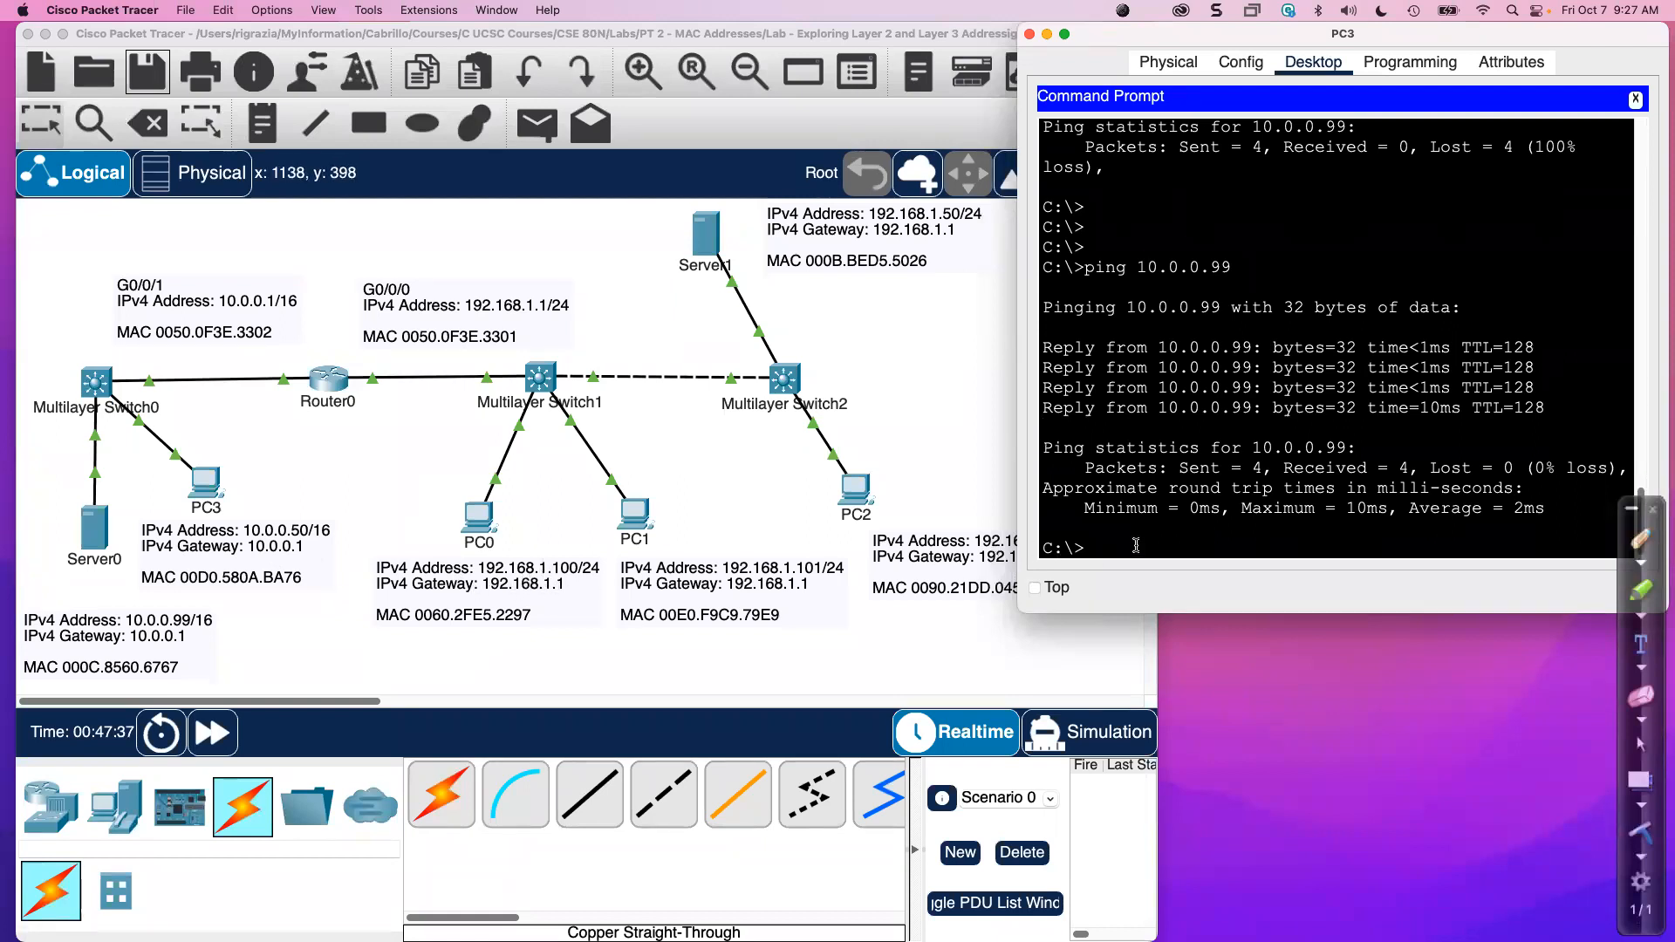
{"action": "type", "text": "ping 192.168.1.100"}
{"action": "key", "text": "Return"}
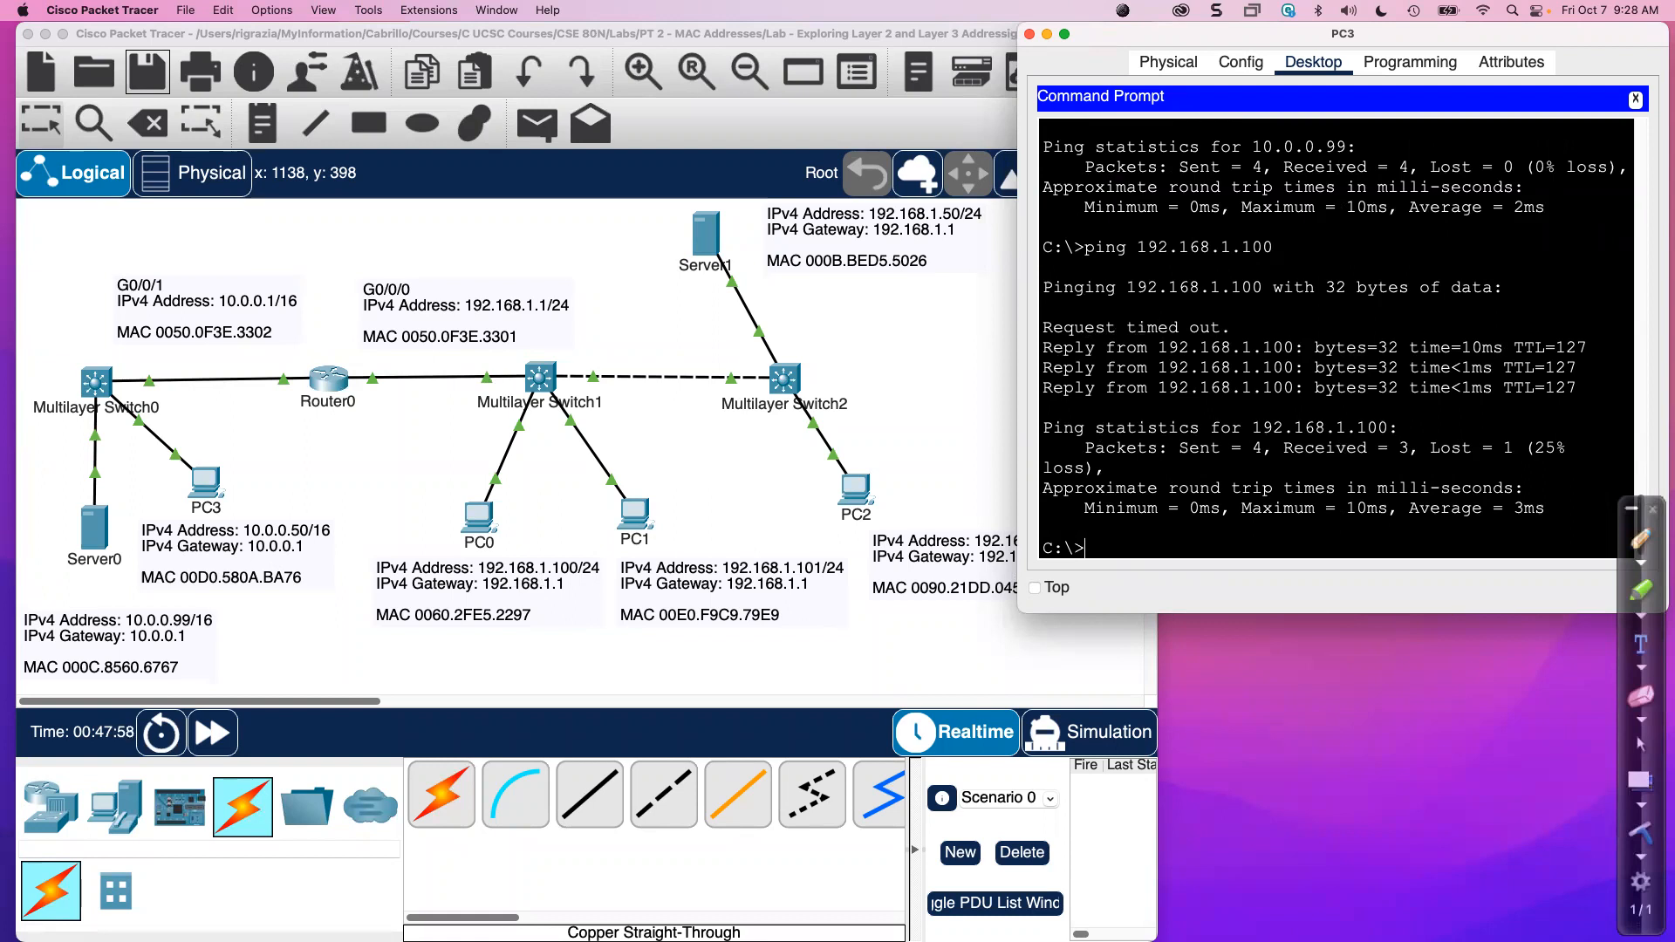
{"action": "left_click_drag", "start_coordinate": [1119, 39], "coordinate": [1092, 53]}
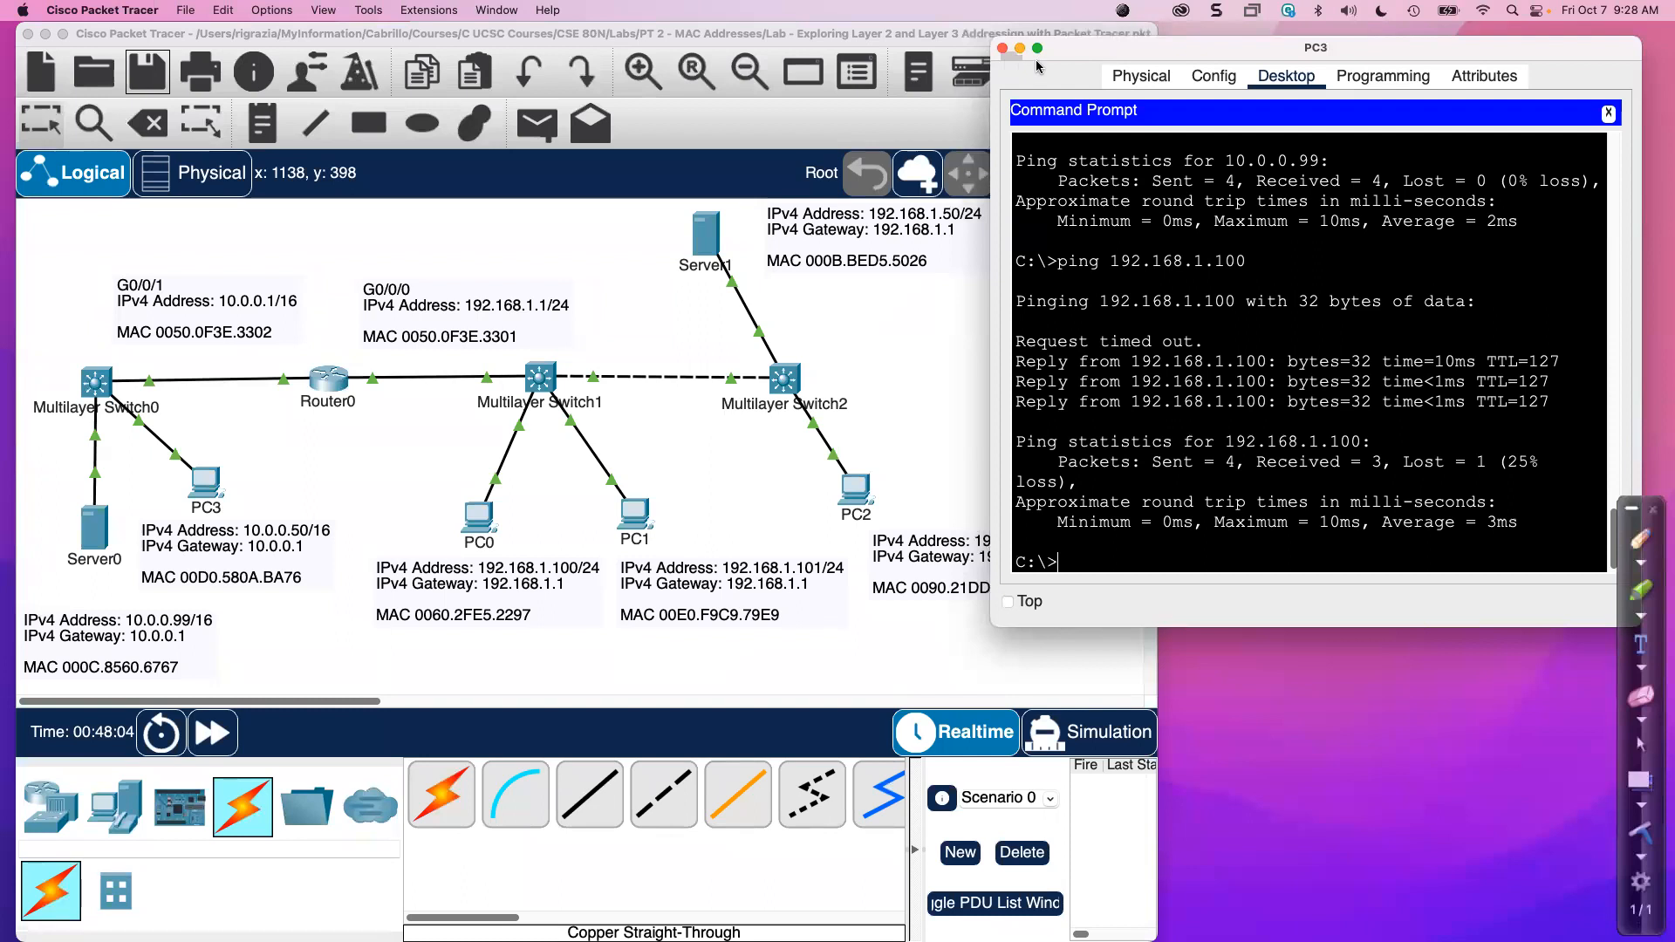
{"action": "left_click_drag", "start_coordinate": [1096, 56], "coordinate": [1132, 35]}
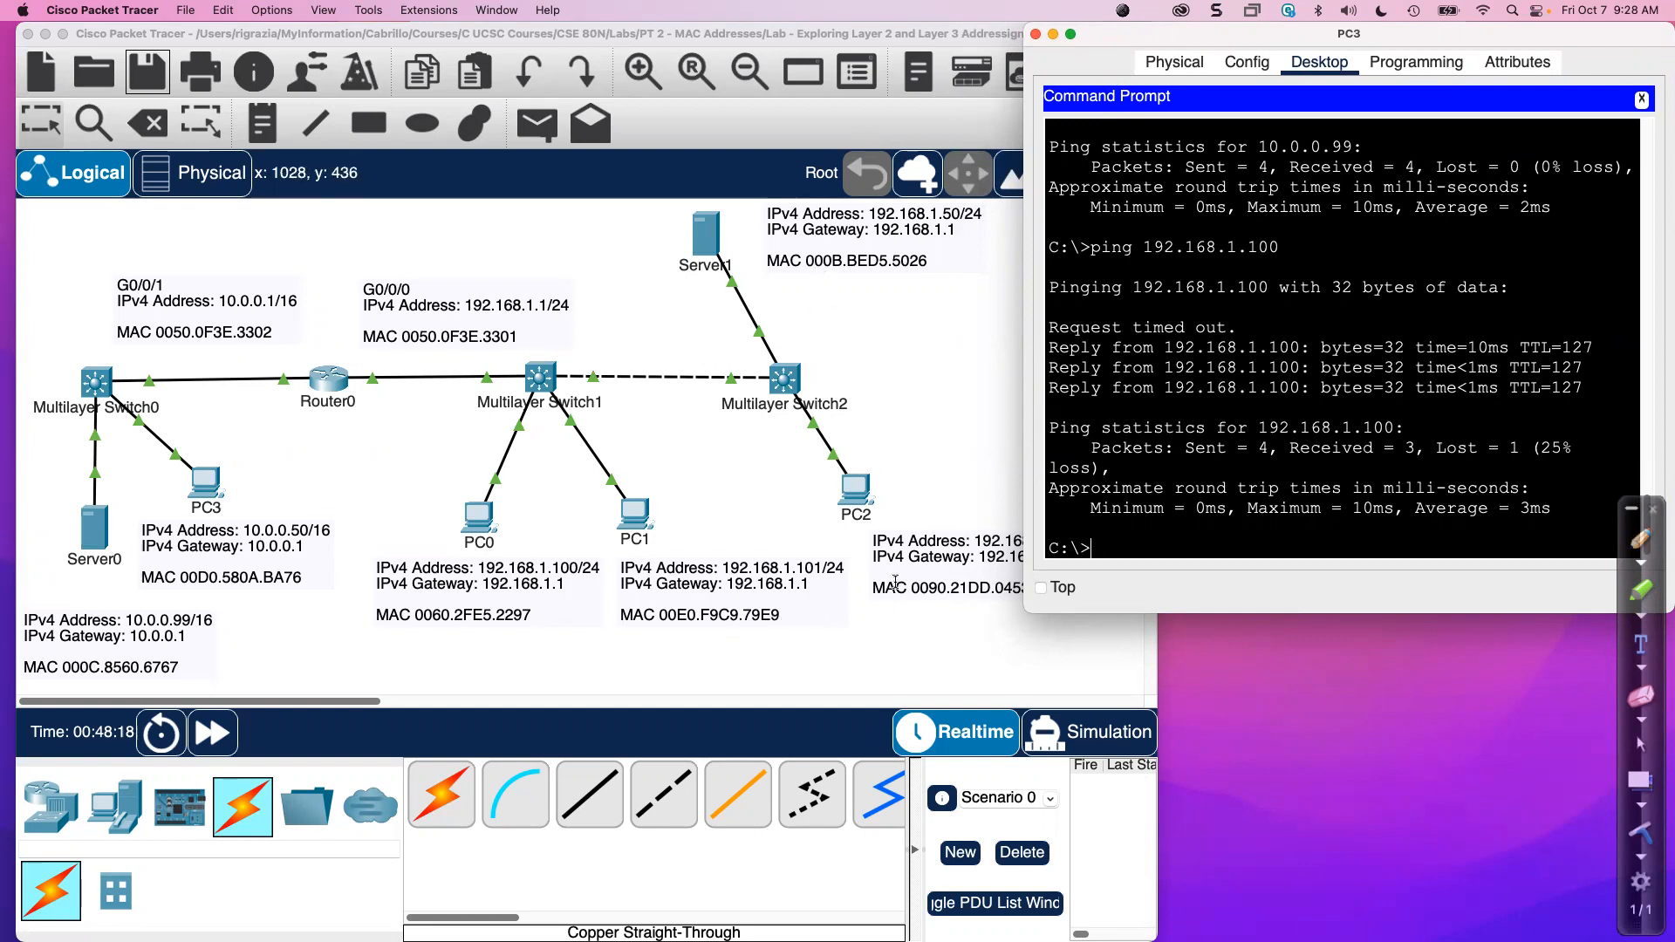
{"action": "left_click", "coordinate": [1036, 34]}
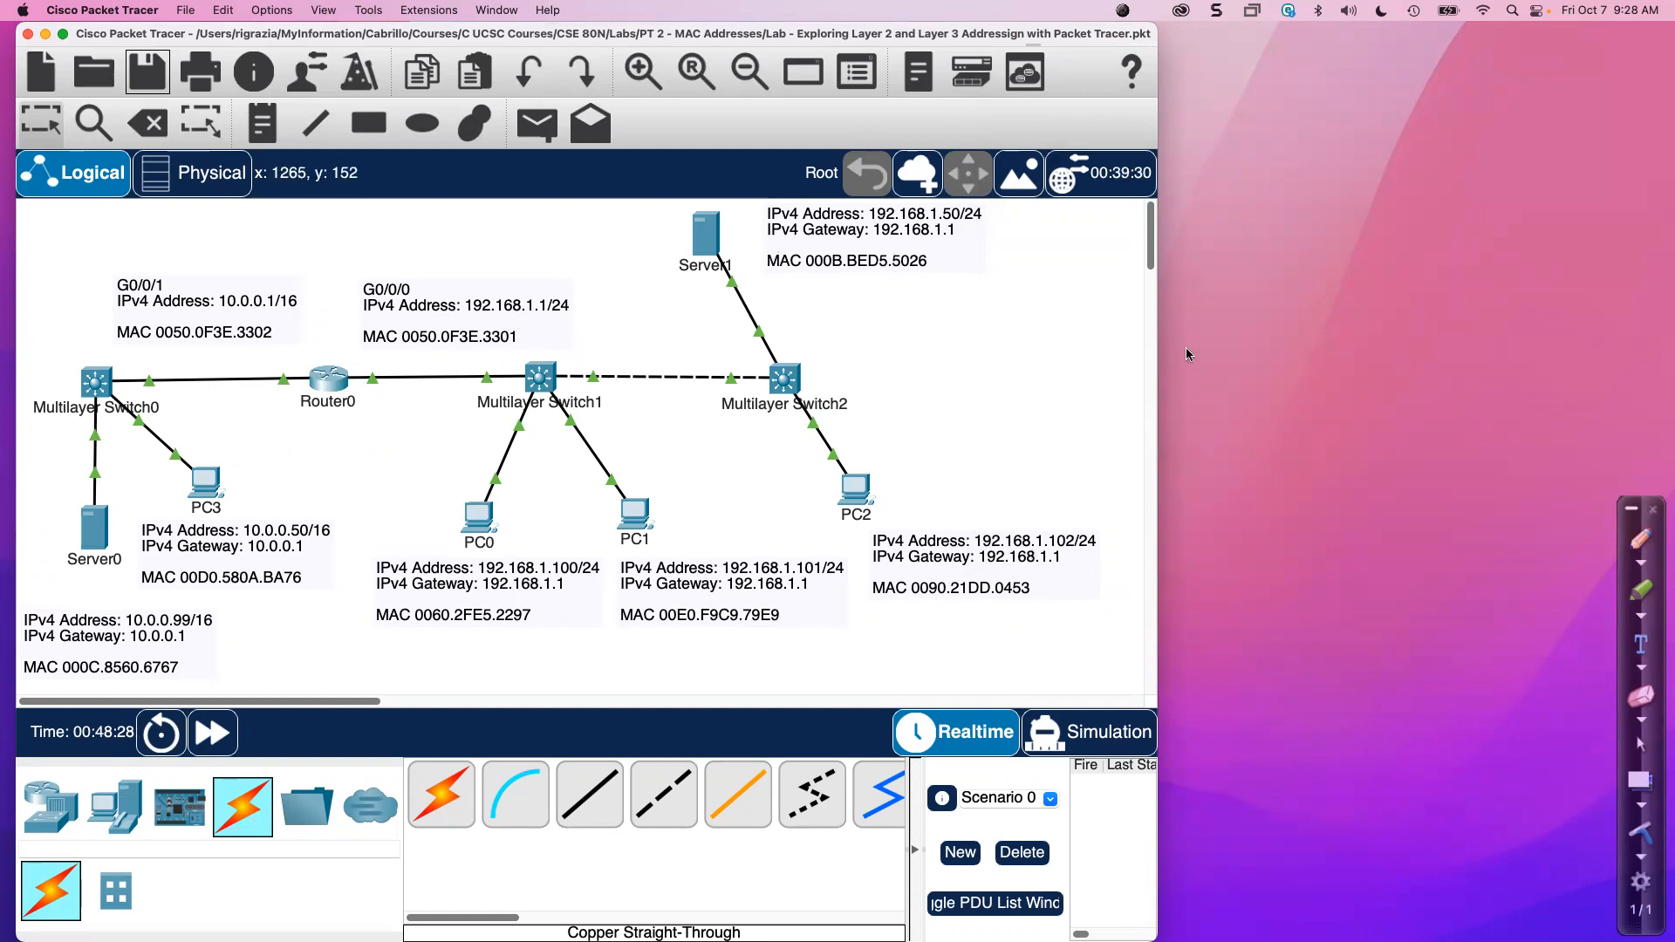
Annotate in red a dividing line down through Router0, and mark 192.168.1 in the G0/0/0 note with an arrow and underline.
{"action": "left_click", "coordinate": [1640, 539]}
{"action": "left_click_drag", "start_coordinate": [328, 207], "coordinate": [343, 711]}
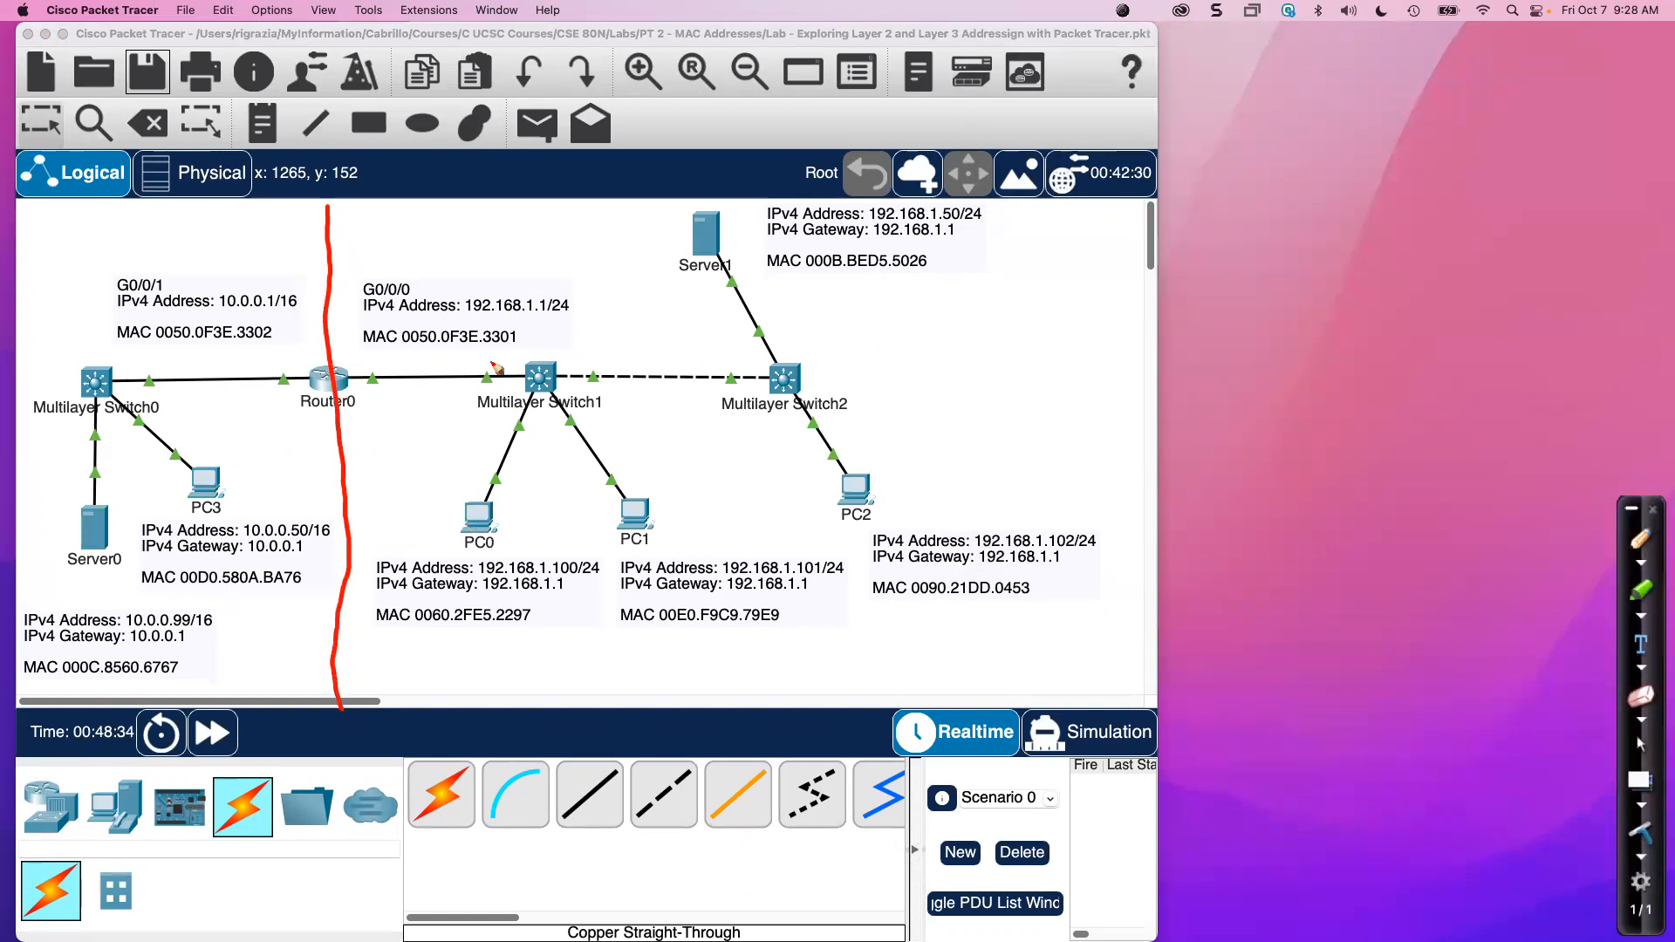
{"action": "left_click_drag", "start_coordinate": [456, 271], "coordinate": [514, 263]}
{"action": "left_click_drag", "start_coordinate": [466, 319], "coordinate": [534, 319]}
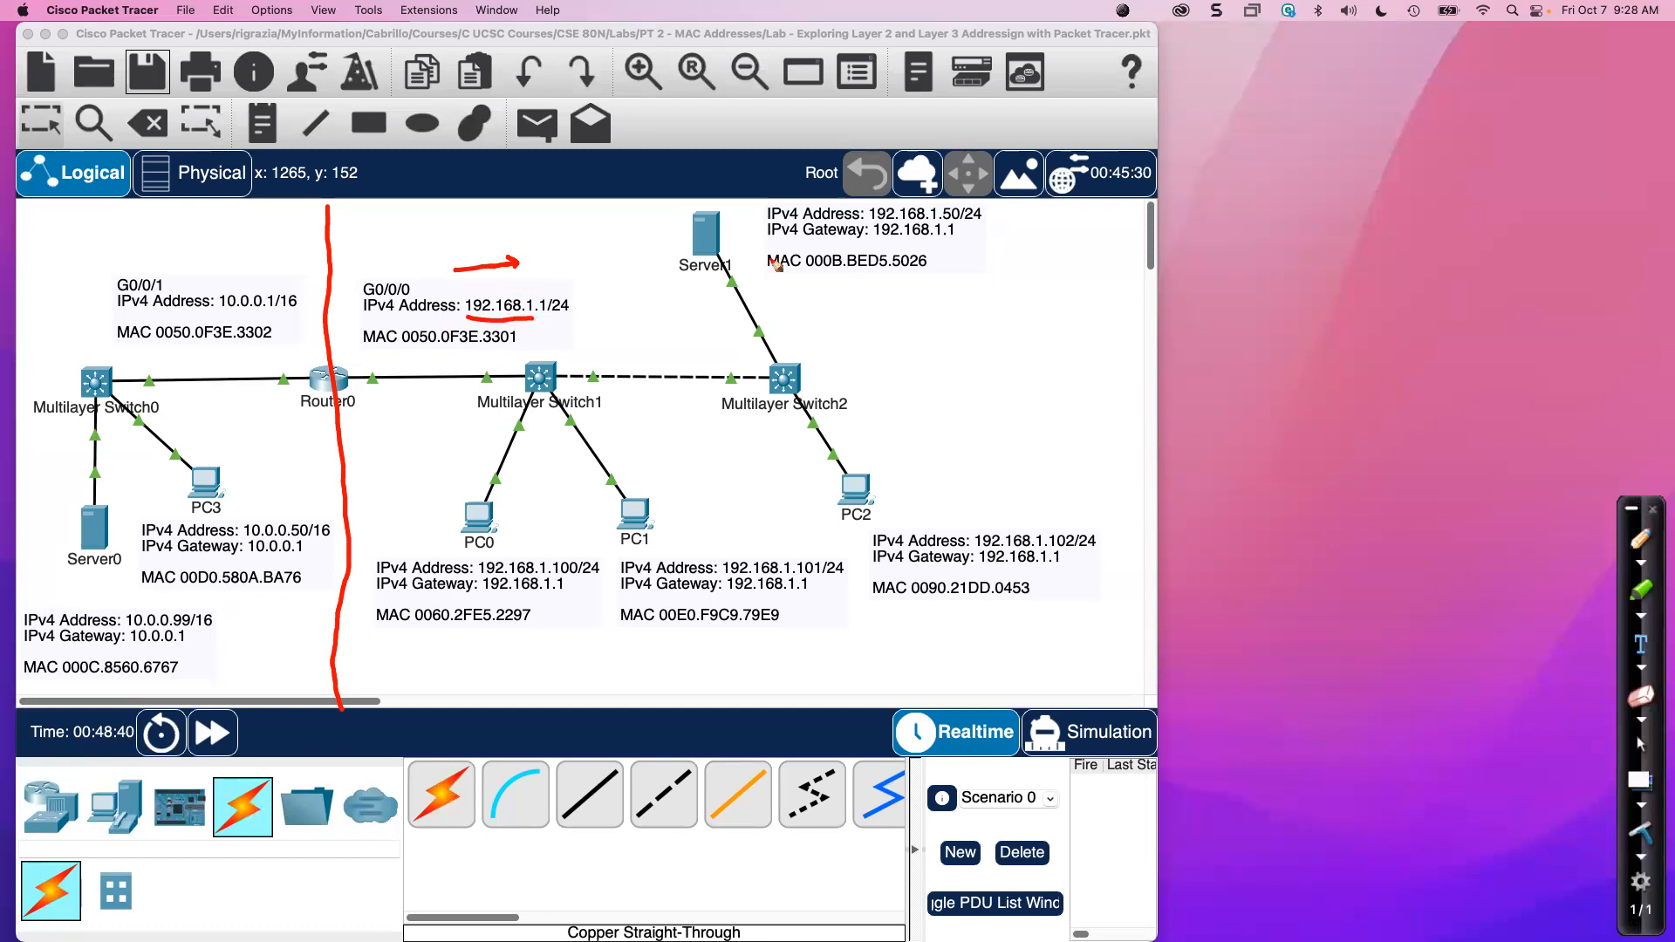
Mark 192.168.1 and /24 in the G0/0/0, Server1 and PC2 notes, and draw arrows from Server1 and PC2 towards Multilayer Switch1.
{"action": "left_click_drag", "start_coordinate": [871, 223], "coordinate": [939, 219]}
{"action": "mouse_move", "coordinate": [577, 294]}
{"action": "left_mouse_down"}
{"action": "mouse_move", "coordinate": [550, 301]}
{"action": "mouse_move", "coordinate": [558, 321]}
{"action": "mouse_move", "coordinate": [571, 292]}
{"action": "left_mouse_up"}
{"action": "mouse_move", "coordinate": [979, 206]}
{"action": "left_mouse_down"}
{"action": "mouse_move", "coordinate": [963, 225]}
{"action": "mouse_move", "coordinate": [986, 222]}
{"action": "left_mouse_up"}
{"action": "left_click_drag", "start_coordinate": [993, 572], "coordinate": [1009, 572]}
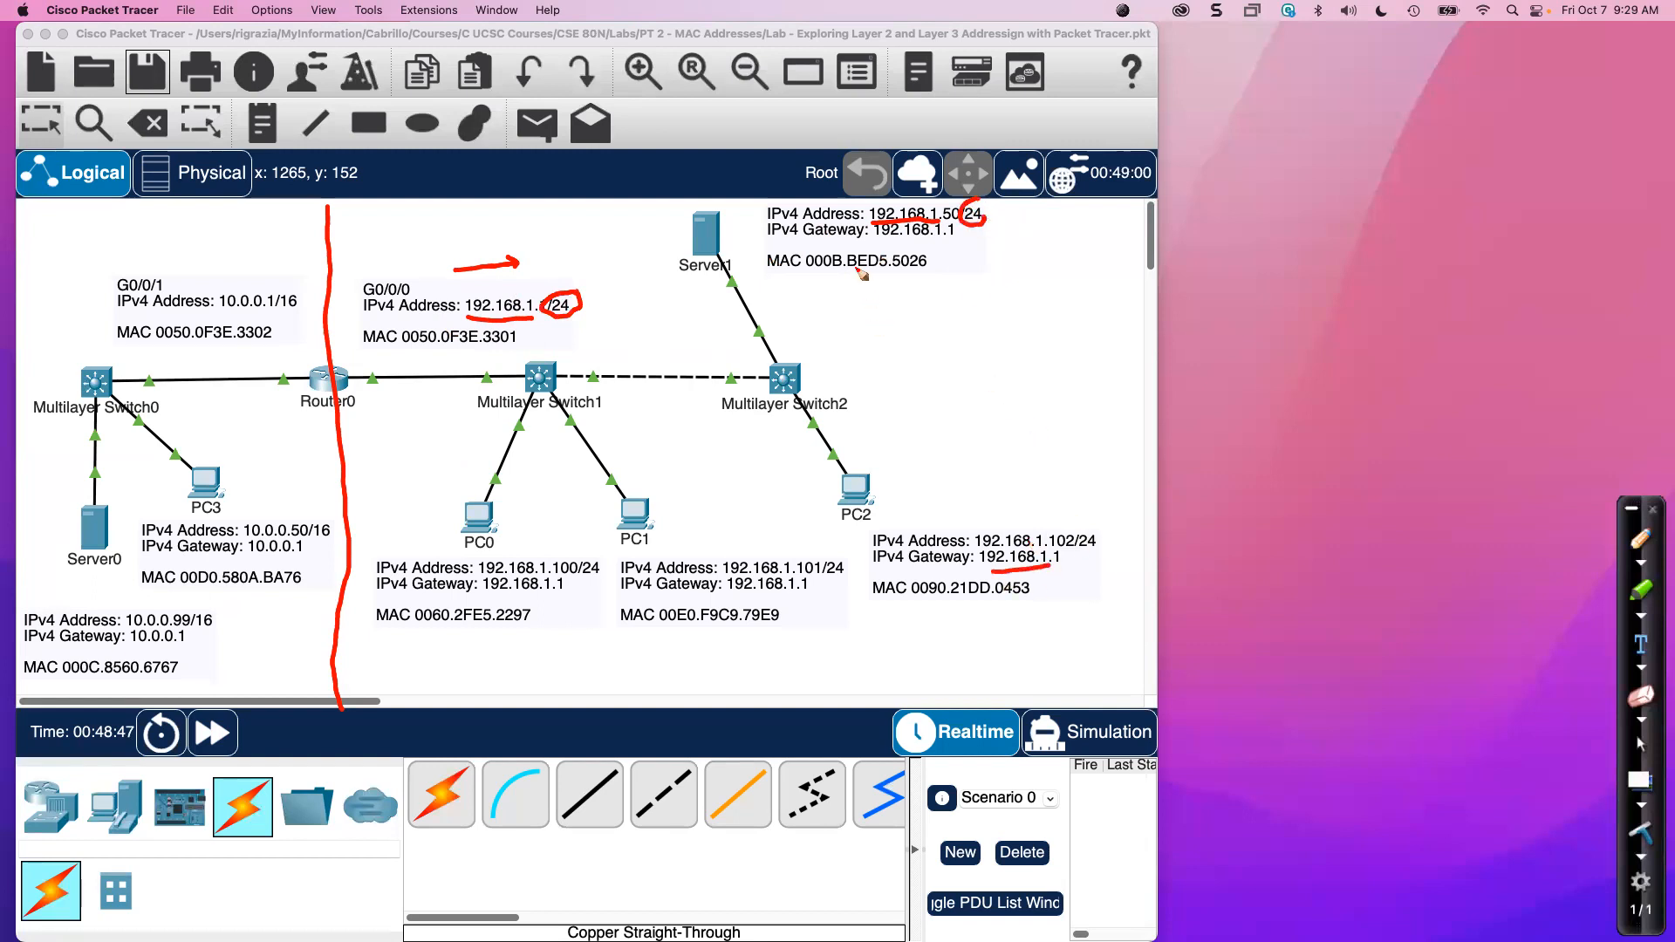
{"action": "left_click_drag", "start_coordinate": [872, 237], "coordinate": [935, 235]}
{"action": "mouse_move", "coordinate": [728, 305]}
{"action": "left_mouse_down"}
{"action": "mouse_move", "coordinate": [621, 334]}
{"action": "mouse_move", "coordinate": [648, 361]}
{"action": "left_mouse_up"}
{"action": "mouse_move", "coordinate": [839, 551]}
{"action": "left_mouse_down"}
{"action": "mouse_move", "coordinate": [635, 443]}
{"action": "mouse_move", "coordinate": [671, 430]}
{"action": "left_mouse_up"}
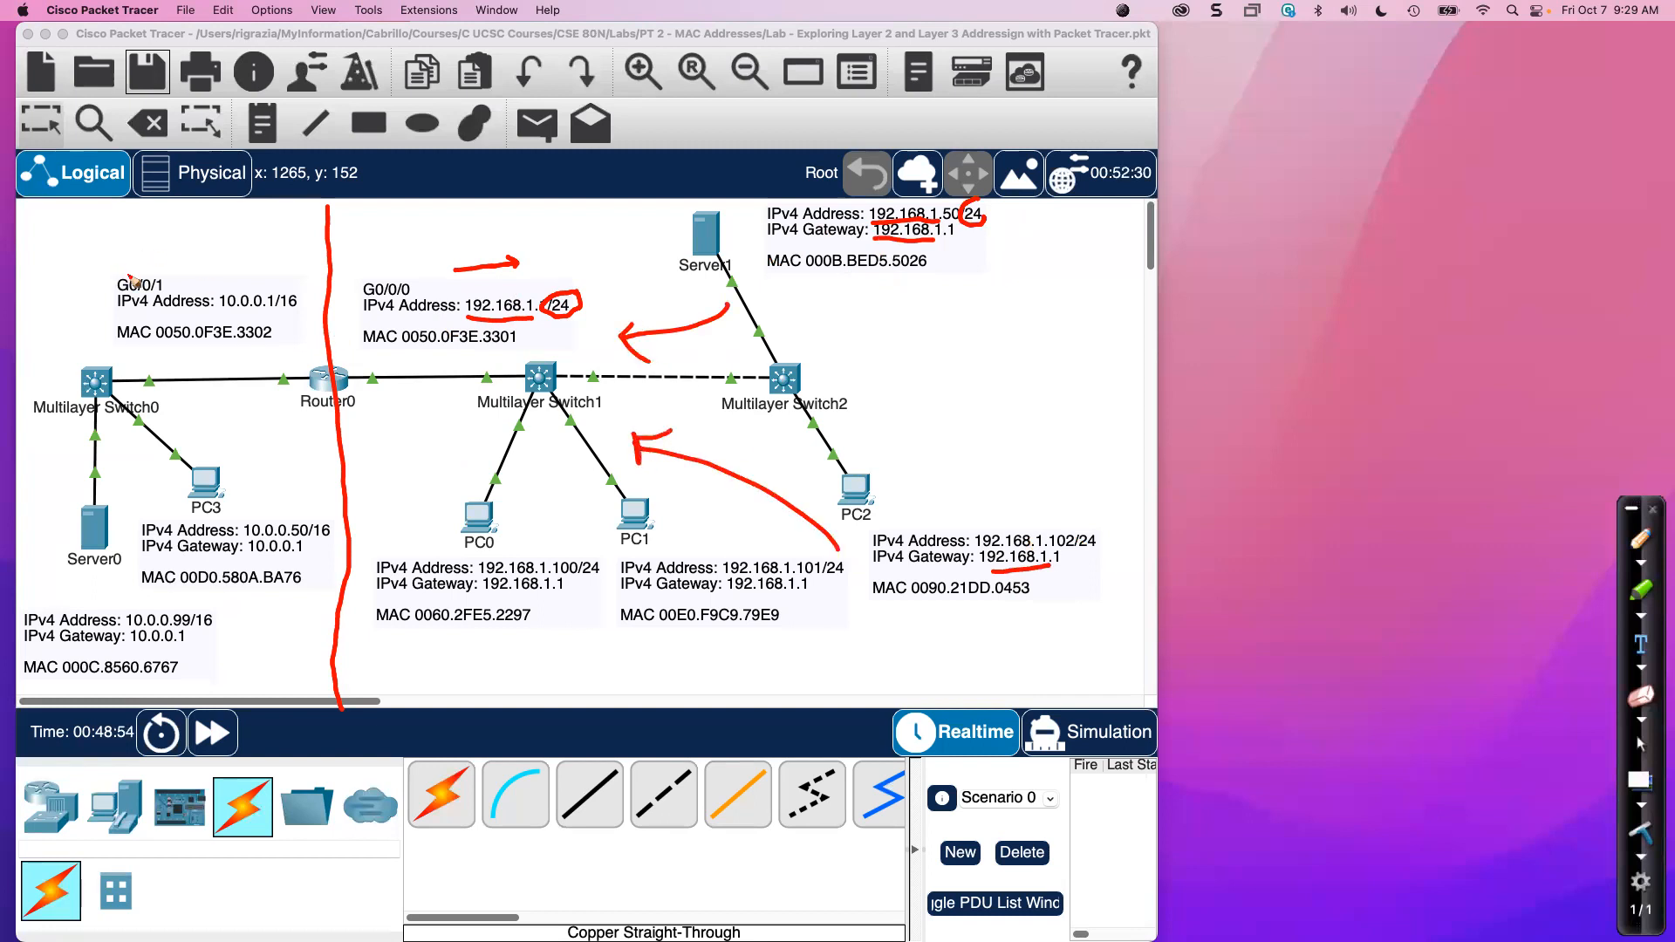
Underline 10.0 and /16 in the G0/0/1, PC3 and Server0 addresses, and circle the host portion of each.
{"action": "left_click_drag", "start_coordinate": [218, 310], "coordinate": [253, 309]}
{"action": "left_click_drag", "start_coordinate": [128, 628], "coordinate": [162, 625]}
{"action": "mouse_move", "coordinate": [242, 540]}
{"action": "left_mouse_down"}
{"action": "mouse_move", "coordinate": [273, 539]}
{"action": "mouse_move", "coordinate": [238, 538]}
{"action": "left_mouse_up"}
{"action": "mouse_move", "coordinate": [277, 295]}
{"action": "left_mouse_down"}
{"action": "mouse_move", "coordinate": [251, 287]}
{"action": "mouse_move", "coordinate": [248, 311]}
{"action": "mouse_move", "coordinate": [270, 301]}
{"action": "left_mouse_up"}
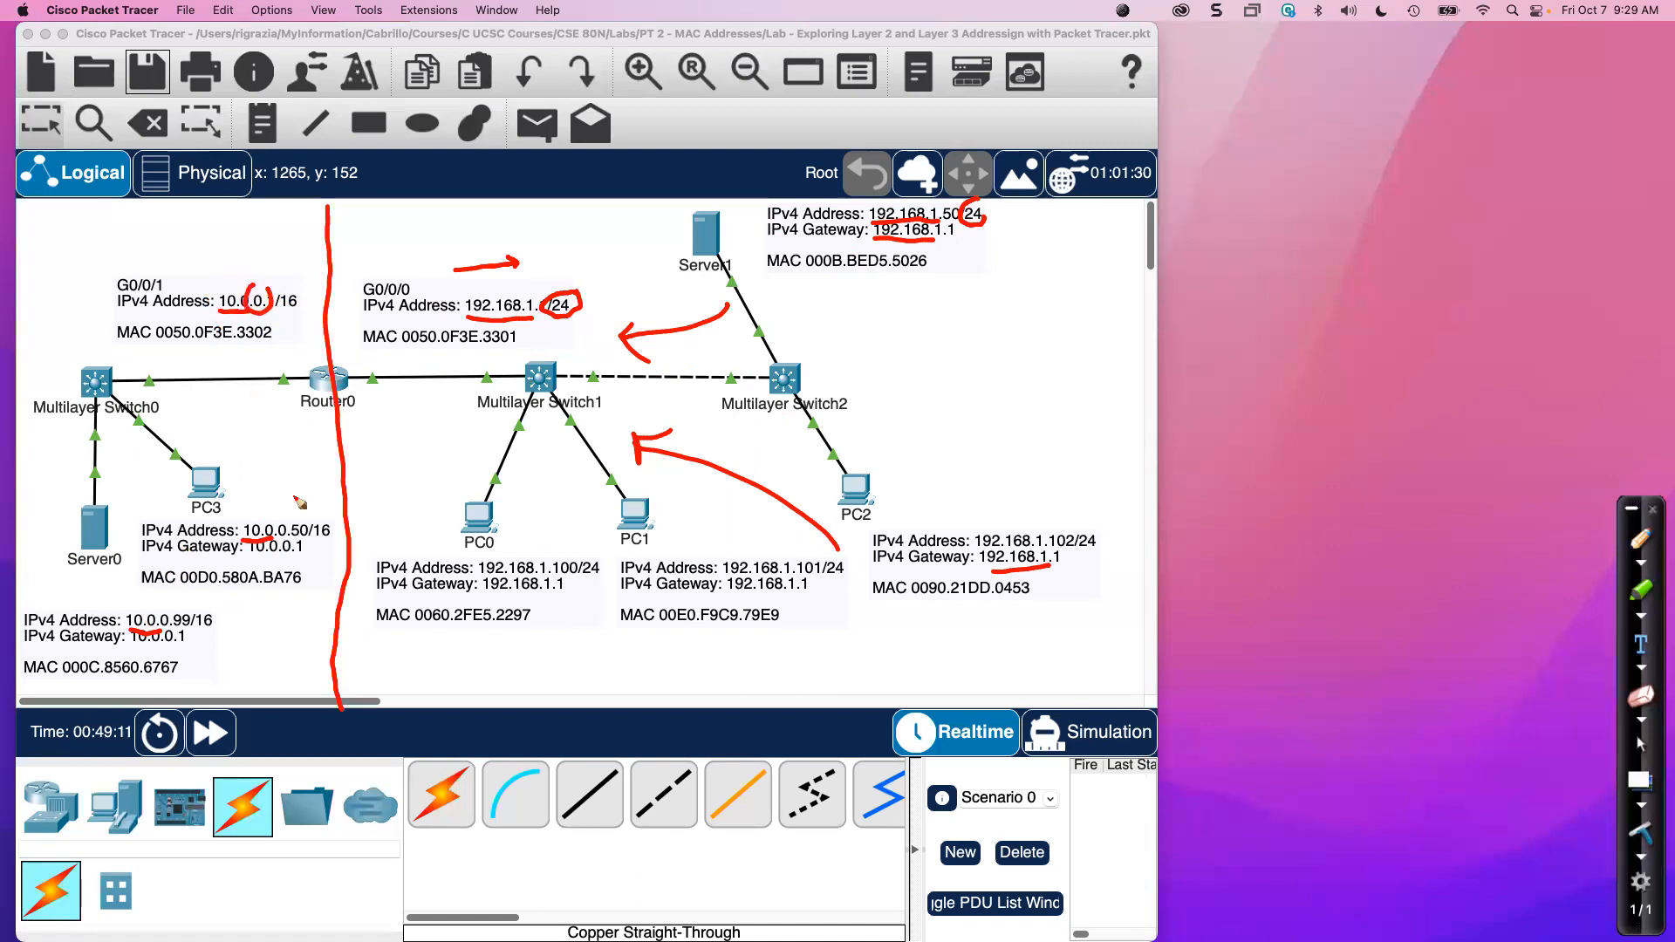
{"action": "mouse_move", "coordinate": [286, 512]}
{"action": "left_mouse_down"}
{"action": "mouse_move", "coordinate": [263, 532]}
{"action": "mouse_move", "coordinate": [297, 508]}
{"action": "left_mouse_up"}
{"action": "mouse_move", "coordinate": [192, 605]}
{"action": "left_mouse_down"}
{"action": "mouse_move", "coordinate": [164, 608]}
{"action": "mouse_move", "coordinate": [185, 613]}
{"action": "left_mouse_up"}
{"action": "left_click_drag", "start_coordinate": [279, 310], "coordinate": [299, 321]}
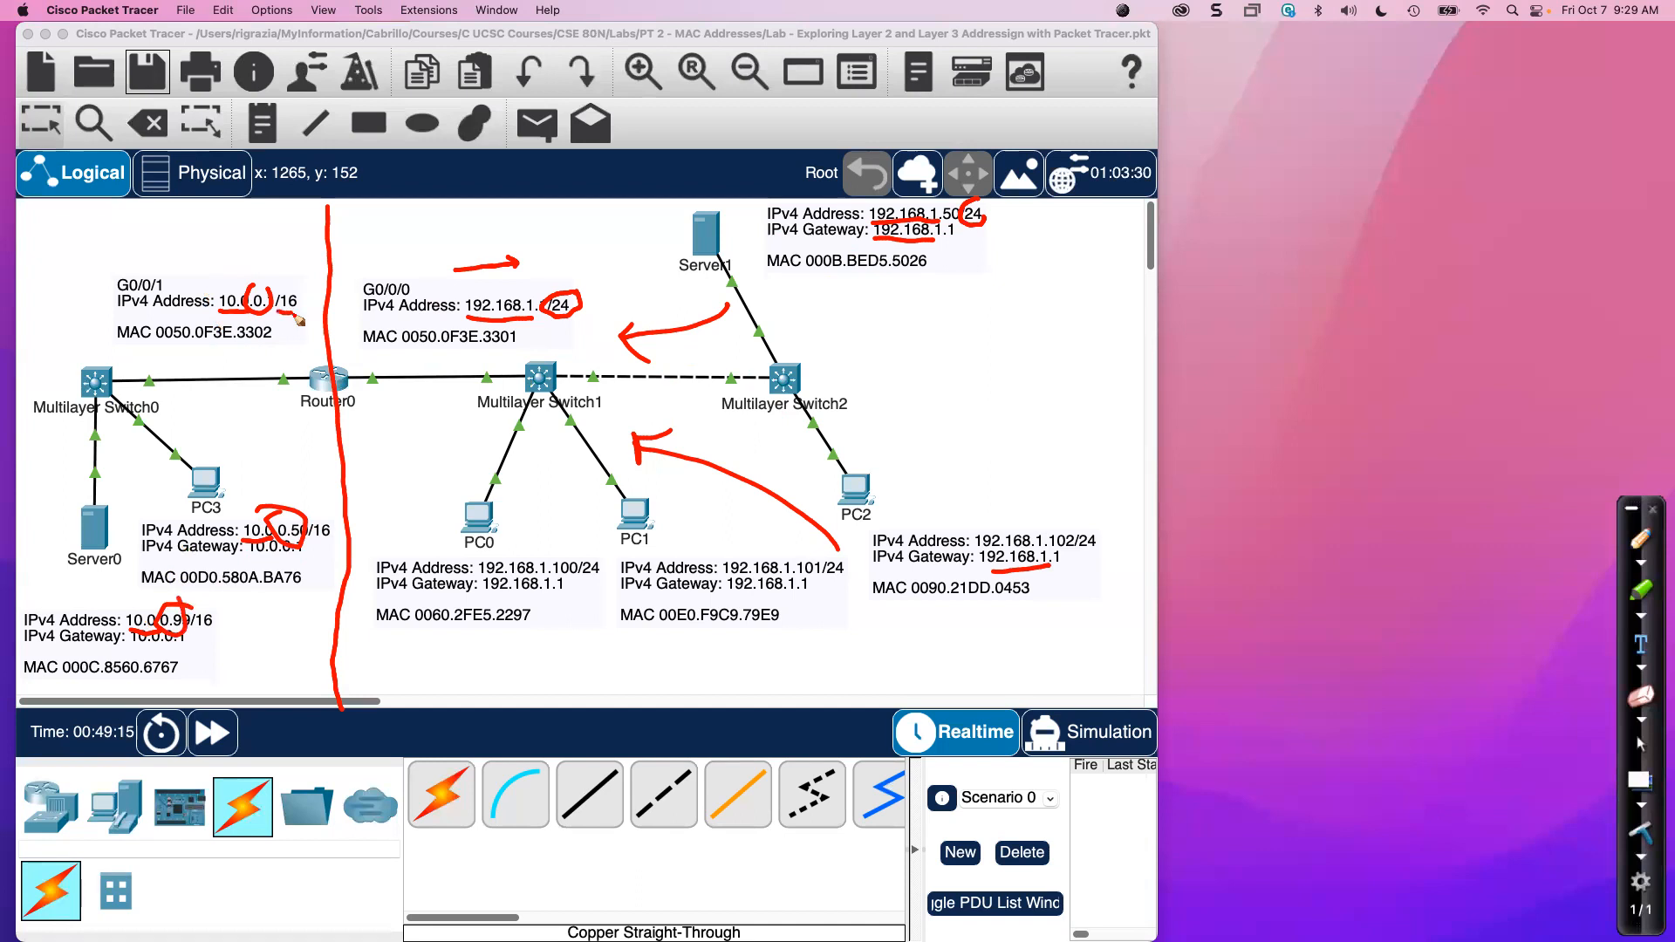
{"action": "left_click_drag", "start_coordinate": [316, 547], "coordinate": [329, 546]}
{"action": "left_click_drag", "start_coordinate": [206, 634], "coordinate": [223, 642]}
Draw arrows from Server0 and PC3 to the link between Multilayer Switch0 and Router0, and clear all annotations.
{"action": "mouse_move", "coordinate": [69, 627]}
{"action": "left_mouse_down"}
{"action": "mouse_move", "coordinate": [119, 429]}
{"action": "mouse_move", "coordinate": [214, 373]}
{"action": "mouse_move", "coordinate": [208, 358]}
{"action": "mouse_move", "coordinate": [235, 356]}
{"action": "mouse_move", "coordinate": [231, 393]}
{"action": "left_mouse_up"}
{"action": "left_click_drag", "start_coordinate": [185, 534], "coordinate": [229, 382]}
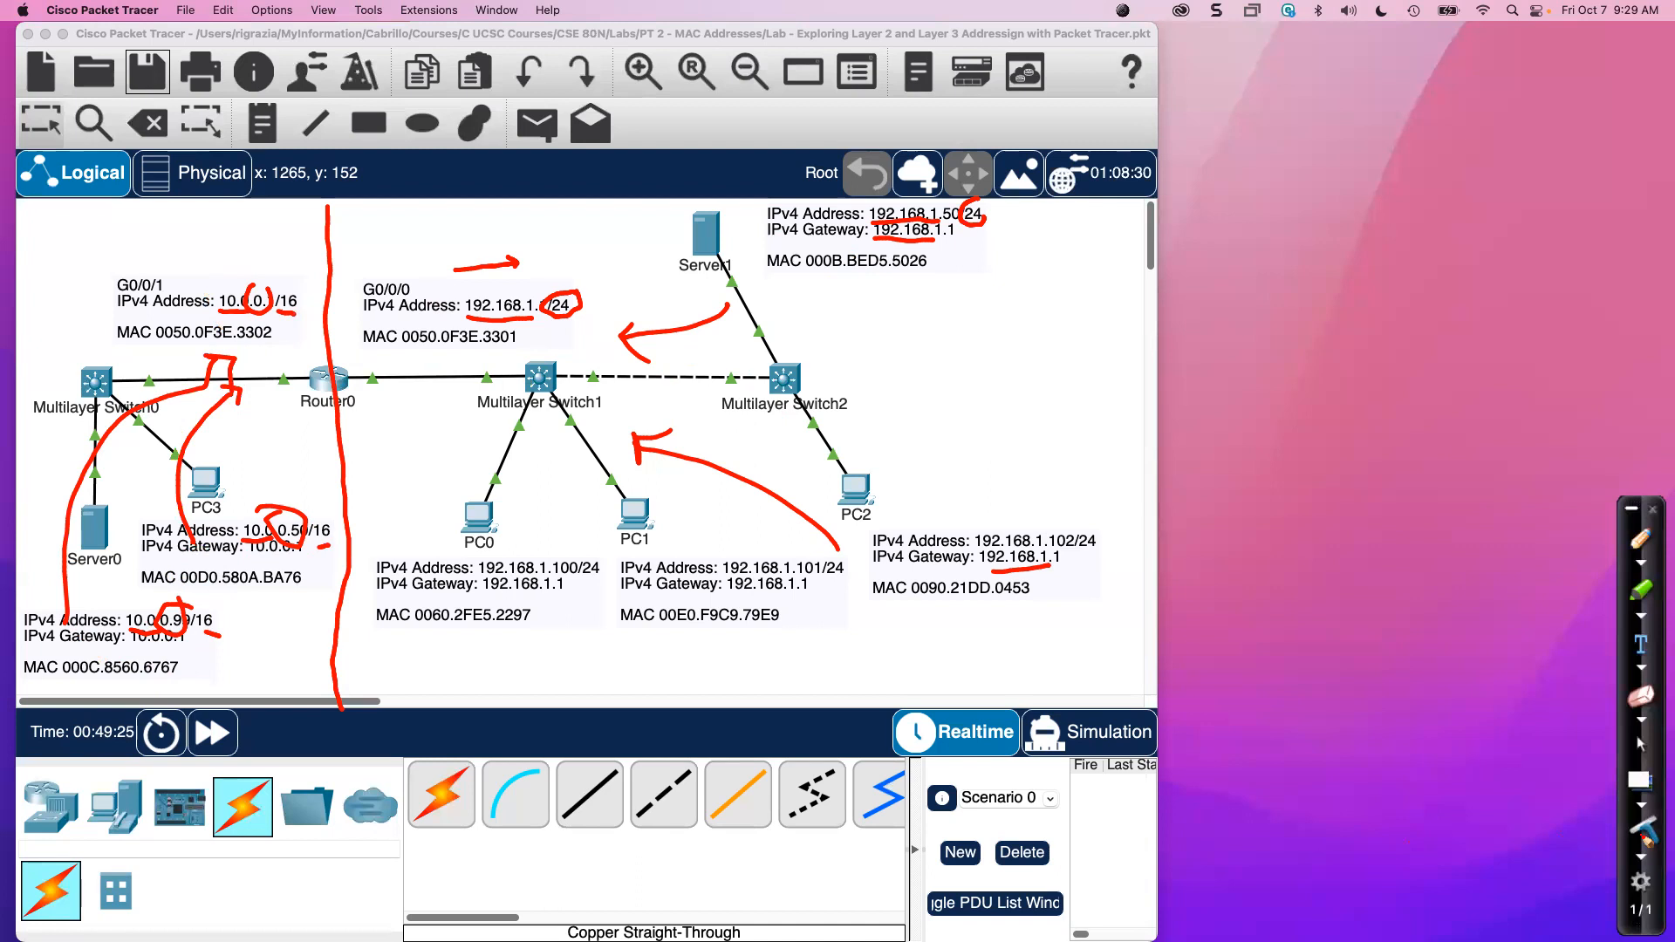
{"action": "left_click", "coordinate": [1642, 833]}
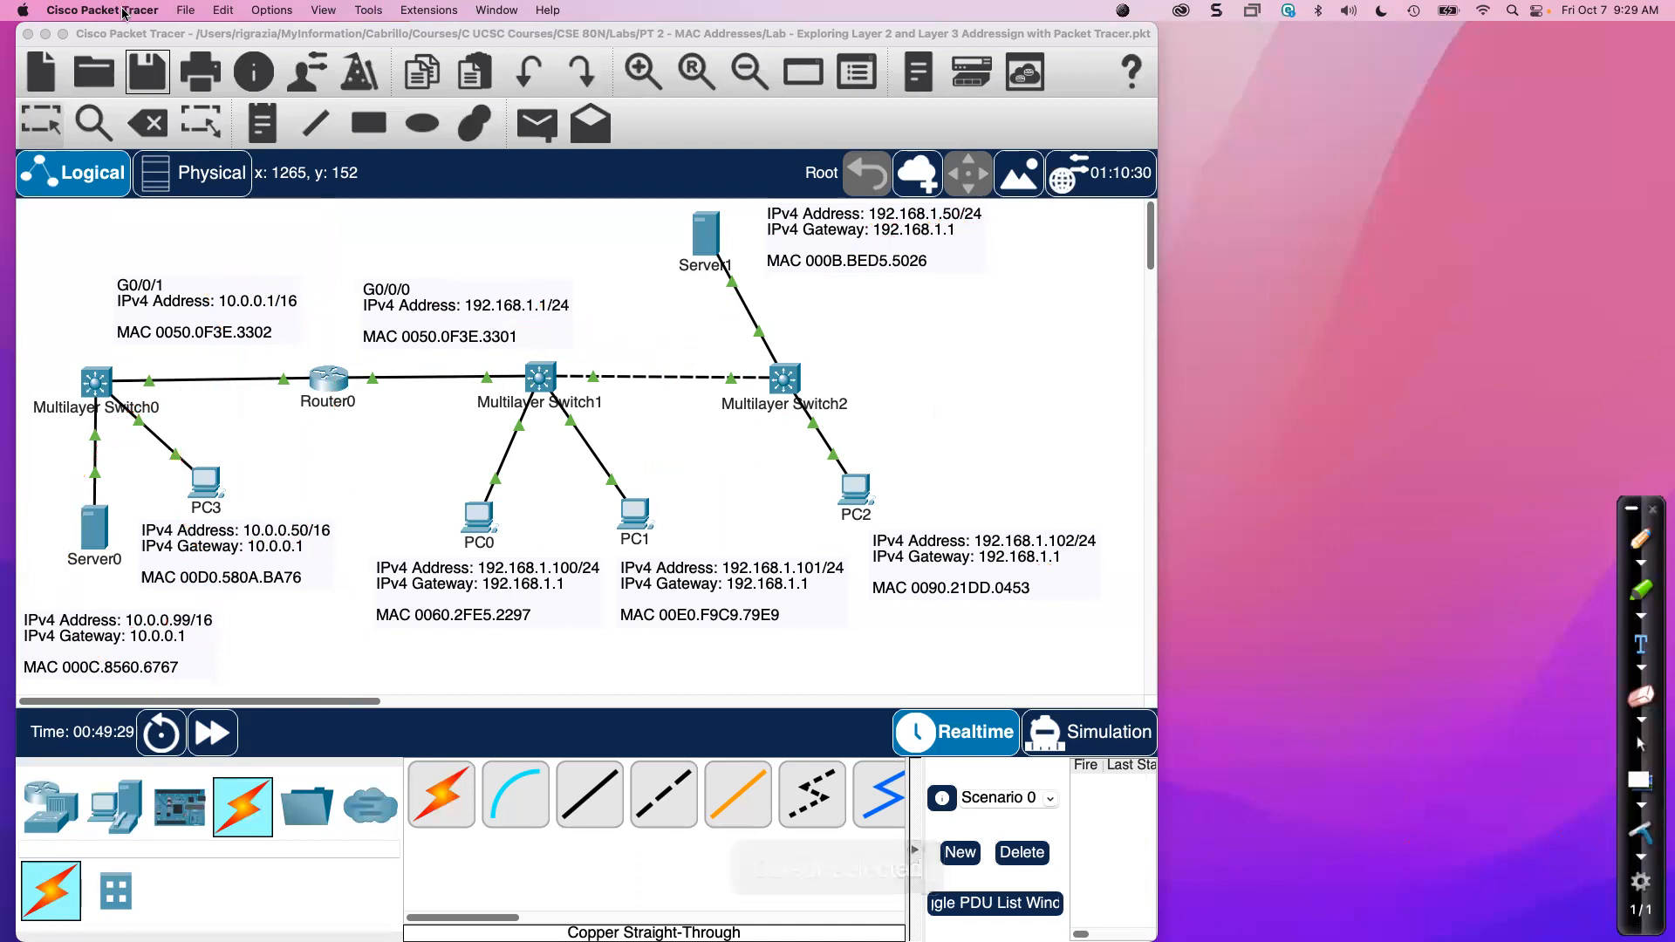
Nudge the G0/0/1 address note slightly right and up, and the G0/0/0 note slightly left and up, closer to Router0.
{"action": "left_click_drag", "start_coordinate": [196, 296], "coordinate": [209, 290]}
{"action": "left_click_drag", "start_coordinate": [352, 324], "coordinate": [348, 322]}
Enable Always Show Port Labels in Logical Workspace in the preferences, with the preferences window moved clear of the topology.
{"action": "left_click", "coordinate": [78, 12]}
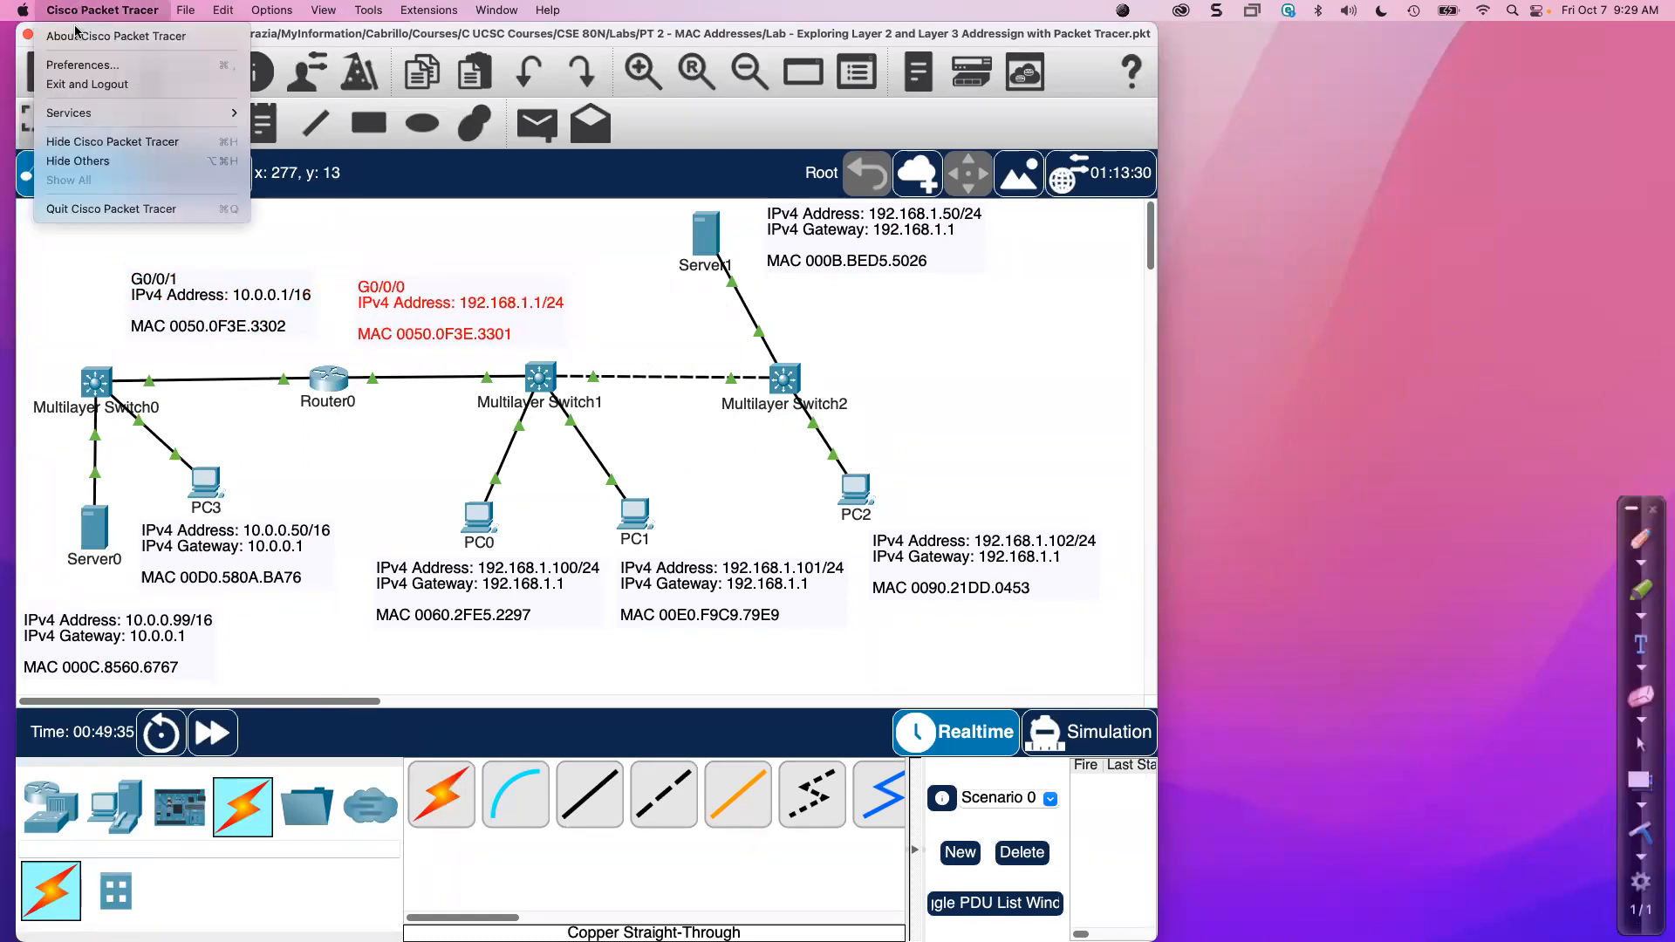
{"action": "left_click", "coordinate": [83, 68]}
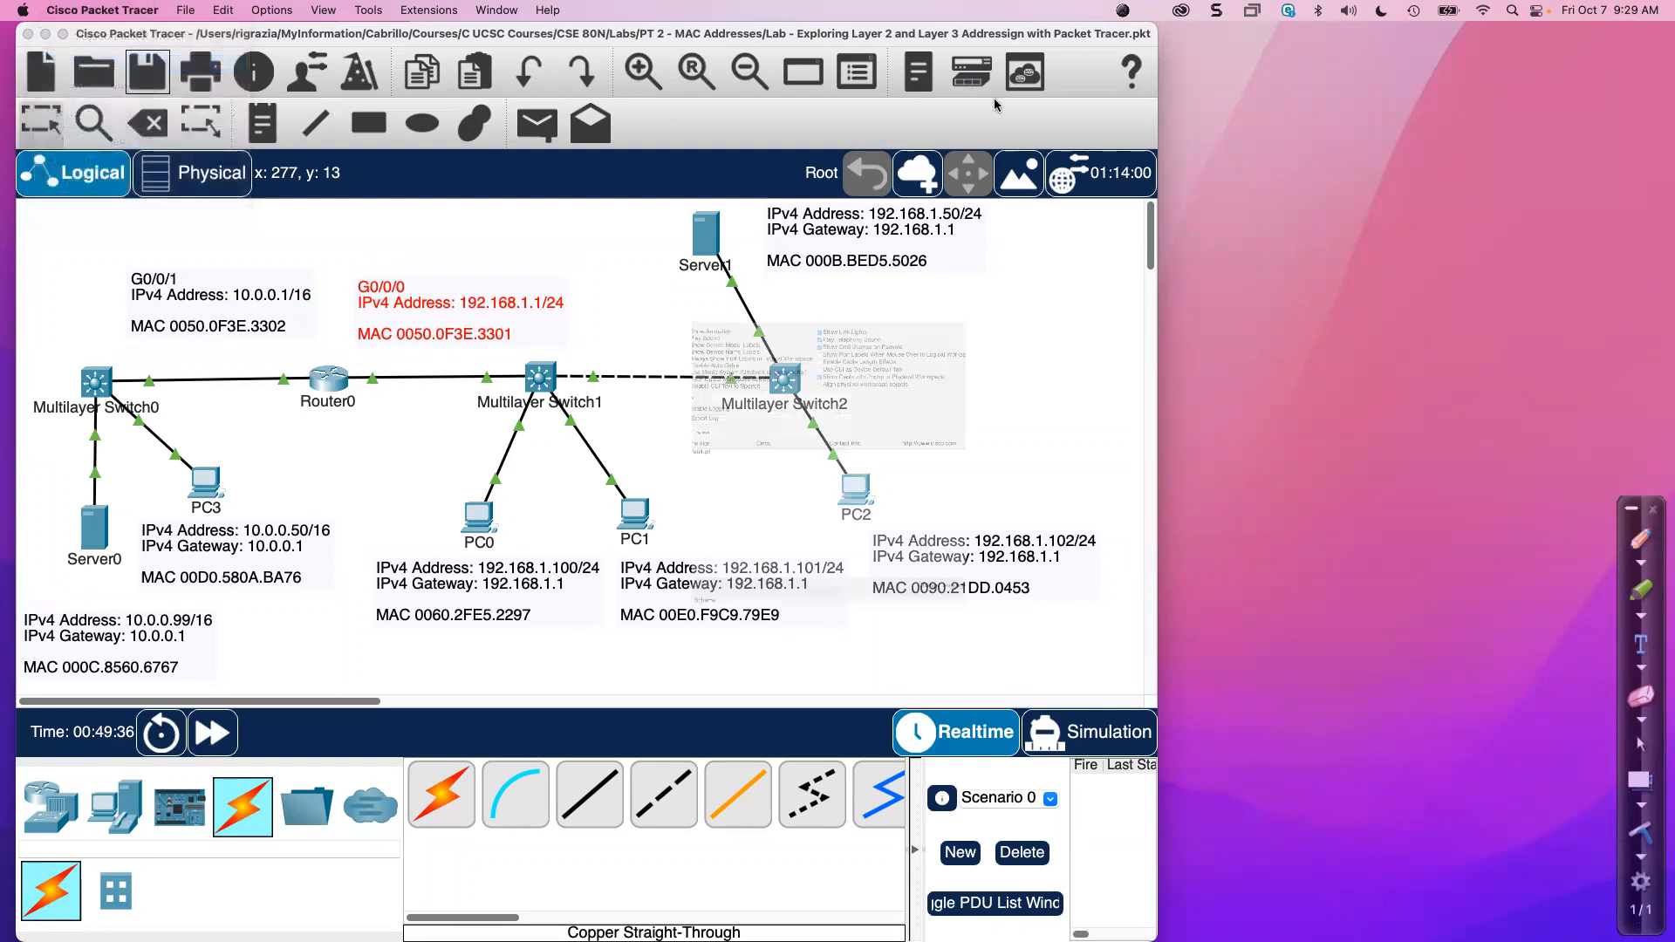
{"action": "left_click_drag", "start_coordinate": [970, 39], "coordinate": [1276, 40]}
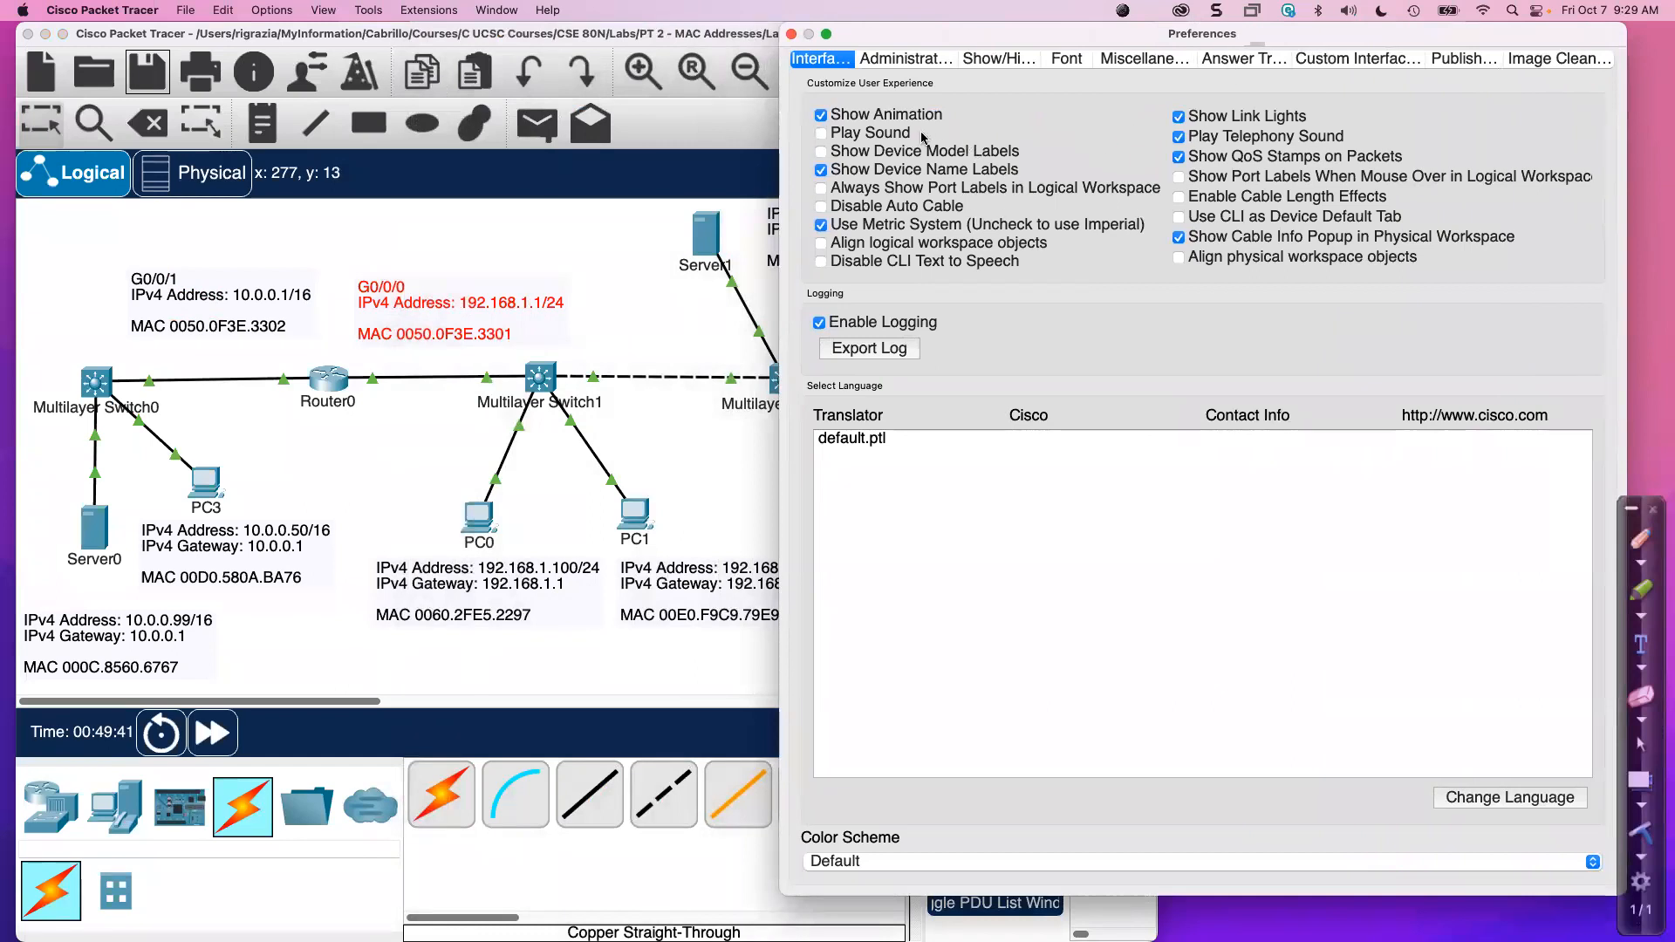
{"action": "left_click", "coordinate": [821, 189]}
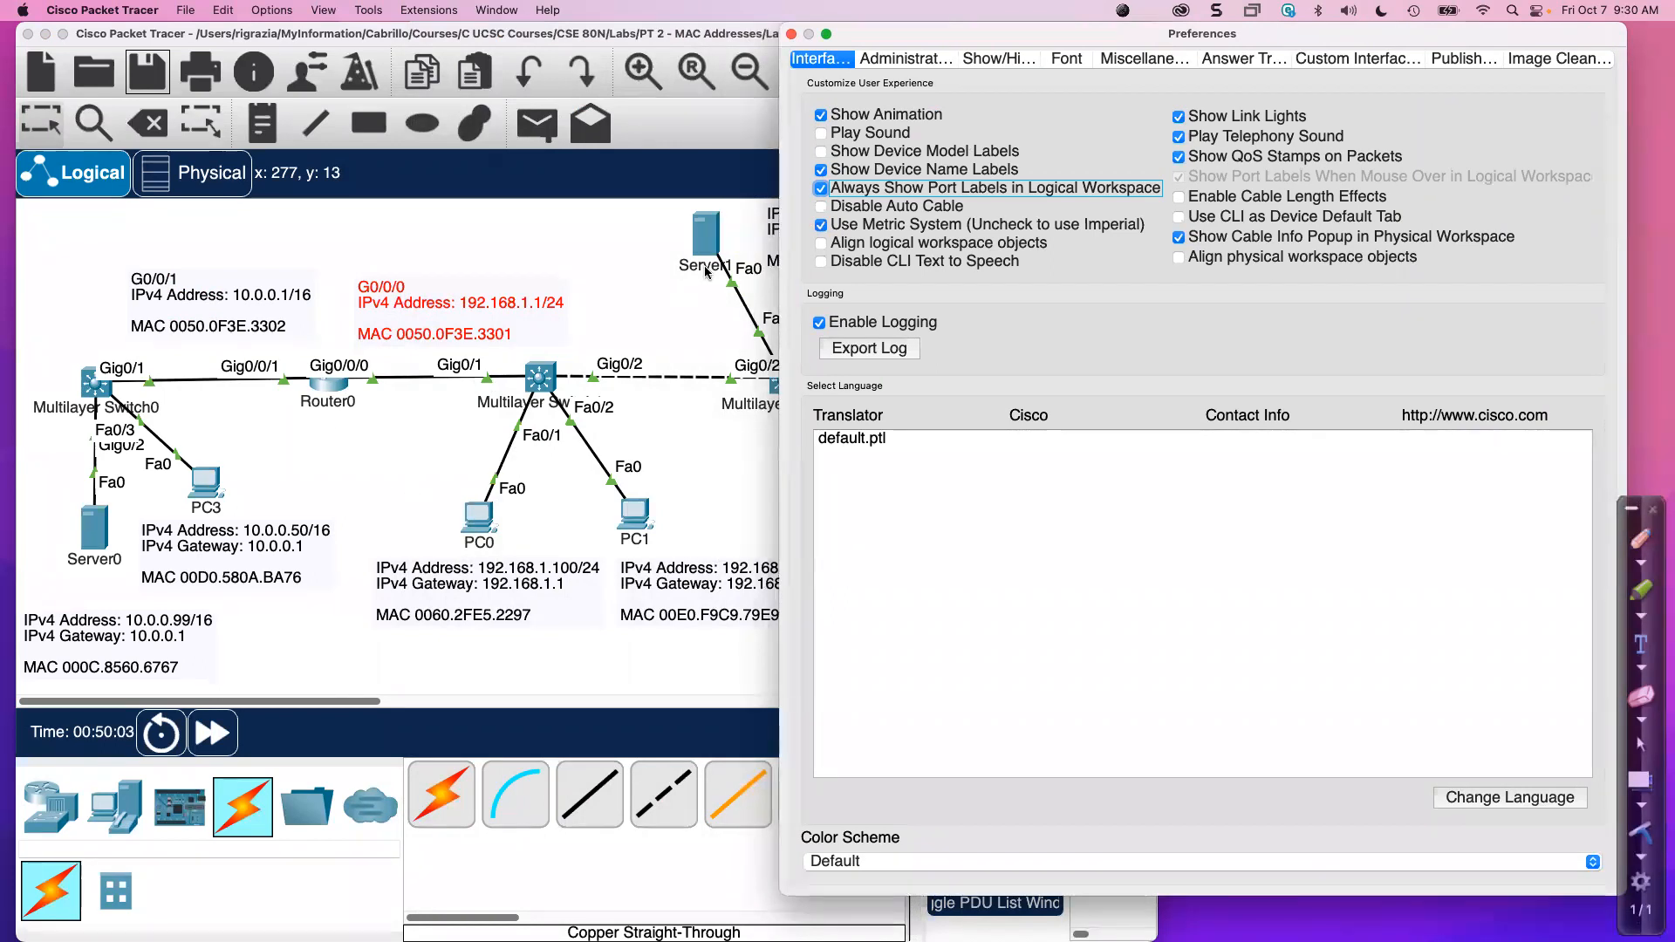
Disable Always Show Port Labels in Logical Workspace, check the Font preferences, and return to the topology with the preferences closed.
{"action": "left_click", "coordinate": [821, 188]}
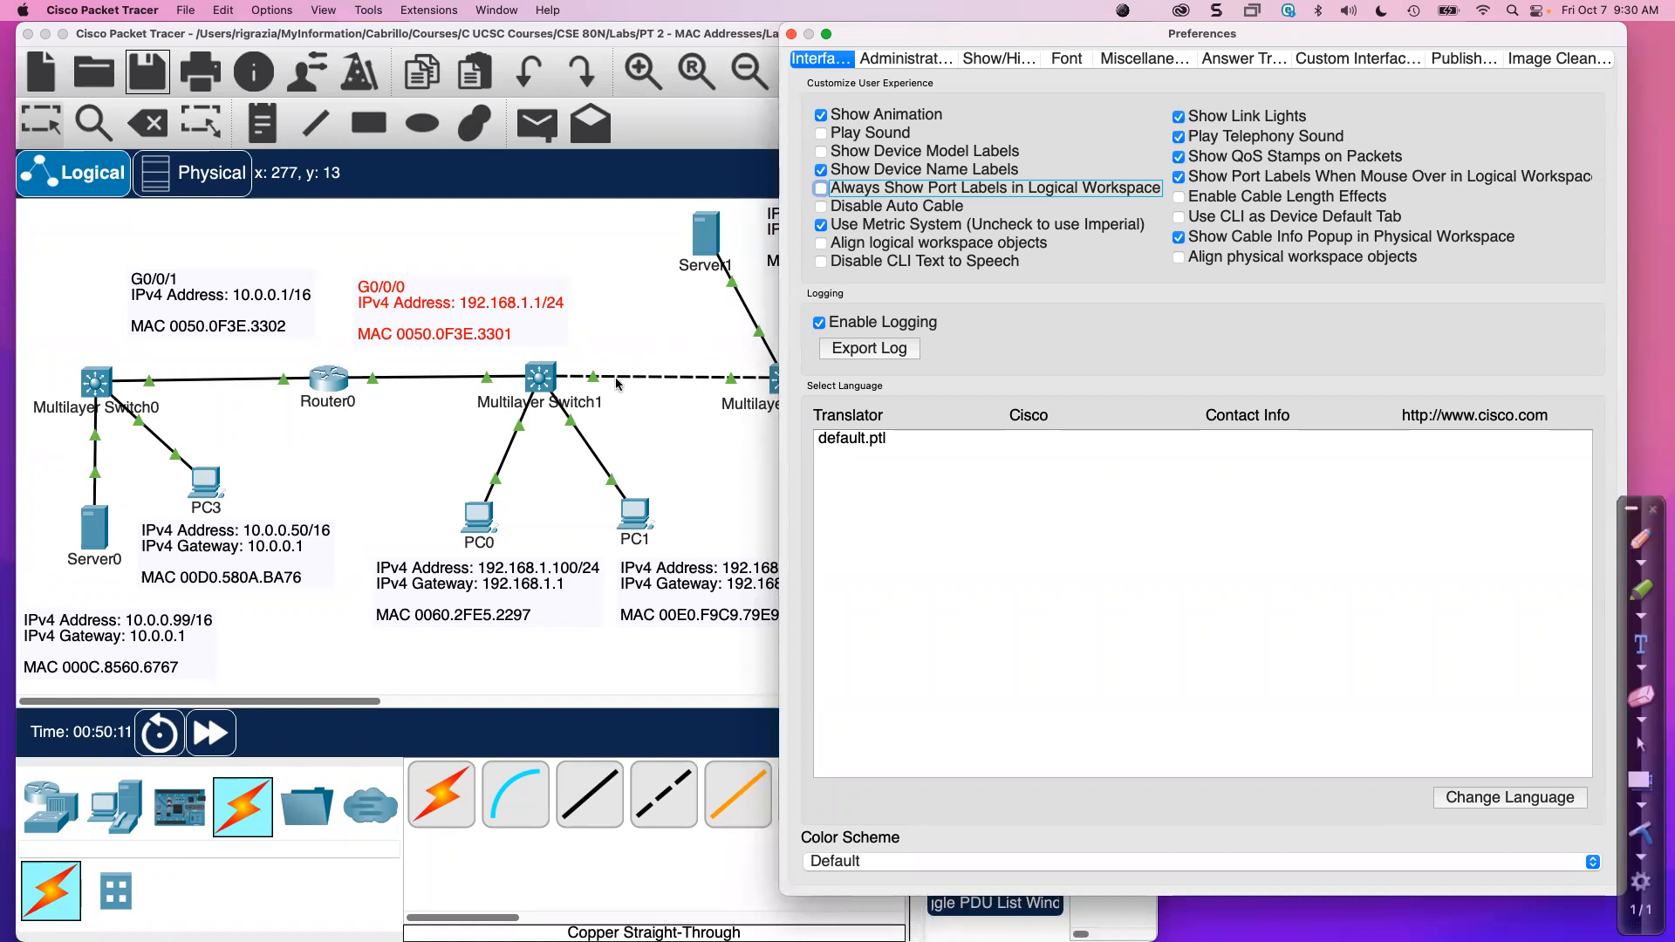
{"action": "left_click", "coordinate": [1072, 62]}
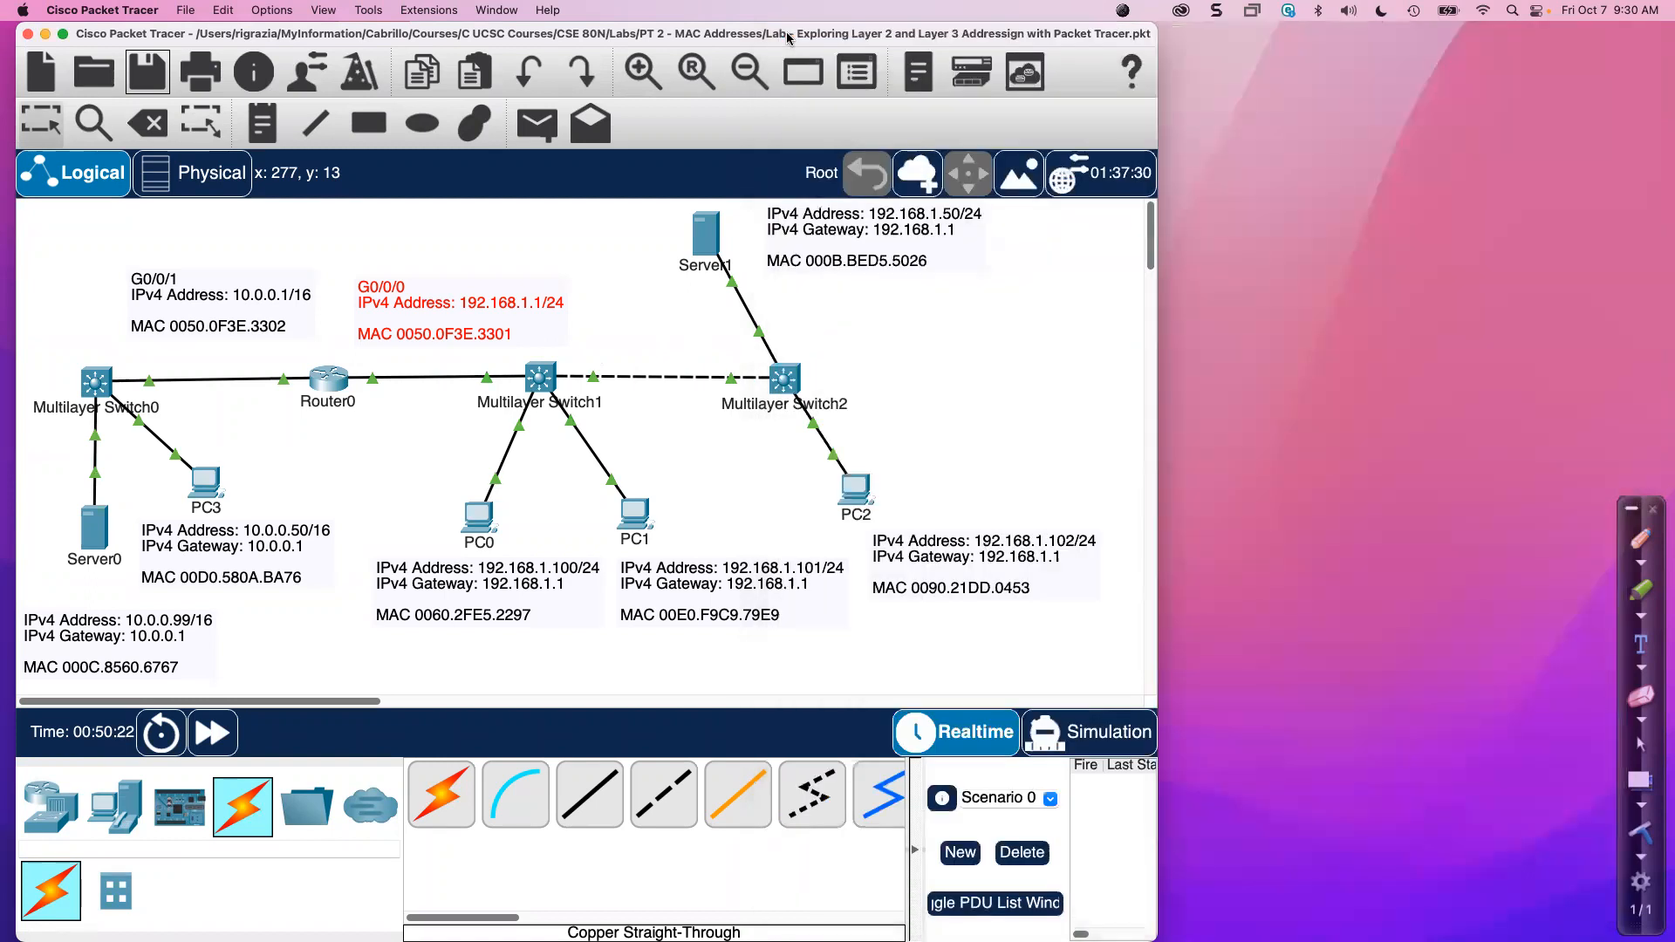
{"action": "left_click", "coordinate": [790, 35]}
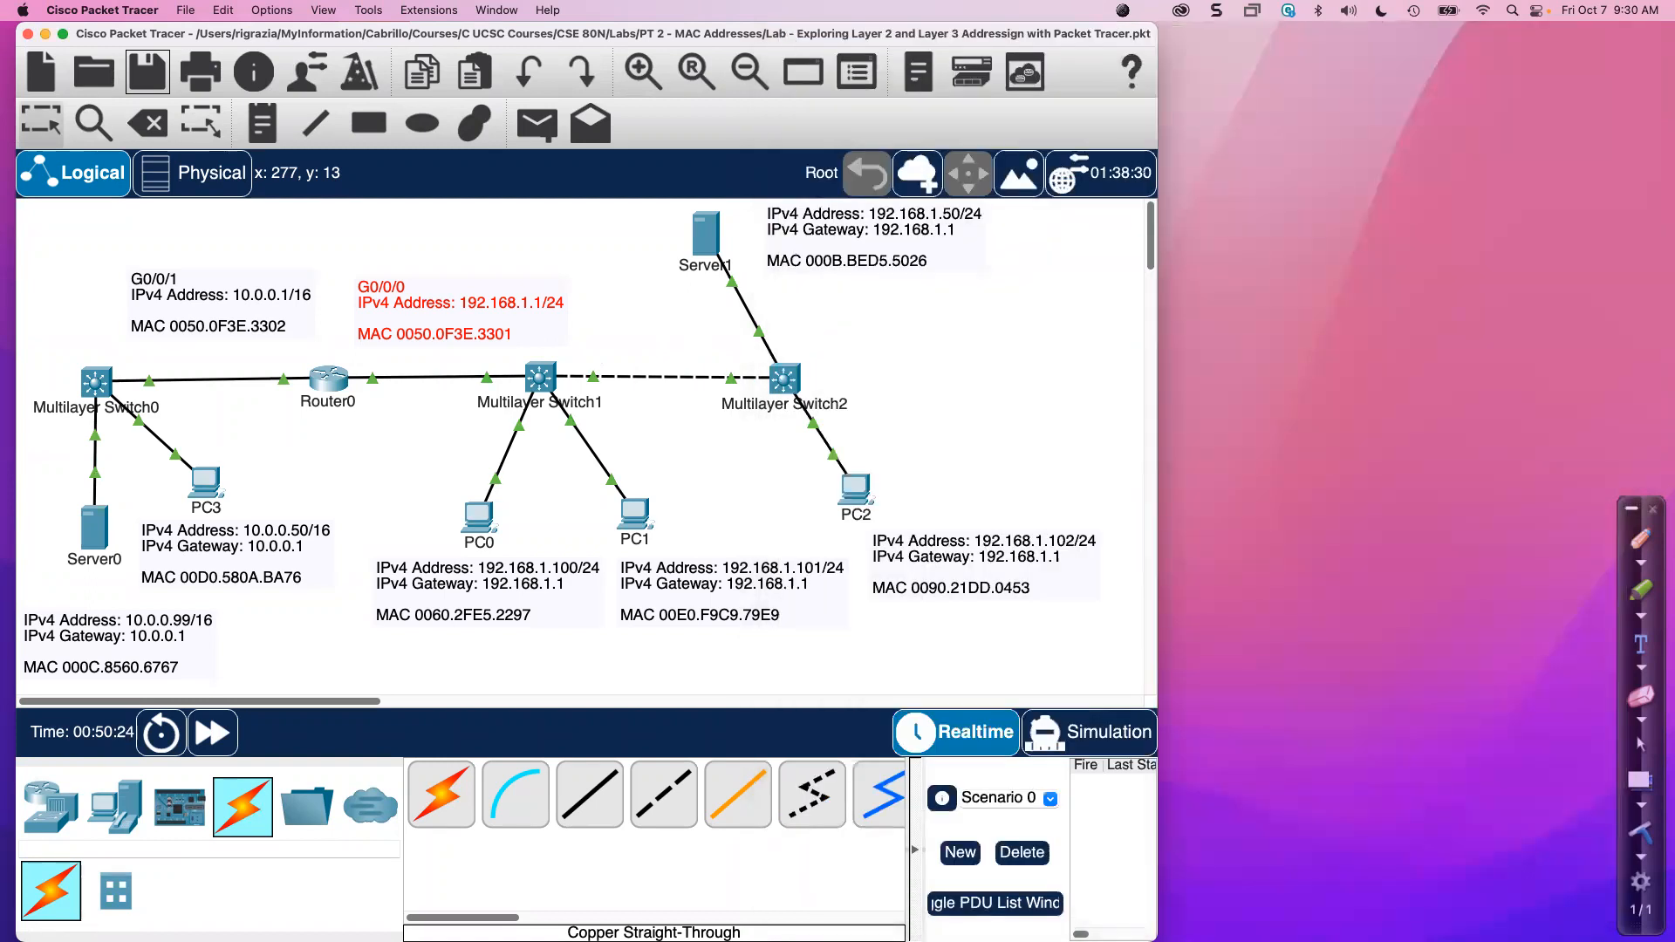